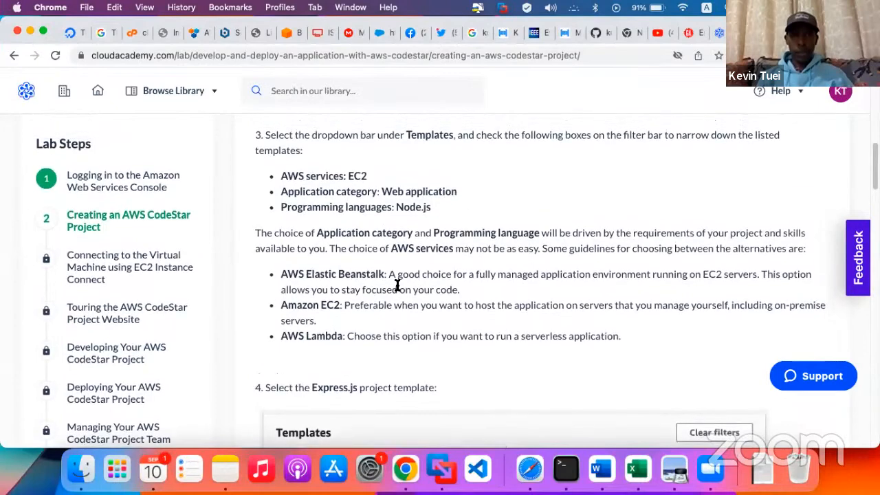
- Read the lab instructions on filtering the CodeStar templates and choosing the Express.js project template on EC2
scroll(373, 298, "down", 2)
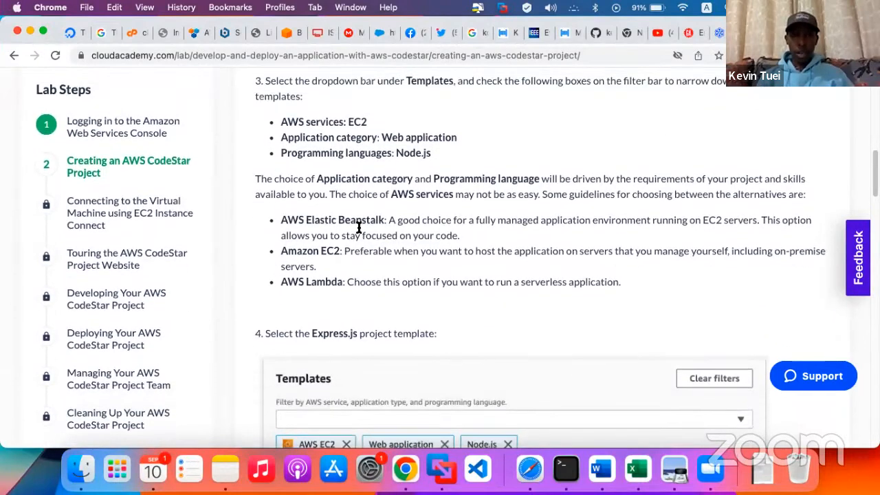
scroll(366, 110, "up", 1)
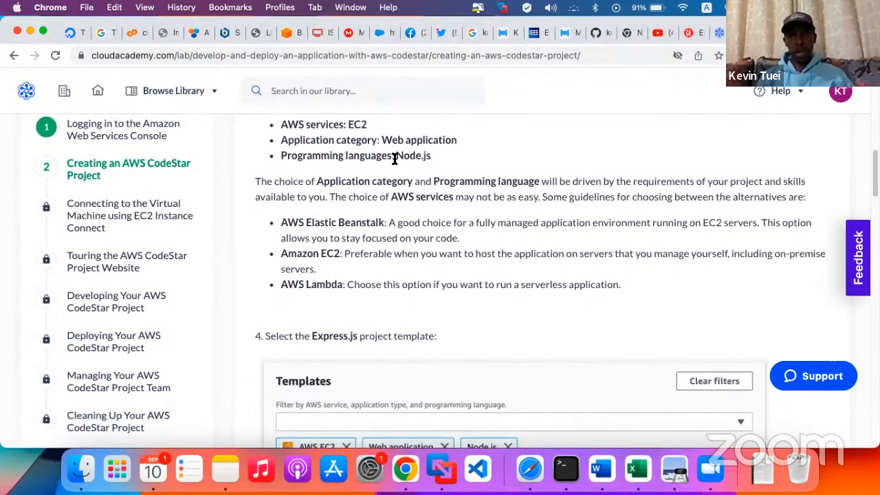
scroll(398, 276, "down", 3)
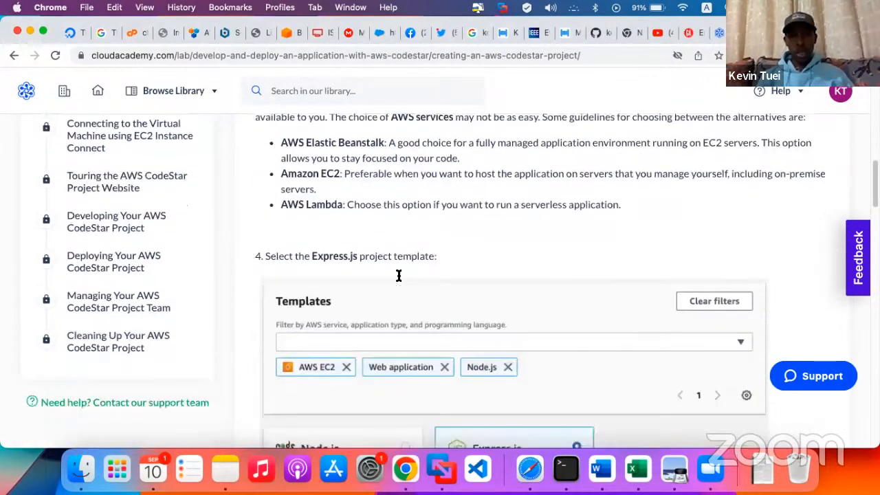
scroll(374, 328, "down", 6)
scroll(324, 199, "up", 1)
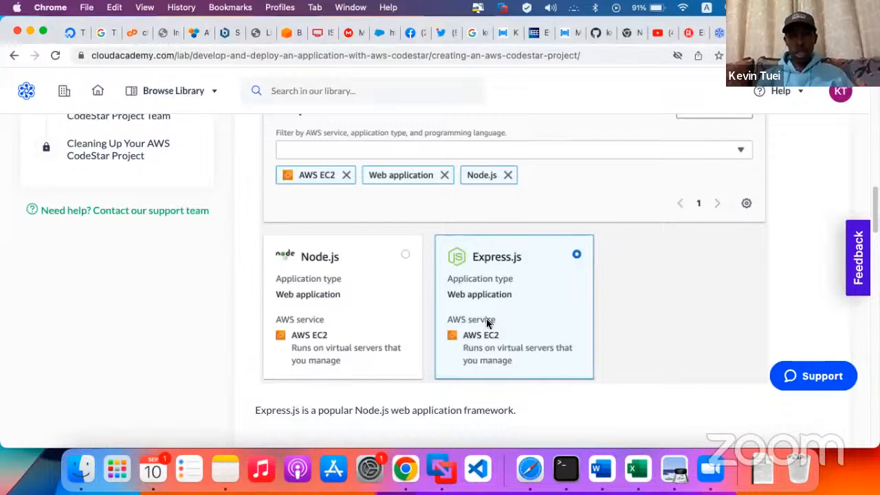
scroll(292, 206, "down", 3)
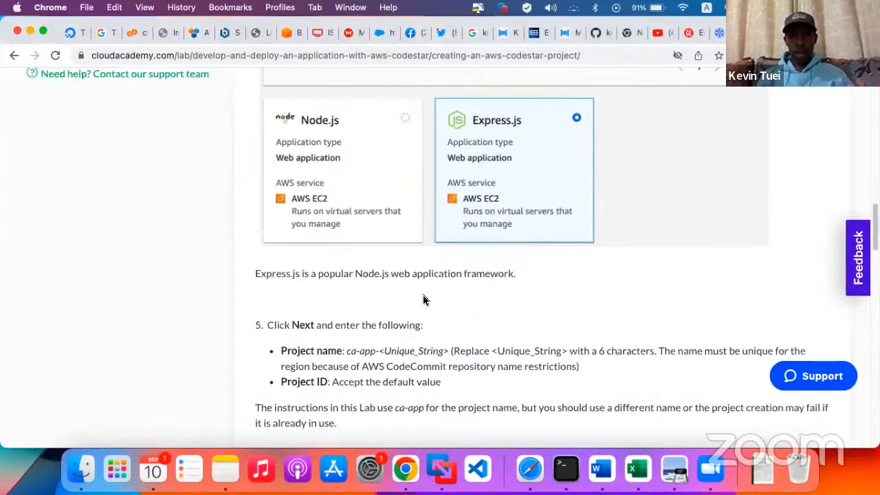
scroll(381, 338, "down", 1)
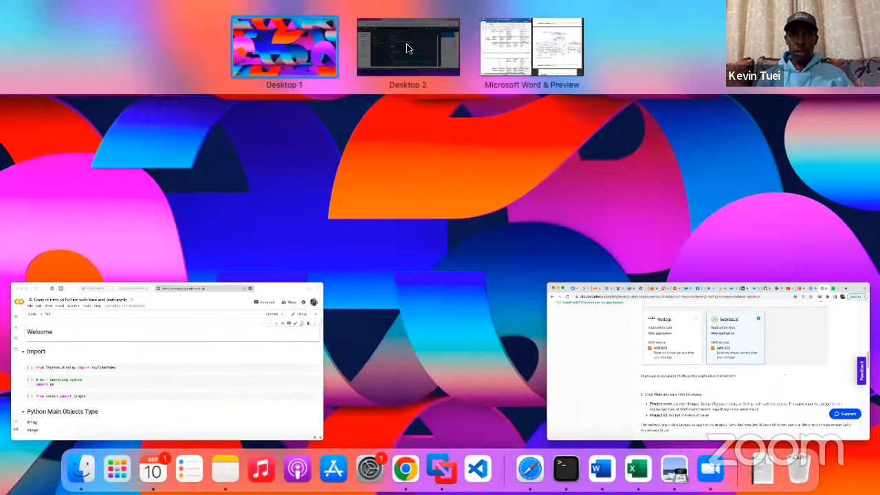
- Switch to the AWS console and compare the account ID with the suffix used in the CodeStar project's name
left_click(407, 44)
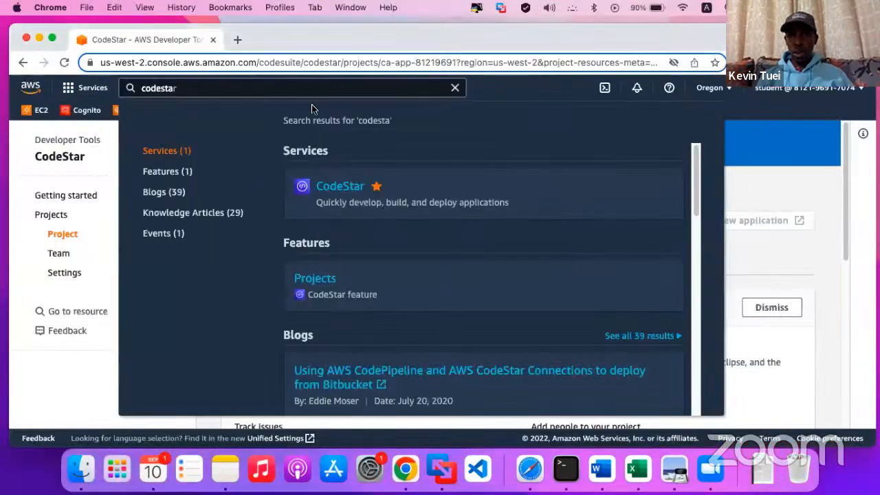
left_click(113, 160)
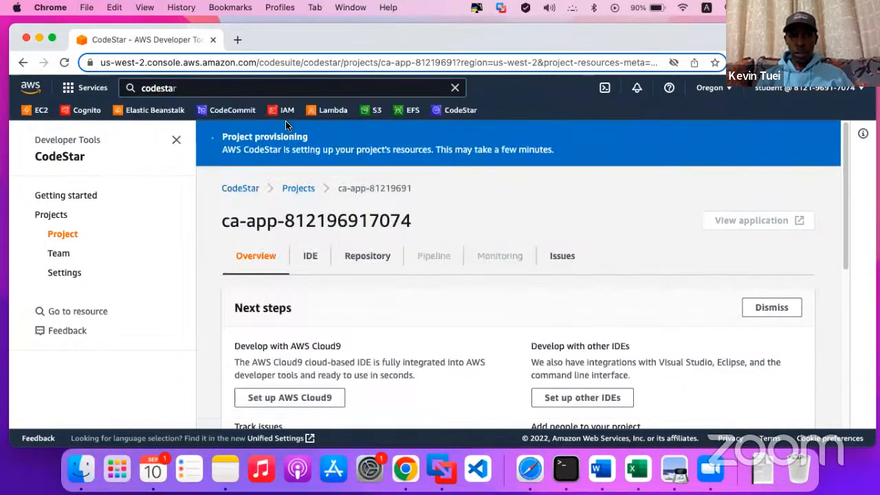
left_click(834, 92)
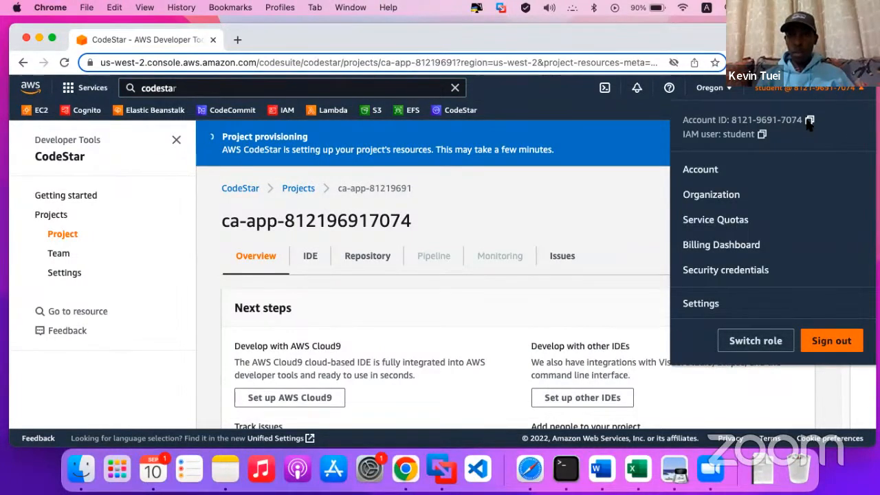
left_click(379, 219)
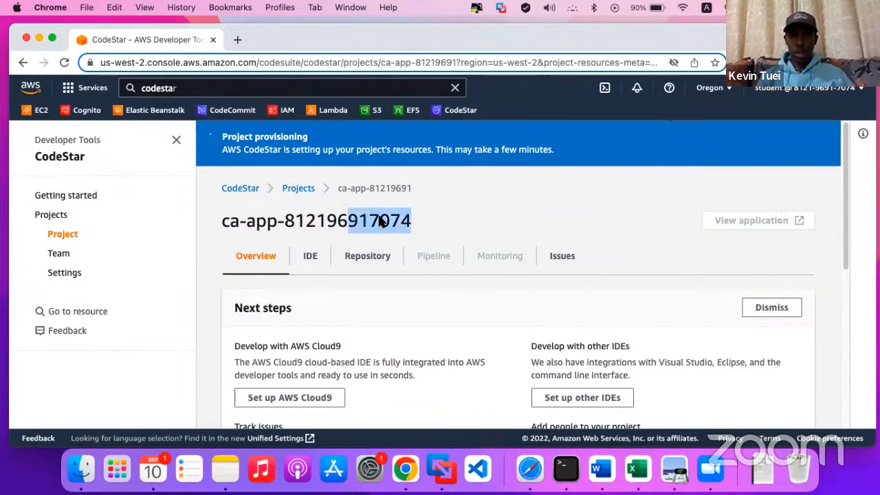
left_click_drag(411, 220, 390, 220)
left_click_drag(315, 222, 284, 222)
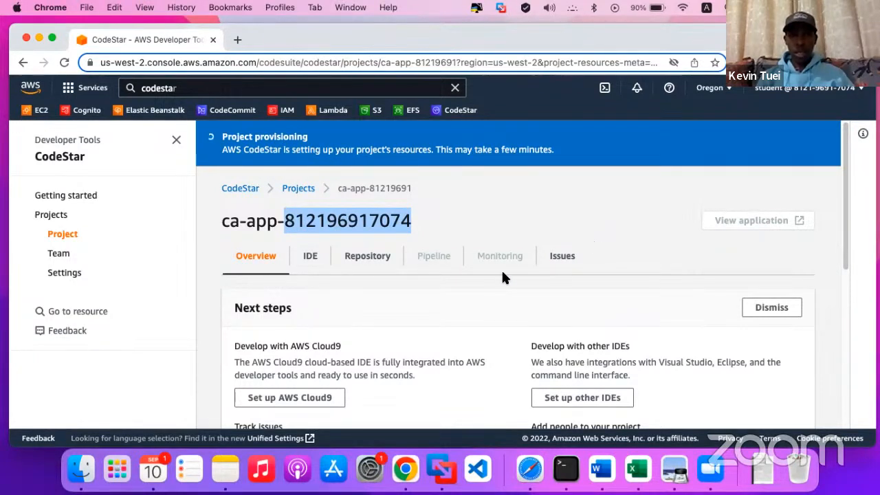
scroll(501, 269, "down", 1)
scroll(513, 320, "down", 2)
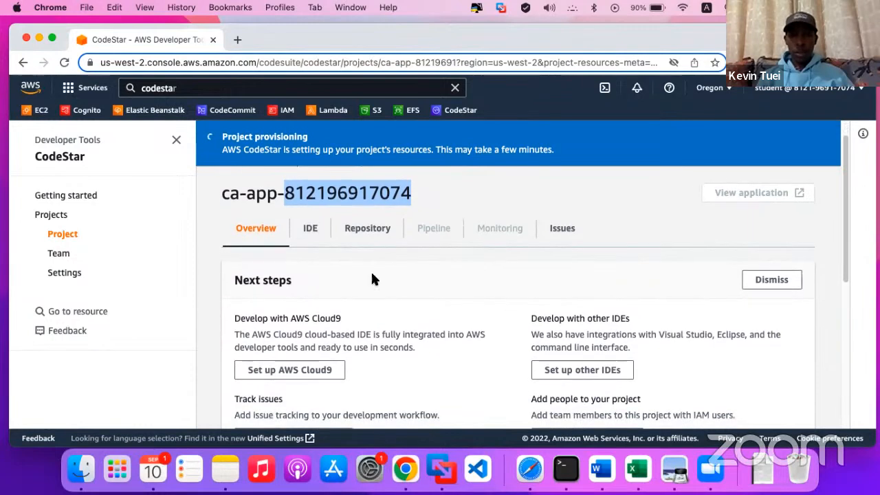
scroll(292, 171, "up", 3)
- Return to the Cloud Academy lab page and review the project name, CodeCommit repository and EC2 configuration instructions, including the us-west-2a subnet
key("ctrl+Up")
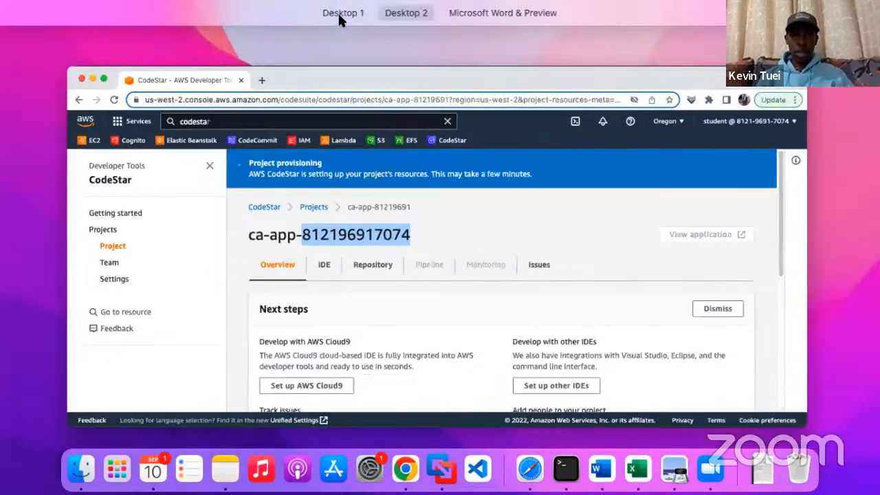
left_click(332, 38)
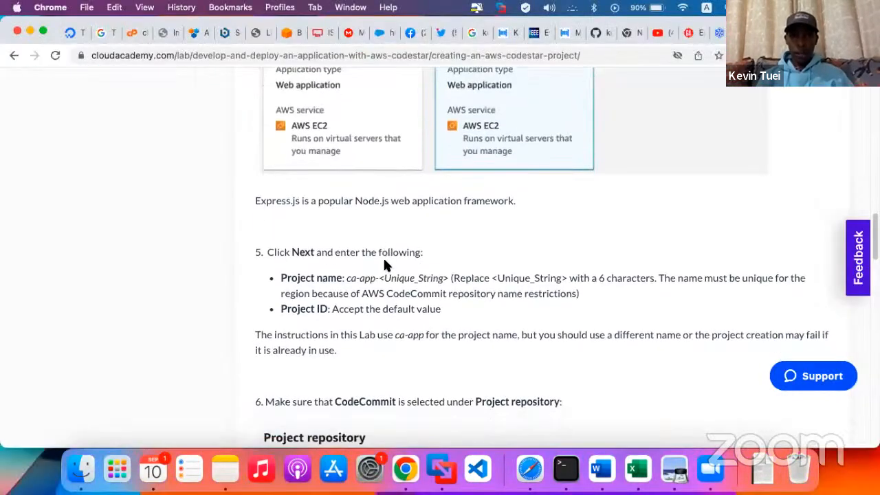
scroll(335, 287, "down", 1)
scroll(337, 292, "down", 5)
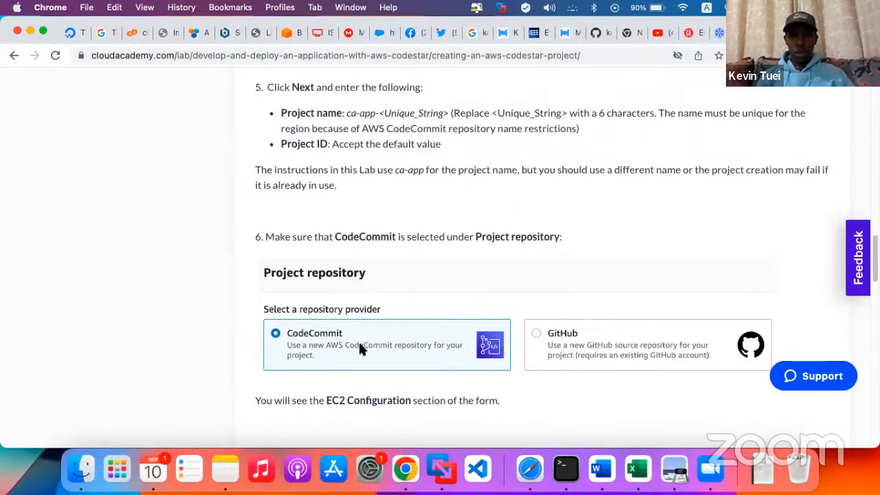
scroll(436, 334, "down", 10)
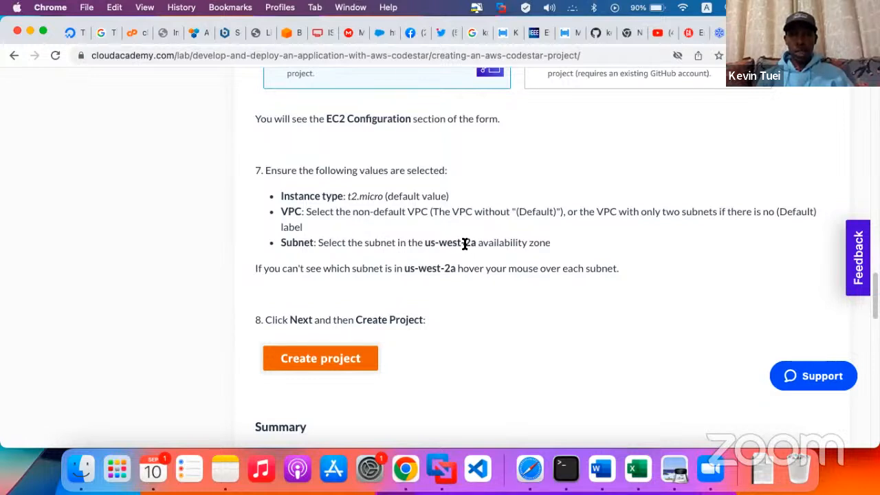
left_click_drag(450, 242, 434, 242)
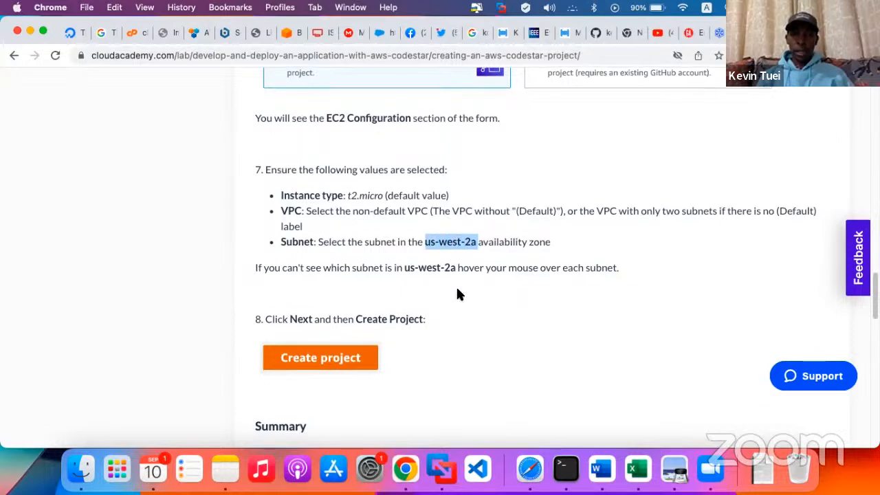
- Run the lab's validation check for the created CodeStar project
scroll(458, 295, "down", 5)
scroll(452, 297, "down", 2)
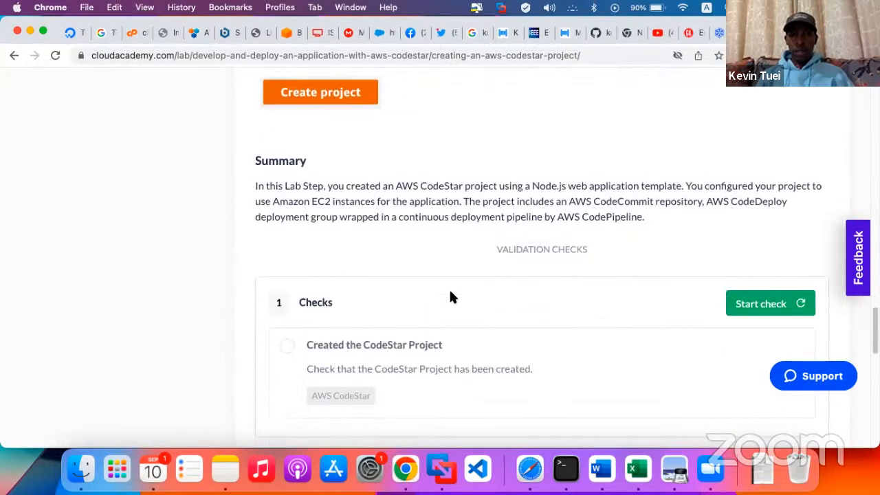
left_click(765, 311)
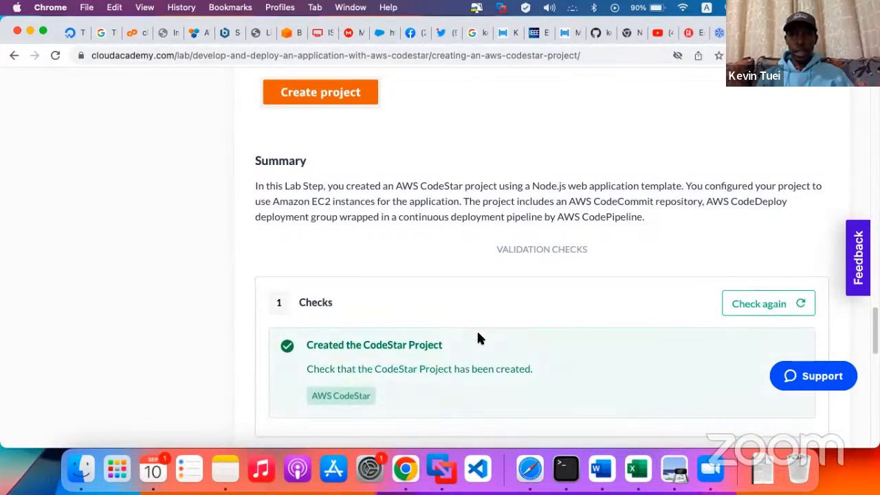
- Advance the lab to the step on connecting to the virtual machine using EC2 Instance Connect
scroll(477, 337, "down", 4)
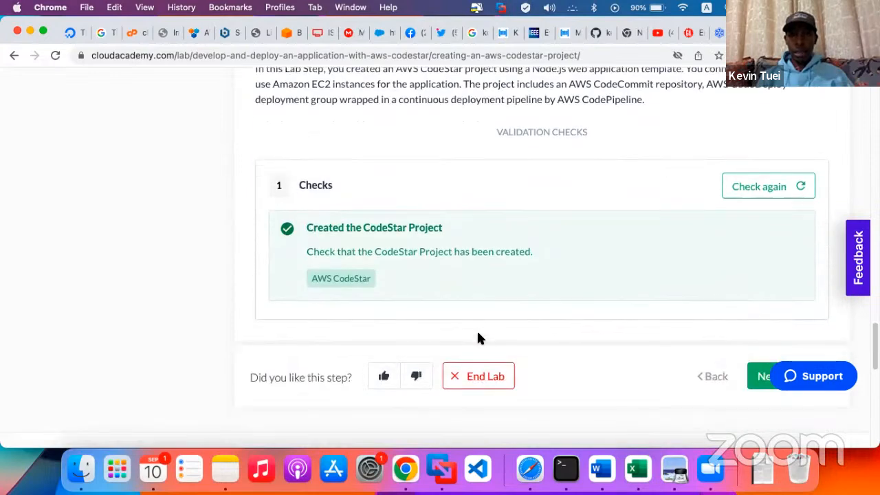
scroll(643, 330, "down", 3)
scroll(708, 333, "up", 2)
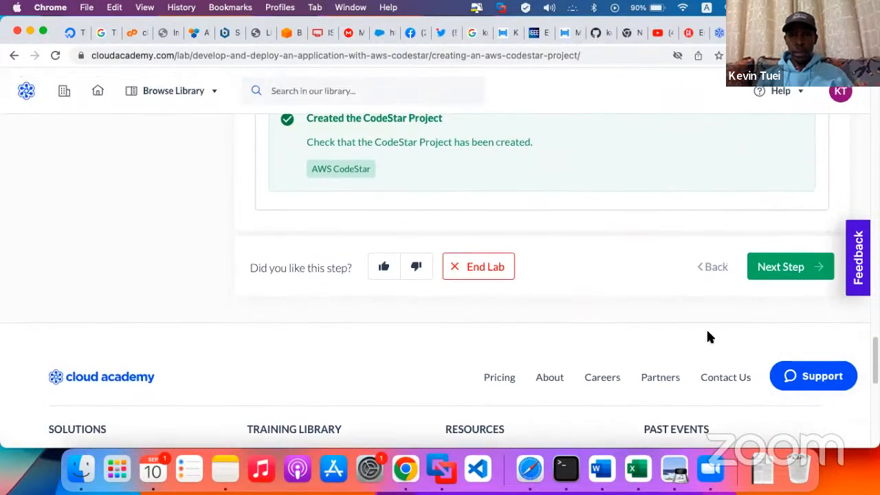
left_click(799, 320)
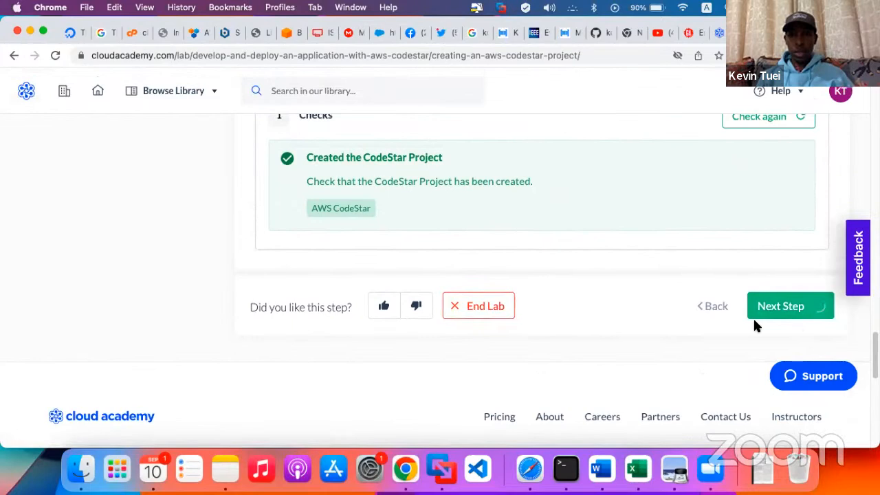
- Switch to the AWS console and check the CodeStar project's provisioning status, activity and resources
key("ctrl+Up")
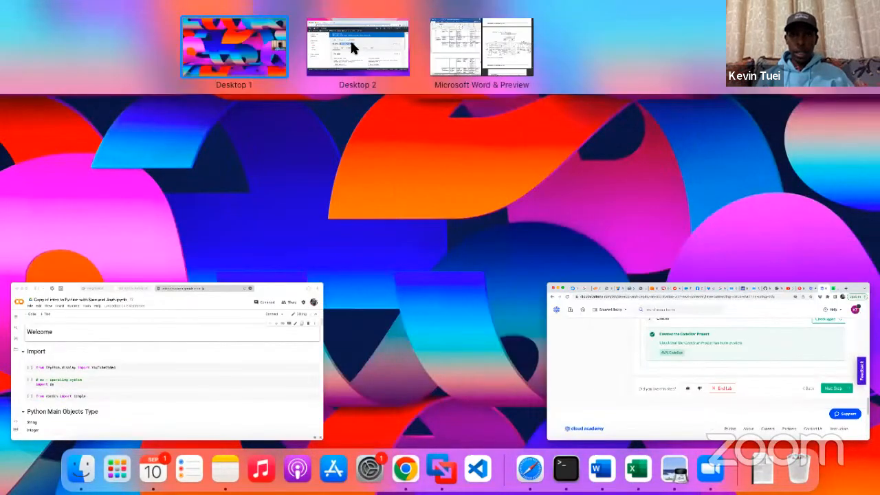
left_click(350, 41)
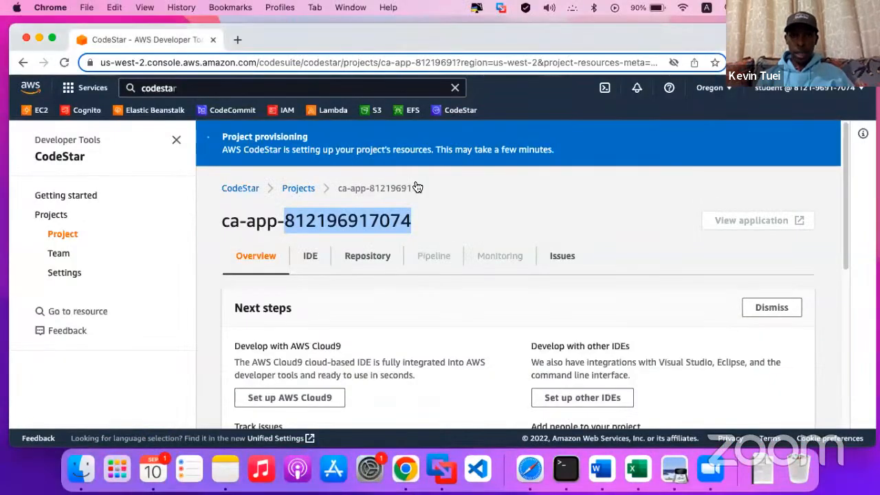
scroll(432, 227, "down", 5)
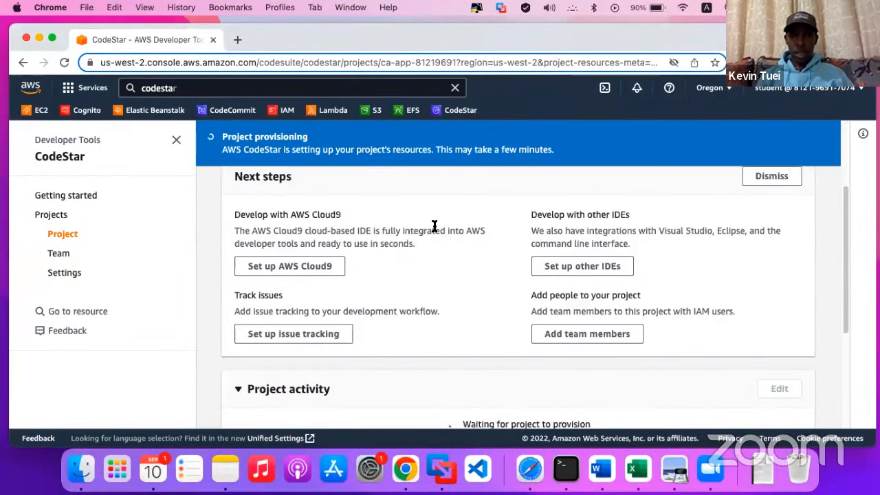
scroll(436, 231, "down", 2)
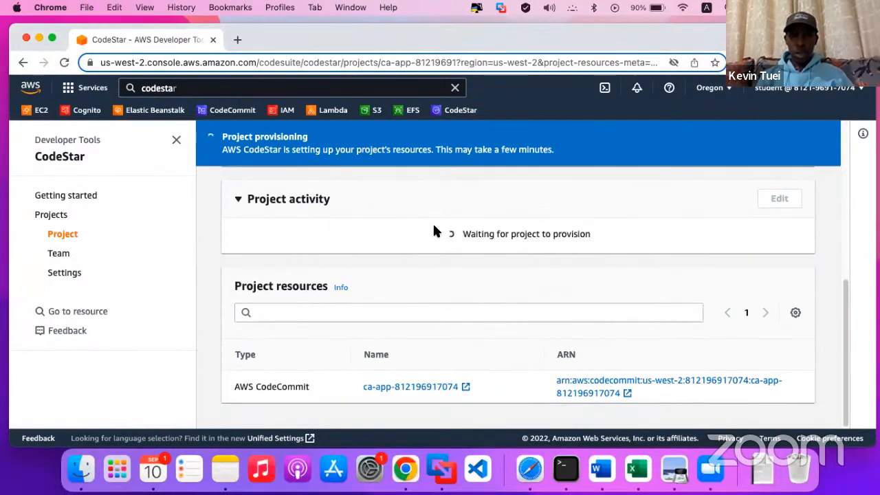
- Return to the Cloud Academy lab page and read the instructions for connecting to the cloudacademylabs instance through EC2 Instance Connect
key("ctrl+Up")
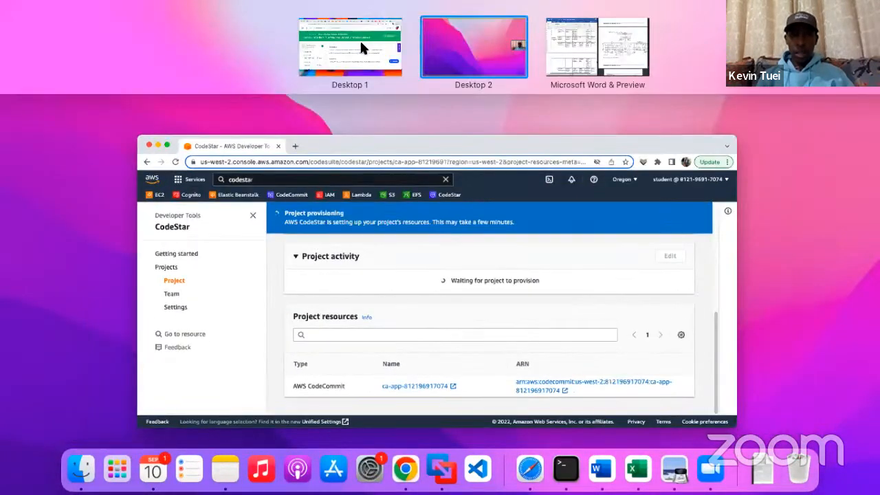
left_click(360, 39)
scroll(426, 342, "down", 2)
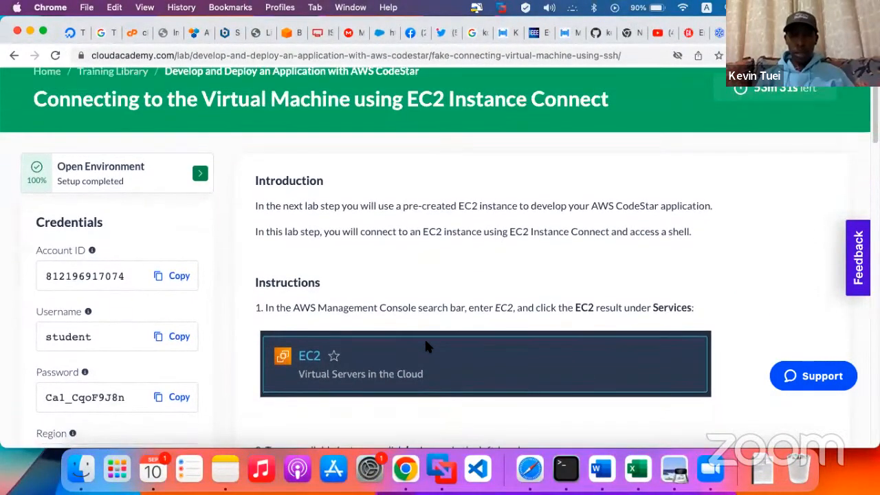
scroll(426, 346, "down", 2)
scroll(426, 346, "down", 4)
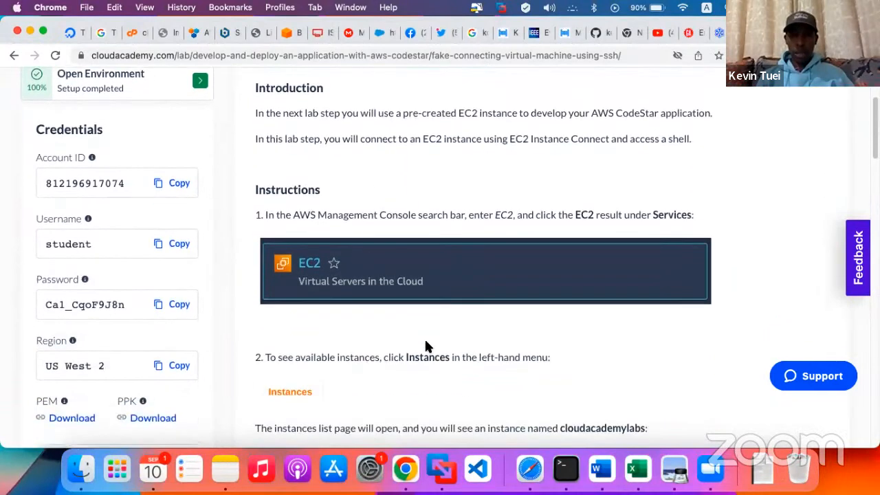
scroll(356, 327, "down", 3)
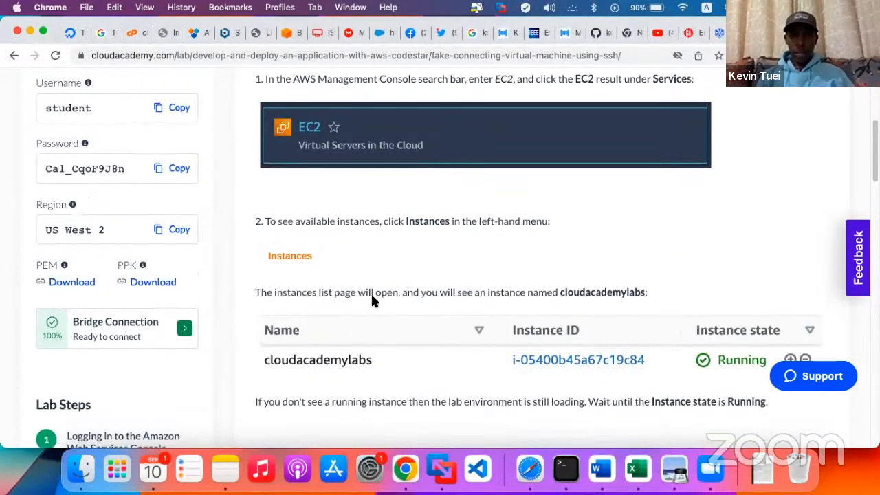
scroll(396, 303, "down", 2)
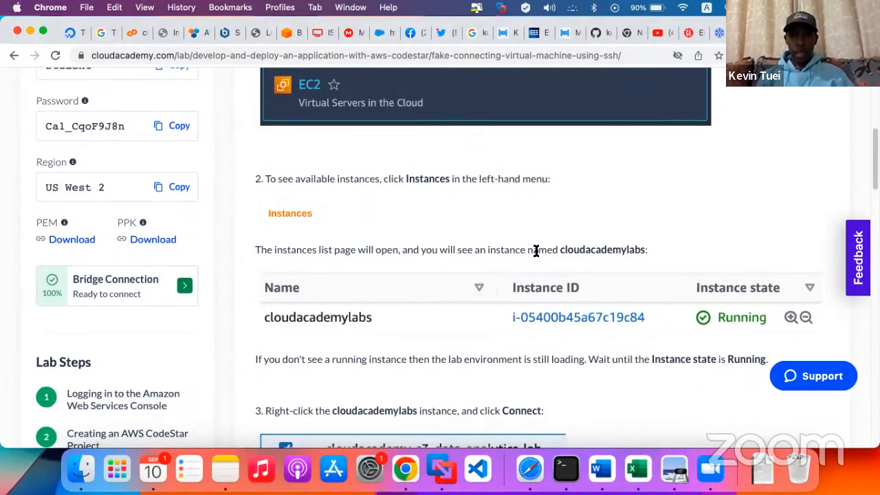
scroll(378, 354, "down", 3)
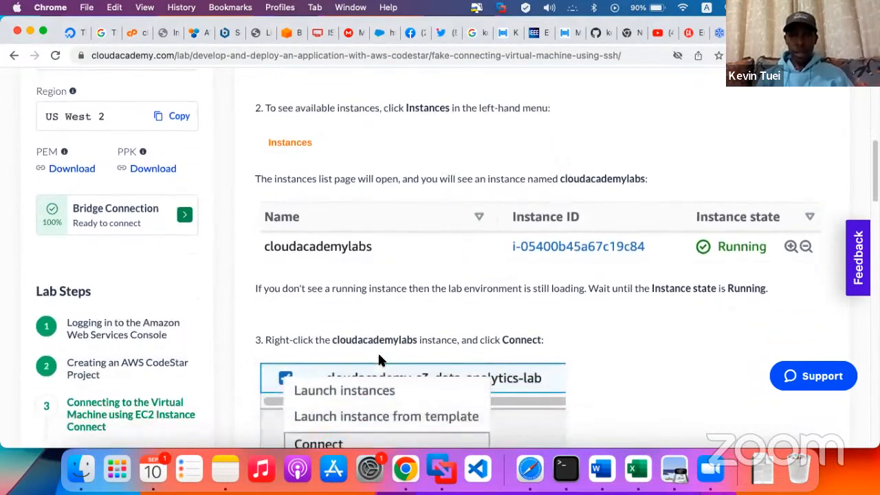
scroll(378, 361, "down", 5)
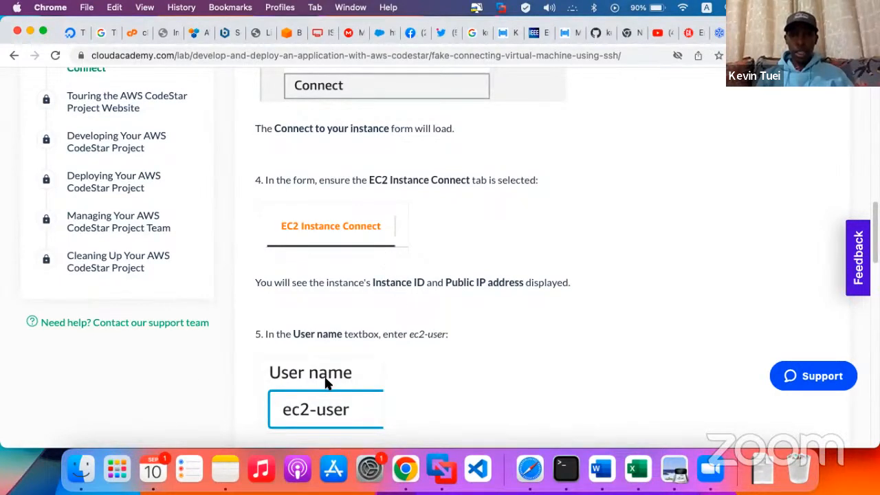
scroll(327, 383, "down", 3)
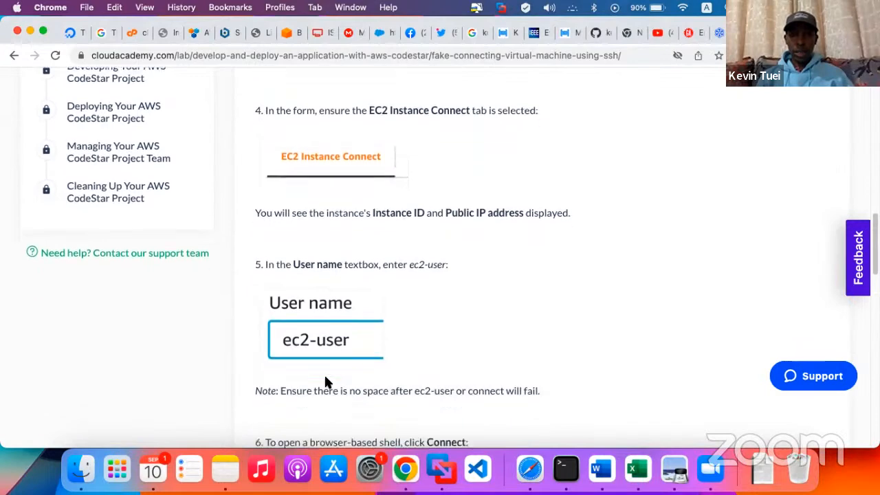
scroll(326, 381, "down", 5)
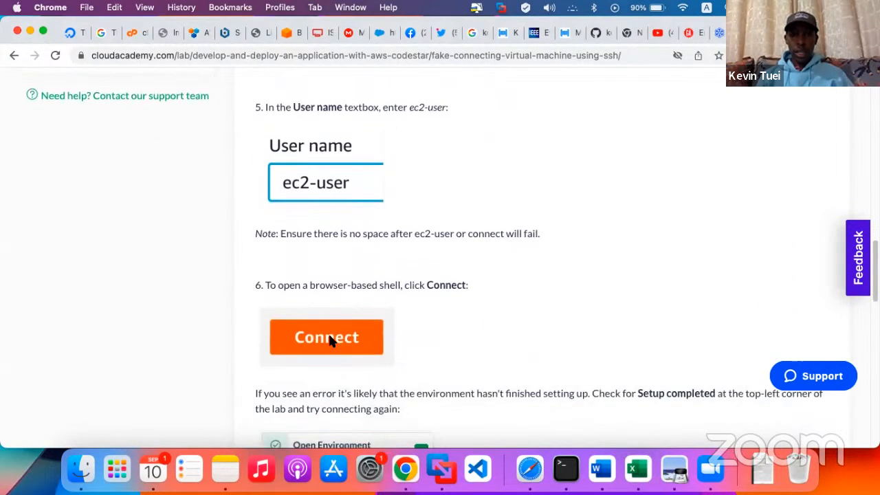
- Read the rest of the lab's EC2 Instance Connect instructions and switch back to the AWS console
scroll(399, 340, "down", 5)
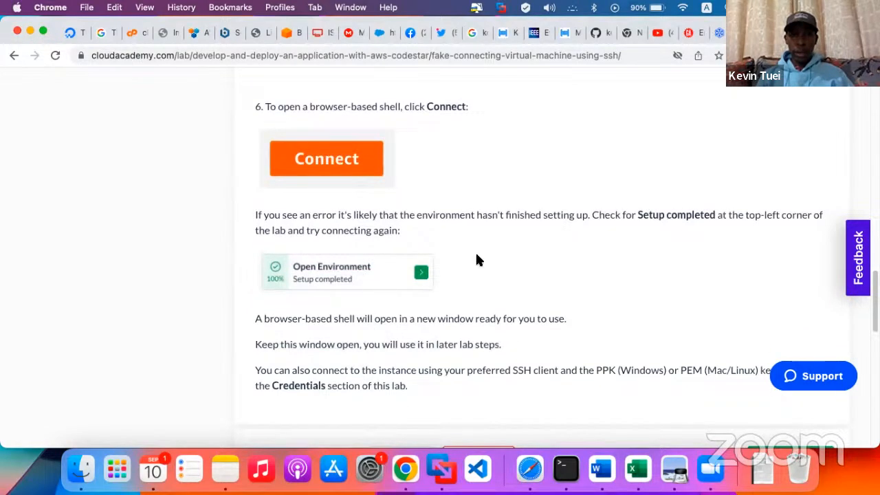
scroll(430, 344, "down", 2)
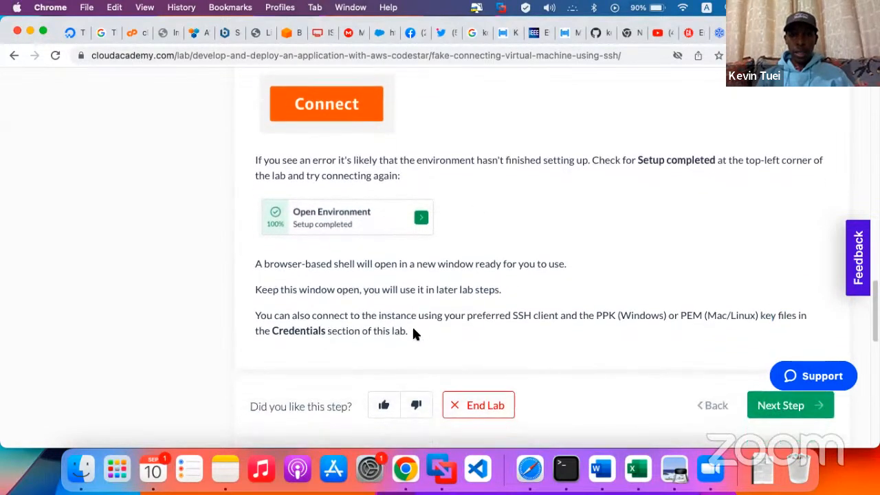
key("ctrl+Up")
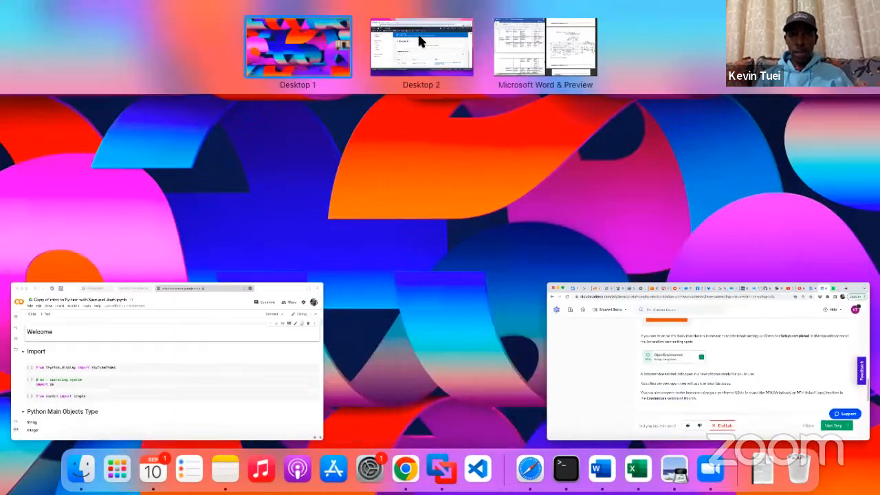
left_click(422, 43)
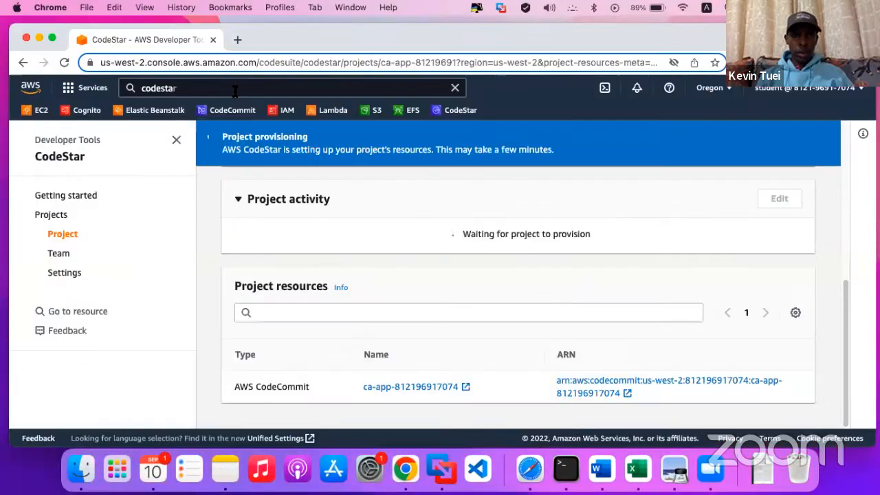
- Search the AWS console for EC2 in place of codestar and open the EC2 service
left_click(235, 92)
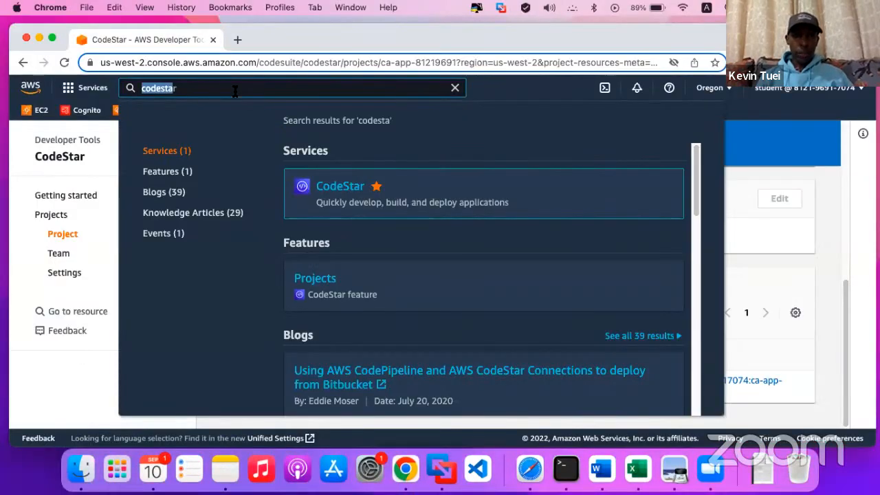
left_click(236, 91)
key("BackSpace")
key("BackSpace")
key("BackSpace")
key("BackSpace")
key("BackSpace")
key("BackSpace")
key("BackSpace")
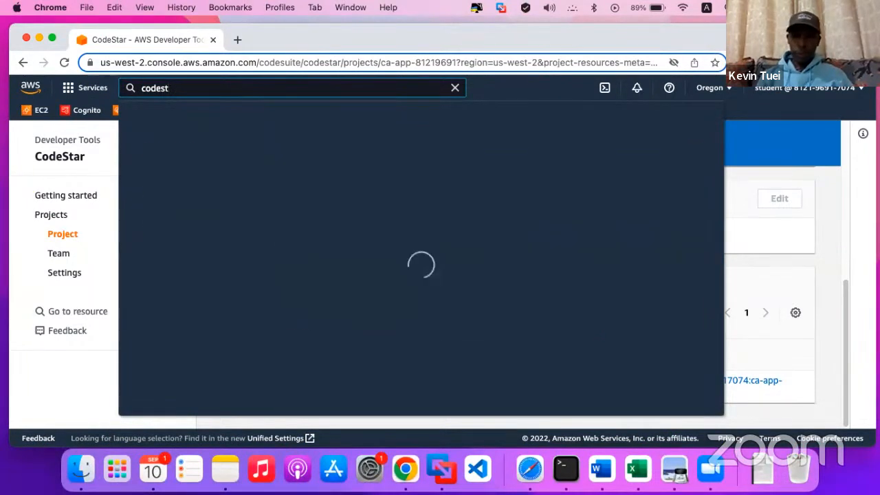
key("Escape")
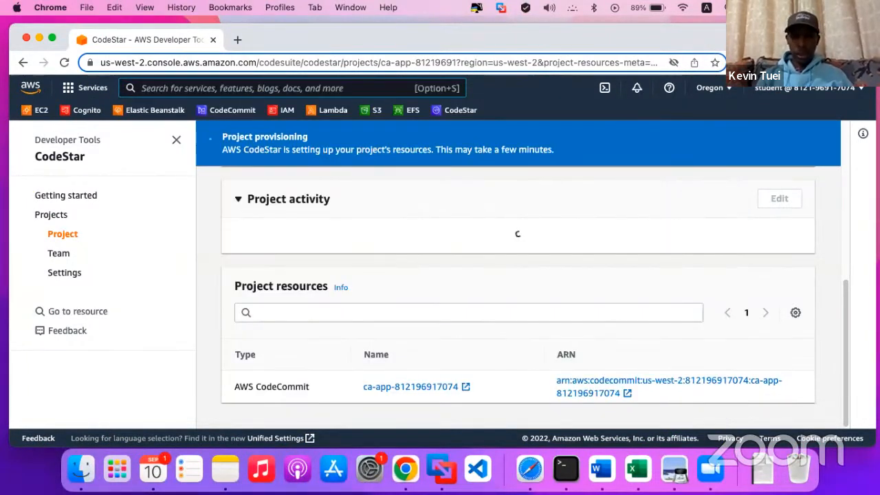
type("EC")
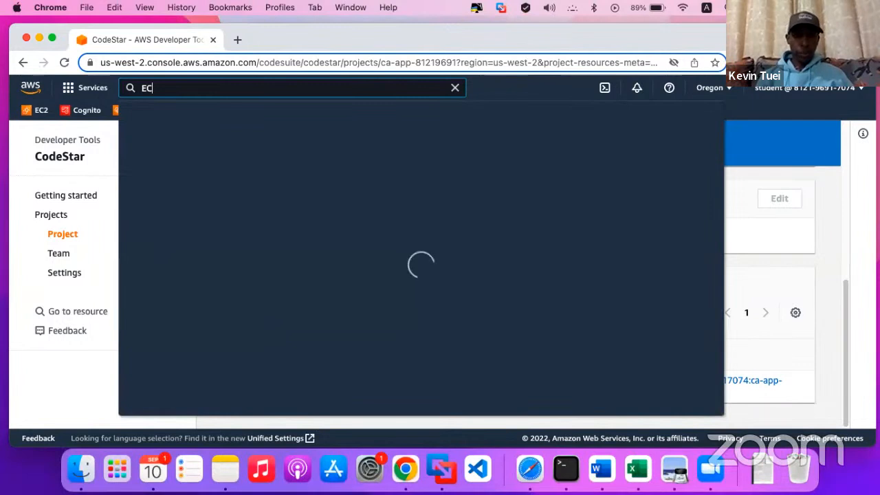
type("22")
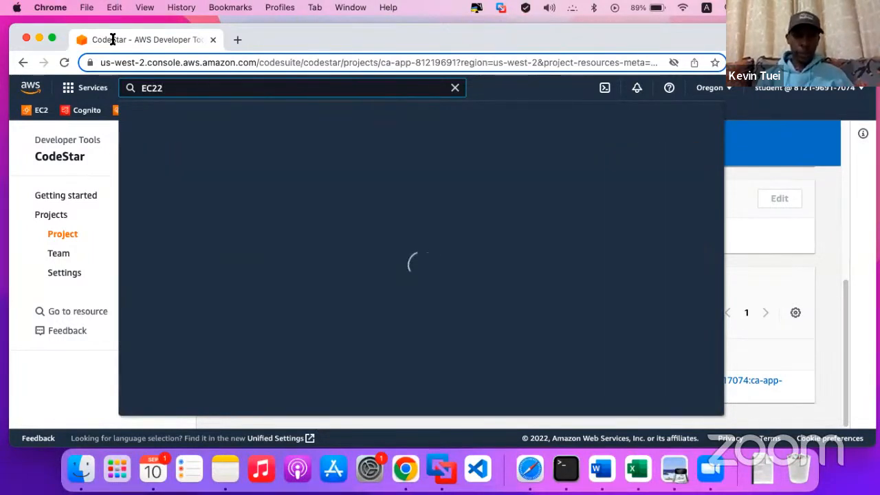
key("BackSpace")
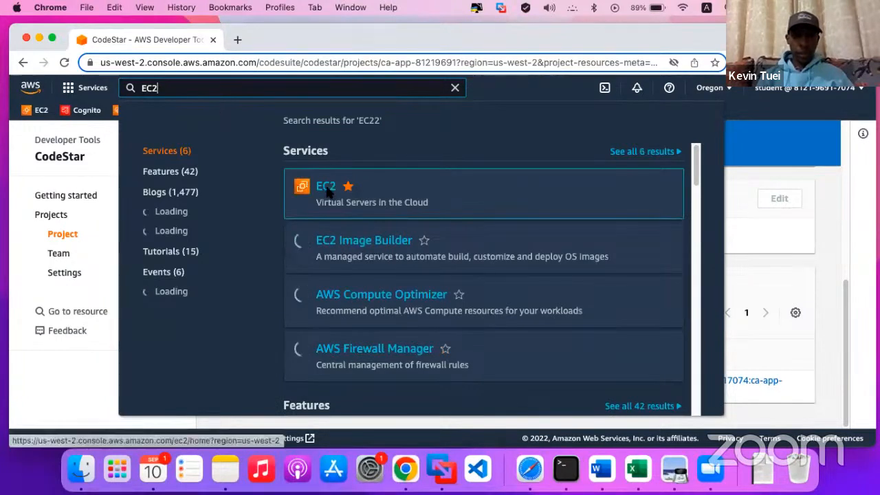
right_click(330, 190)
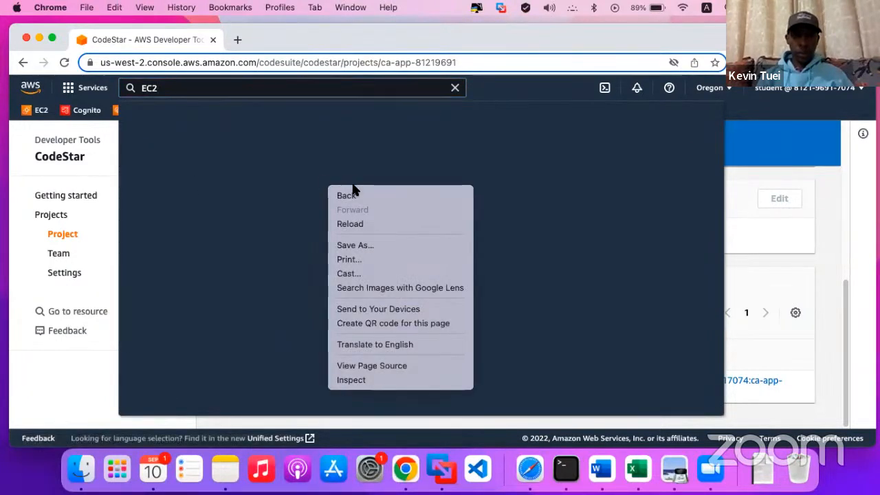
left_click(176, 88)
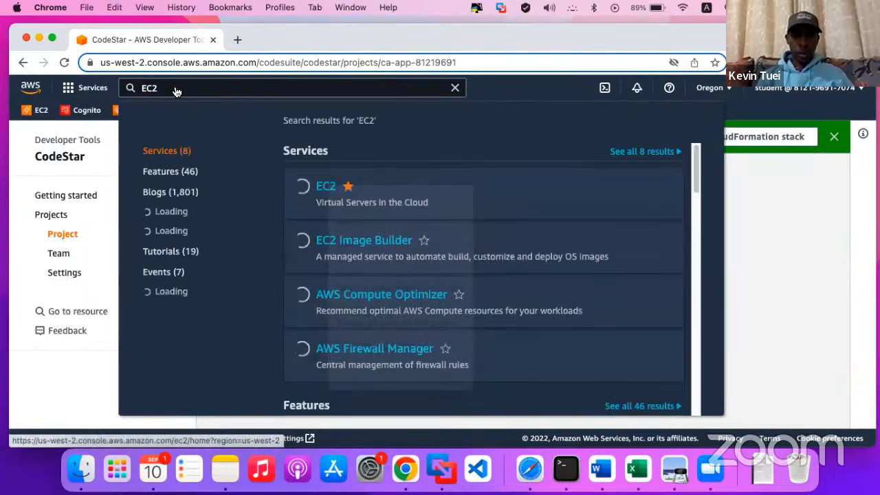
left_click(325, 186)
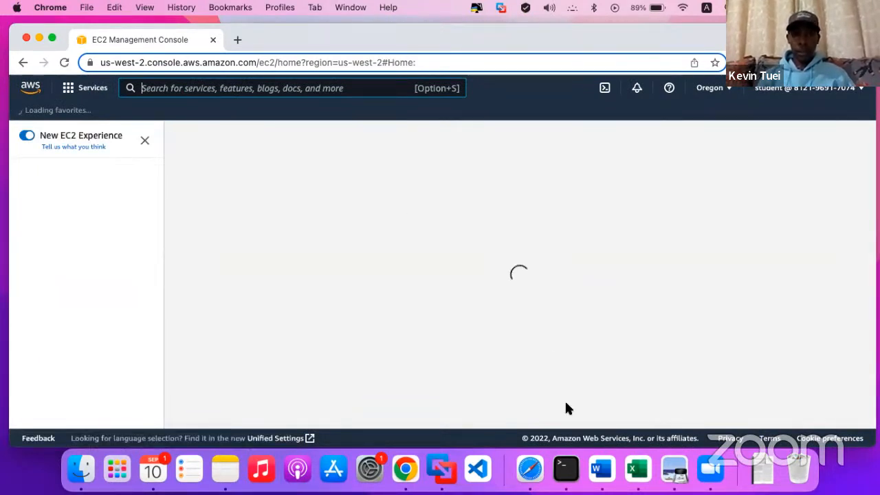
- Open the list of running instances from the EC2 dashboard's resources
left_click(566, 469)
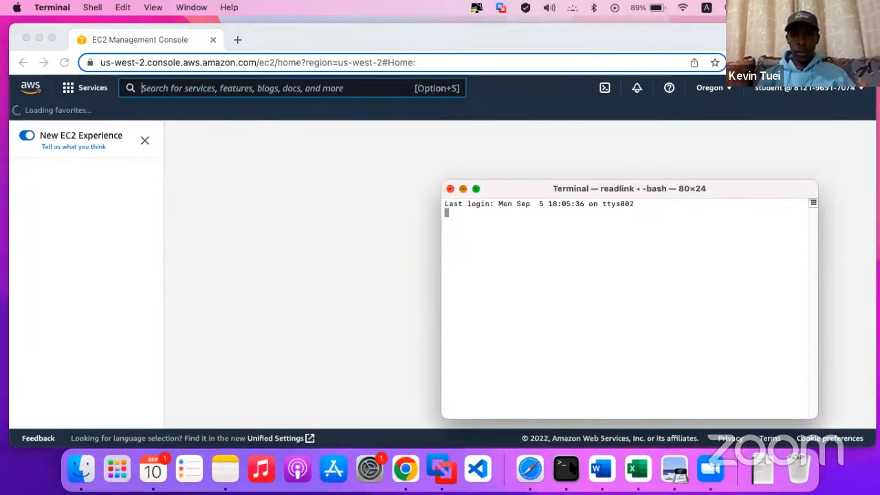
left_click(463, 189)
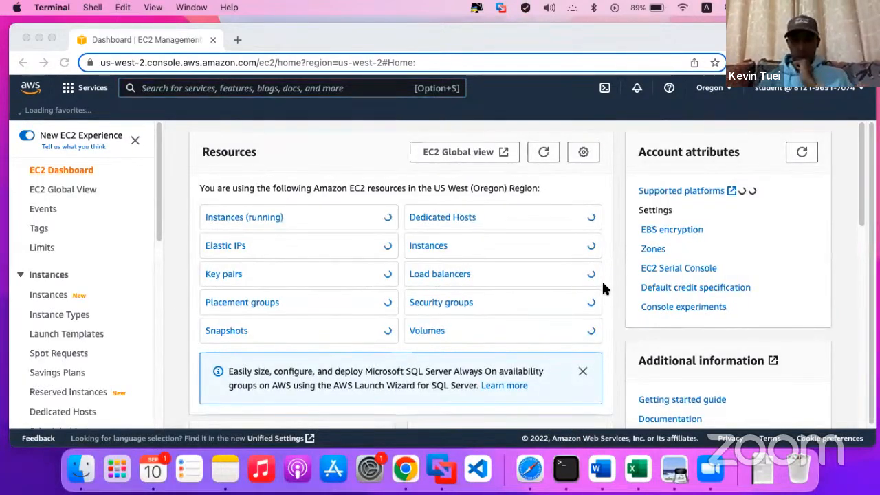
left_click(273, 216)
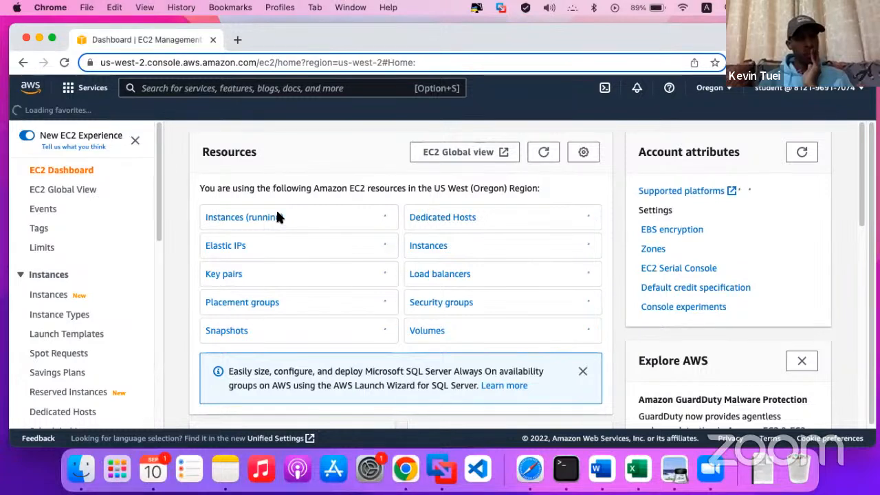
left_click(276, 218)
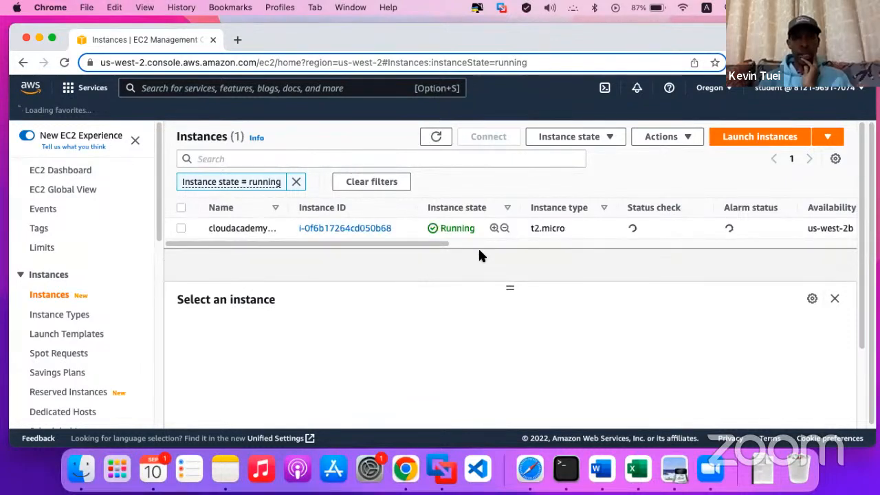
- Widen the instance list's Name column and open the Connect to instance page for the cloudacademylabs instance
scroll(479, 247, "right", 5)
scroll(583, 258, "right", 3)
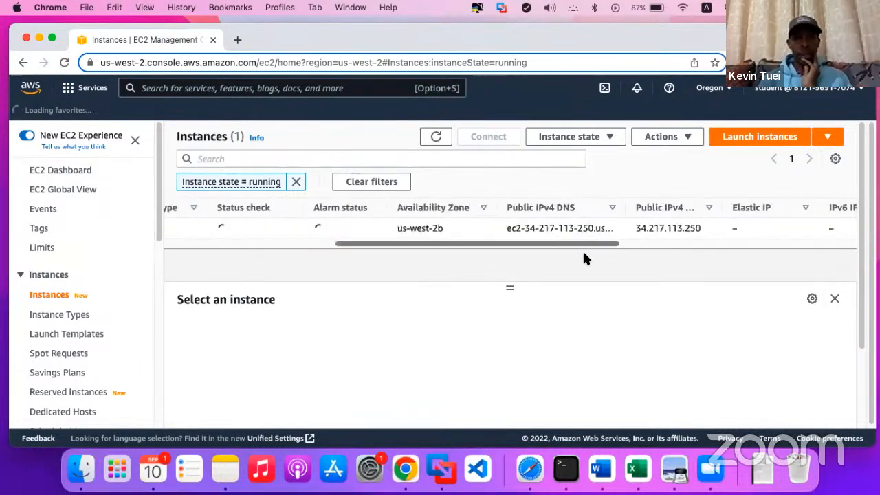
scroll(400, 249, "left", 8)
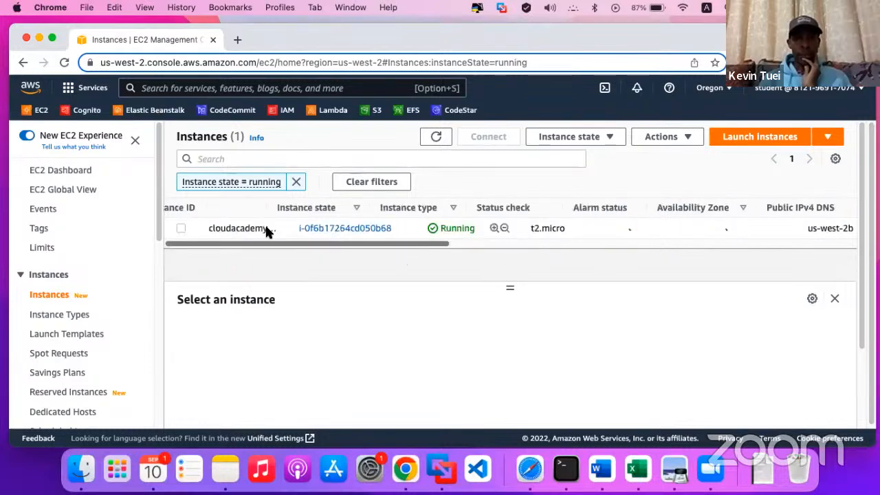
left_click_drag(280, 215, 344, 206)
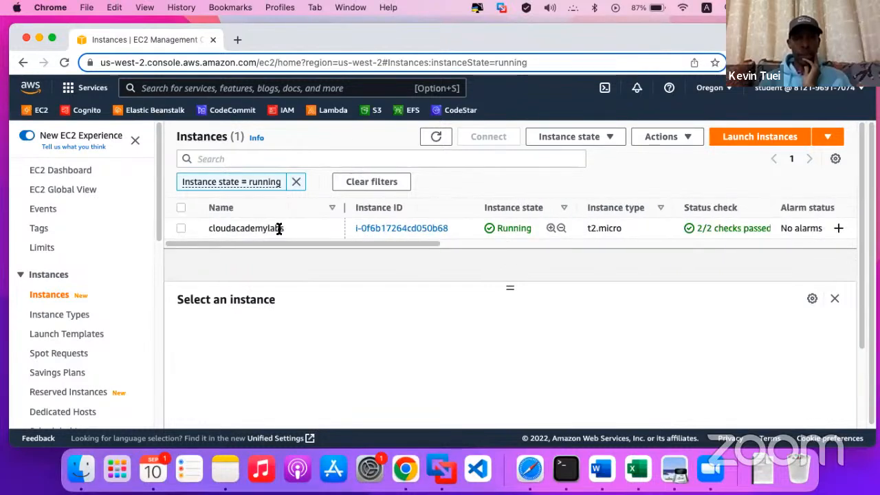
left_click(186, 230)
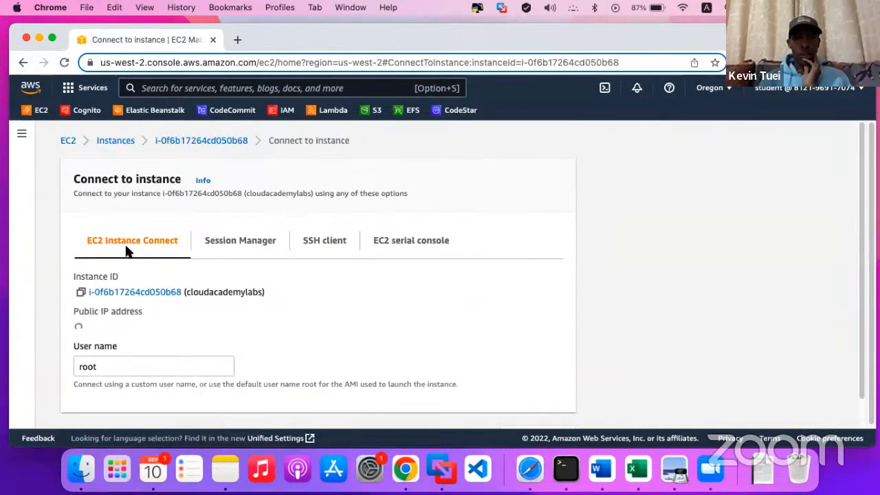
- Set the user name to ec2-user and connect to the cloudacademylabs instance through EC2 Instance Connect
scroll(133, 338, "down", 3)
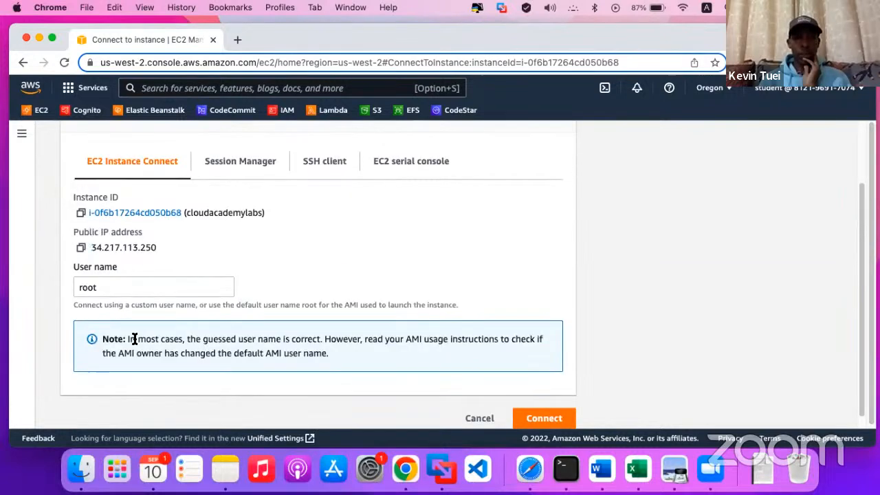
double_click(153, 288)
key("BackSpace")
type("ec")
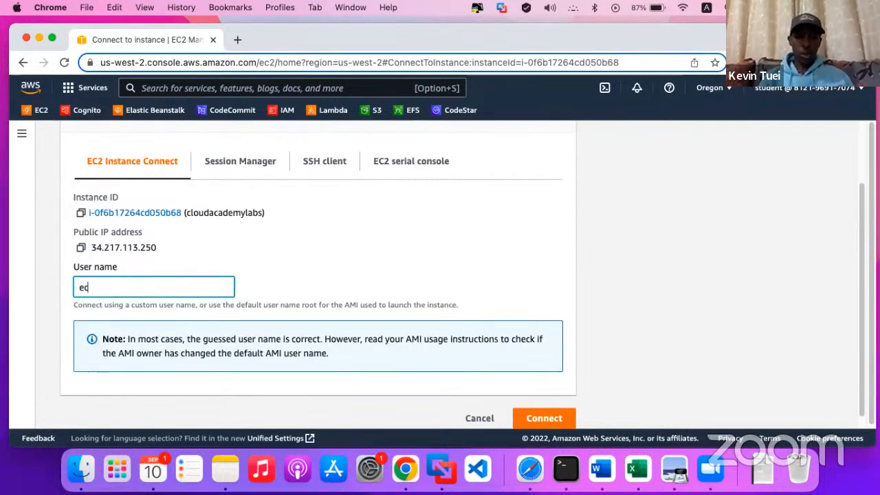
type("2-user")
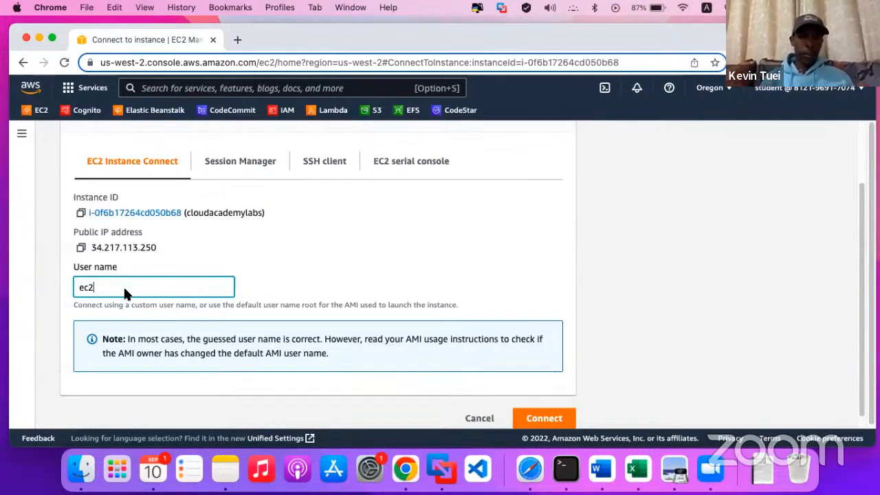
left_click(526, 412)
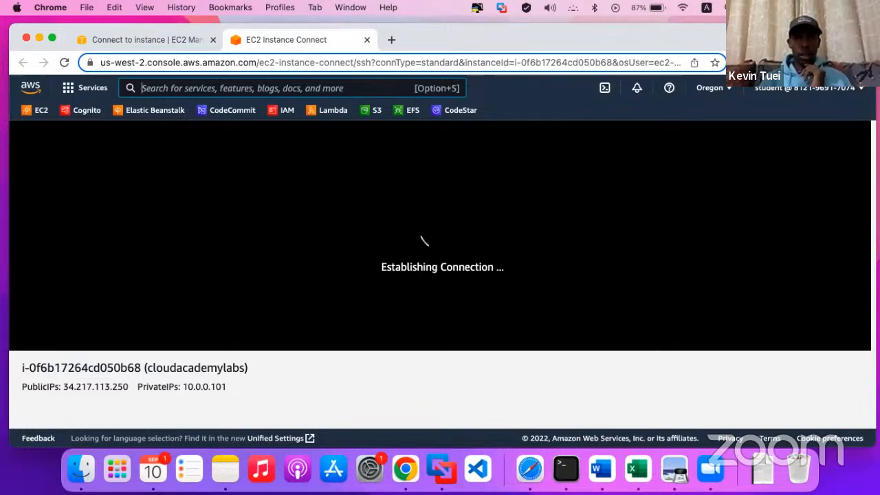
left_click(150, 42)
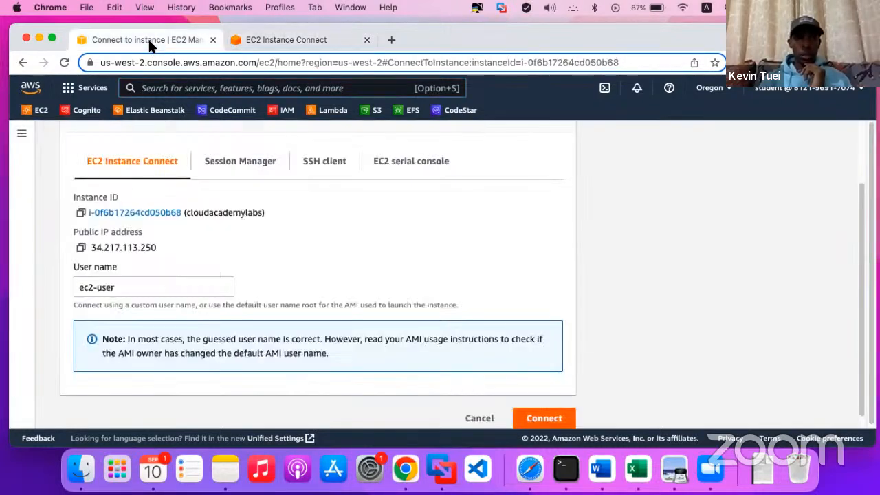
left_click(254, 43)
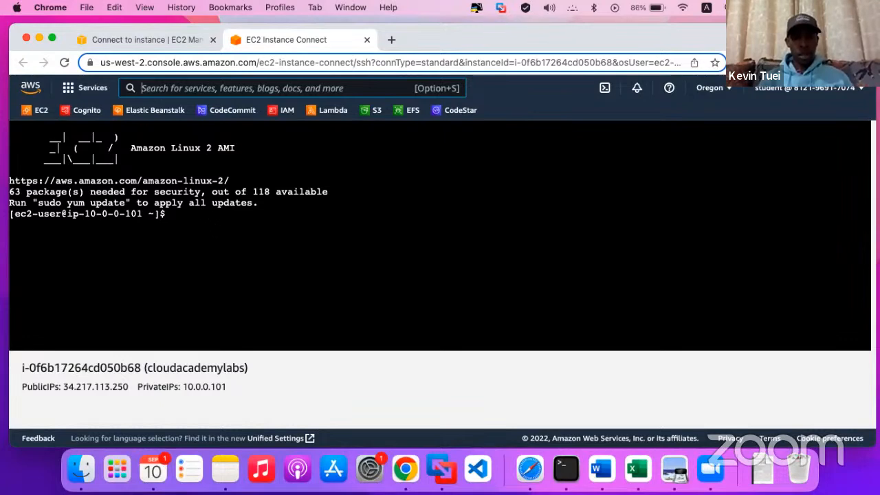
- Return to the Cloud Academy lab and advance it to the Touring the AWS CodeStar Project Website step
key("ctrl+Up")
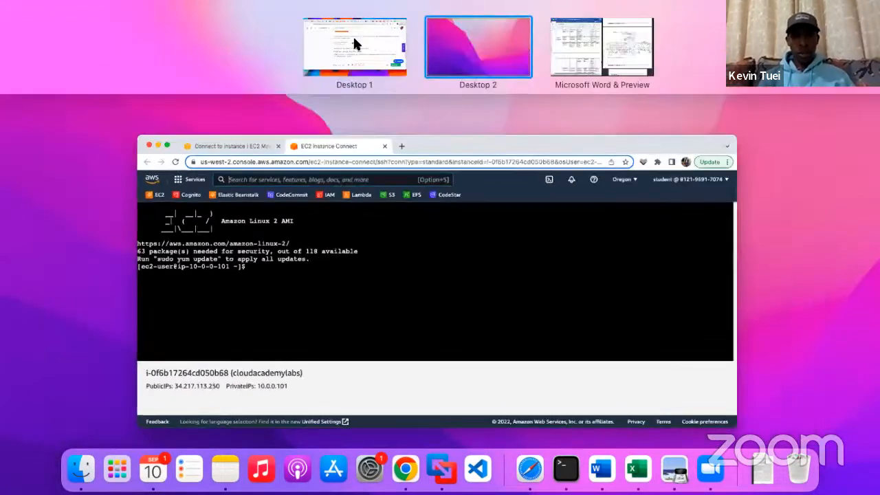
left_click(353, 35)
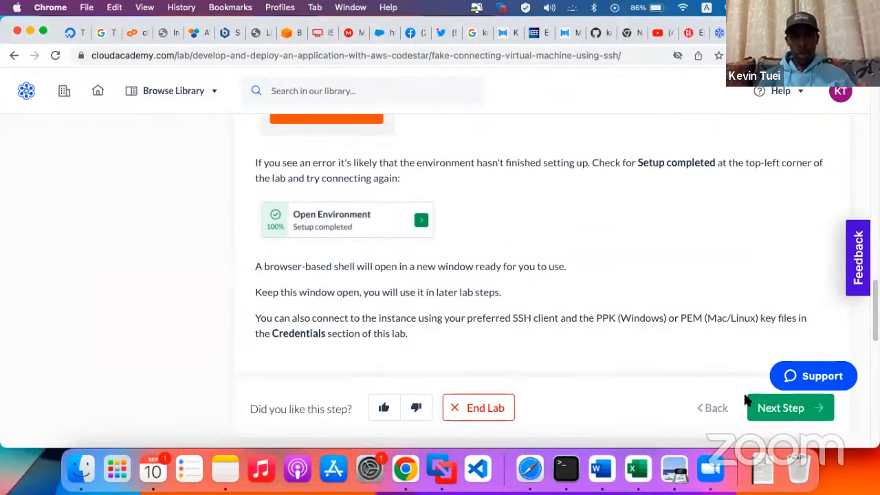
left_click(800, 409)
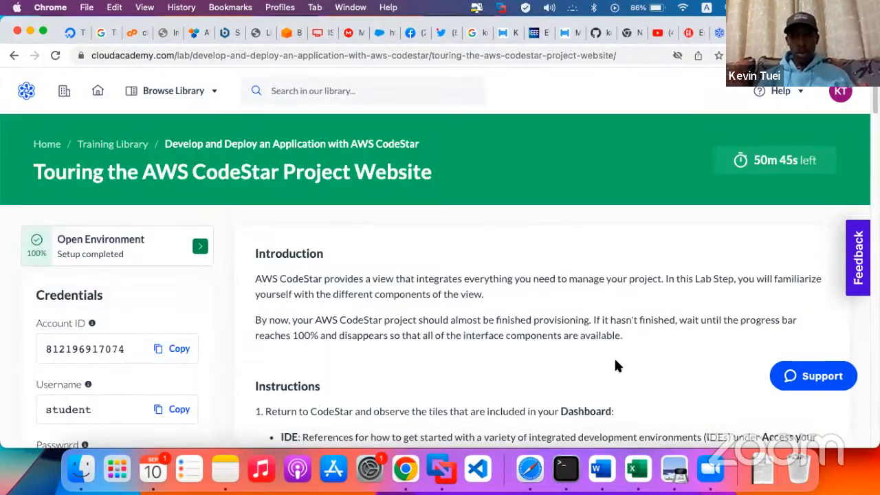
- Read the lab step's introduction and its instructions on the CodeStar dashboard's IDE and Repository tiles
scroll(615, 365, "down", 3)
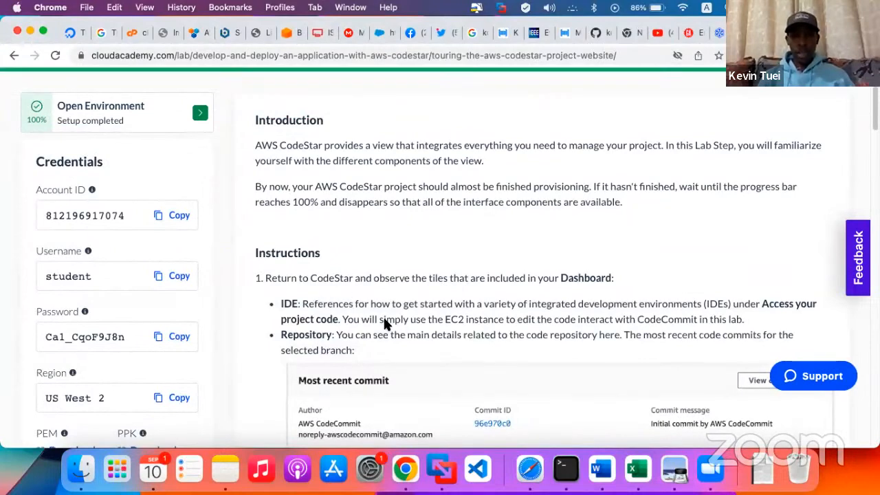
scroll(384, 322, "down", 2)
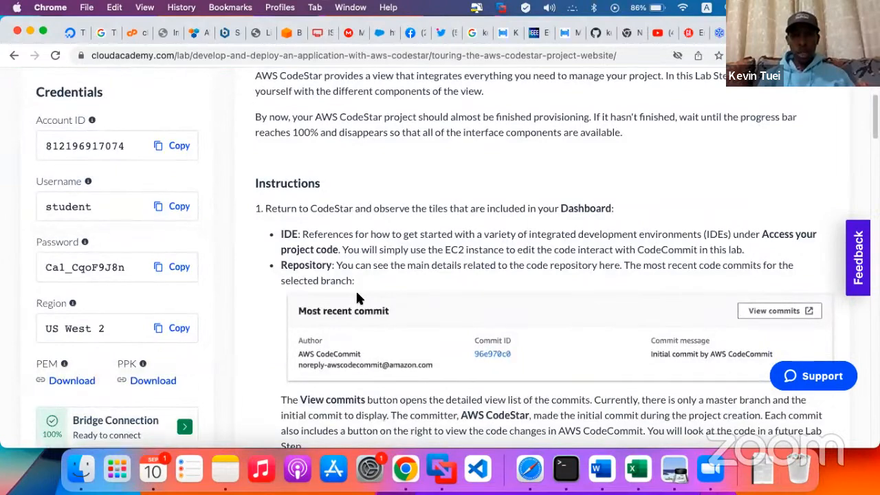
scroll(364, 306, "up", 1)
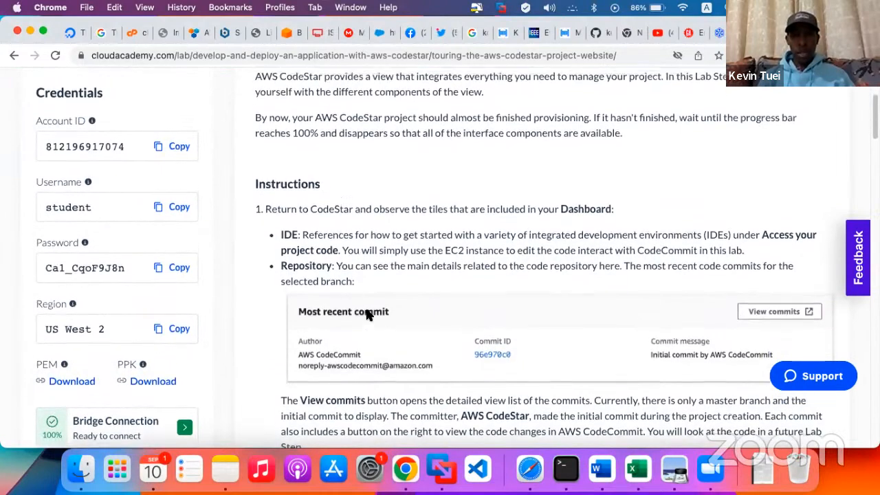
scroll(372, 322, "up", 1)
scroll(371, 323, "up", 2)
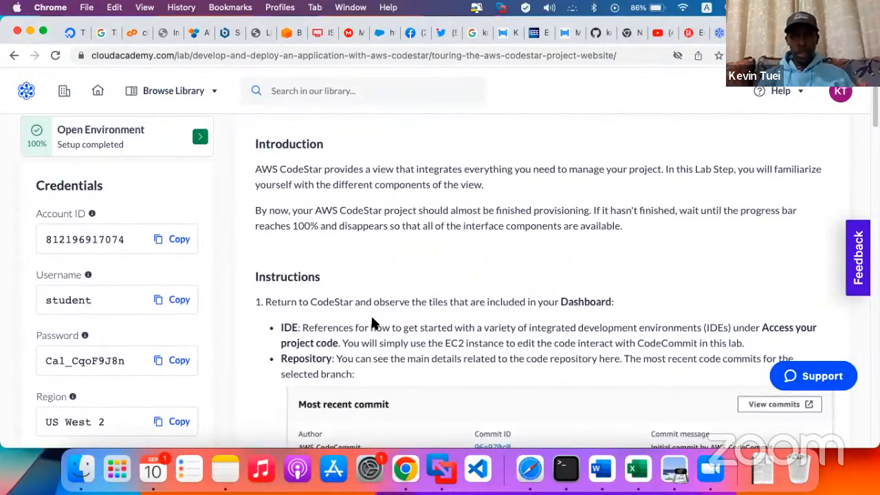
scroll(373, 322, "down", 1)
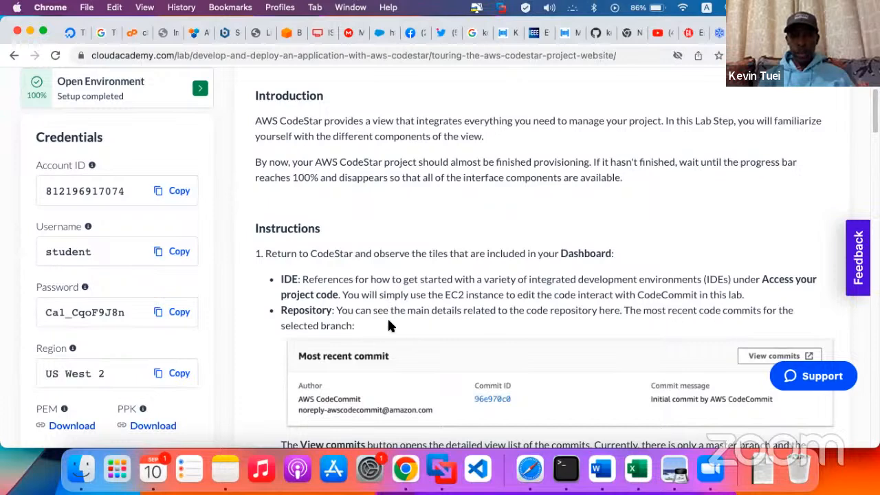
- Read the lab's description of the Repository tile, covering the most recent commit and the View commits button
scroll(362, 326, "down", 1)
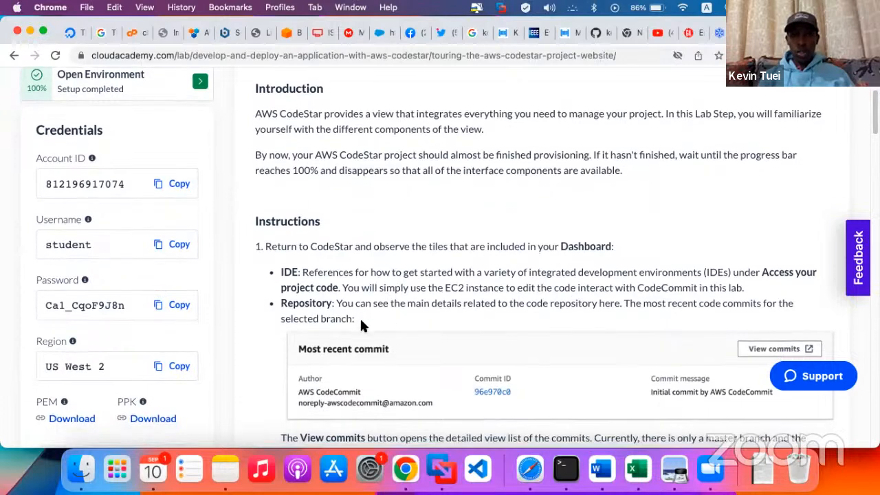
scroll(361, 321, "down", 1)
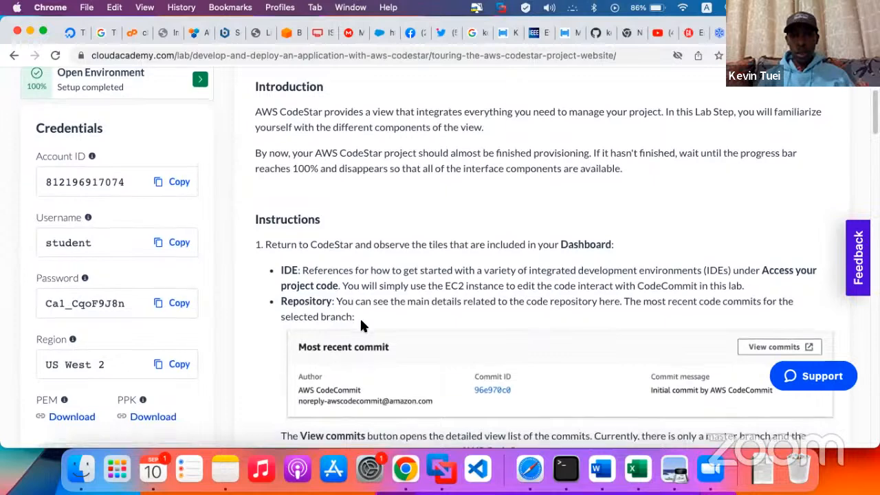
scroll(461, 319, "down", 1)
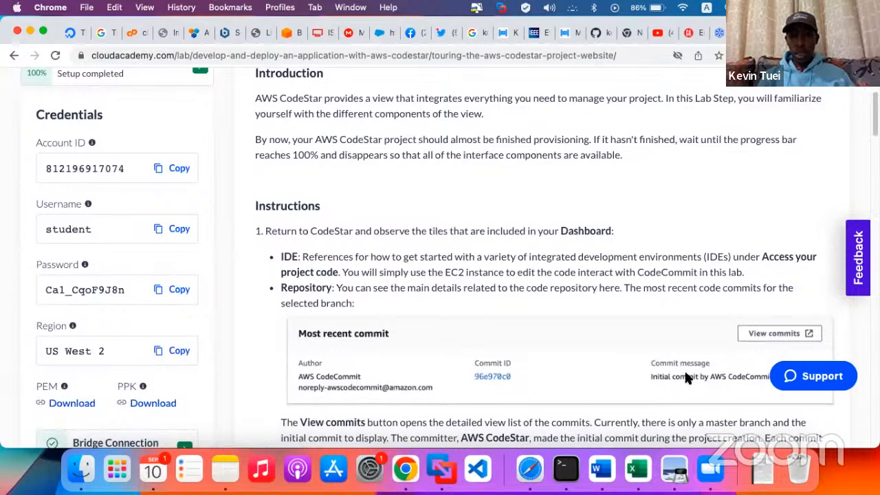
scroll(660, 371, "down", 5)
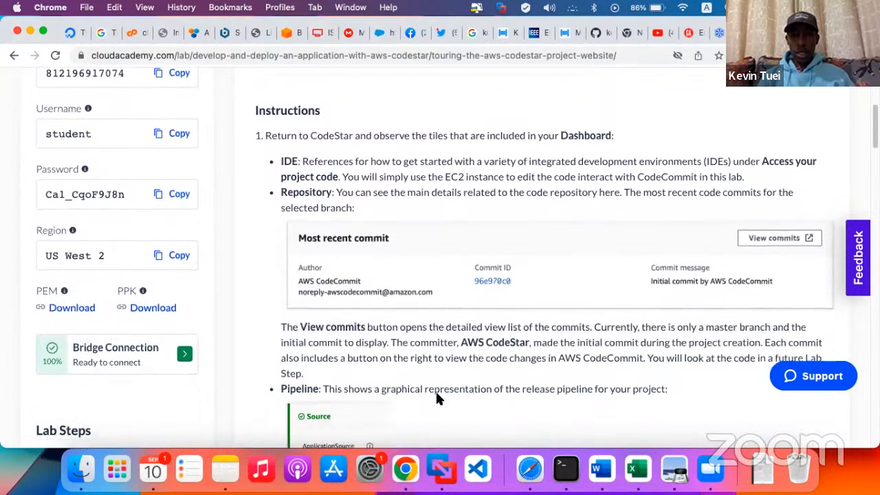
scroll(435, 390, "down", 2)
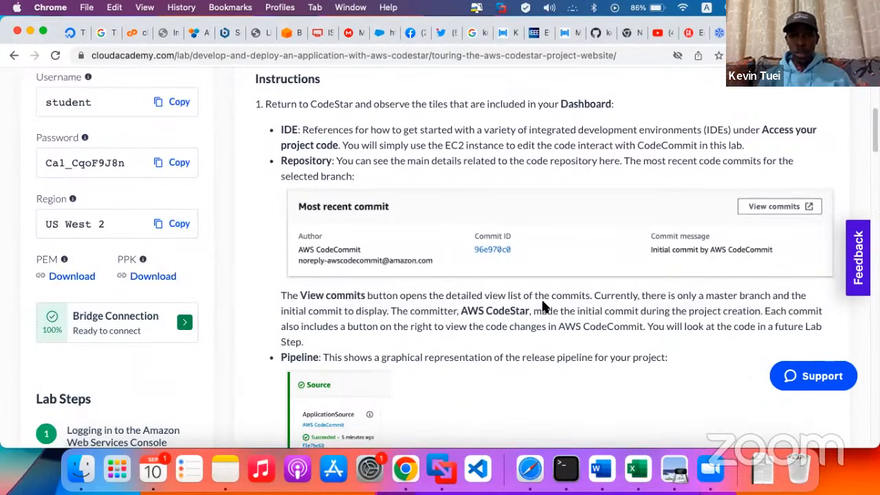
scroll(582, 329, "down", 3)
scroll(581, 327, "down", 7)
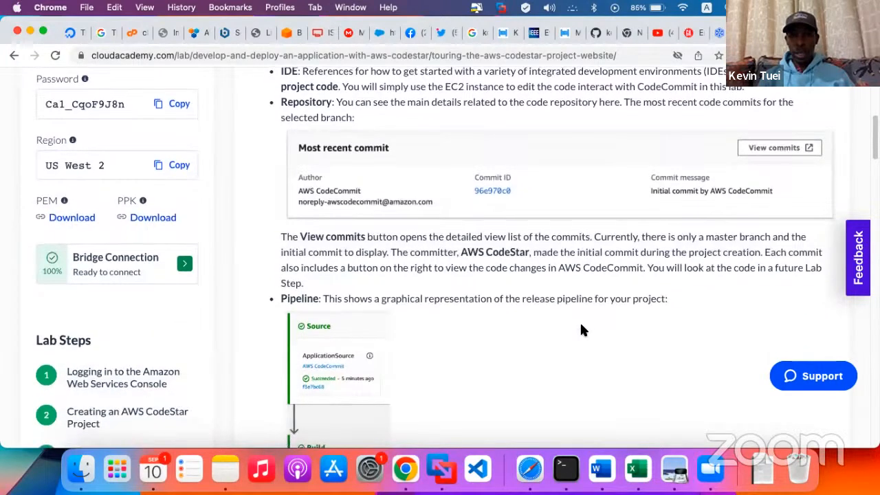
- Read the lab's descriptions of the Pipeline, Monitoring and Issues tiles on the CodeStar dashboard
scroll(456, 323, "up", 4)
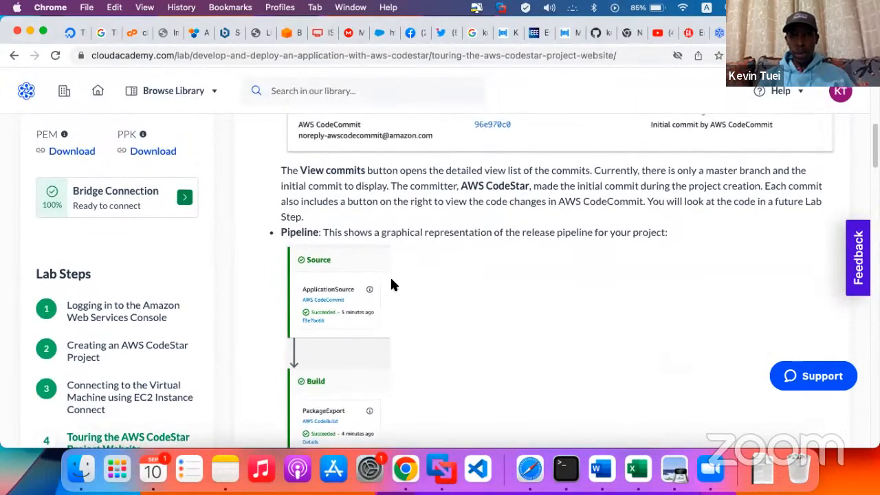
scroll(395, 315, "down", 3)
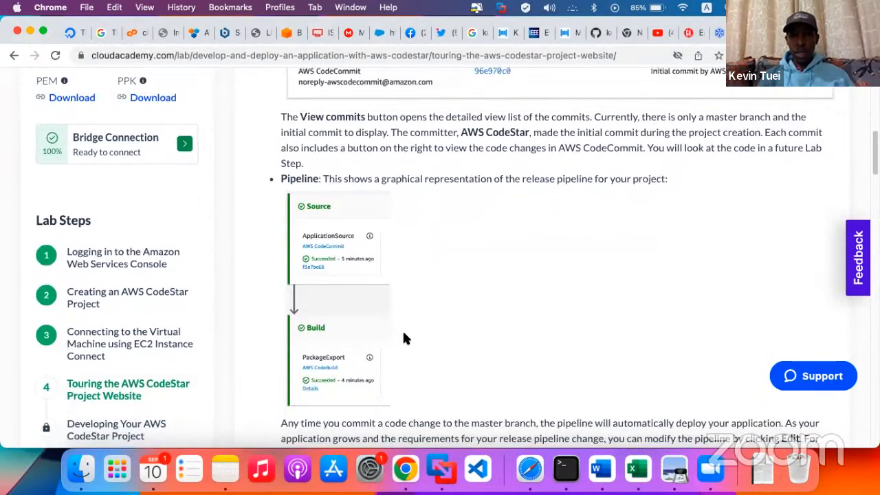
scroll(405, 359, "down", 10)
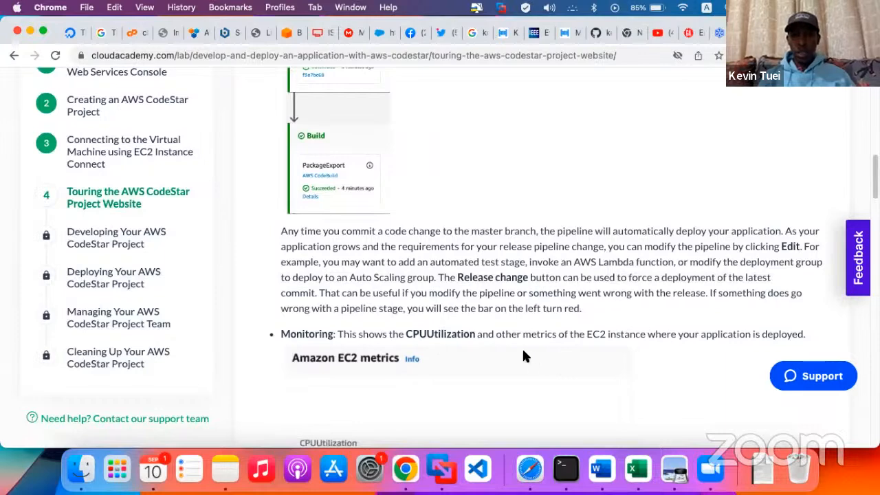
scroll(523, 356, "down", 5)
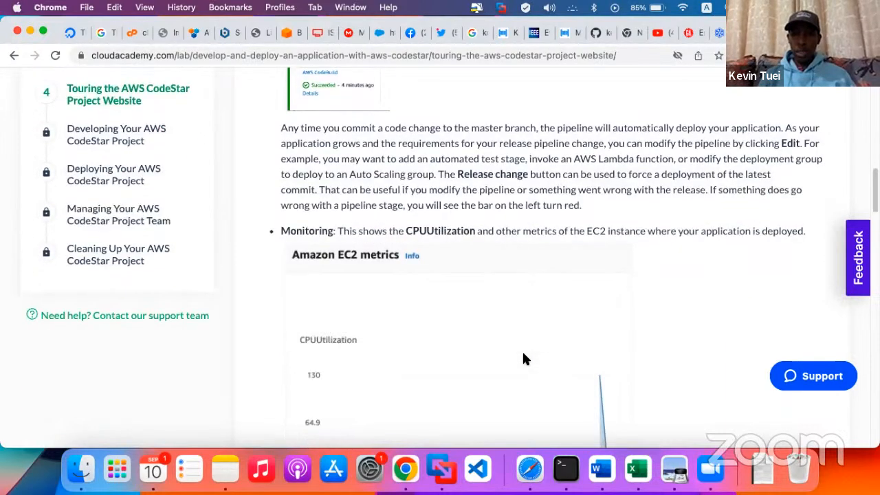
scroll(523, 358, "down", 10)
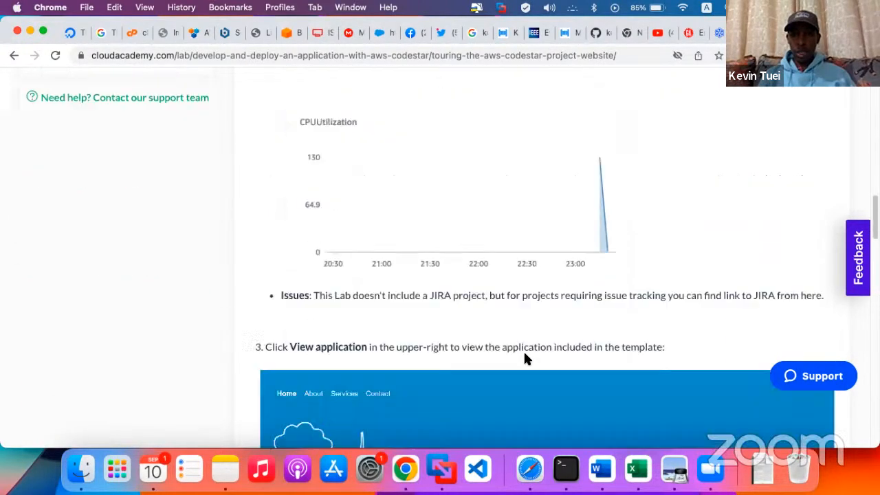
scroll(526, 359, "down", 1)
scroll(523, 354, "down", 5)
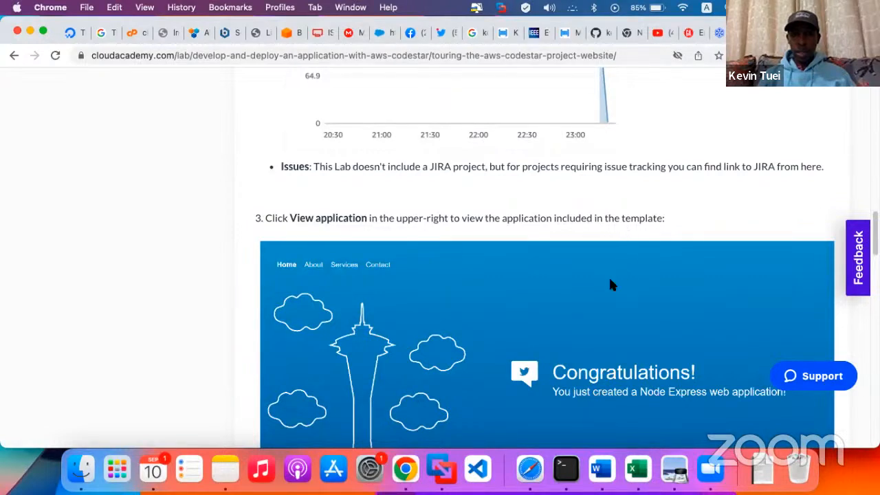
- Examine the lab's View application instruction, its sample page image and the note about the background
scroll(469, 319, "down", 4)
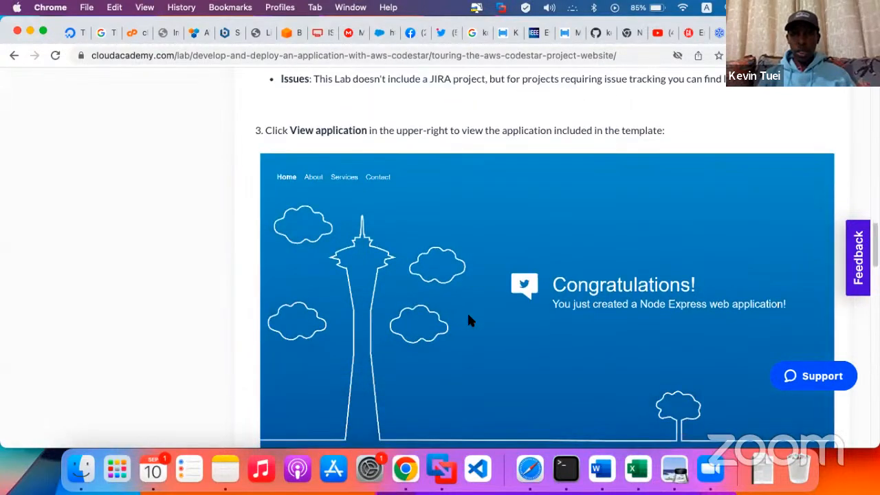
scroll(468, 318, "up", 6)
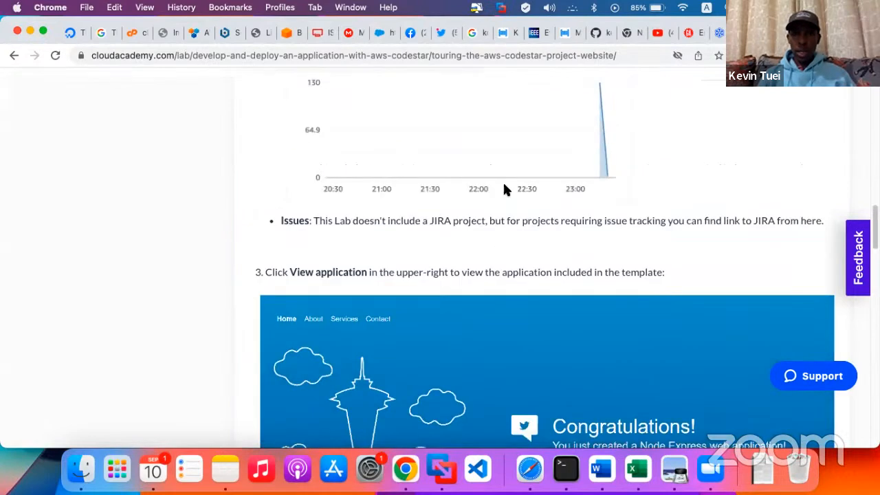
key("ctrl+Up")
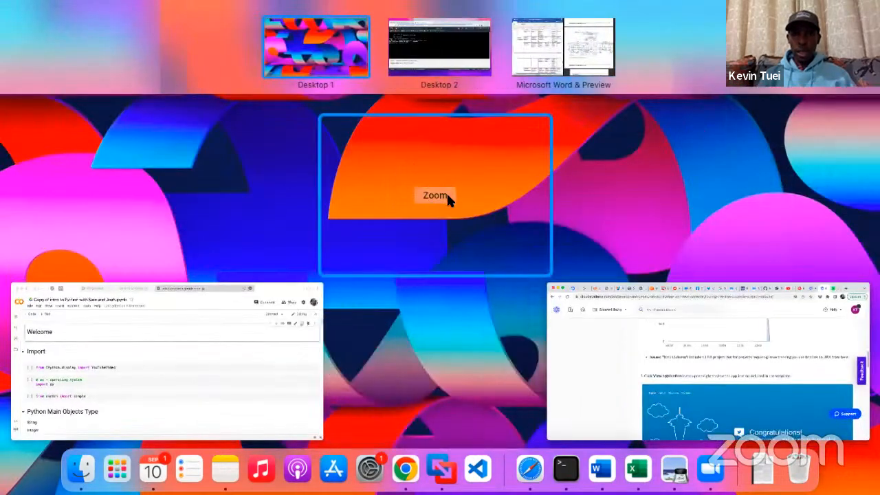
left_click(559, 308)
scroll(513, 313, "down", 5)
scroll(516, 318, "down", 12)
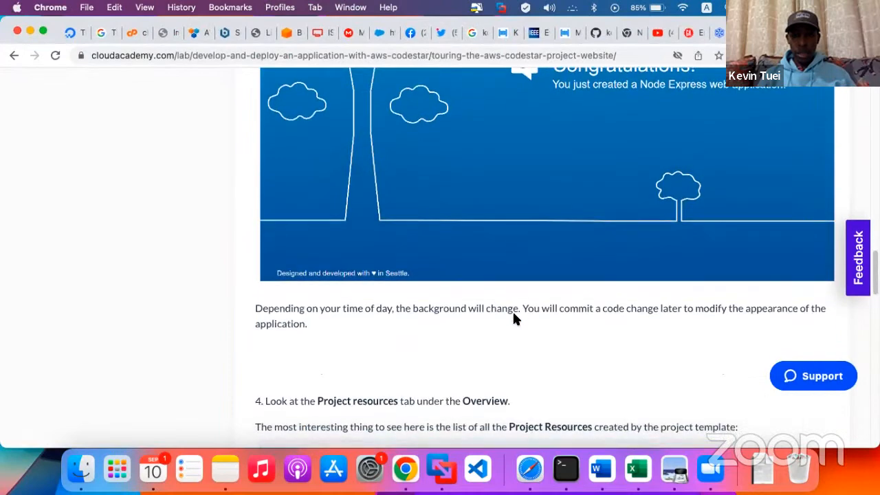
scroll(515, 320, "up", 3)
scroll(515, 319, "up", 7)
scroll(516, 319, "down", 10)
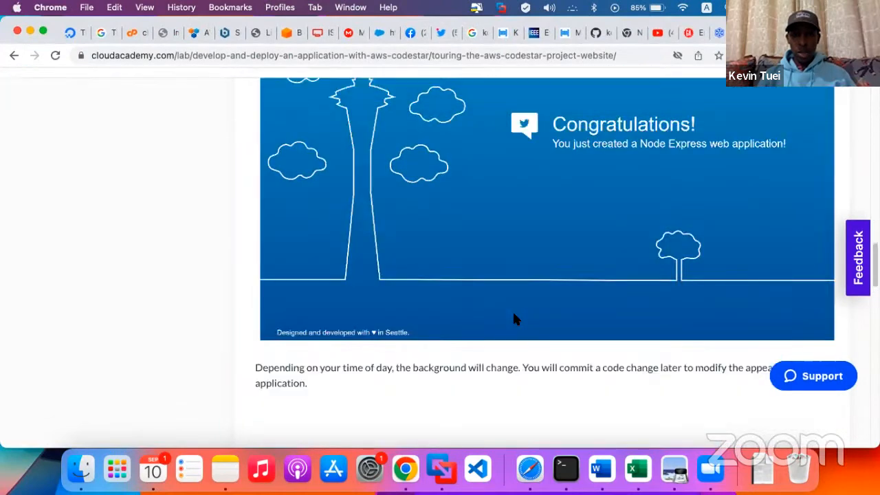
scroll(516, 319, "down", 2)
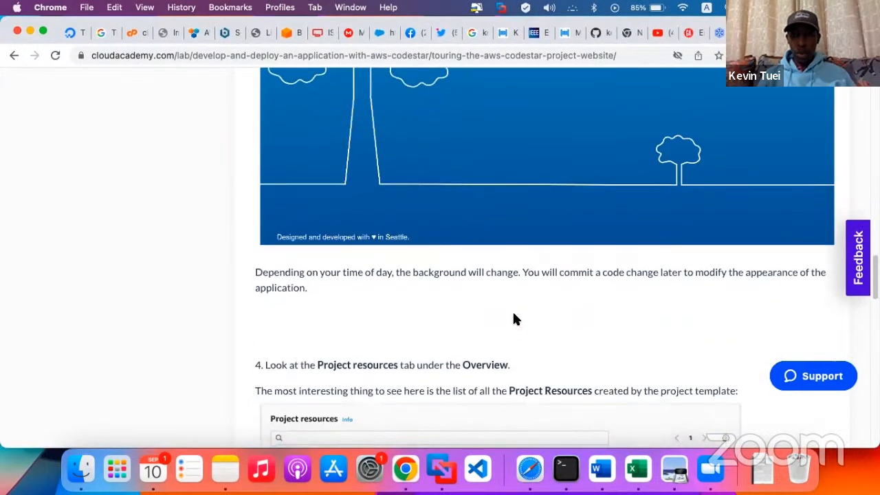
- Read the lab's Project resources instruction, including the resource table and the notes on CloudFormation stacks and project deletion
scroll(514, 316, "down", 3)
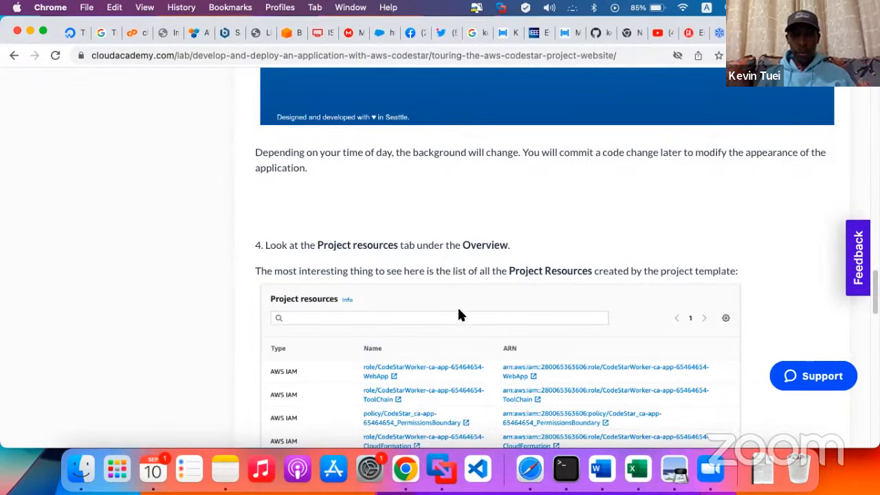
scroll(459, 315, "down", 1)
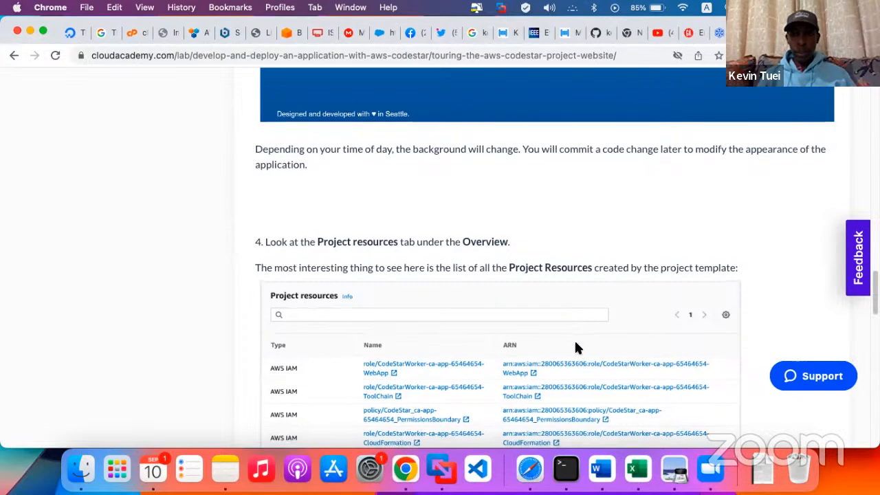
scroll(574, 348, "down", 5)
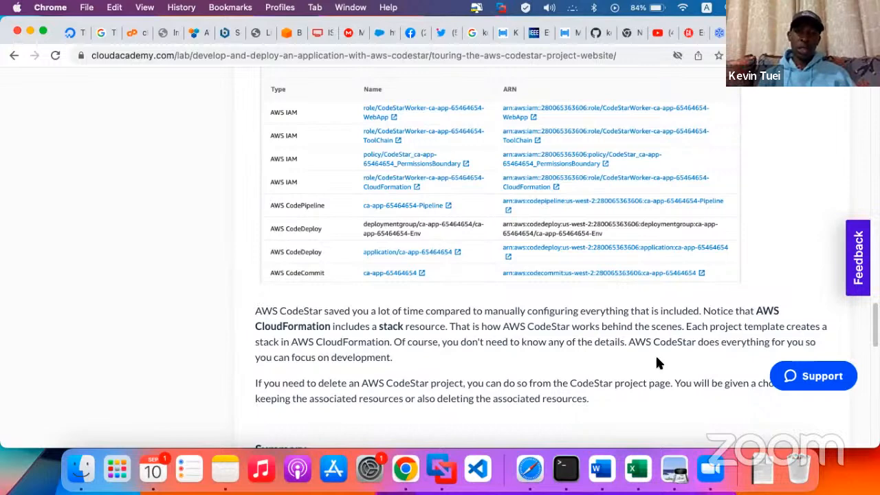
scroll(657, 361, "down", 2)
scroll(656, 365, "down", 1)
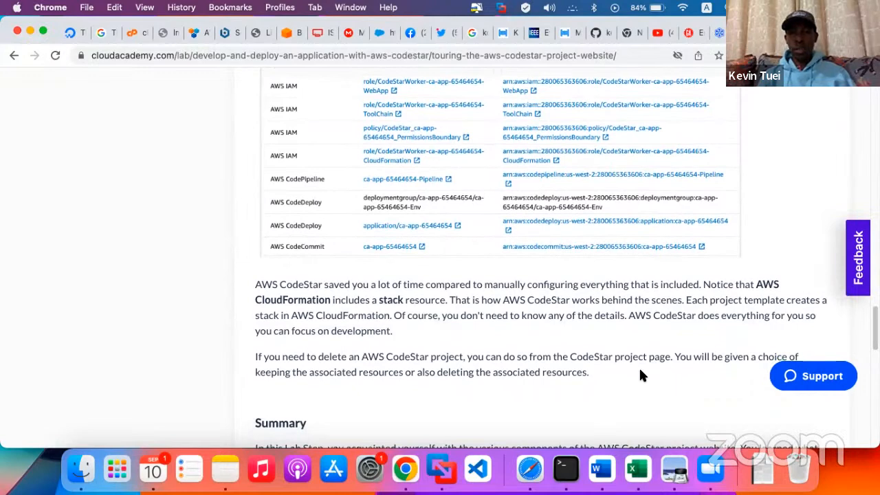
scroll(640, 372, "down", 3)
scroll(640, 373, "down", 1)
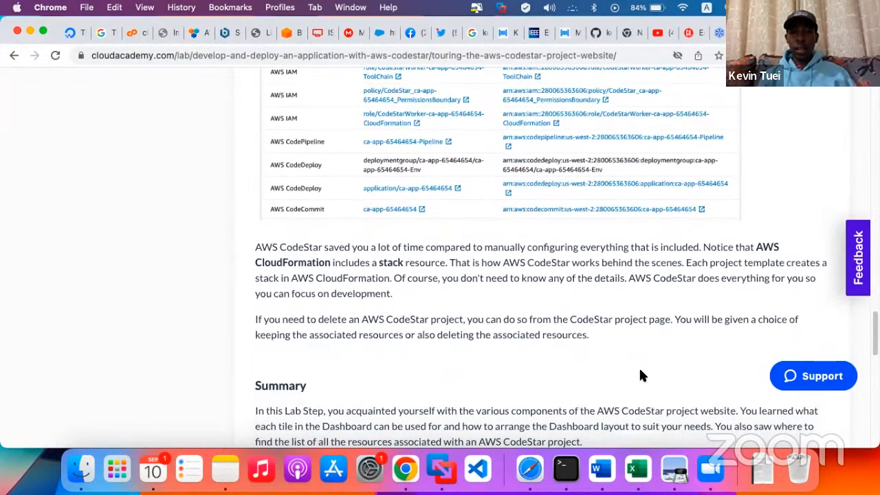
- Read the Summary at the end of the Touring the AWS CodeStar Project Website lab step
scroll(640, 375, "down", 1)
scroll(640, 375, "down", 5)
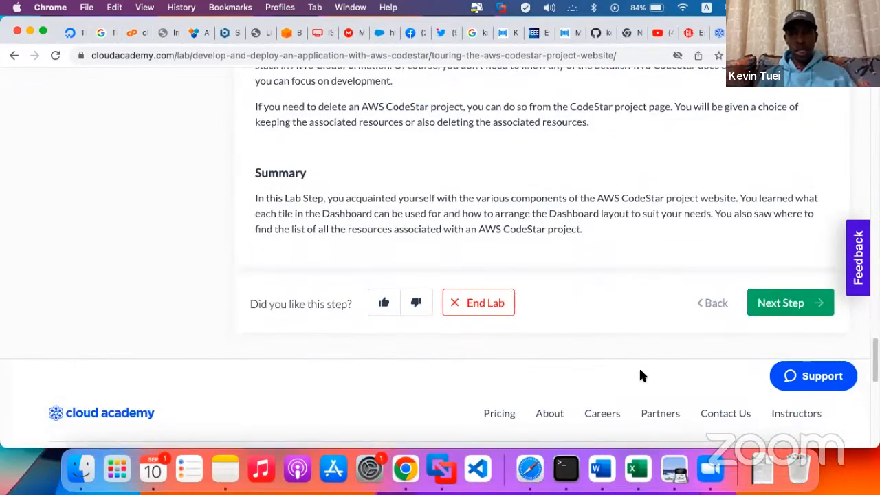
scroll(640, 376, "up", 2)
scroll(640, 375, "up", 3)
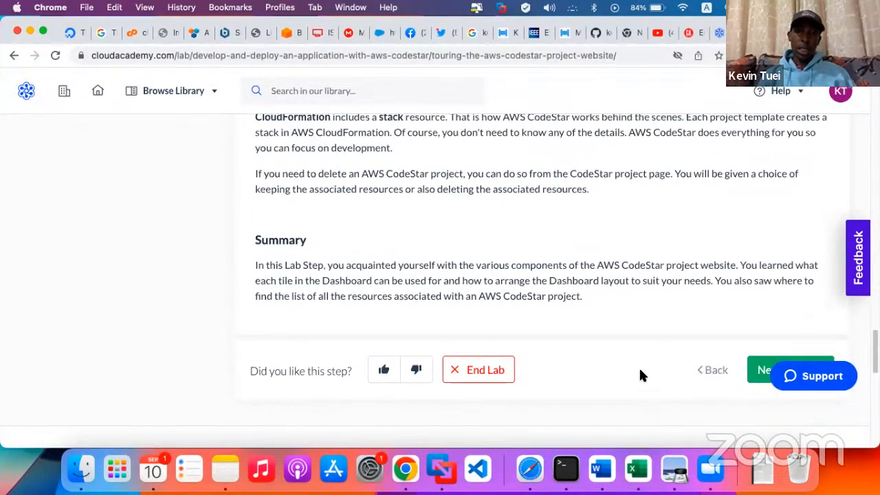
scroll(640, 375, "up", 1)
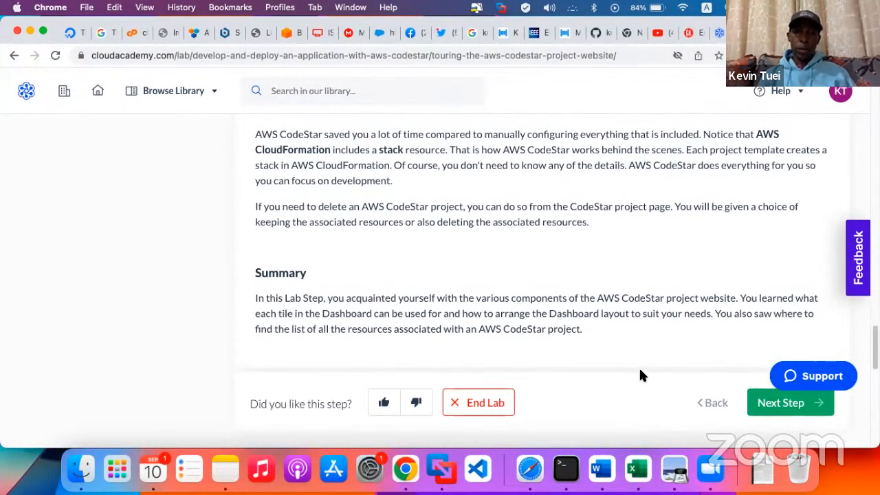
scroll(640, 376, "up", 1)
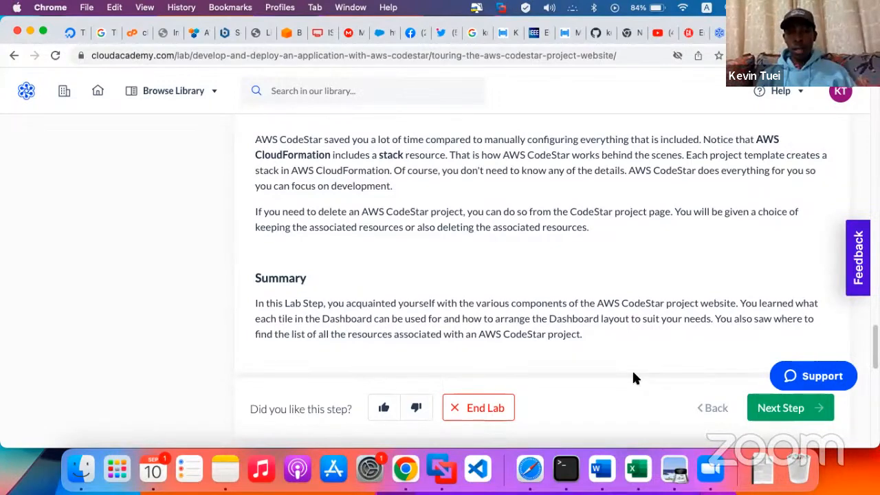
scroll(634, 375, "down", 2)
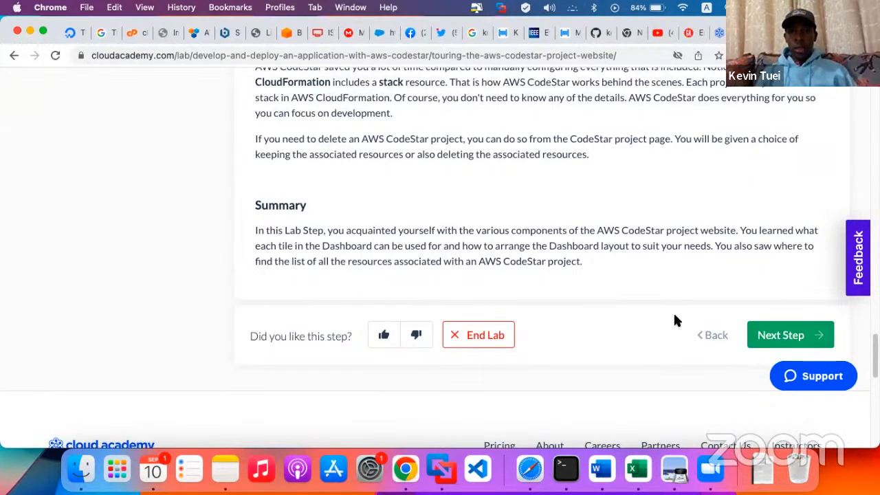
- Go back to the lab step's first instruction about observing the CodeStar dashboard tiles
scroll(674, 322, "up", 1)
scroll(674, 322, "up", 15)
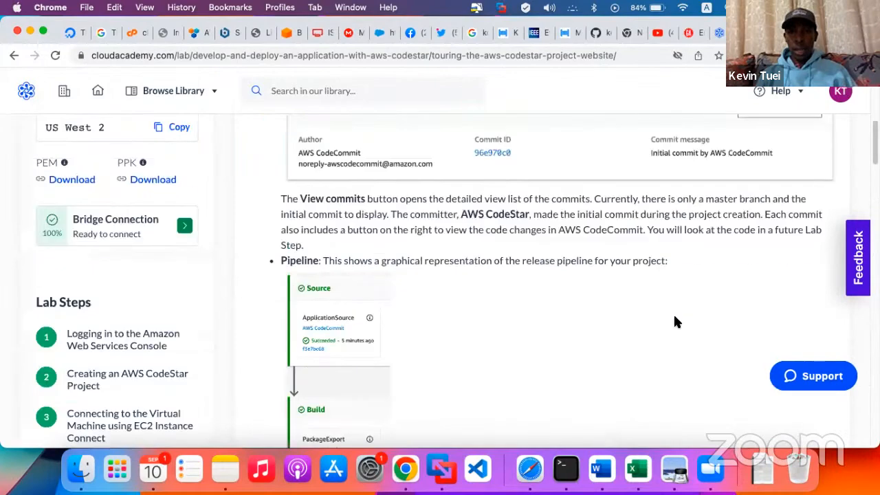
scroll(675, 322, "up", 9)
scroll(675, 322, "down", 6)
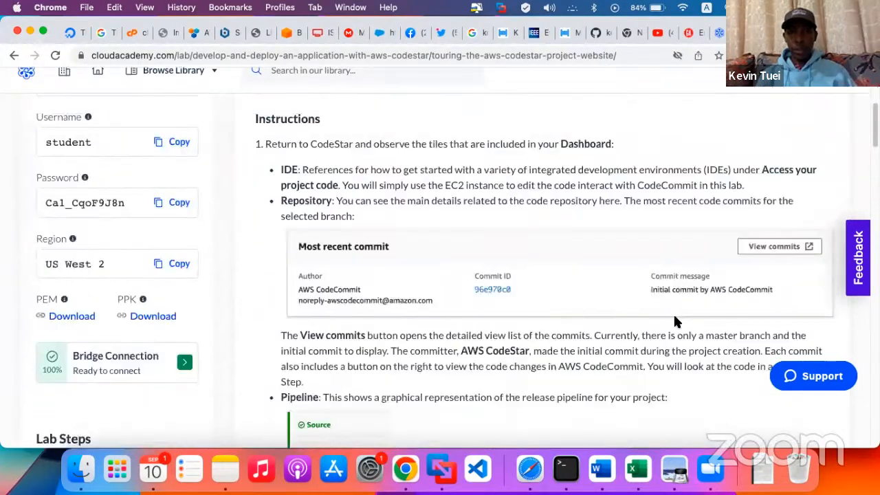
- Switch to the AWS console window and bring up the EC2 Connect to instance page
key("ctrl+Up")
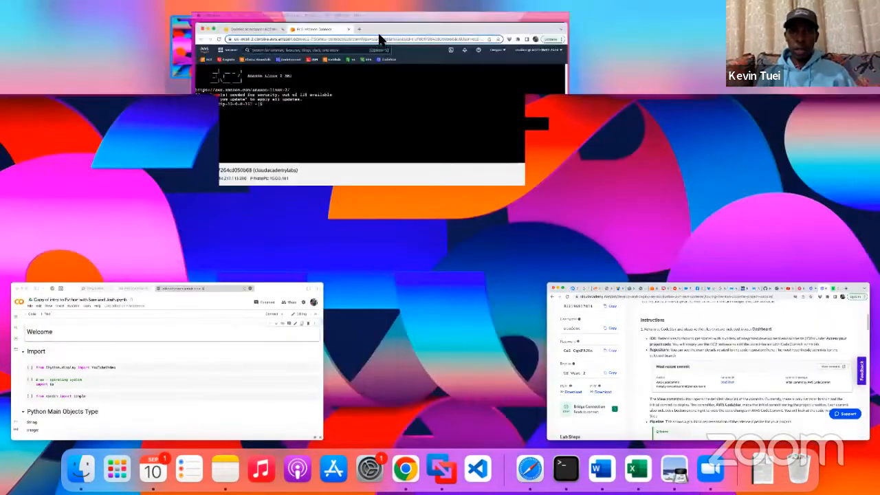
left_click(380, 39)
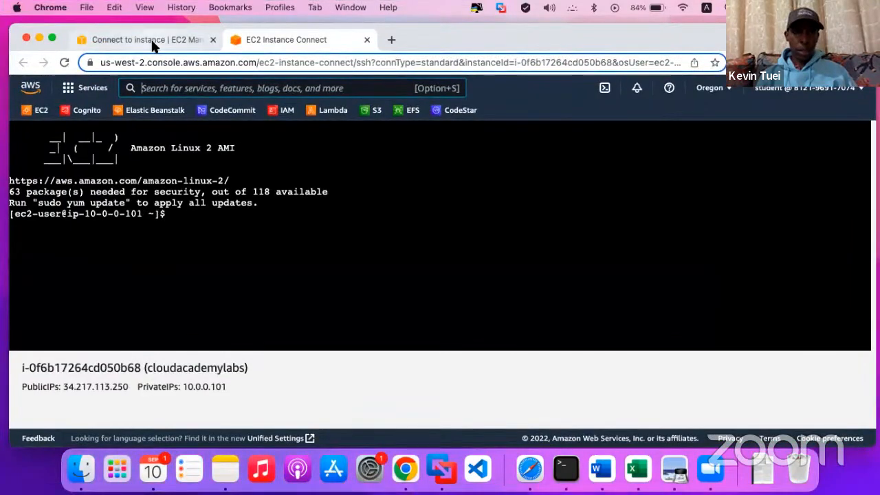
left_click(155, 42)
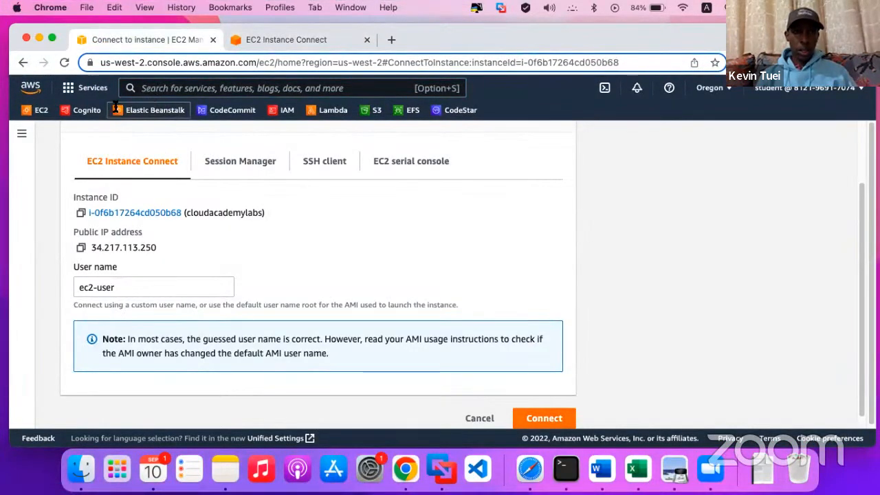
left_click(175, 83)
left_click(279, 42)
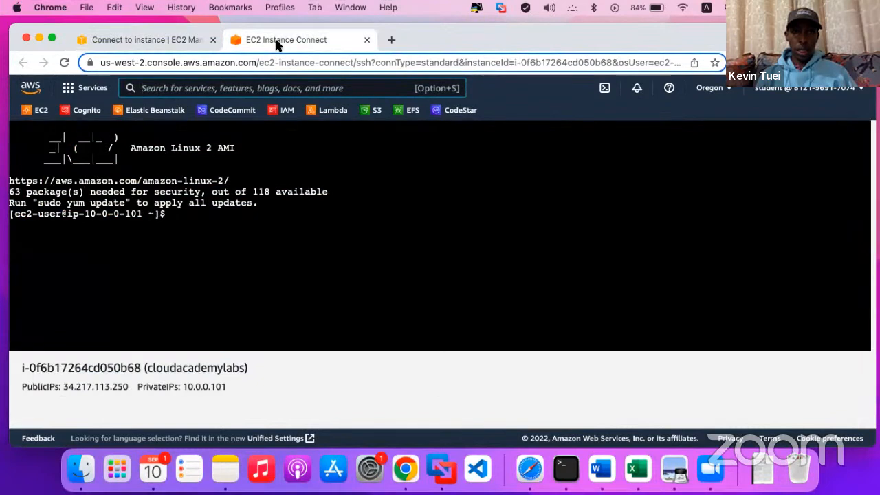
left_click(145, 40)
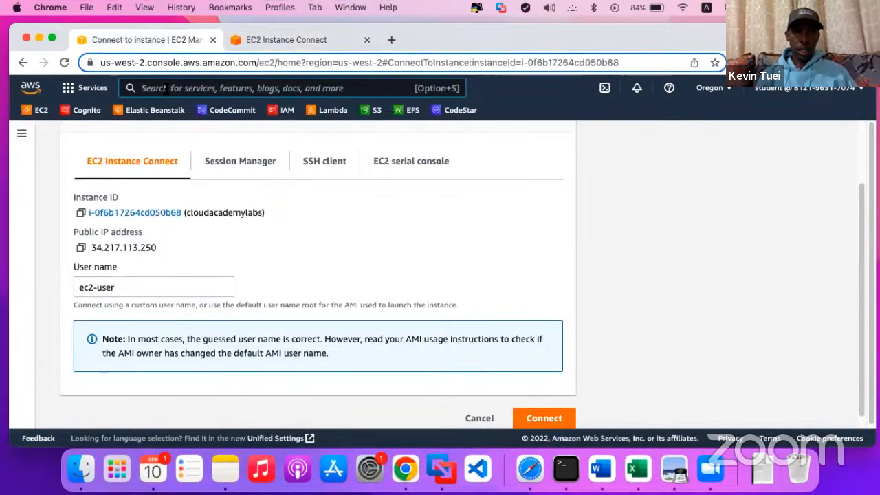
- Go to AWS CodeStar and open the existing ca-app project from the project list
left_click(466, 111)
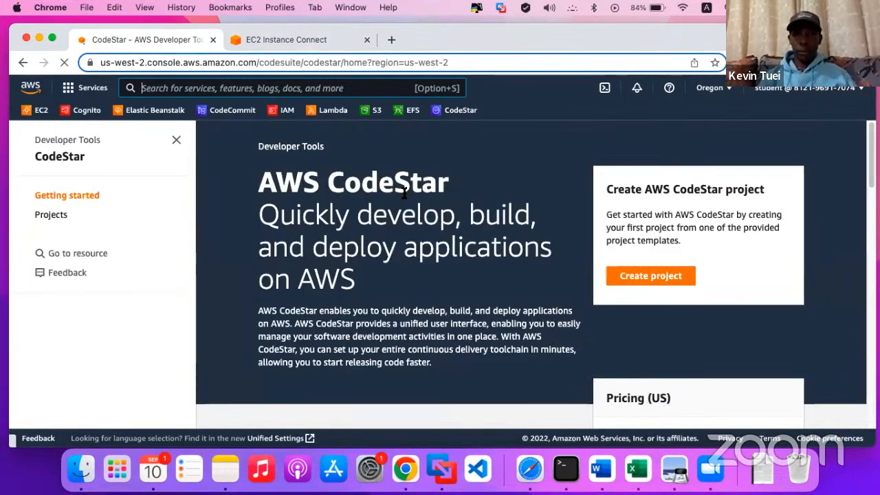
scroll(407, 251, "down", 4)
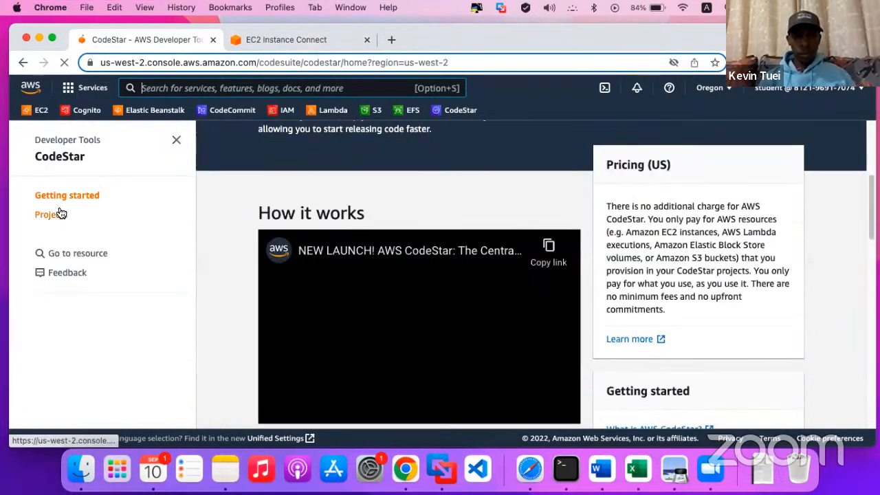
left_click(64, 215)
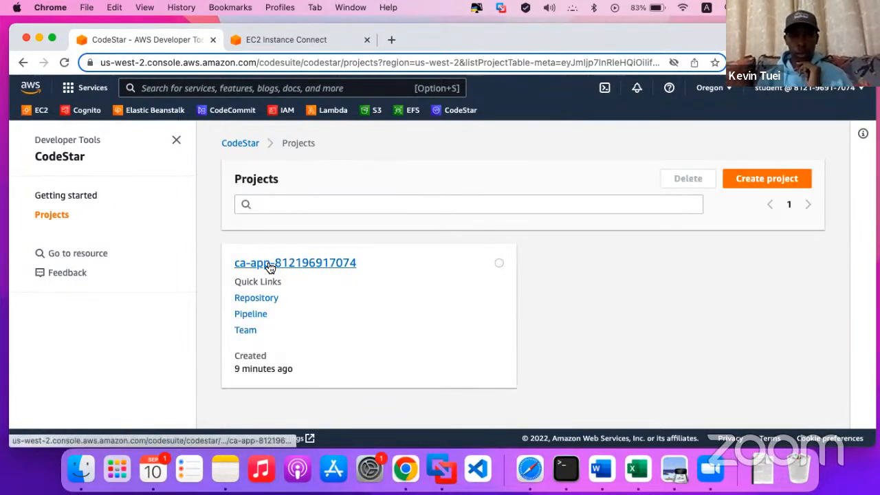
left_click(270, 266)
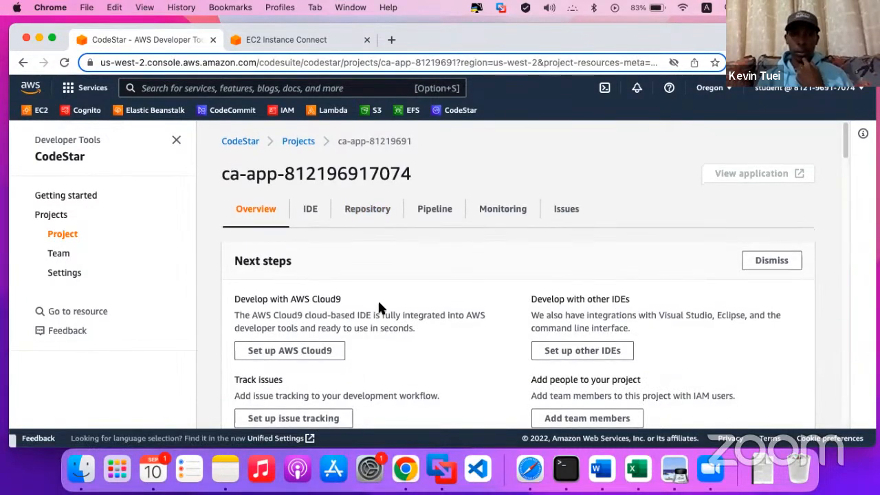
- Examine the project overview's suggested next steps and the pipeline's most recent action and status under Project activity
scroll(379, 304, "down", 2)
scroll(379, 308, "down", 6)
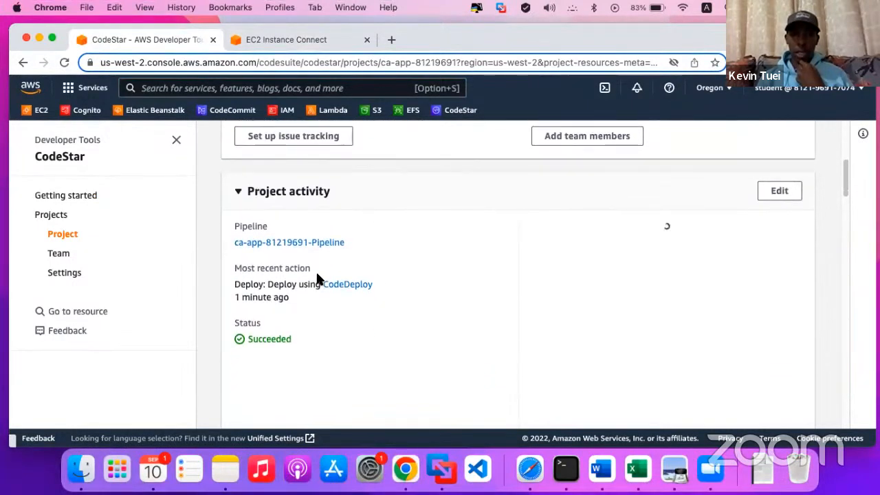
scroll(345, 352, "down", 1)
scroll(344, 347, "down", 7)
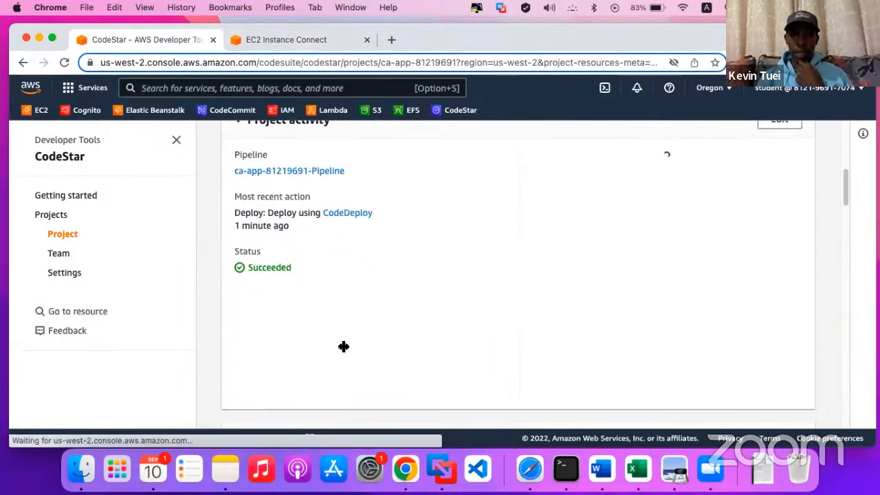
scroll(340, 344, "up", 8)
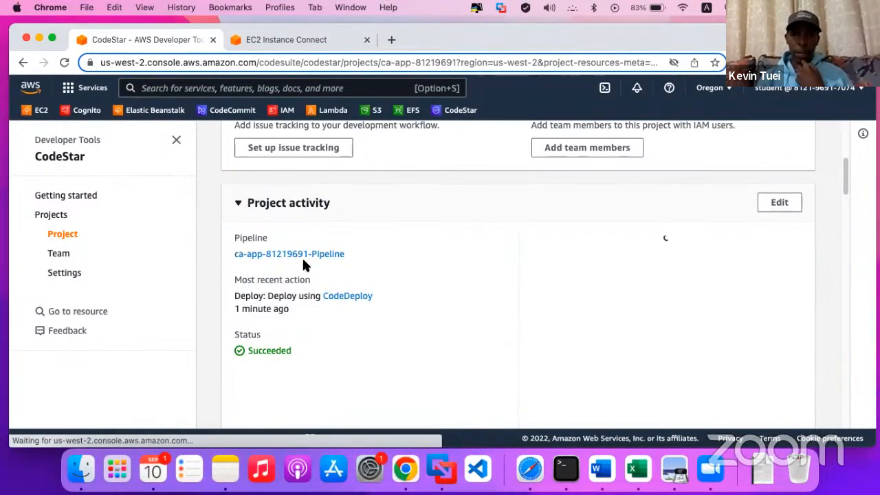
scroll(502, 346, "down", 5)
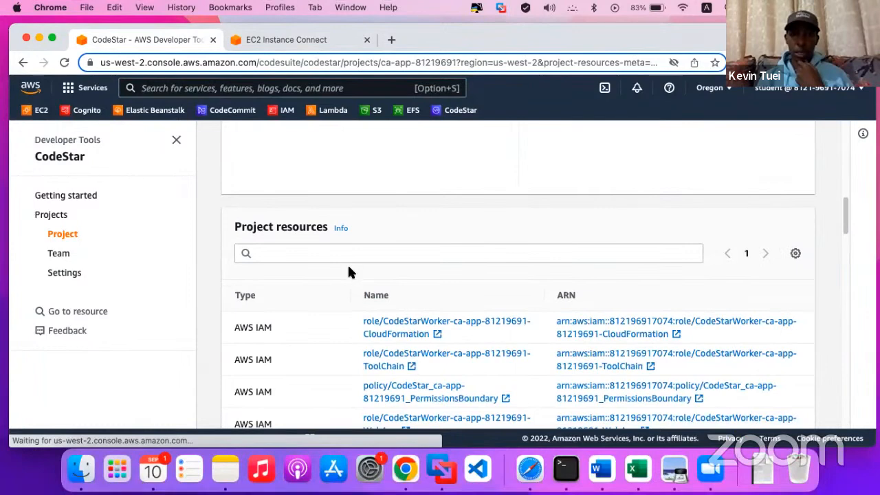
scroll(352, 303, "up", 3)
scroll(353, 303, "down", 1)
scroll(353, 302, "up", 3)
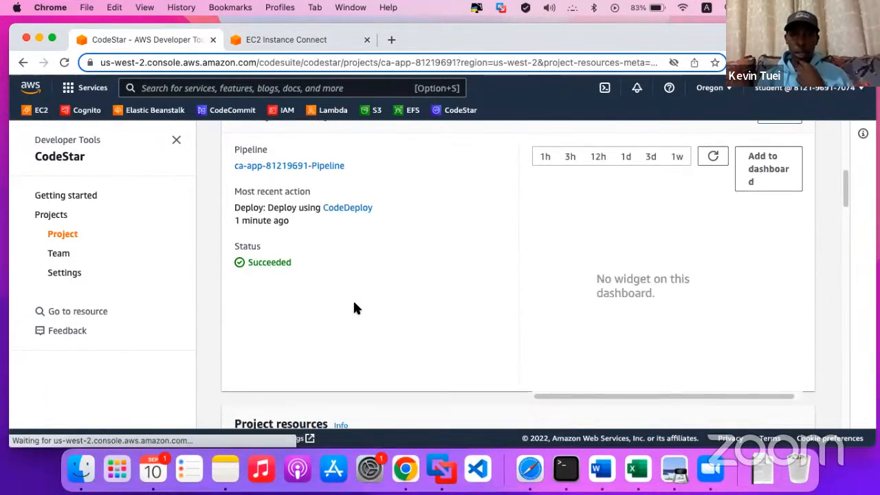
- Show the CPUUtilization chart in Project activity for the 1h time range
scroll(354, 308, "down", 2)
scroll(354, 308, "up", 5)
scroll(611, 333, "down", 3)
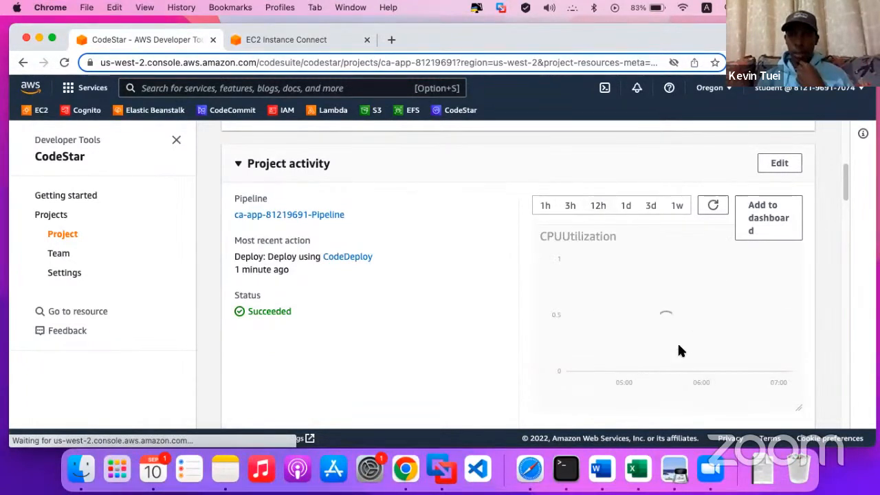
scroll(677, 348, "up", 1)
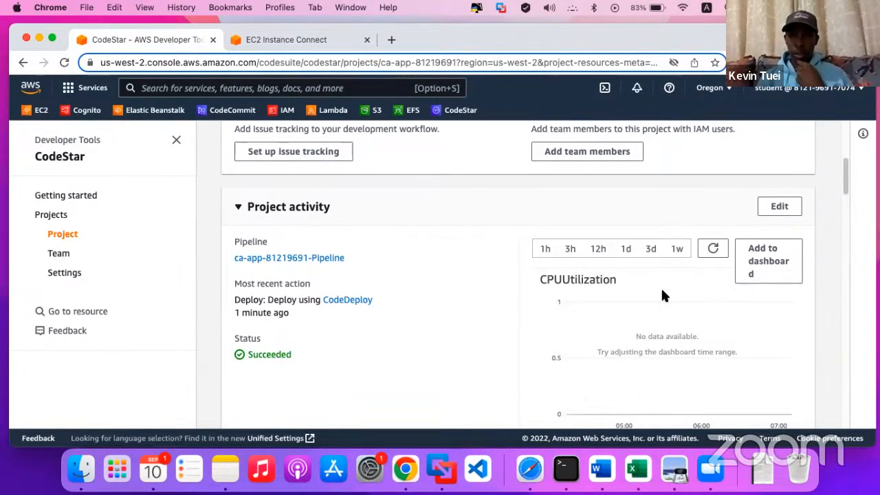
left_click(545, 249)
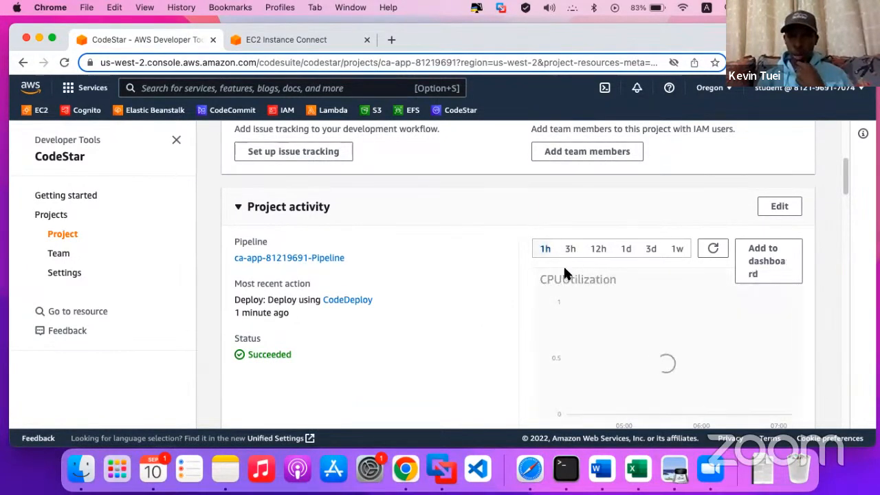
scroll(632, 350, "down", 3)
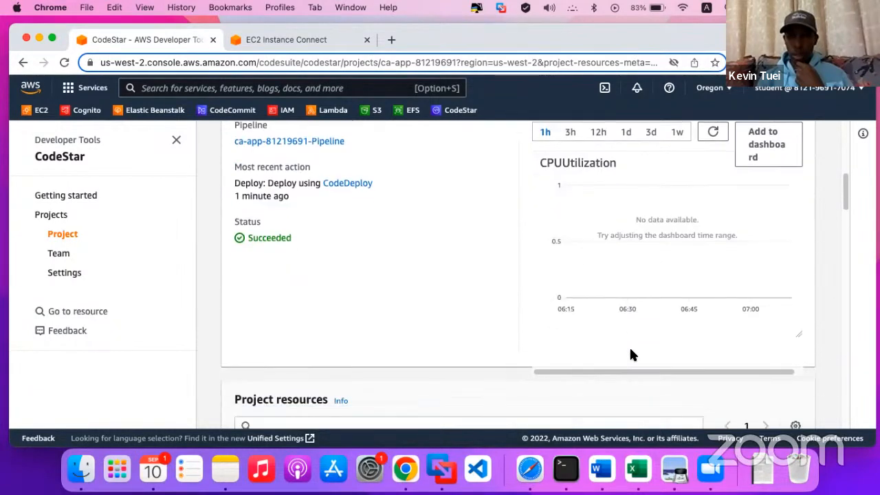
- Examine the Project resources table from the AWS IAM roles through CodePipeline, CodeDeploy, CodeCommit, CodeBuild and CloudFormation to Amazon S3 and EC2
scroll(503, 336, "down", 6)
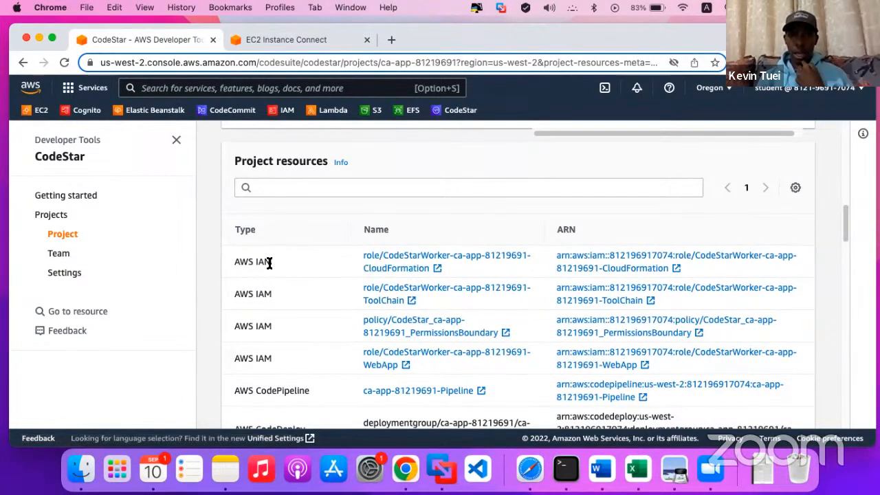
left_click_drag(269, 262, 257, 262)
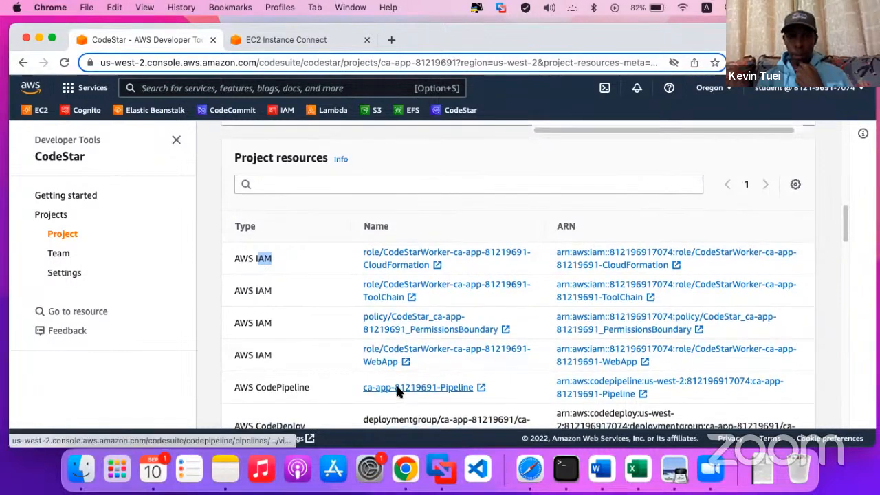
scroll(395, 382, "down", 3)
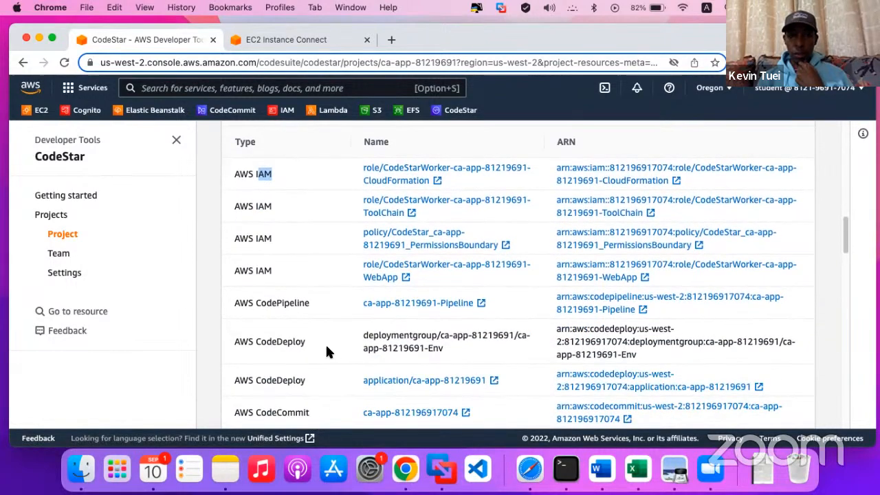
scroll(317, 328, "down", 1)
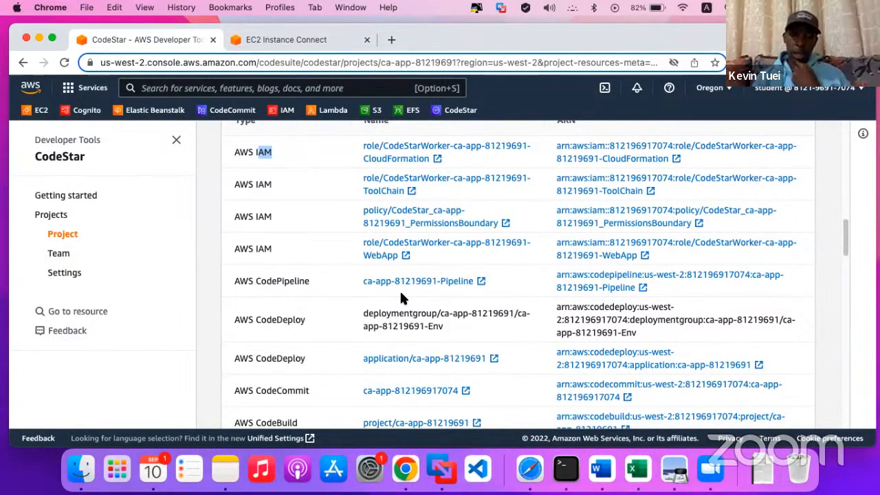
scroll(434, 347, "down", 1)
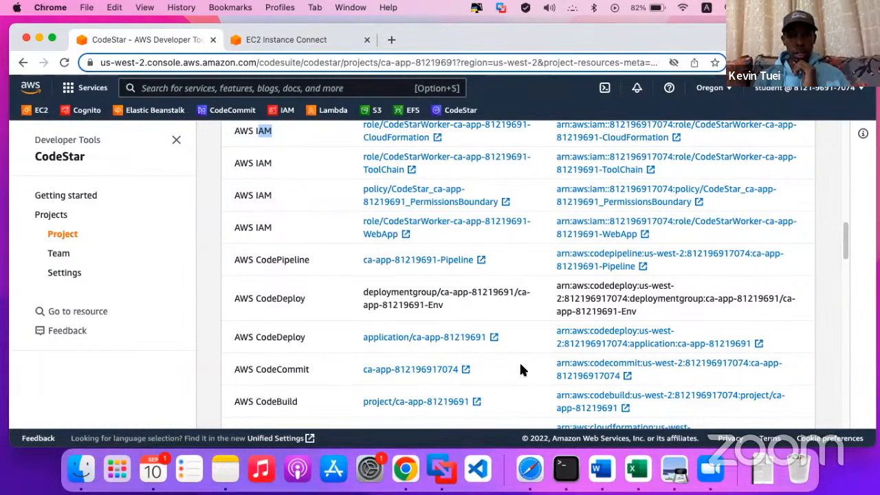
scroll(495, 364, "down", 4)
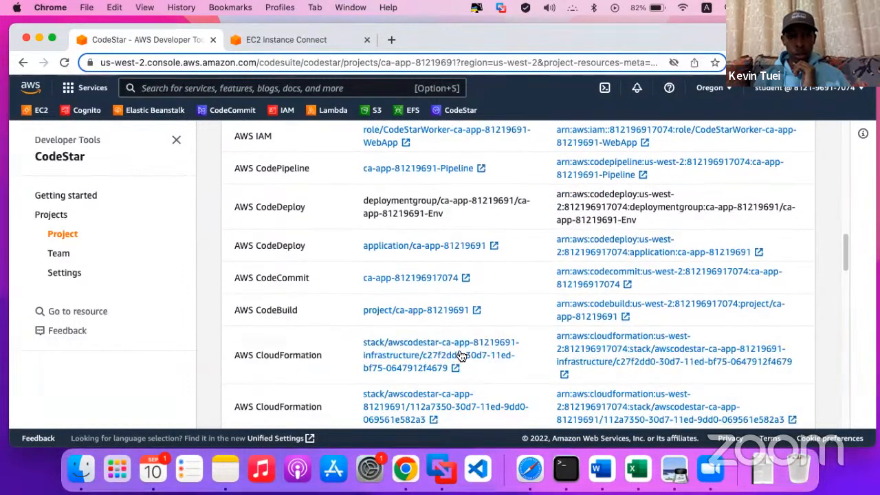
scroll(461, 355, "down", 1)
scroll(447, 344, "down", 2)
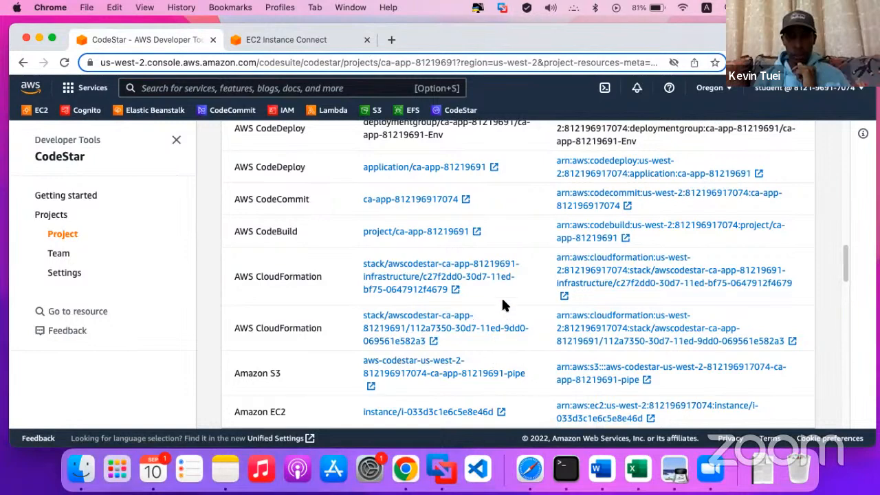
scroll(471, 368, "down", 1)
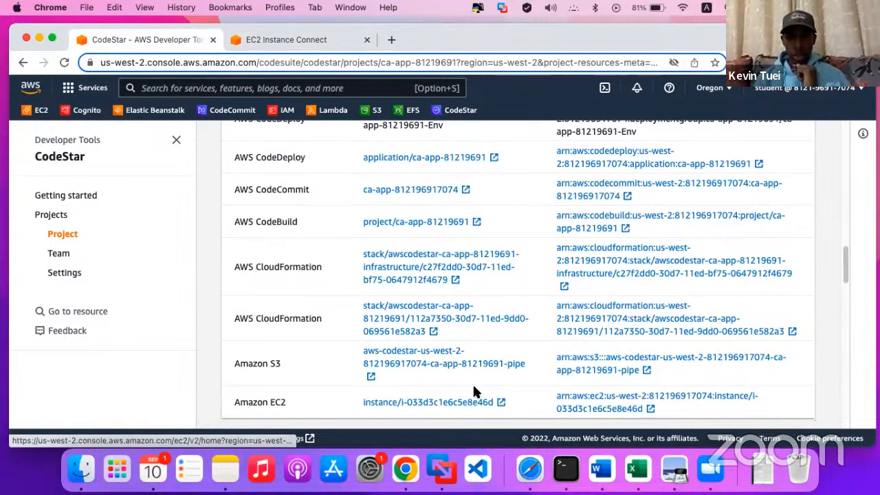
scroll(473, 371, "down", 3)
scroll(473, 370, "down", 2)
scroll(471, 357, "up", 10)
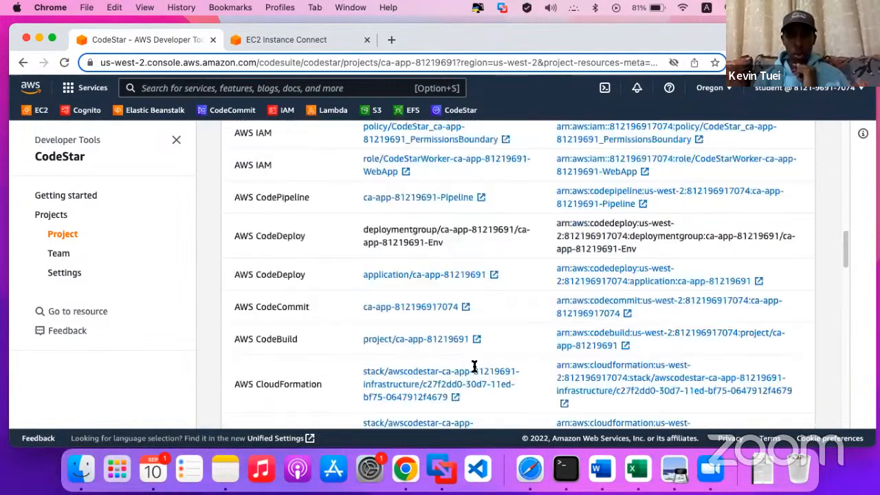
scroll(469, 353, "up", 8)
- Read through the project's README.md, from the list of sample files to the advice on running in production
scroll(472, 355, "down", 18)
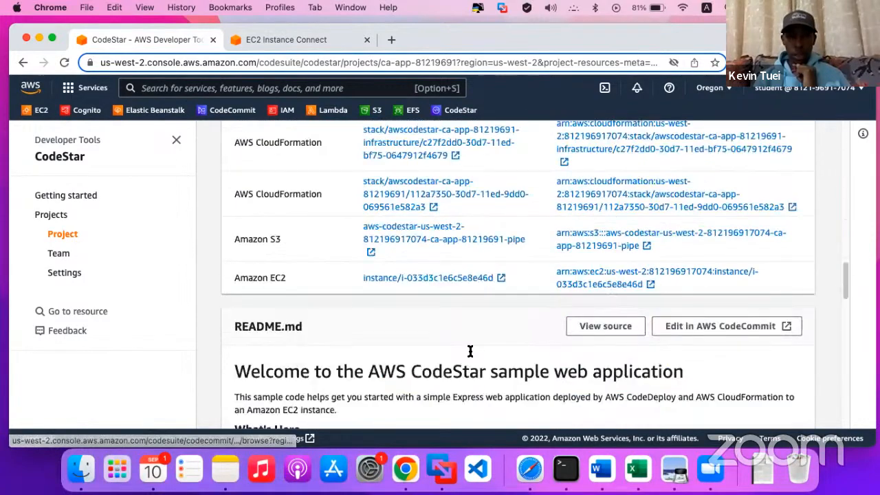
scroll(471, 356, "down", 12)
scroll(472, 355, "up", 5)
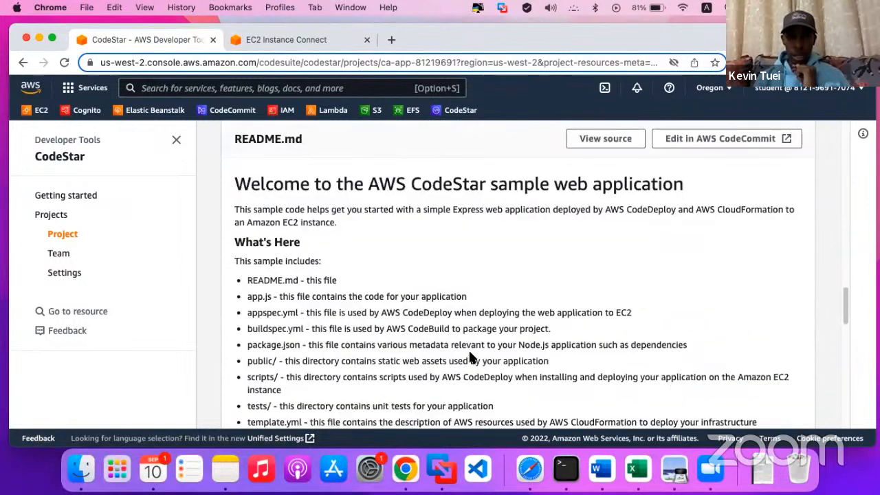
scroll(470, 357, "up", 12)
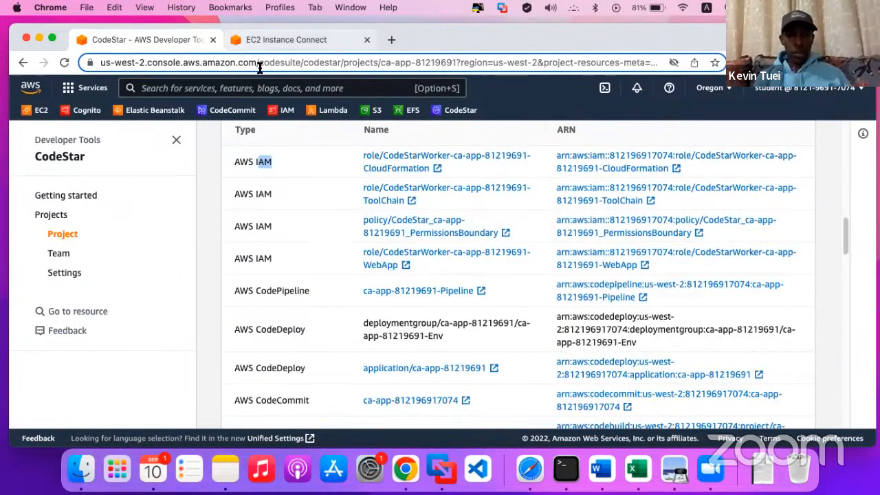
scroll(370, 242, "down", 15)
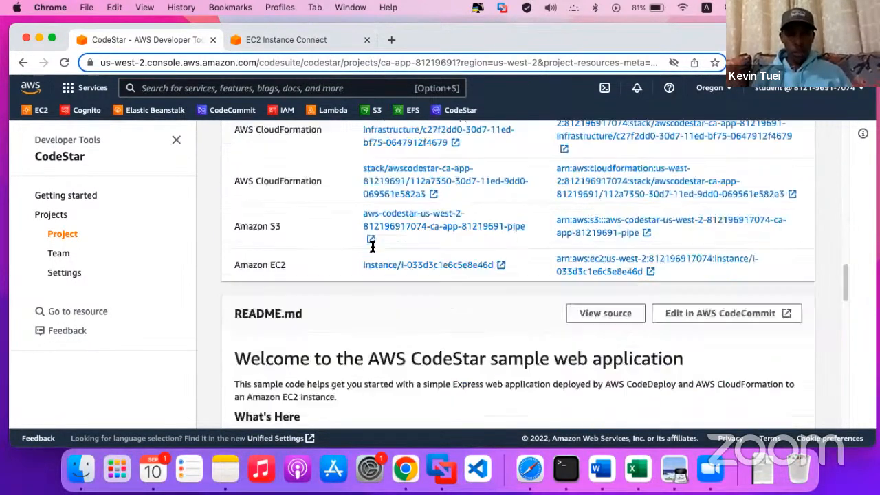
scroll(372, 246, "up", 5)
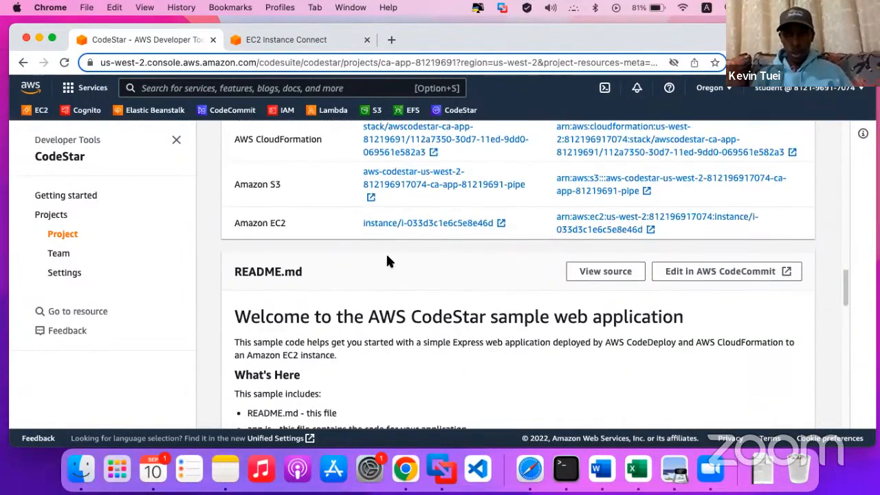
scroll(387, 261, "down", 15)
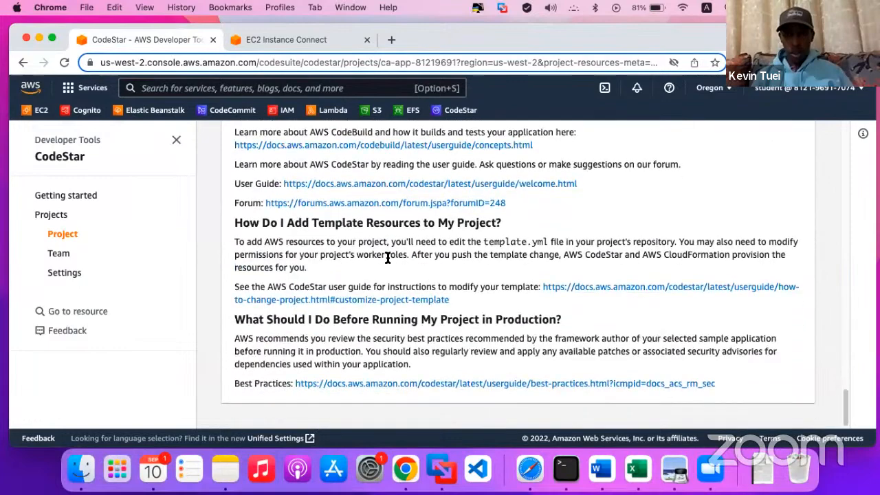
- Open the project's IDE page and check its code access and Cloud9 environments sections
scroll(389, 260, "up", 10)
scroll(393, 263, "up", 20)
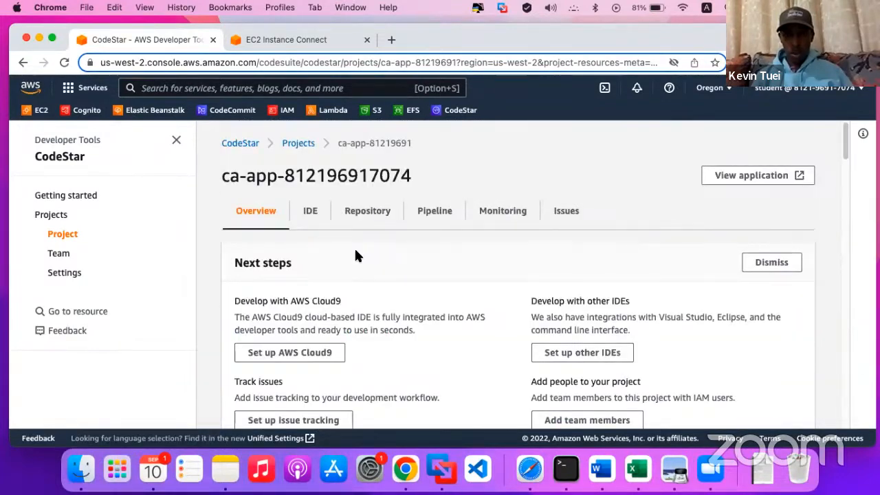
left_click(319, 222)
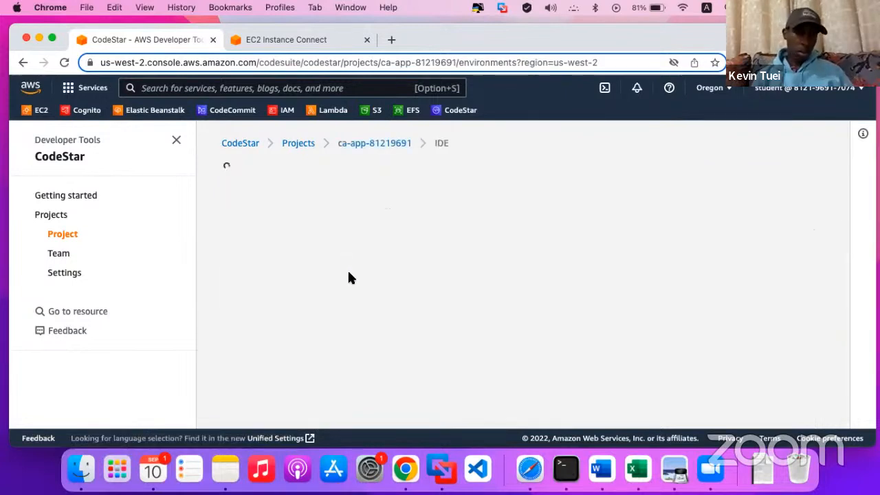
scroll(389, 326, "down", 1)
scroll(390, 330, "down", 2)
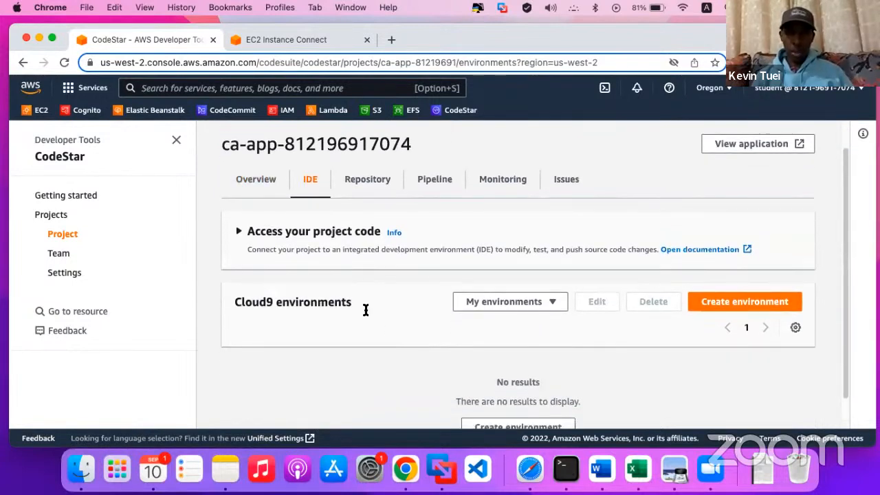
scroll(446, 326, "down", 2)
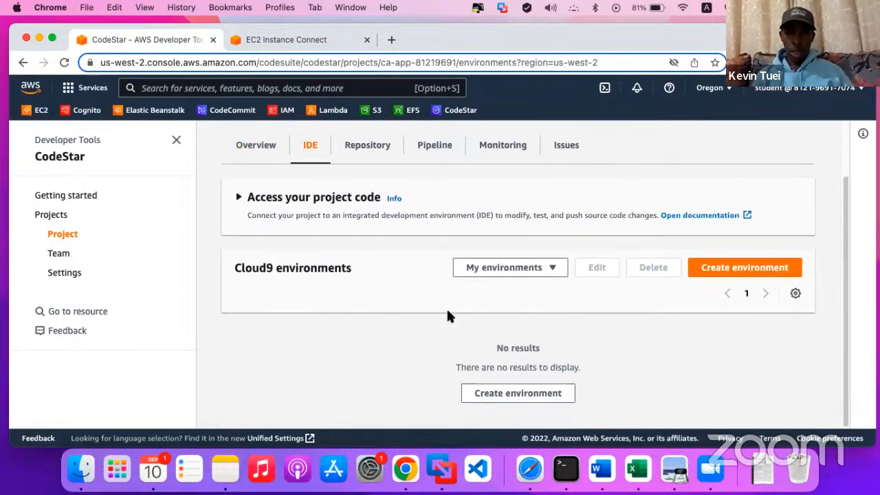
- Open the project's Repository page and review the repository details, most recent commit and pull requests
left_click(371, 147)
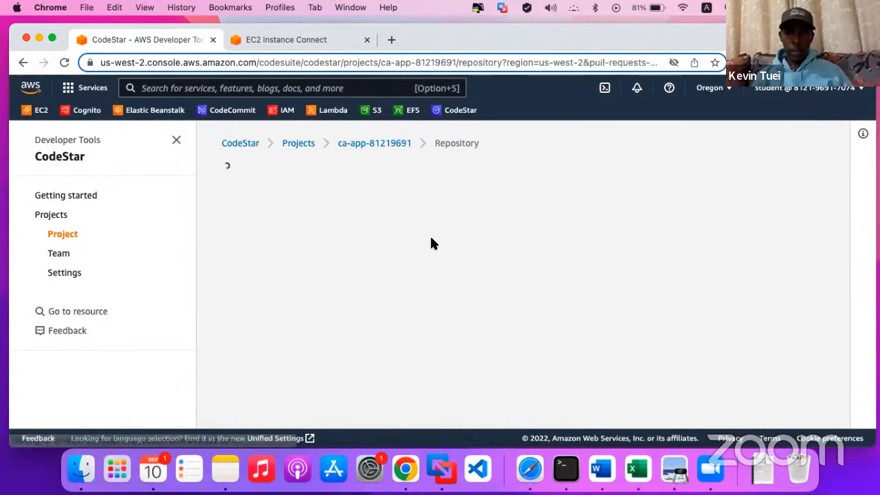
scroll(441, 330, "down", 2)
scroll(441, 349, "down", 5)
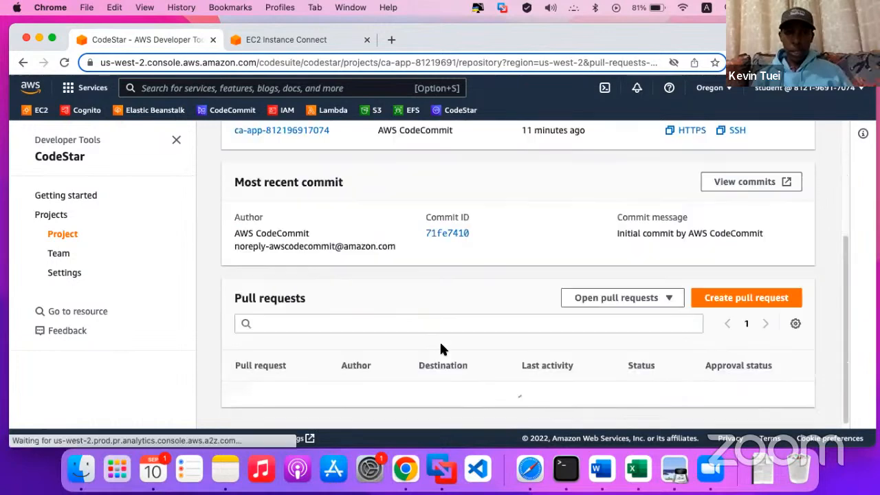
scroll(440, 282, "up", 5)
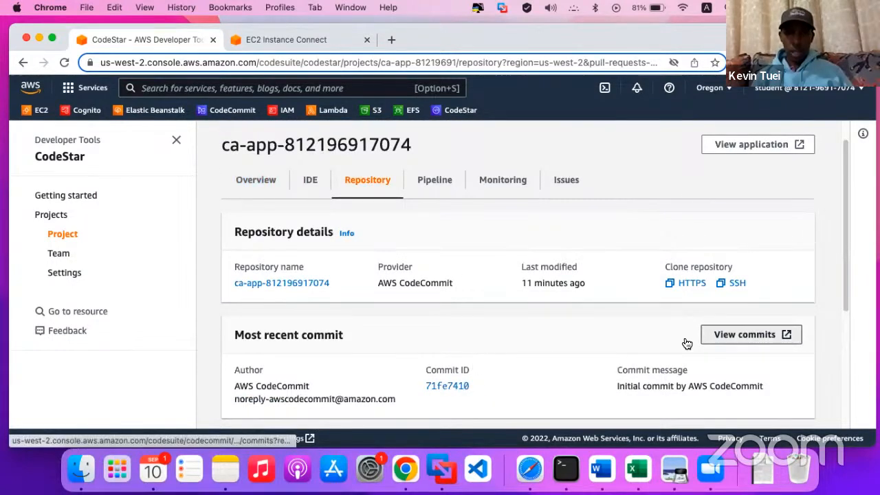
- Open the project's commit list in CodeCommit and check the CodeCommit start page before returning to the commits
left_click(712, 336)
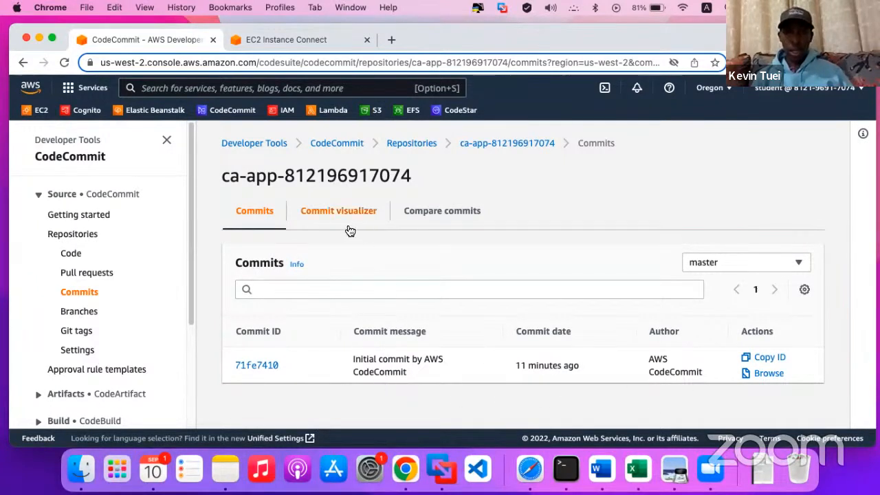
left_click(352, 151)
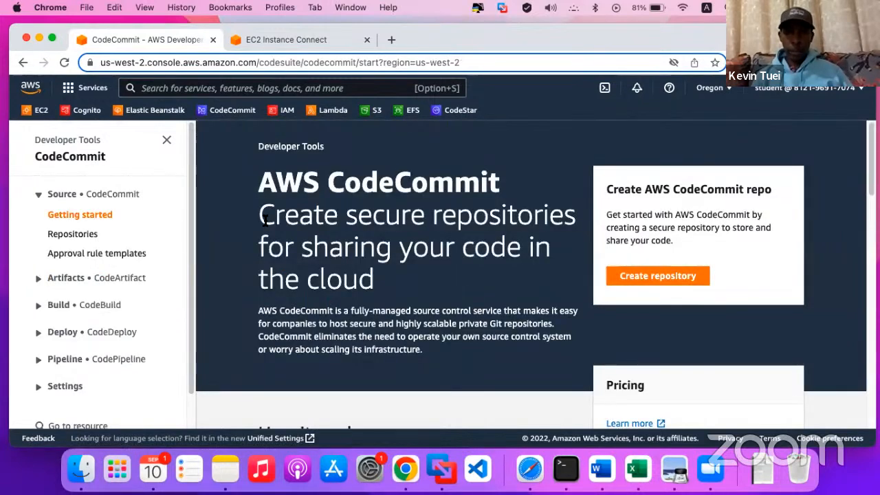
left_click(22, 62)
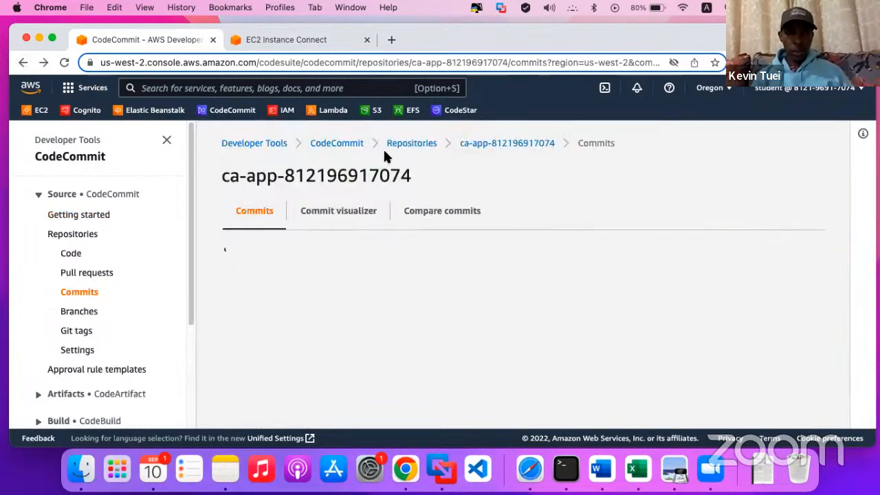
left_click(336, 147)
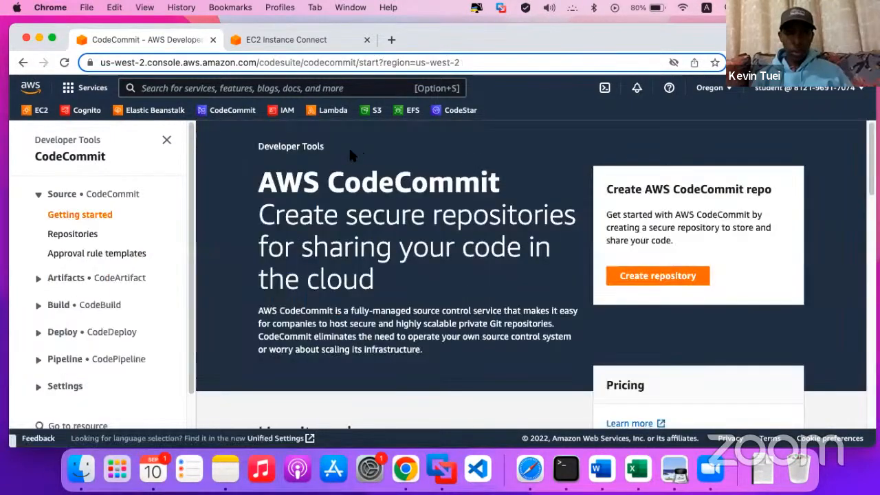
scroll(378, 135, "left", 5)
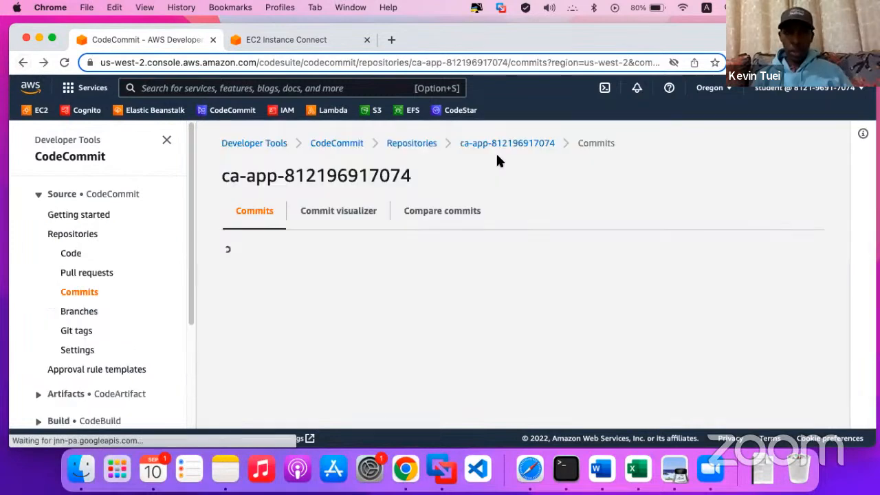
- Open the repository's code view and look through its folders and files, from public to template.yml
left_click(499, 156)
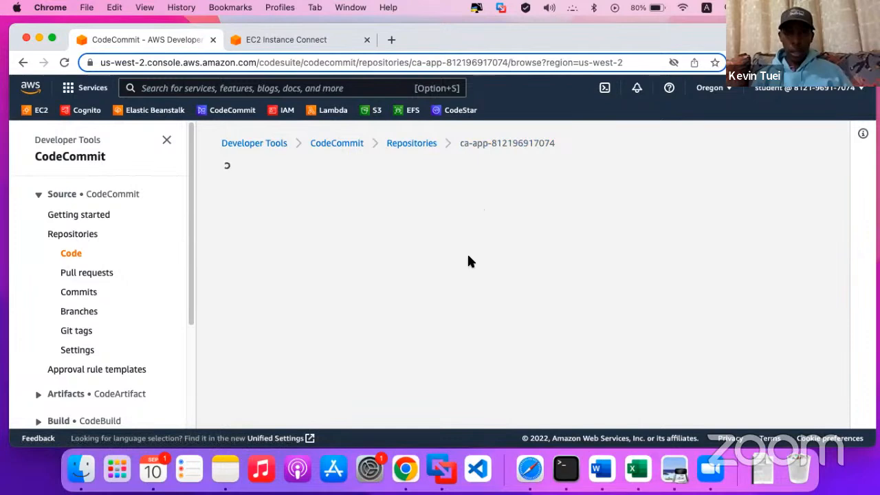
scroll(336, 200, "down", 10)
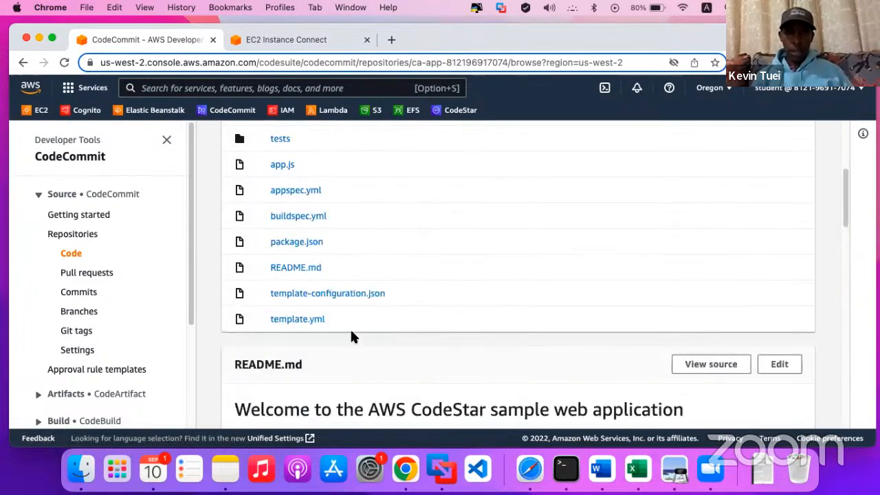
scroll(337, 275, "up", 2)
scroll(335, 254, "up", 3)
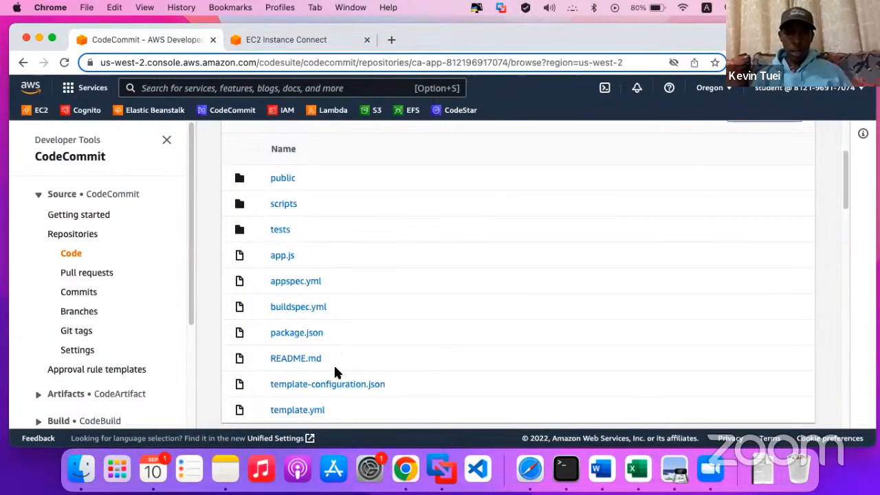
scroll(333, 295, "down", 1)
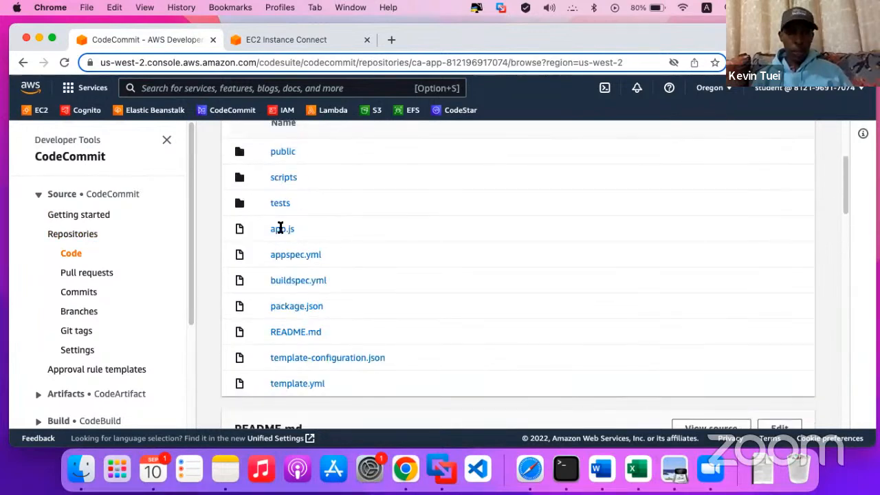
scroll(241, 231, "up", 3)
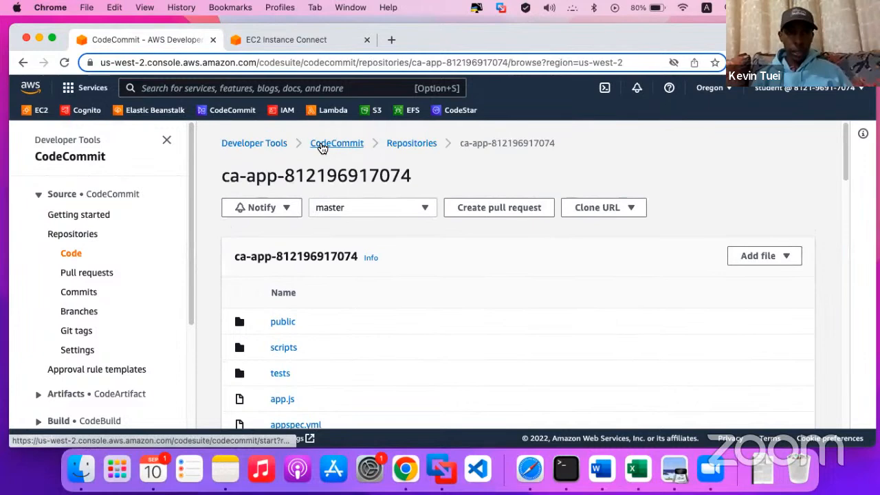
- Open the CodeCommit start page and look through it, from the introduction video to the related services
left_click(322, 149)
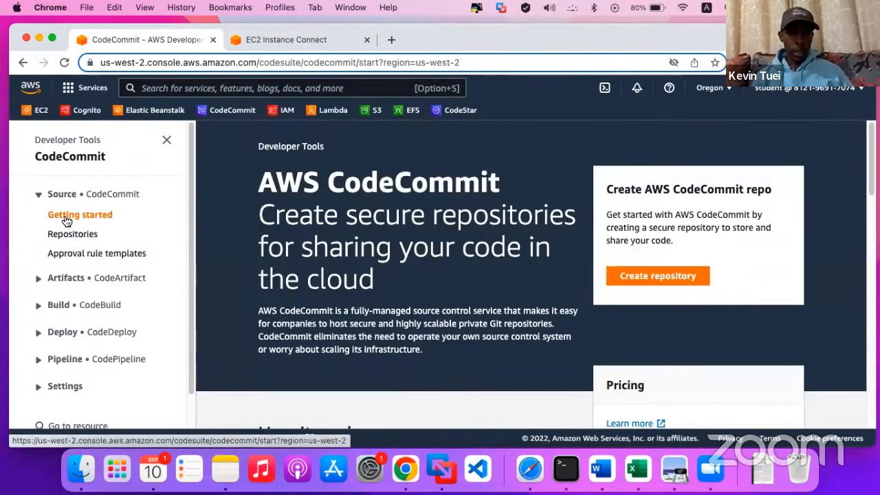
scroll(298, 302, "down", 5)
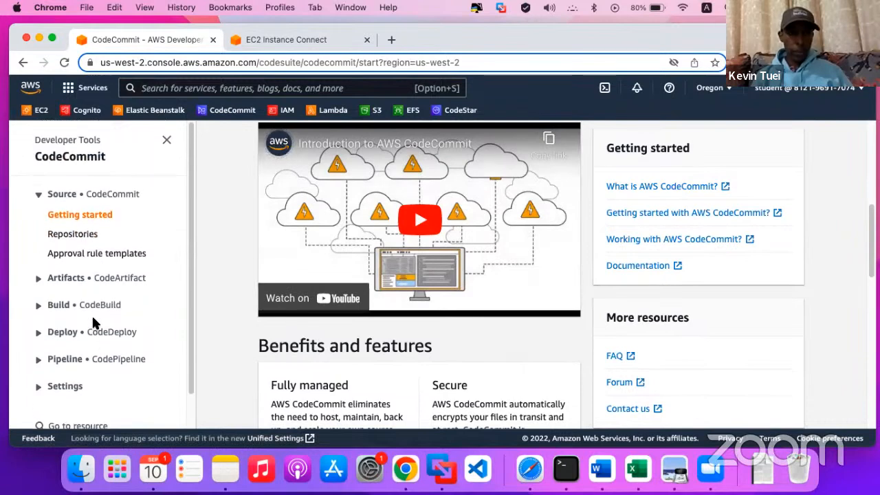
scroll(436, 282, "down", 10)
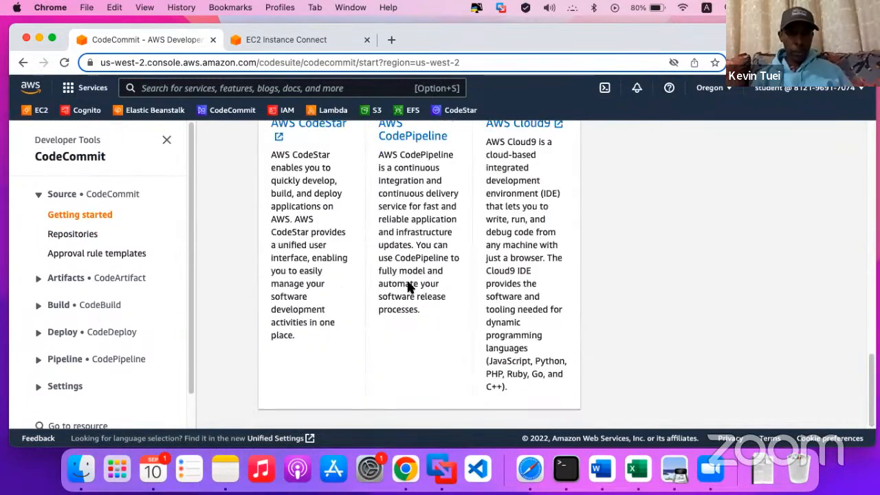
scroll(198, 251, "up", 4)
scroll(197, 245, "up", 8)
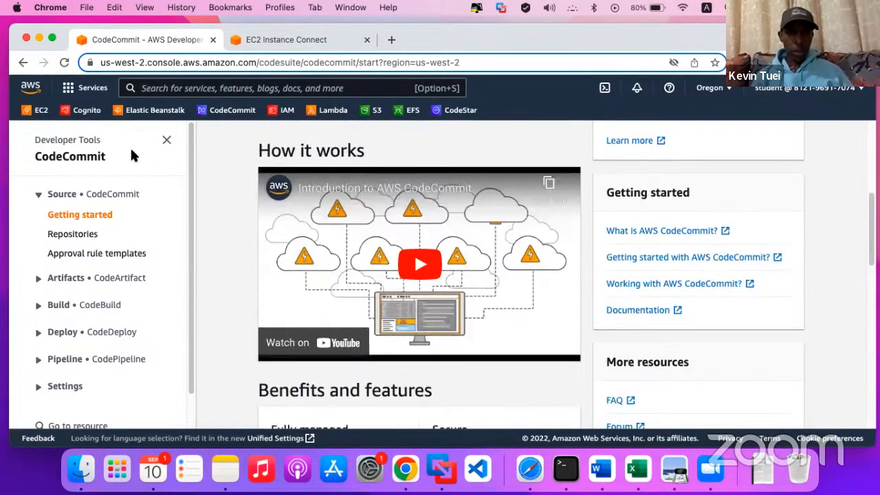
- Return to CodeStar and open the lab project from the projects list
left_click(455, 110)
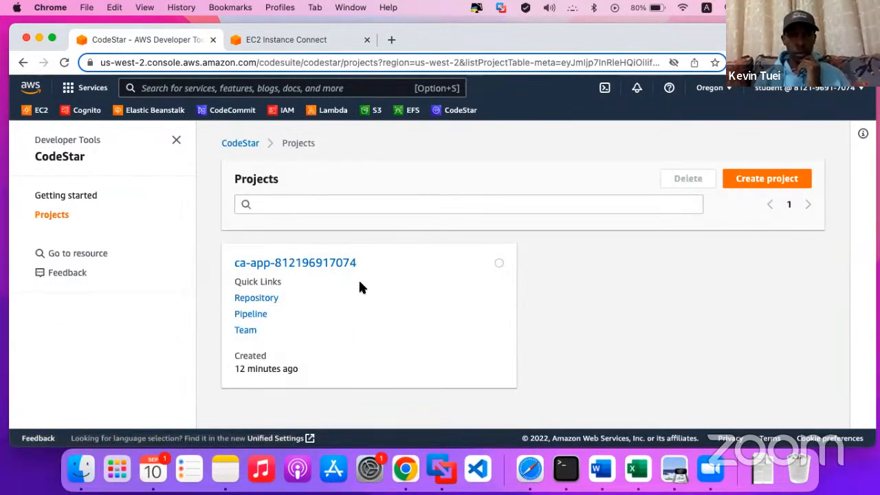
left_click(309, 265)
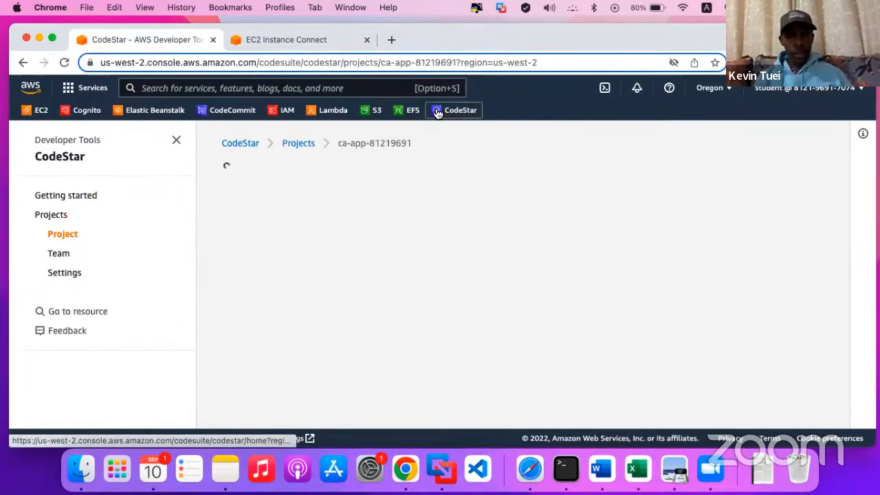
- Switch to the Cloud Academy lab page and read its notes on Pipeline, Monitoring, Issues and viewing the application
key("ctrl+Up")
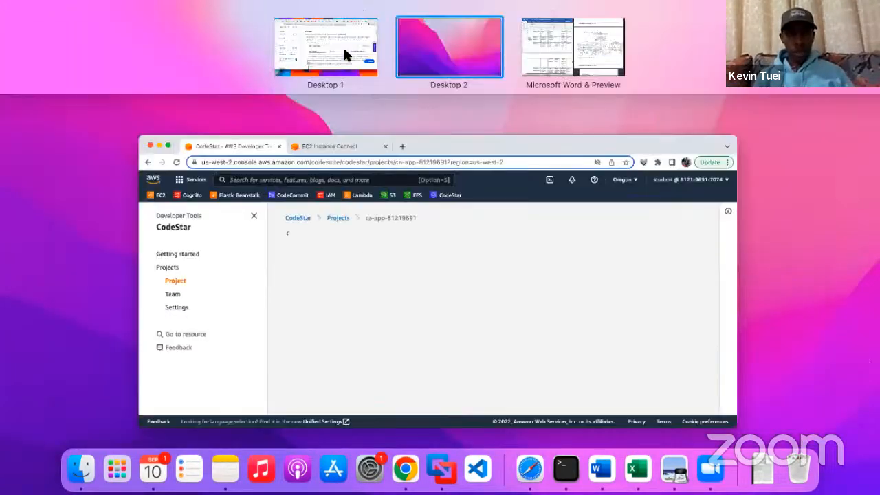
left_click(348, 58)
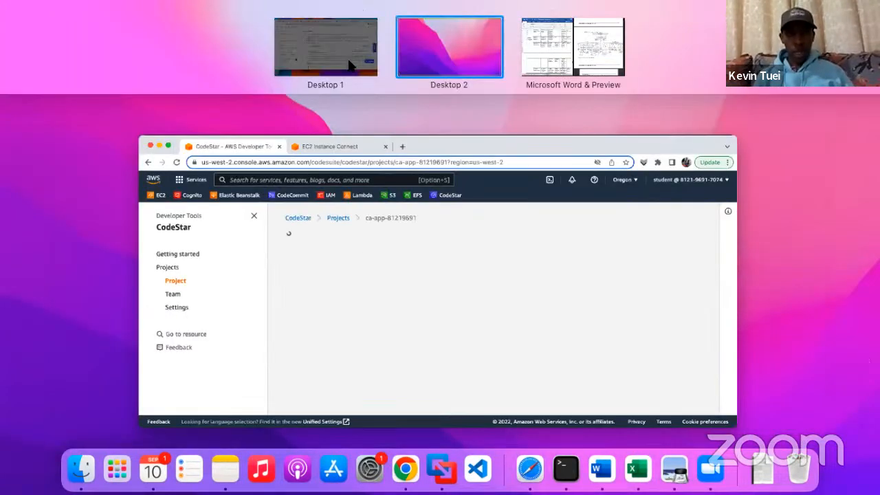
scroll(436, 265, "down", 10)
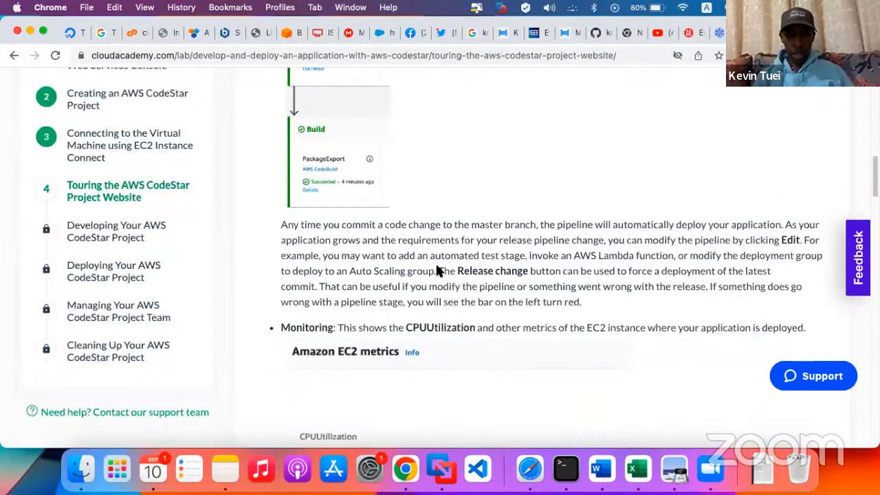
scroll(437, 269, "down", 5)
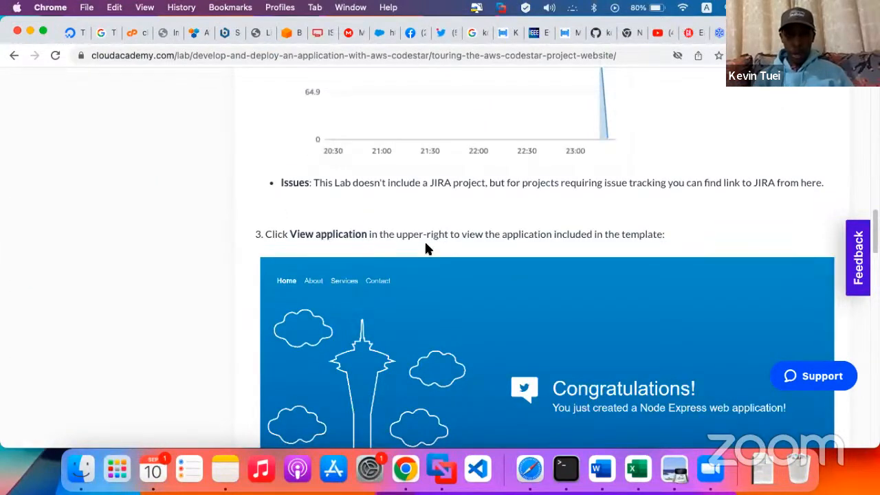
scroll(503, 249, "up", 4)
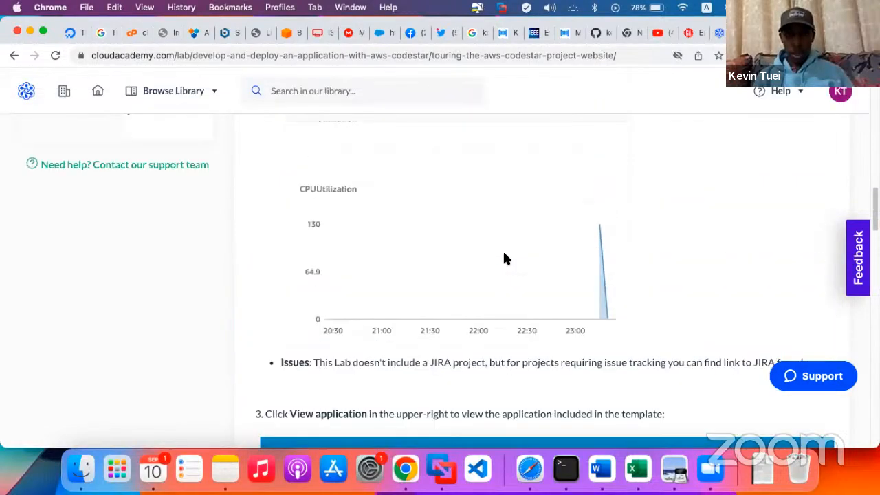
scroll(504, 258, "up", 5)
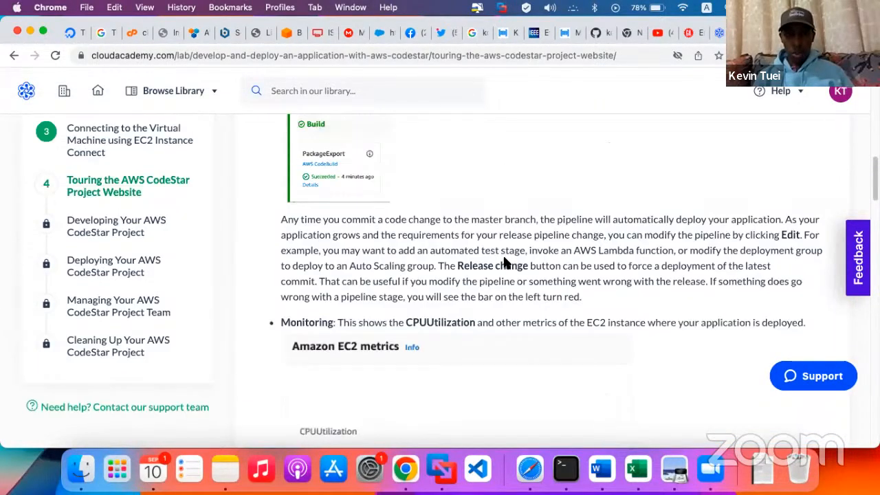
scroll(504, 259, "up", 5)
- Switch back to the CodeStar project and view its deployed application
key("ctrl+Up")
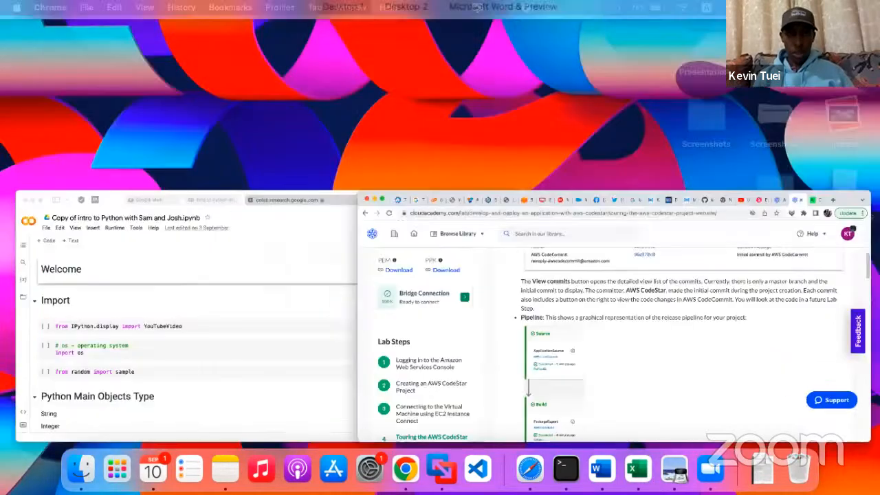
left_click(391, 54)
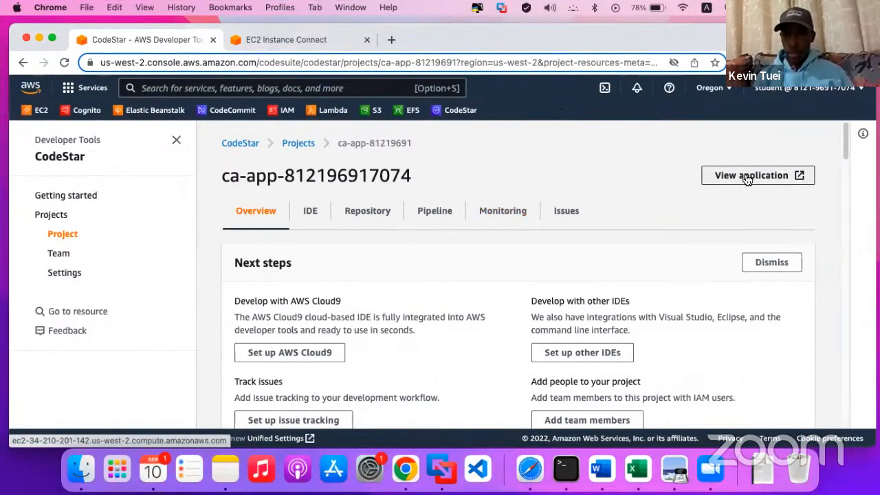
left_click(748, 177)
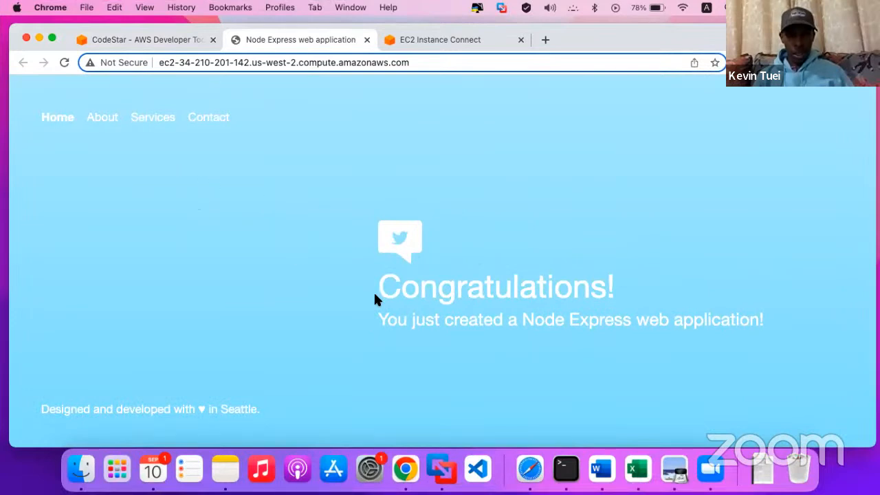
- Look over the CodeStar project overview down to README.md and return to the Node Express web application
left_click(145, 39)
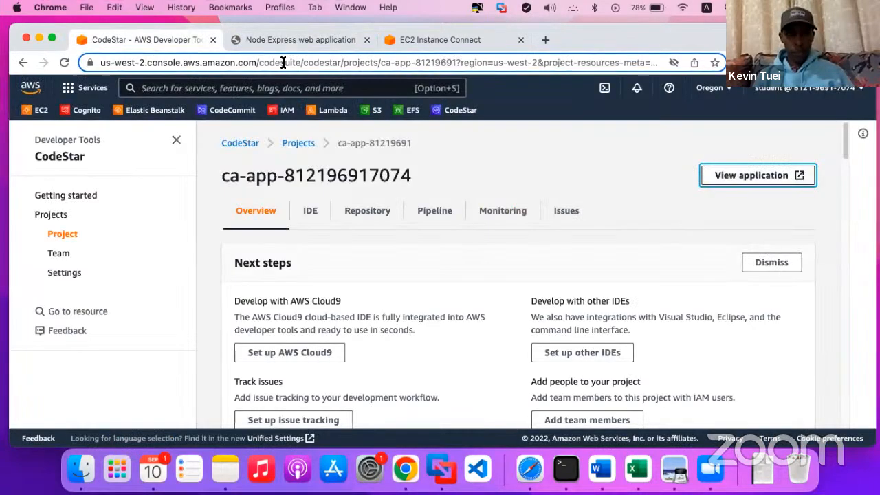
scroll(315, 232, "down", 10)
scroll(315, 231, "down", 10)
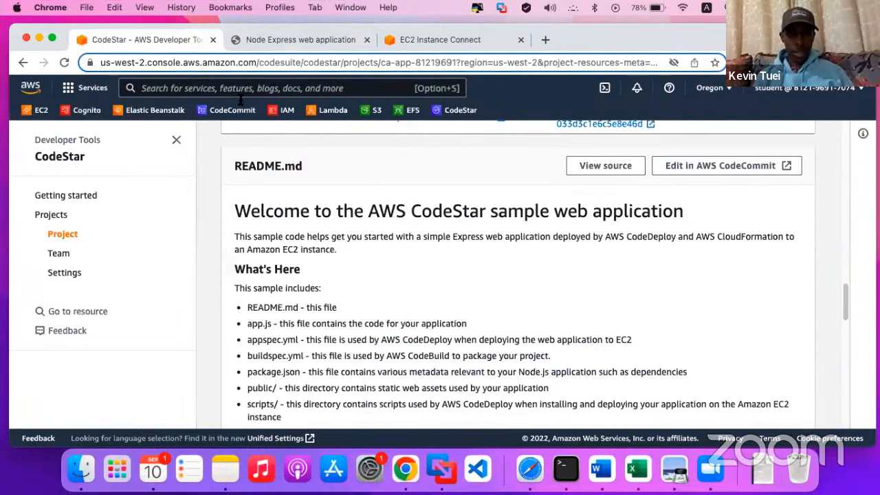
key("ctrl+Up")
left_click(301, 81)
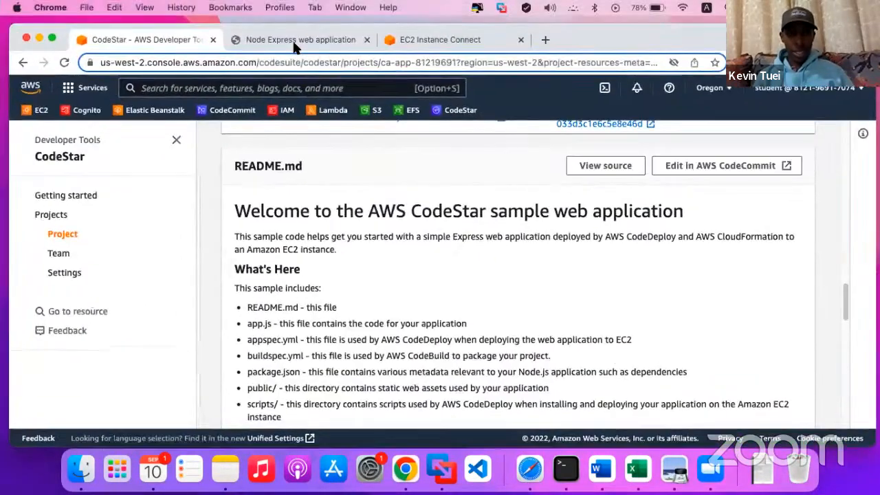
left_click(295, 39)
- Switch to the Cloud Academy lab page and reread its notes on the Repository and Pipeline pages
key("ctrl+Up")
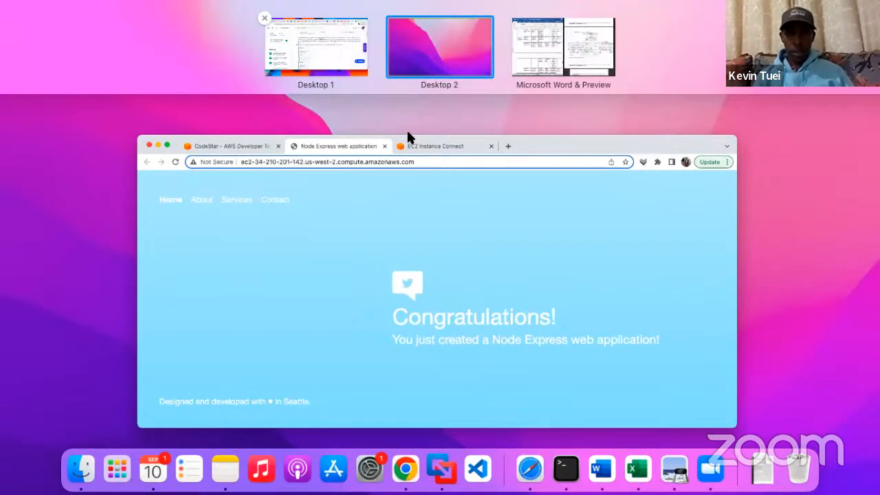
left_click(339, 61)
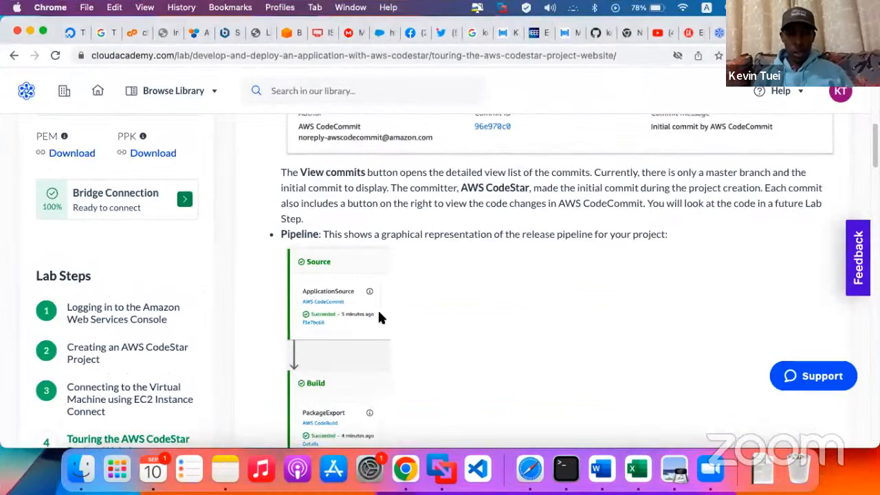
scroll(379, 313, "up", 3)
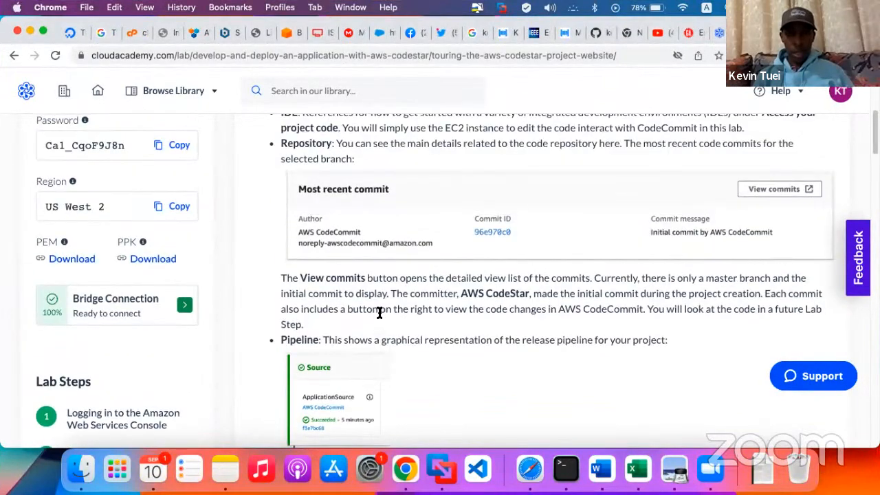
- Switch back to the CodeStar project overview and review its Project resources table
key("ctrl+Up")
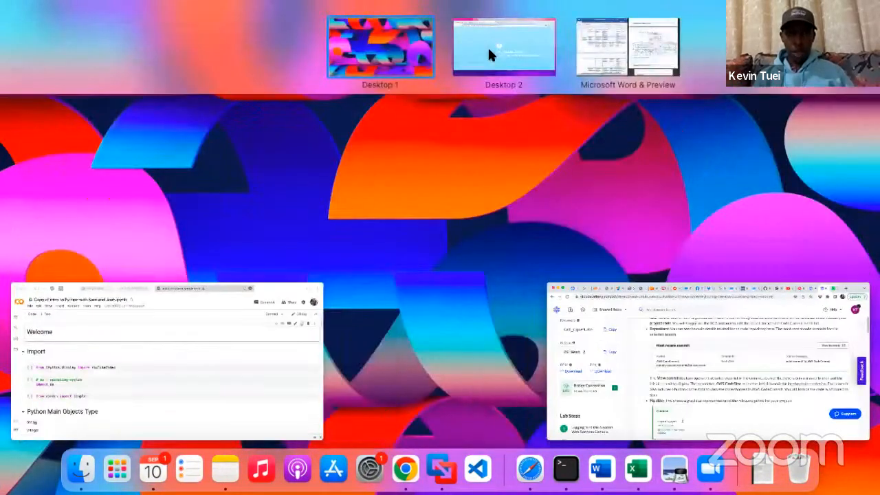
left_click(490, 55)
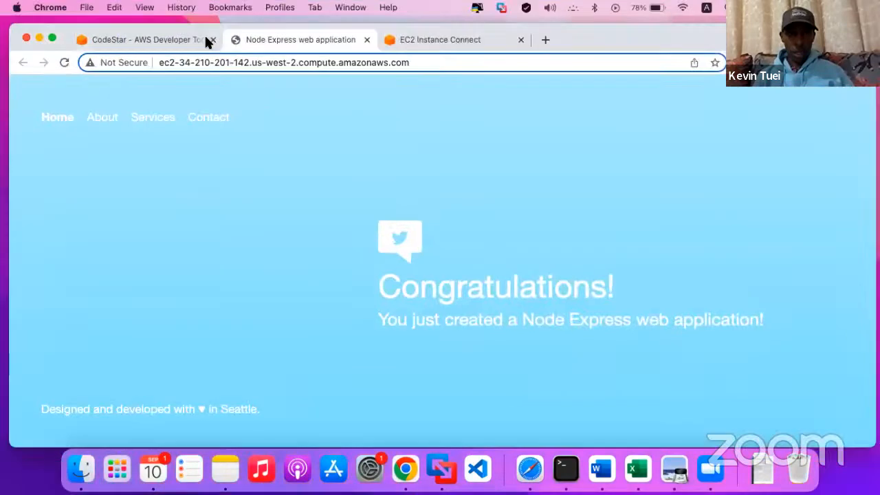
left_click(168, 39)
scroll(303, 252, "up", 10)
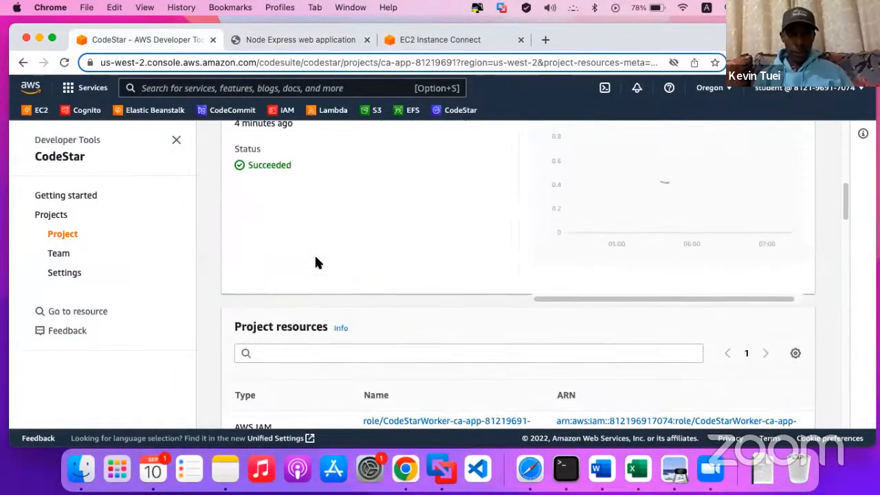
scroll(318, 265, "up", 5)
scroll(317, 262, "down", 10)
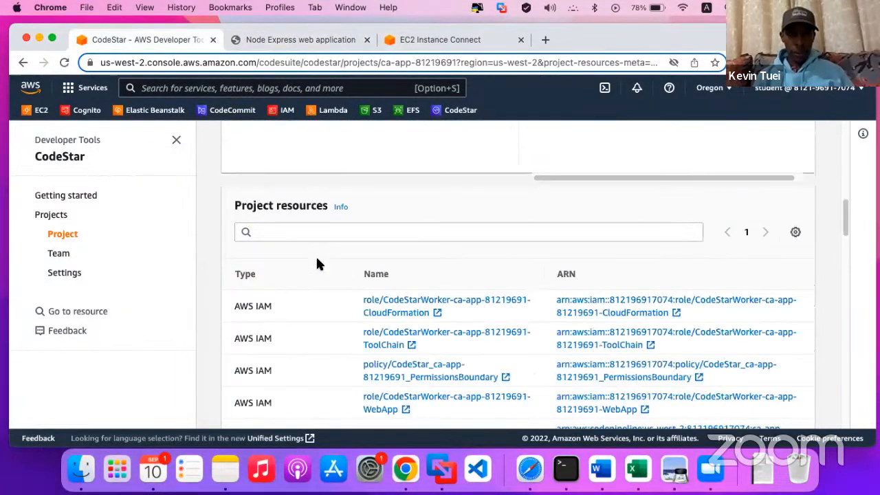
- Open the CodeStar project's pipeline in CodePipeline and examine its Source stage
scroll(317, 262, "up", 3)
scroll(317, 264, "up", 2)
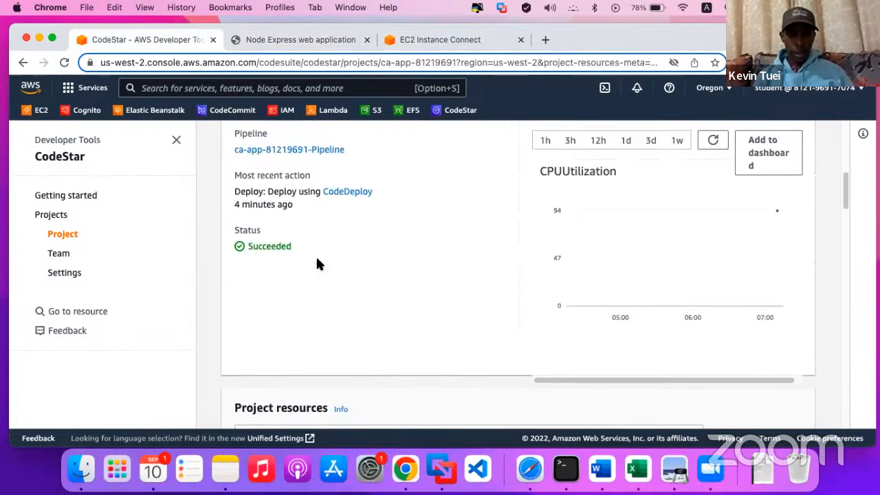
left_click(307, 177)
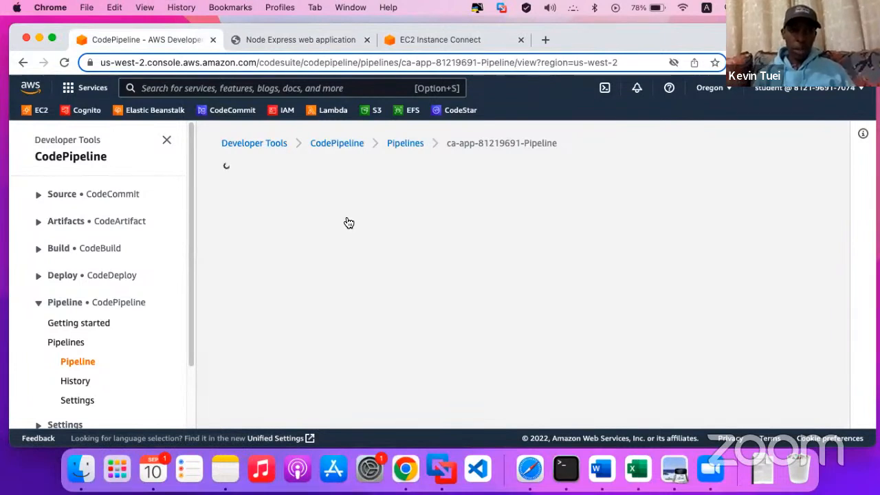
scroll(371, 285, "down", 1)
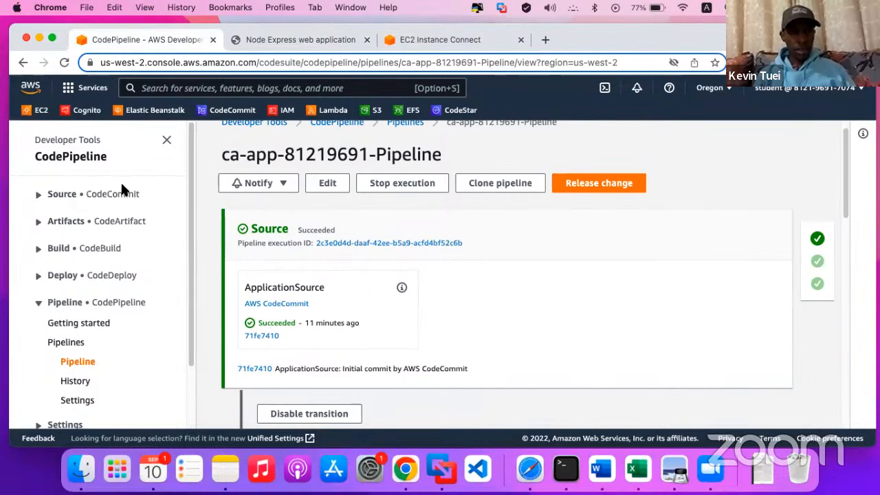
scroll(427, 303, "down", 1)
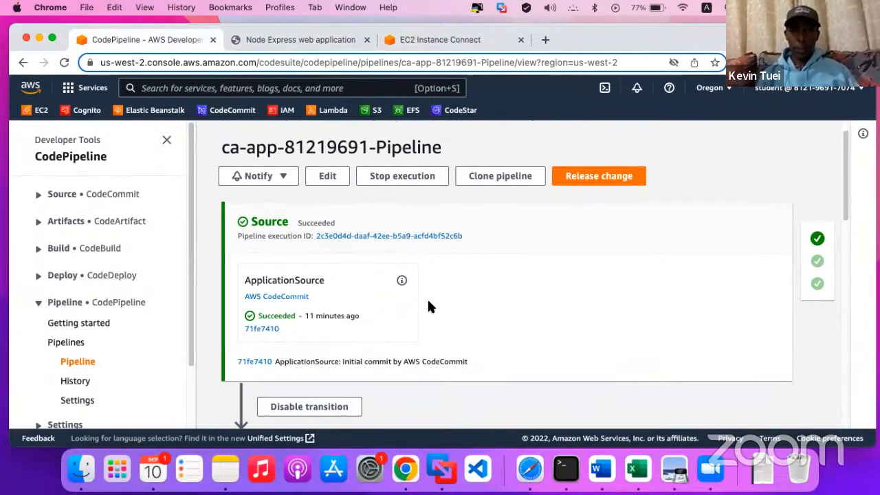
scroll(428, 303, "down", 3)
scroll(428, 303, "up", 3)
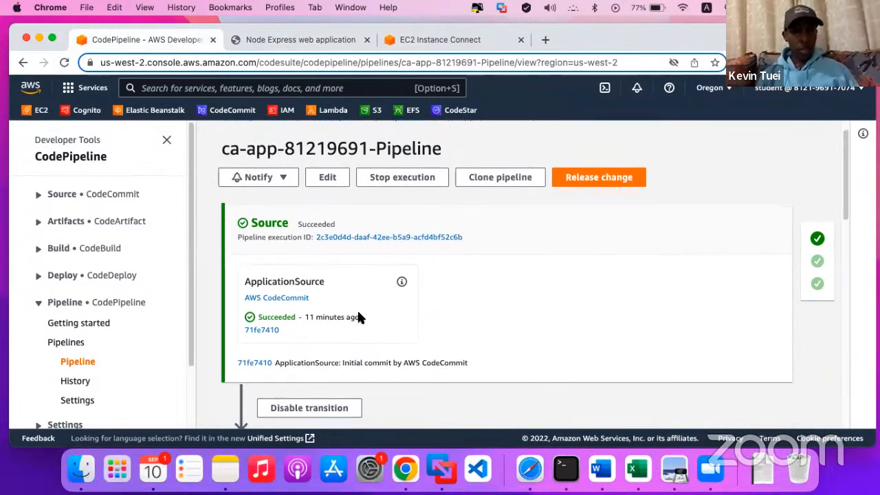
scroll(358, 316, "down", 1)
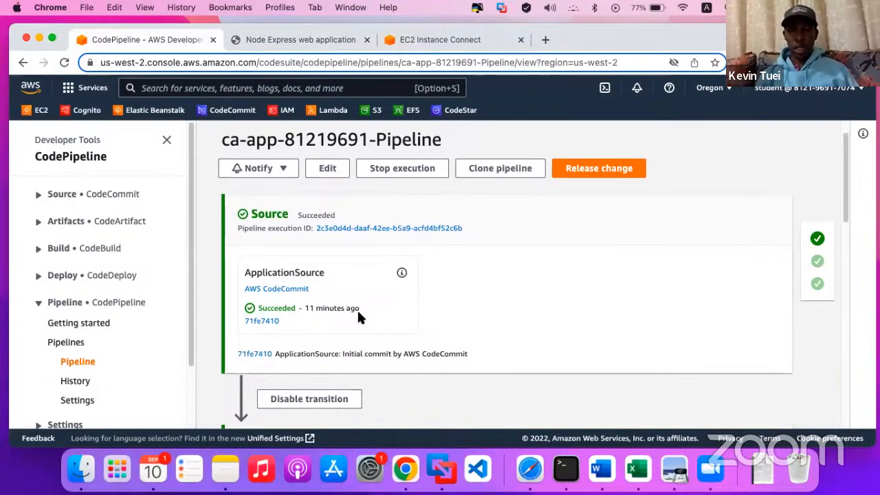
scroll(364, 299, "down", 4)
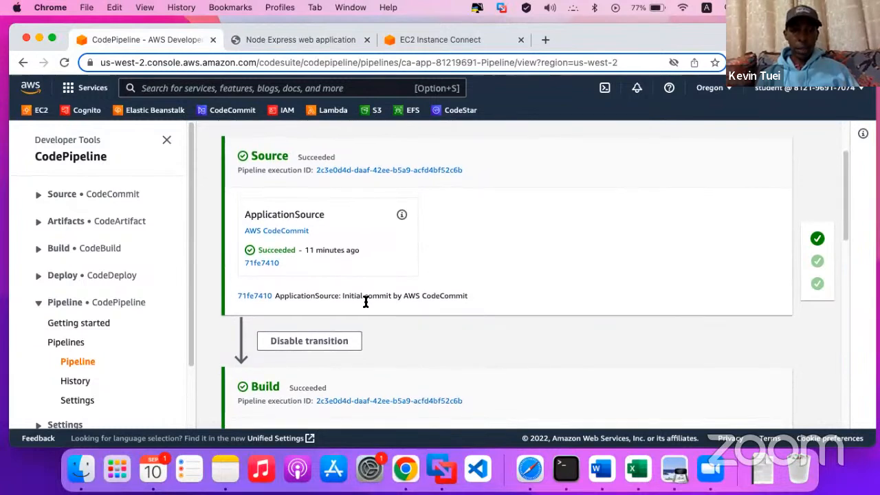
scroll(366, 300, "up", 1)
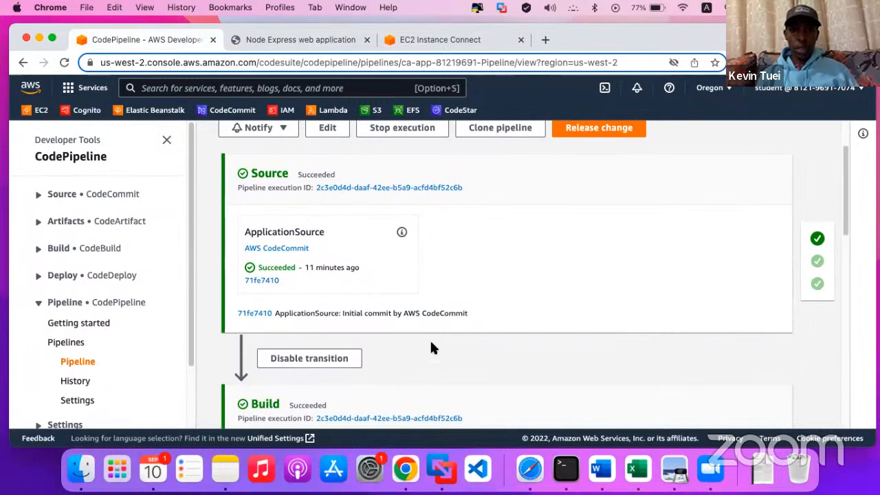
- Review the pipeline's Build and Deploy stages down to the final CodeDeploy action, then return to the pipeline header
scroll(430, 340, "down", 8)
scroll(430, 340, "up", 12)
scroll(430, 339, "down", 5)
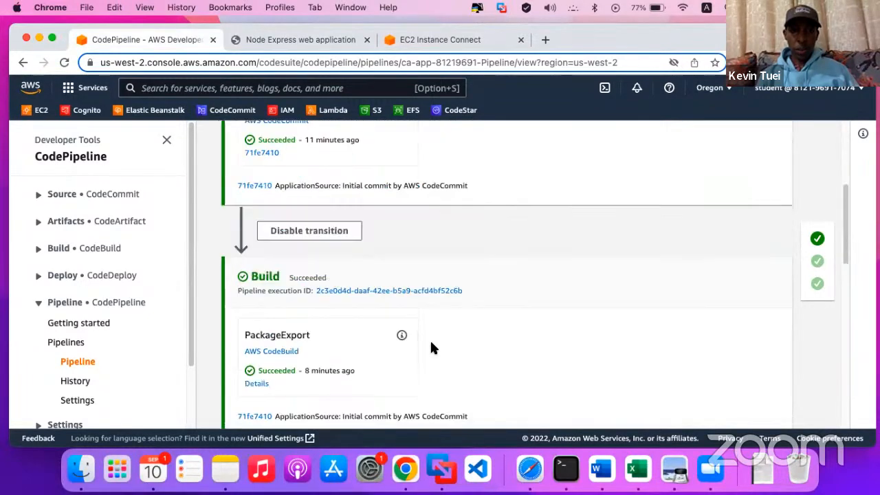
scroll(406, 351, "down", 5)
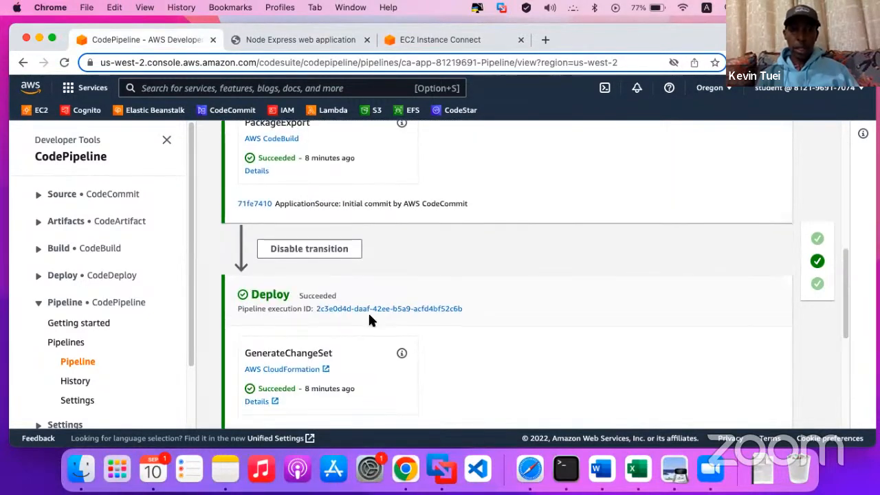
scroll(369, 319, "down", 6)
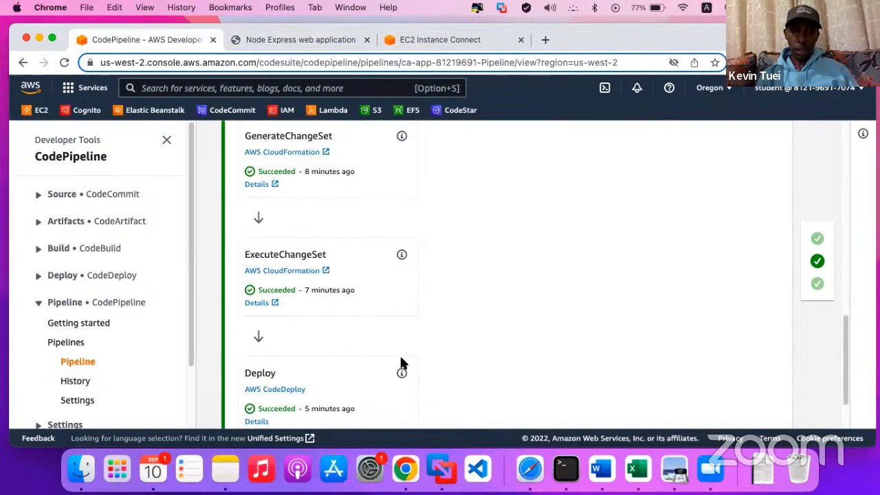
scroll(401, 362, "down", 2)
scroll(523, 352, "up", 15)
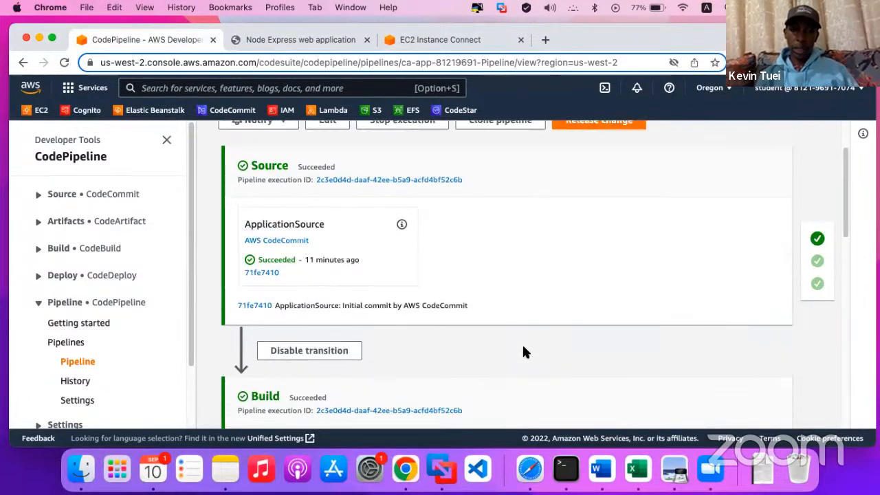
scroll(316, 310, "down", 15)
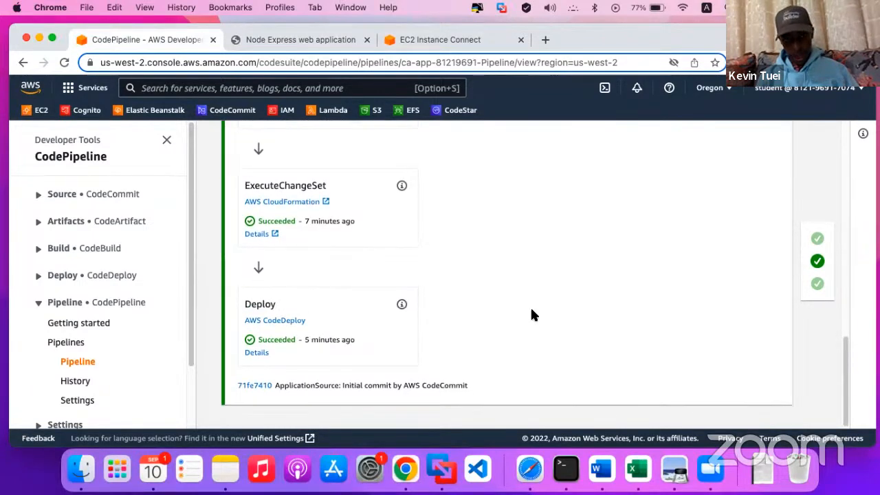
scroll(532, 312, "up", 15)
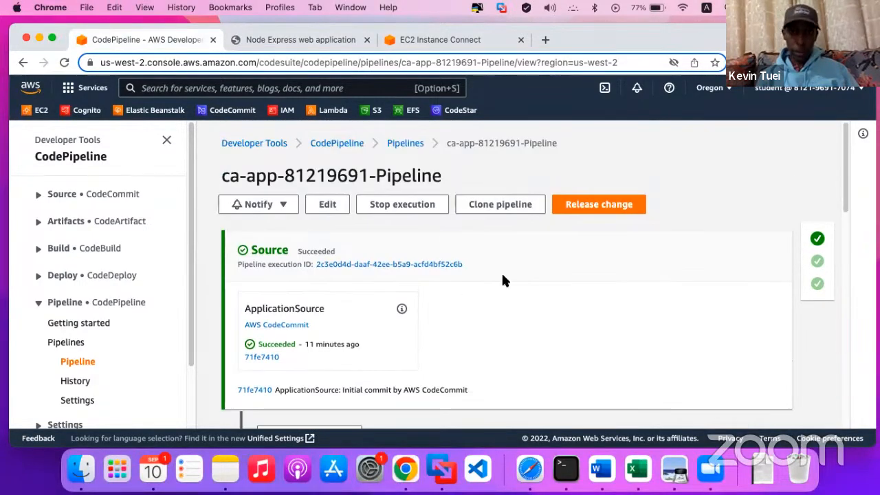
- Switch to the Cloud Academy lab page and read from the Pipeline notes on to the View application instruction
key("ctrl+Up")
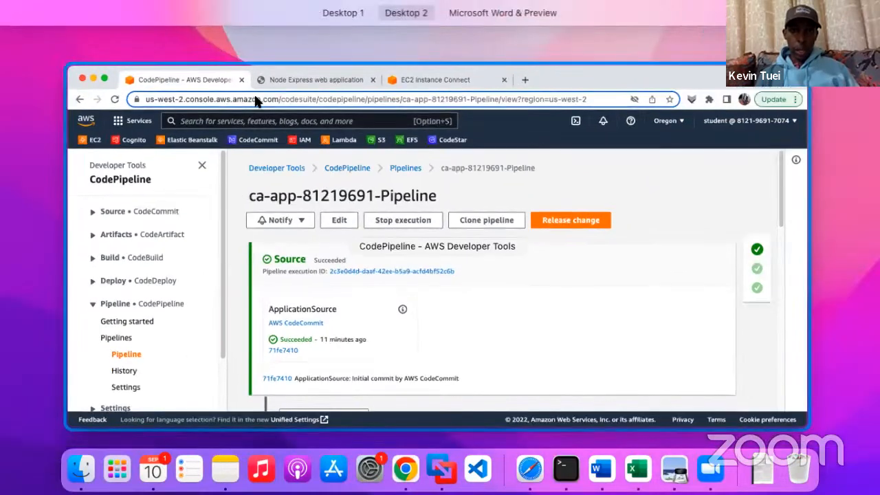
left_click(260, 180)
key("ctrl+Up")
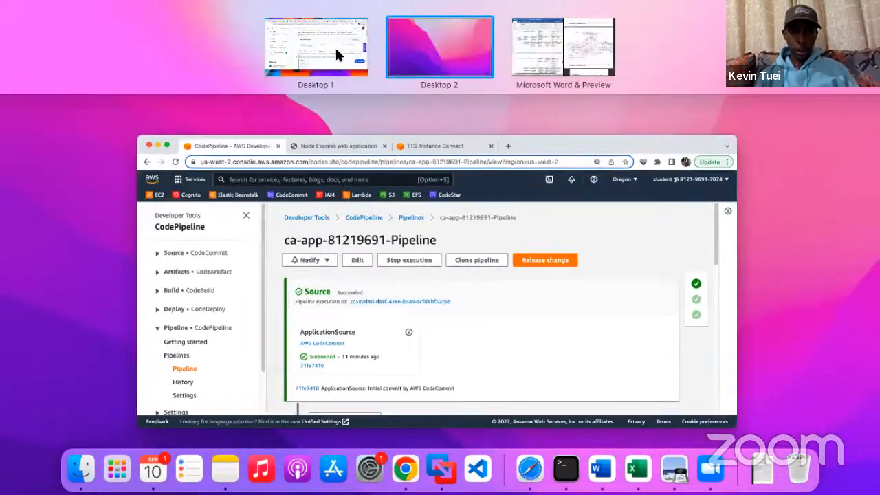
left_click(335, 48)
scroll(423, 359, "down", 5)
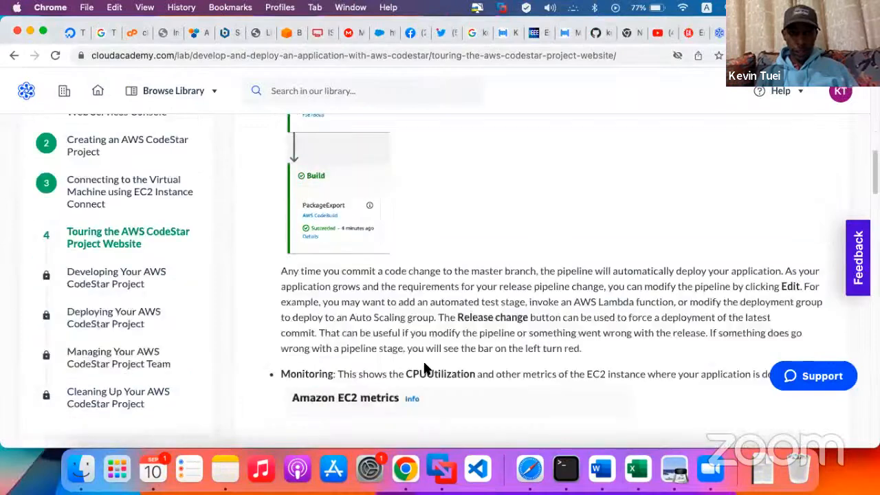
scroll(424, 365, "down", 10)
scroll(430, 315, "up", 1)
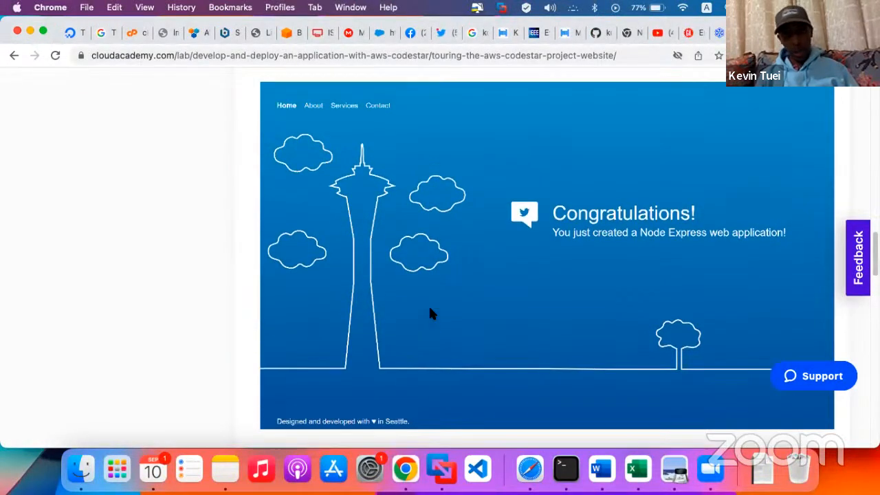
scroll(430, 314, "up", 3)
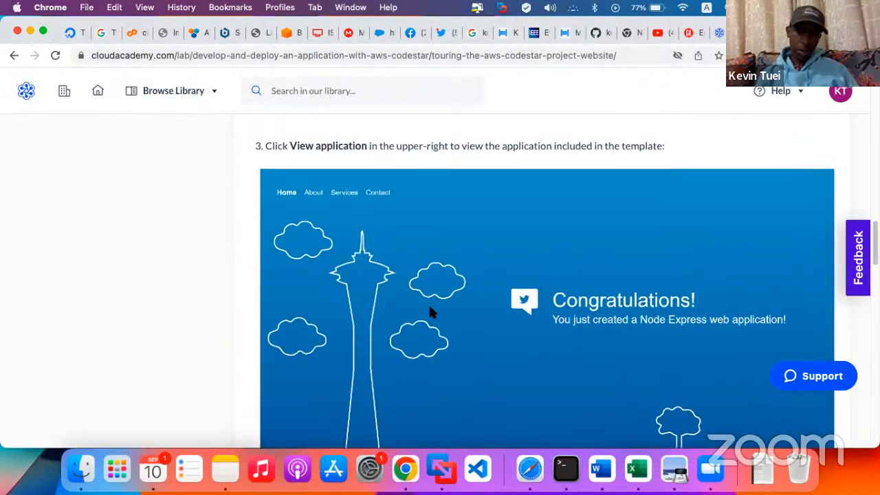
- Switch back to the AWS browser window and view the deployed Node Express web application
key("ctrl+Up")
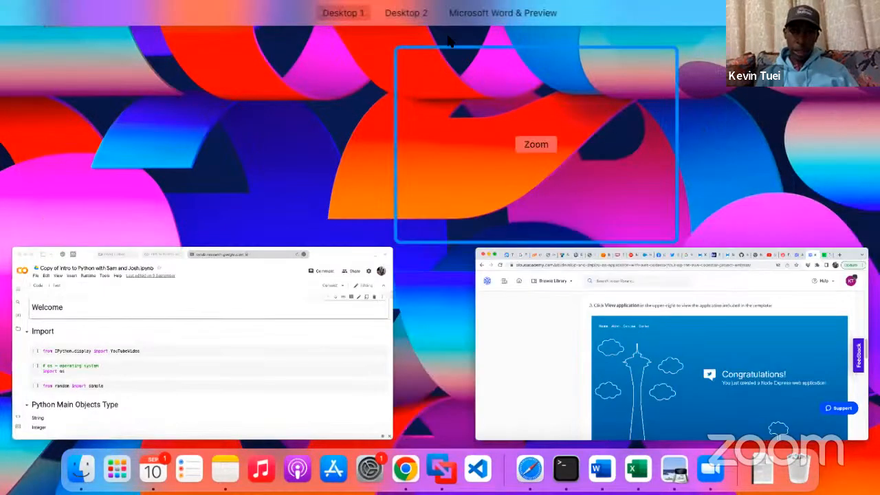
left_click(441, 34)
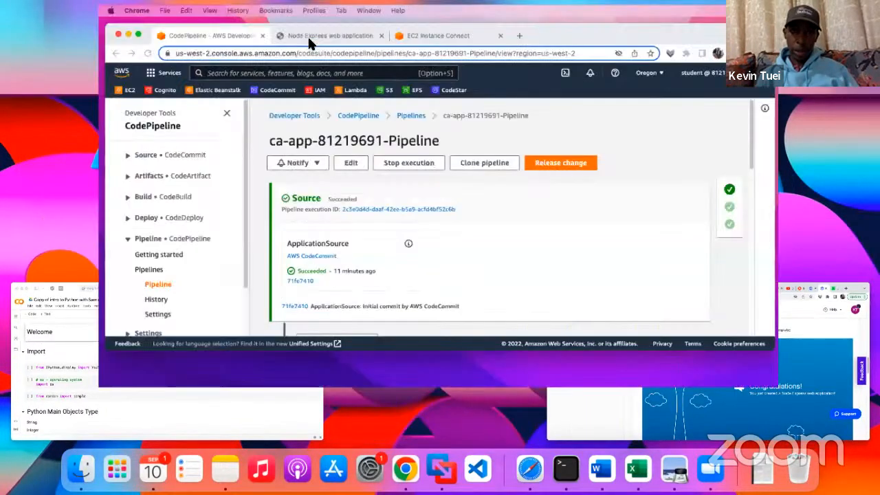
key("ctrl+Tab")
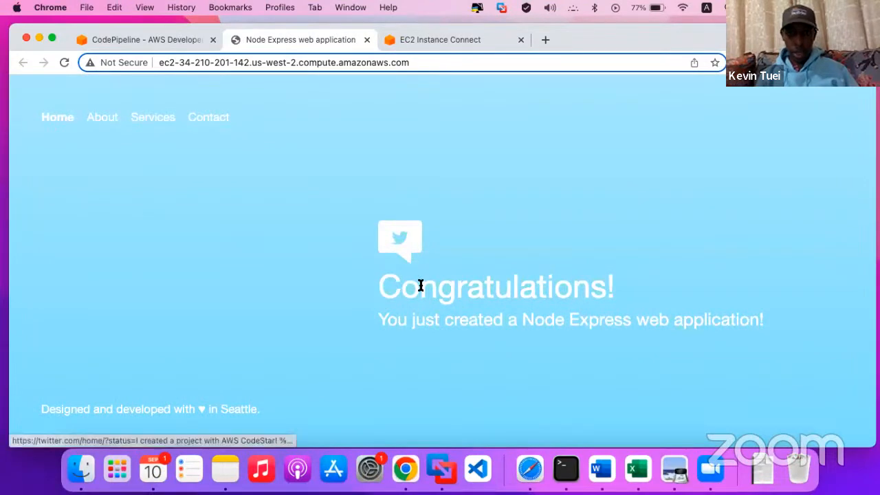
- Return to the Cloud Academy lab page and read past the Project resources notes to the step's Summary
key("ctrl+Up")
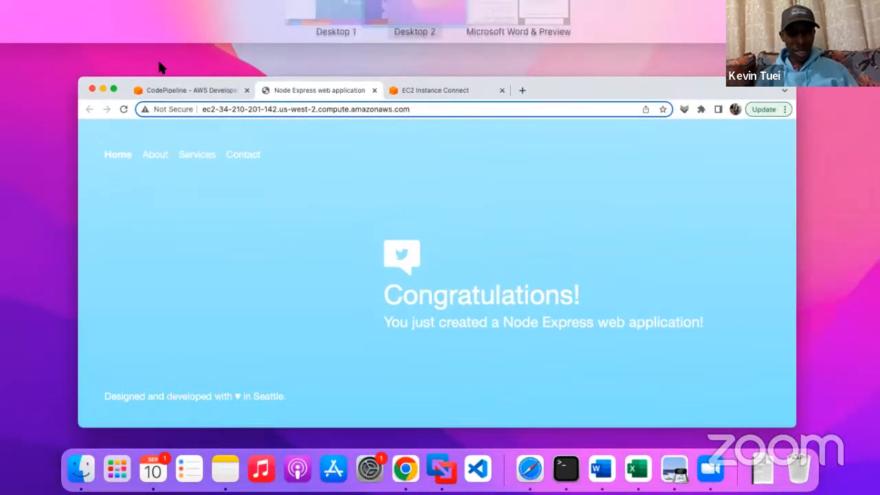
left_click(276, 40)
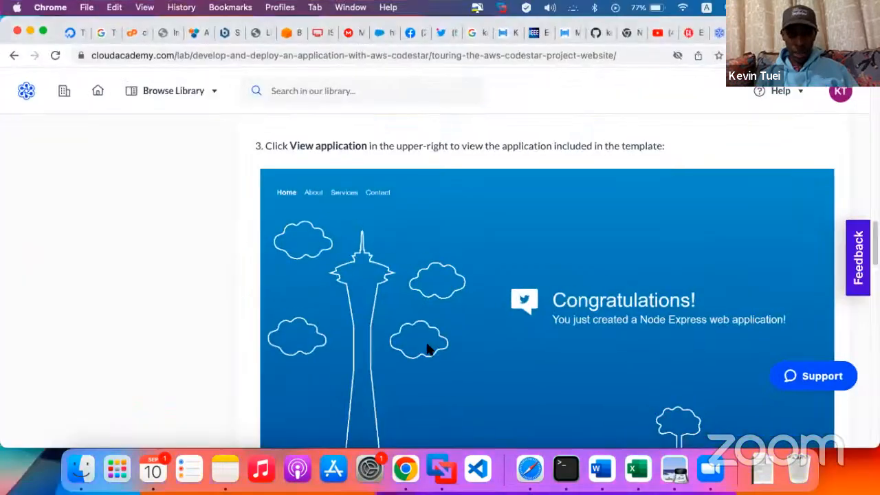
scroll(426, 347, "down", 5)
scroll(427, 347, "up", 4)
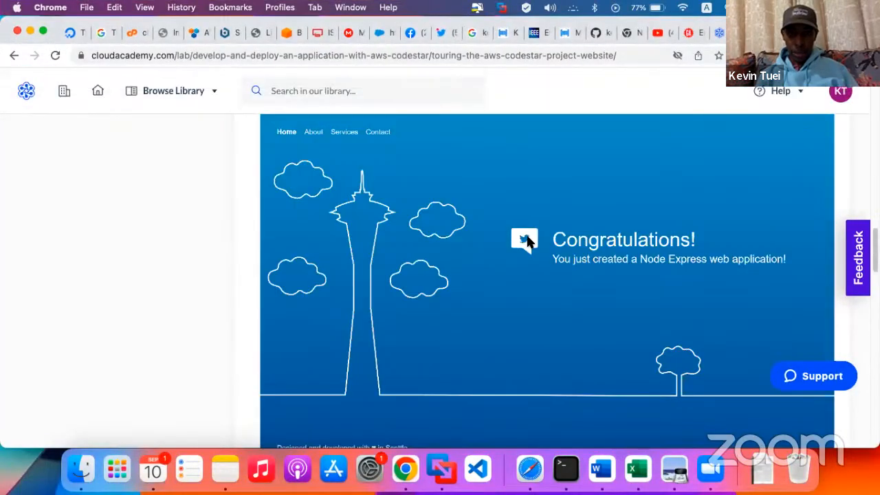
scroll(472, 357, "down", 5)
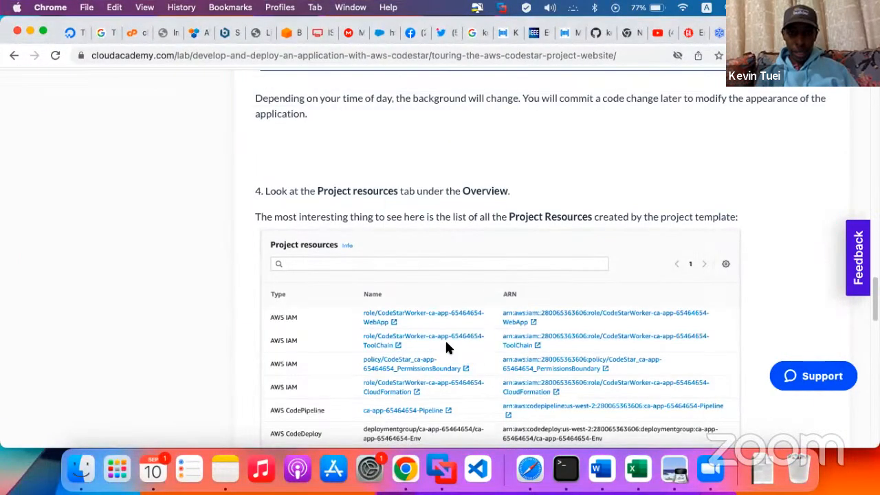
scroll(447, 348, "down", 10)
scroll(701, 307, "up", 2)
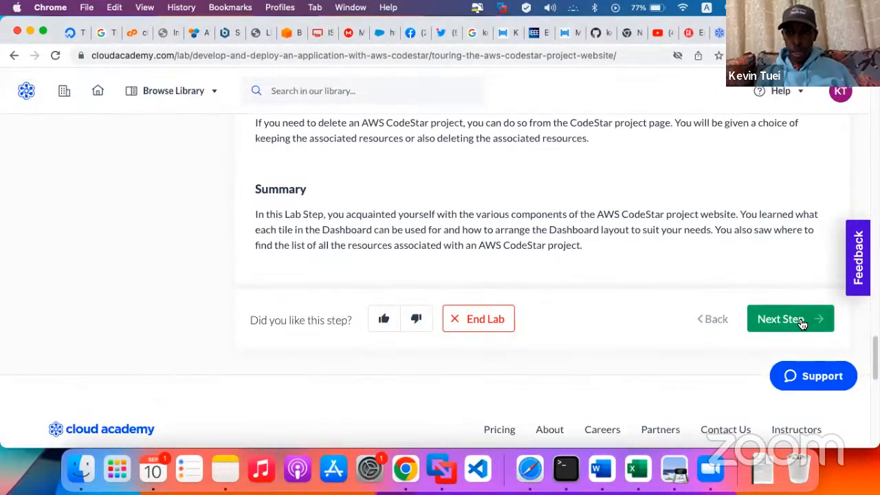
- Advance to the lab step Developing Your AWS CodeStar Project and read its instructions for generating HTTPS Git credentials in IAM
scroll(189, 306, "up", 10)
scroll(190, 307, "up", 15)
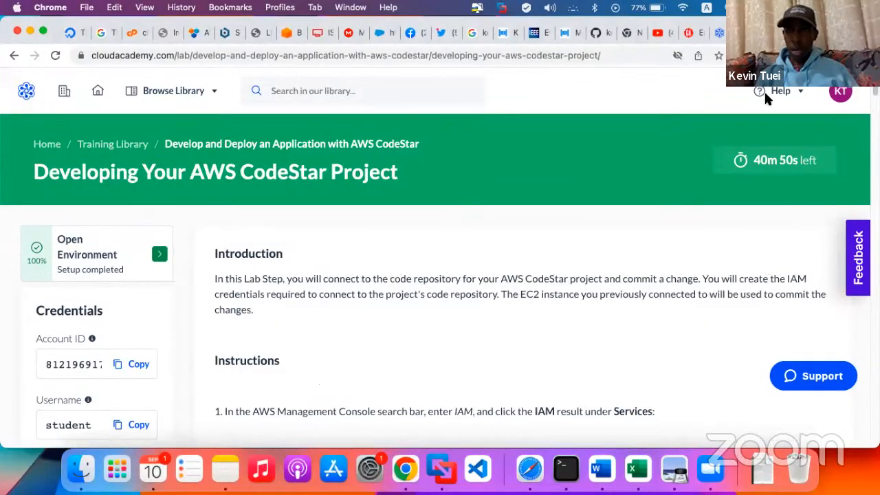
scroll(124, 342, "down", 1)
scroll(130, 344, "down", 12)
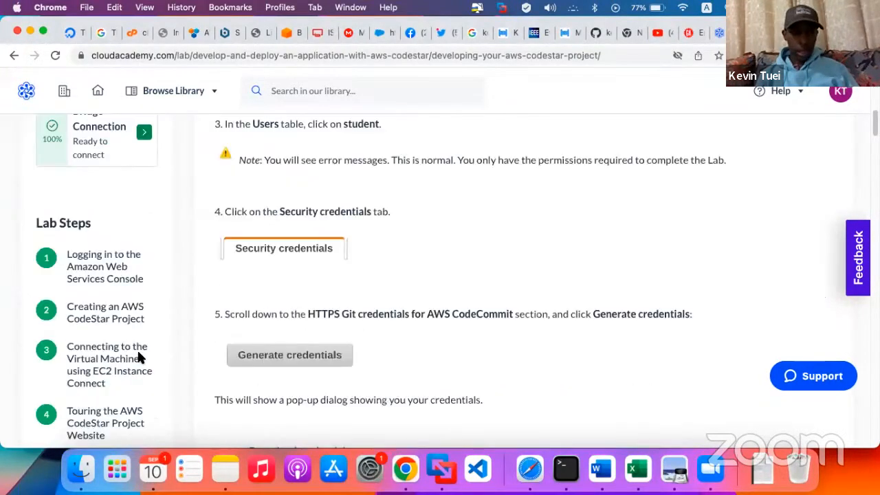
scroll(137, 348, "up", 1)
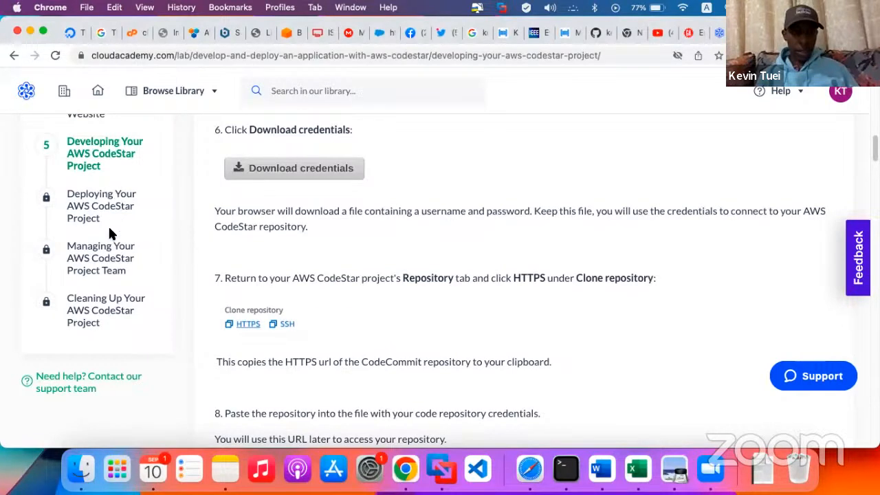
scroll(358, 300, "up", 6)
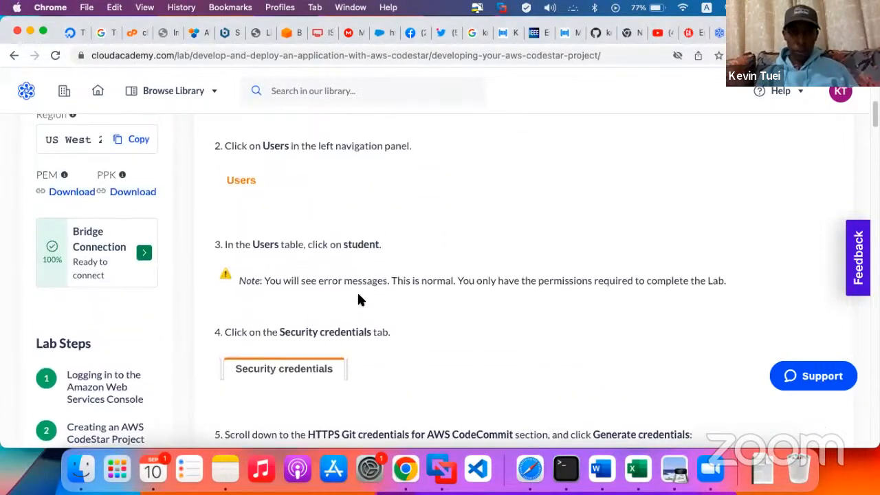
scroll(359, 300, "up", 5)
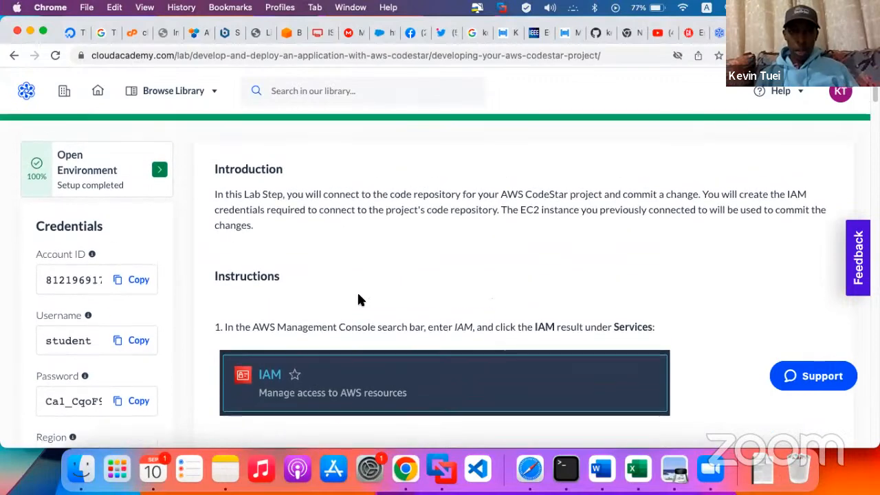
scroll(358, 300, "down", 5)
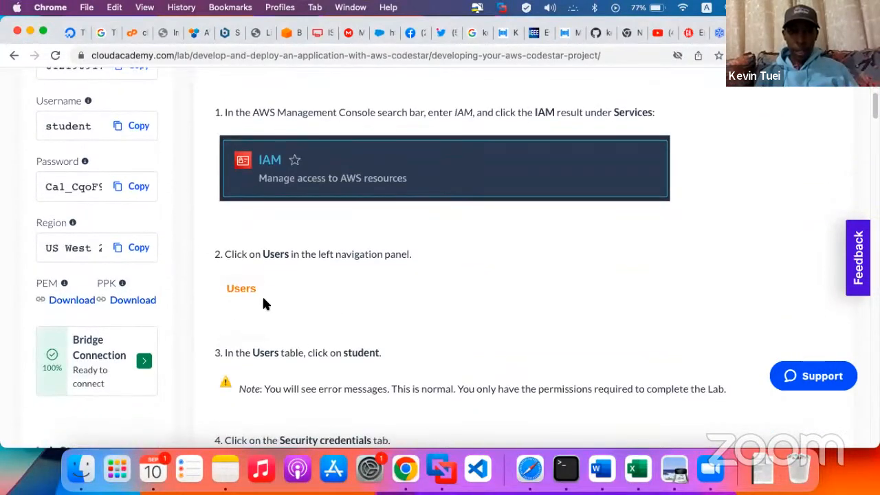
scroll(263, 303, "down", 5)
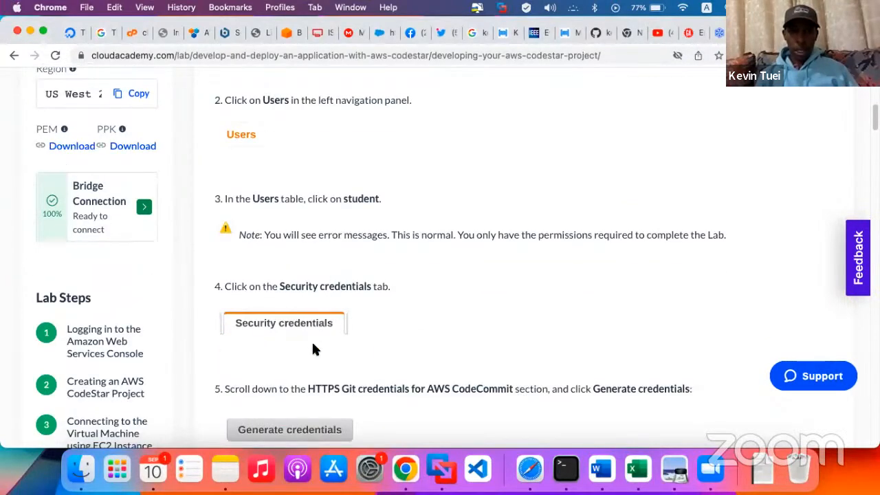
scroll(347, 353, "down", 2)
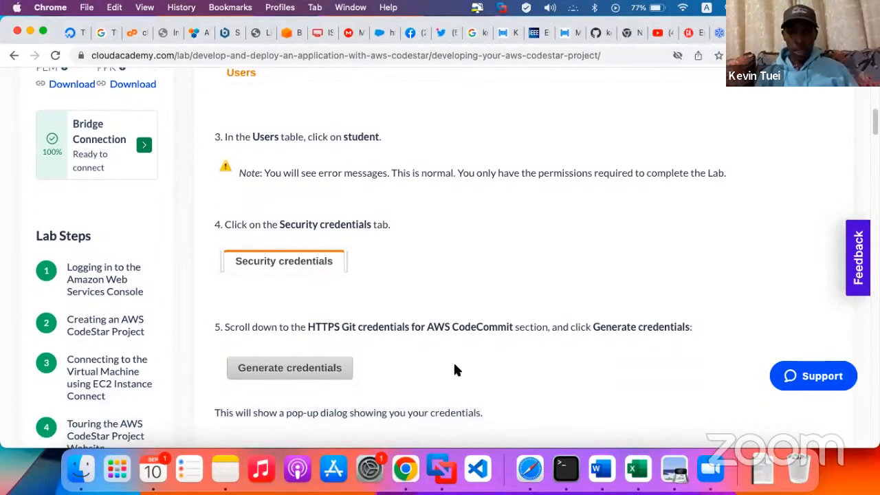
- Read the lab instructions from generating and downloading the Git credentials to returning to the dev-instance SSH shell
scroll(454, 367, "down", 3)
scroll(377, 375, "down", 2)
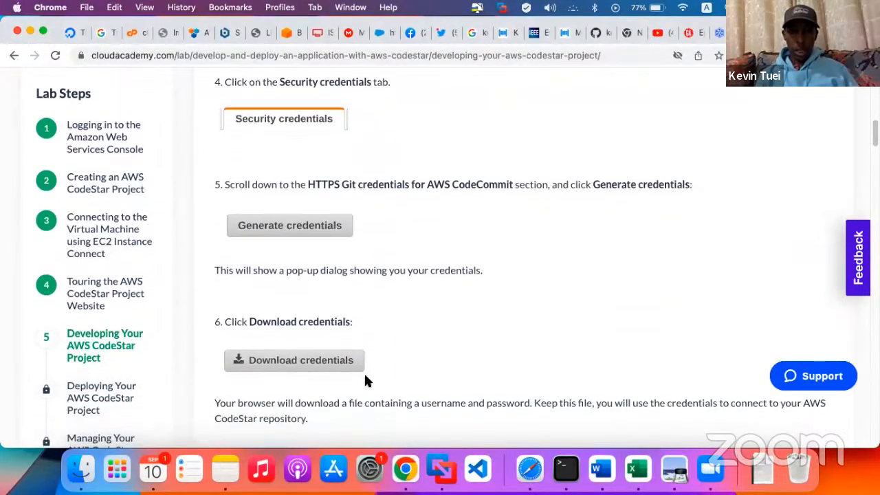
scroll(366, 380, "down", 1)
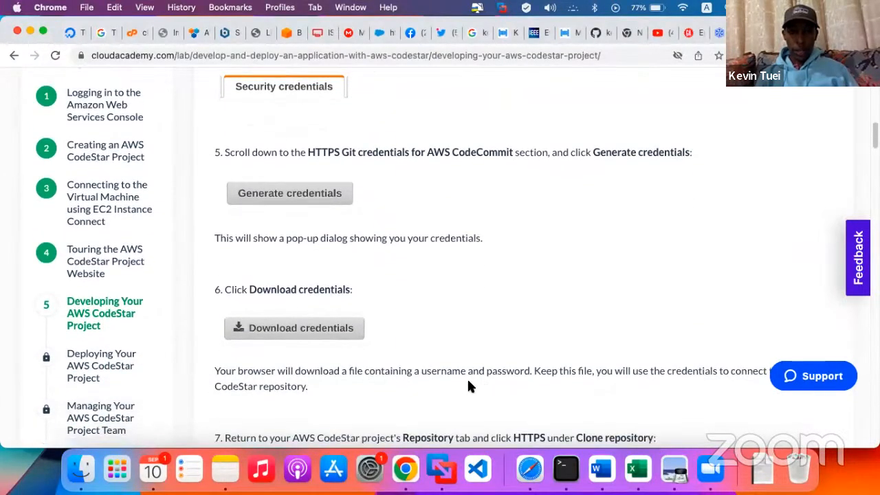
scroll(495, 375, "down", 6)
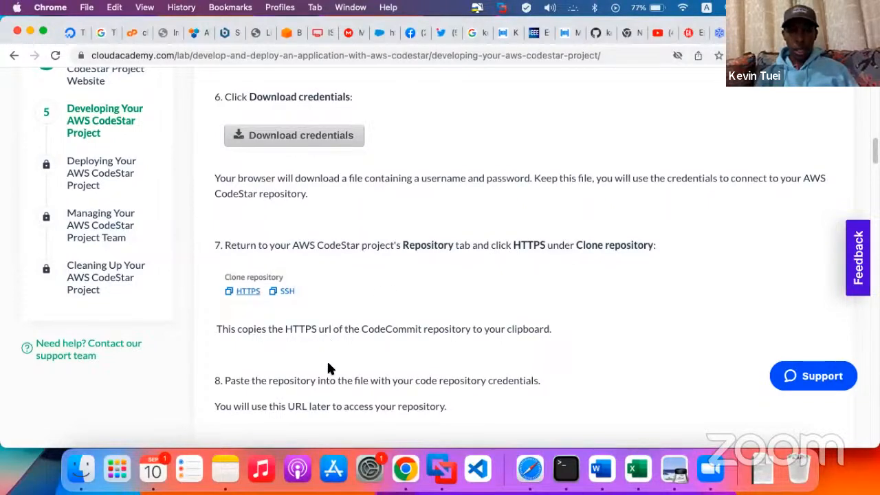
scroll(382, 390, "down", 1)
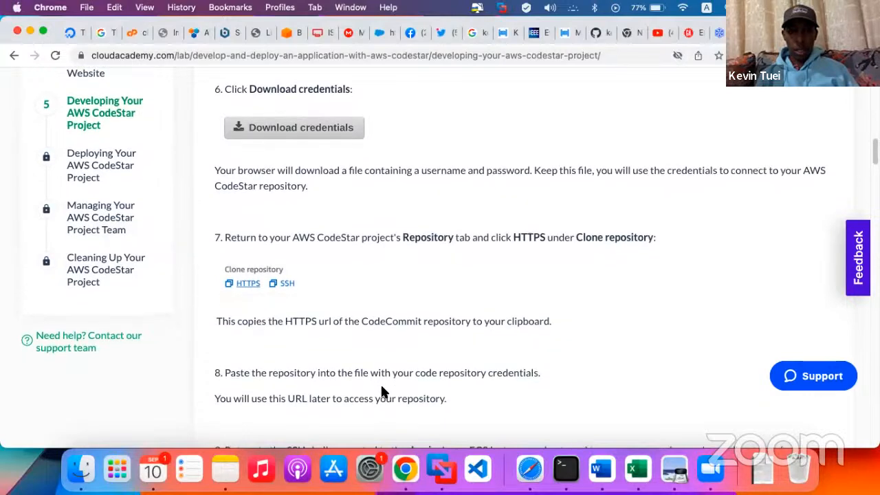
scroll(353, 369, "down", 3)
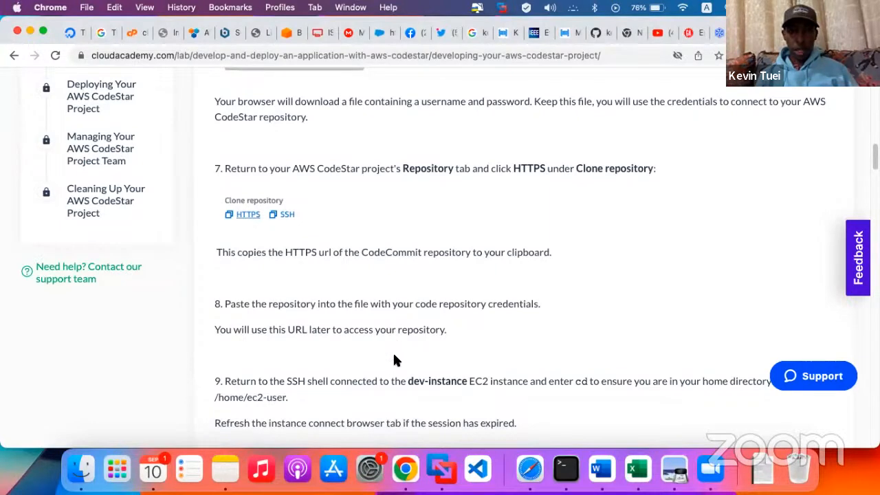
scroll(393, 360, "down", 3)
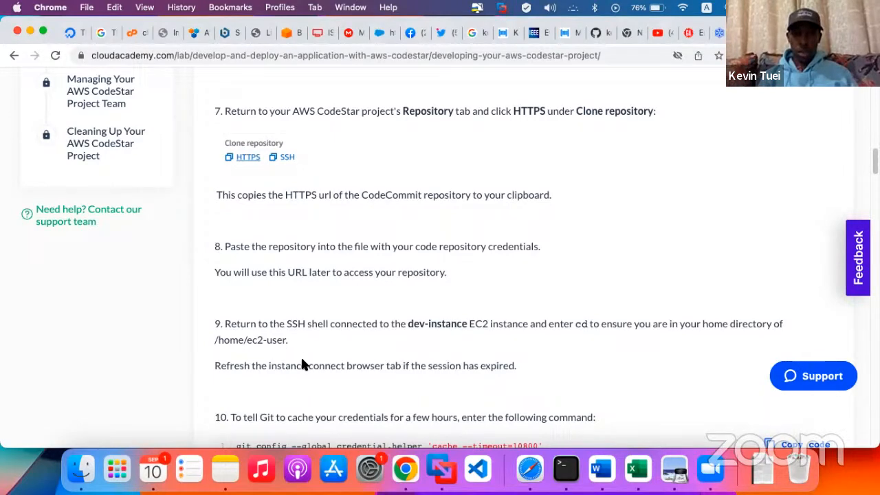
scroll(349, 378, "down", 3)
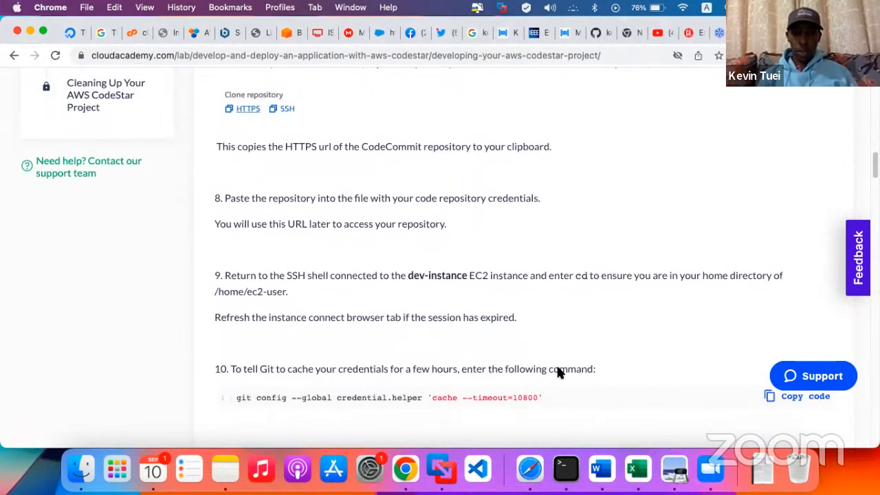
- Read the lab instructions on configuring Git, cloning the project repository, renaming its directory to ca-app and changing into it
scroll(551, 387, "down", 4)
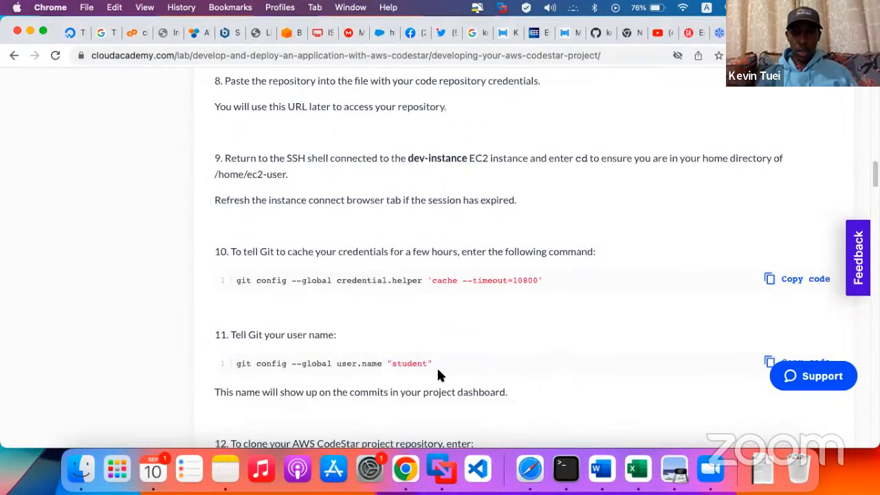
scroll(498, 373, "down", 3)
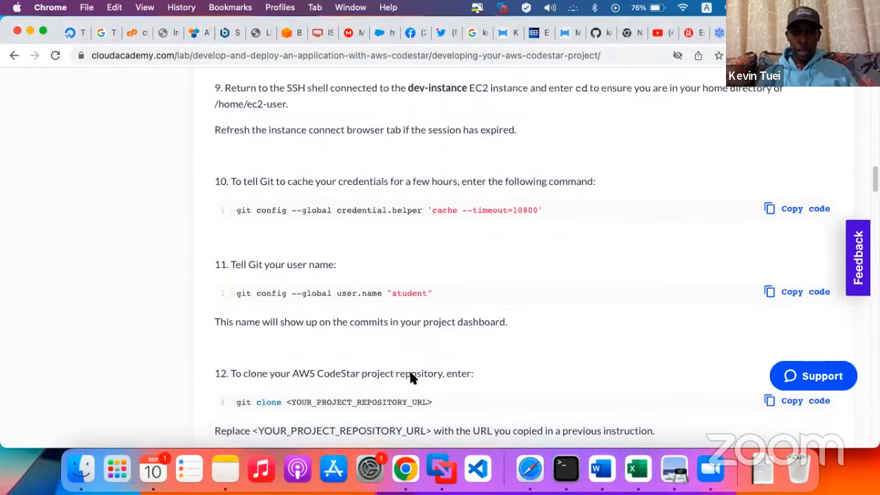
scroll(494, 395, "down", 1)
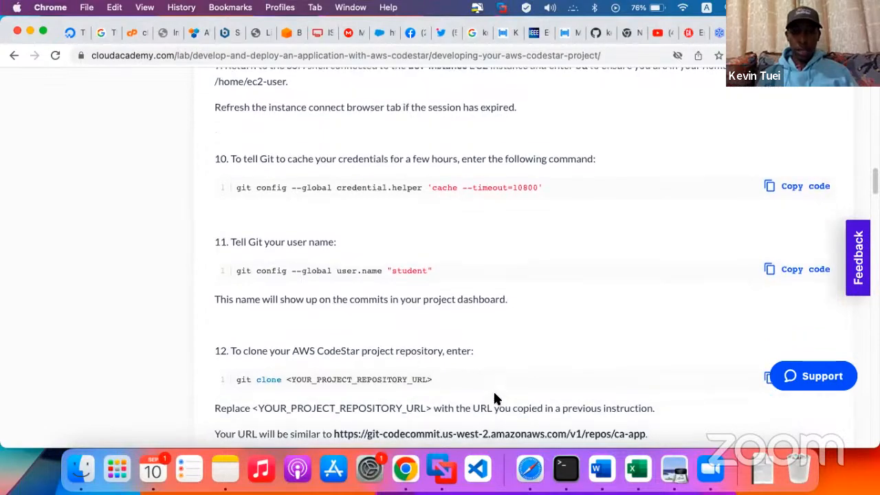
scroll(316, 390, "down", 3)
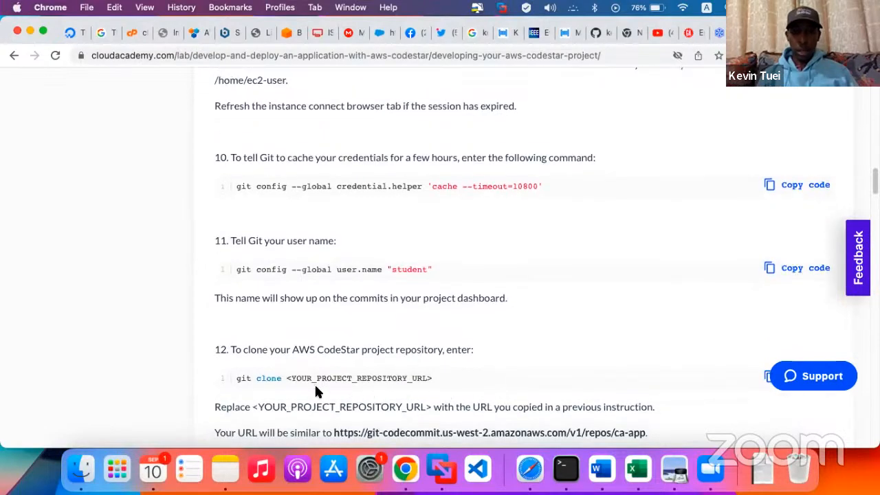
scroll(316, 390, "down", 1)
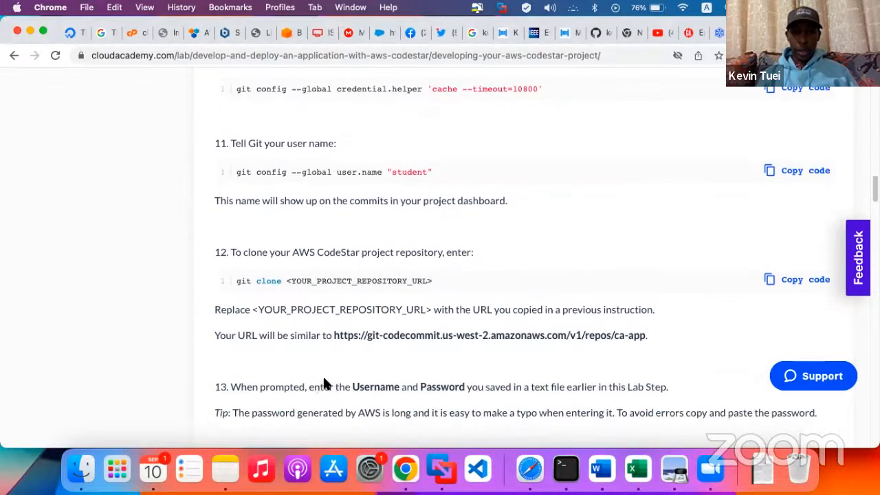
scroll(430, 394, "down", 1)
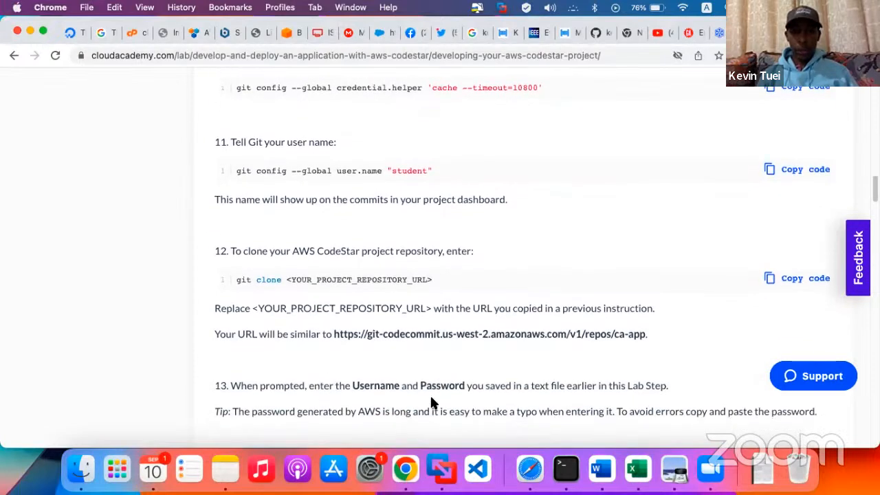
scroll(429, 398, "down", 2)
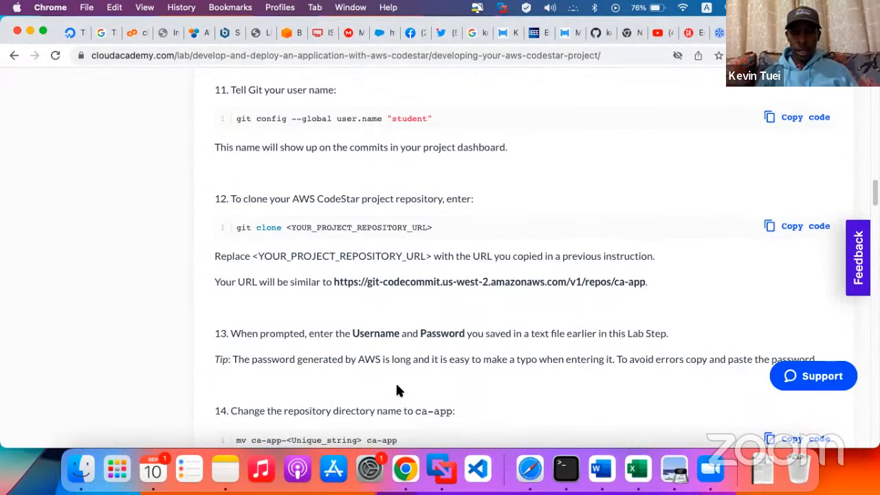
scroll(449, 379, "down", 5)
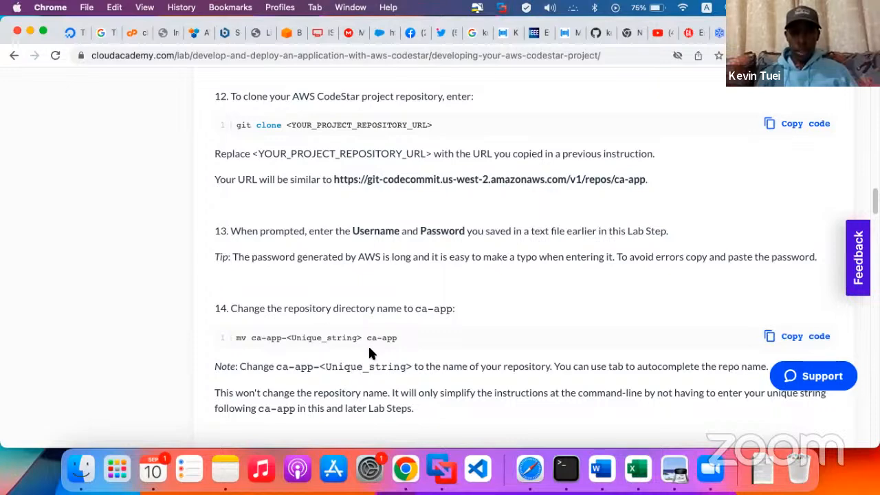
scroll(368, 348, "down", 1)
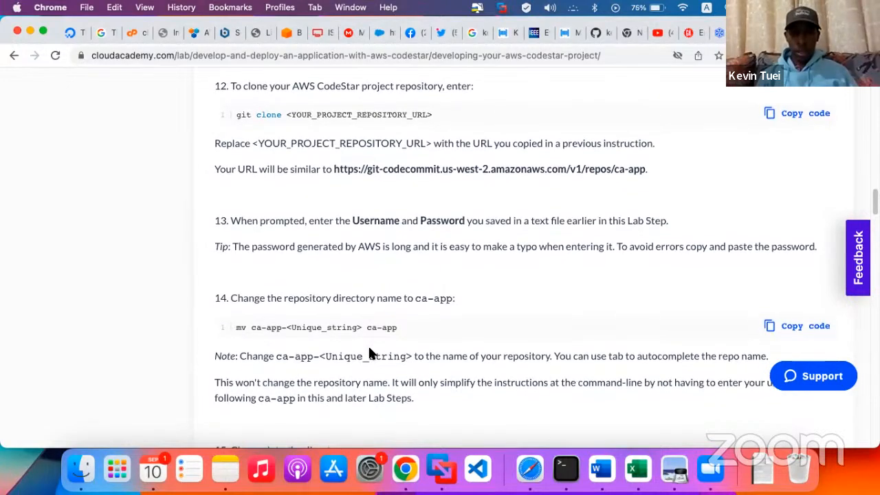
scroll(369, 352, "down", 3)
scroll(369, 353, "down", 3)
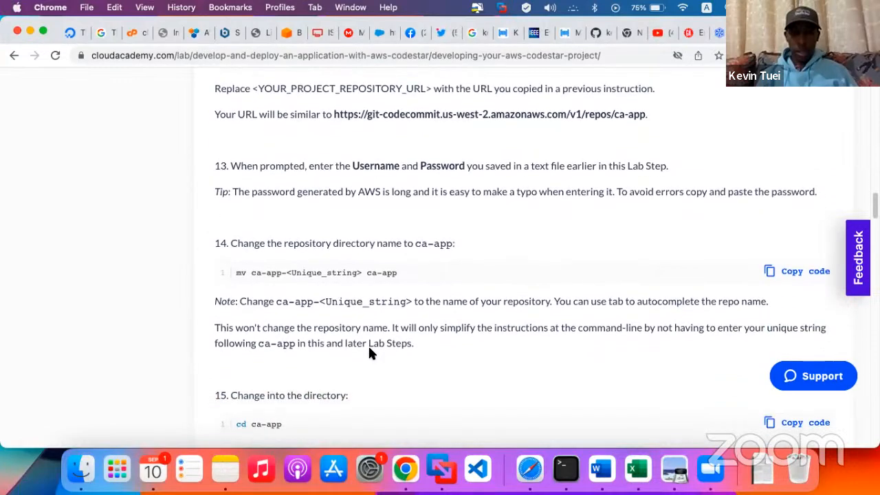
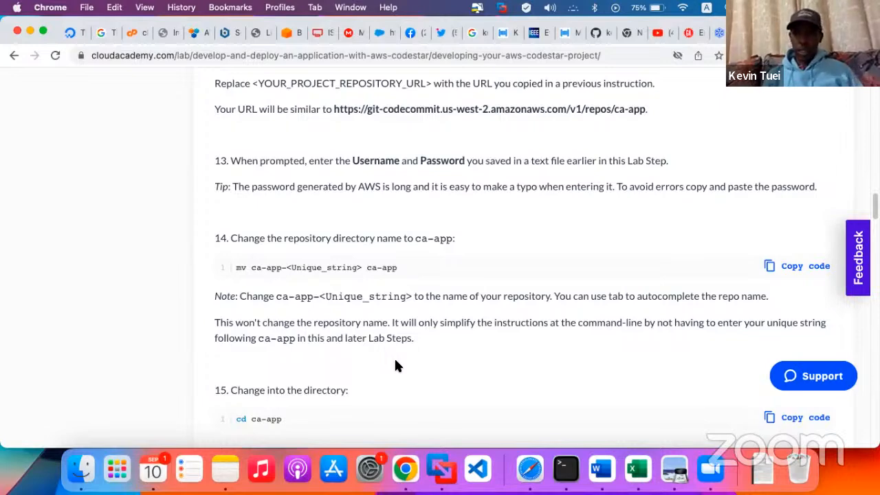
- Go back to the lab step's first instruction about IAM and switch to the AWS browser window
scroll(395, 366, "up", 15)
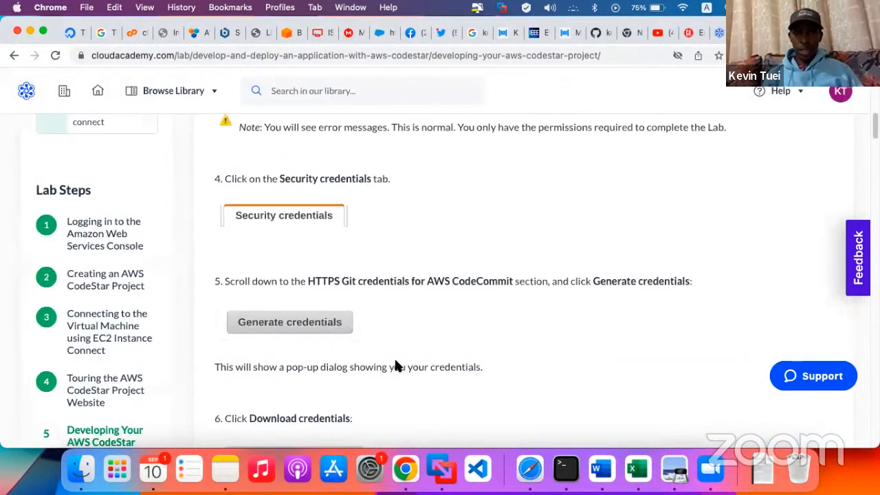
scroll(395, 366, "up", 10)
scroll(396, 366, "down", 2)
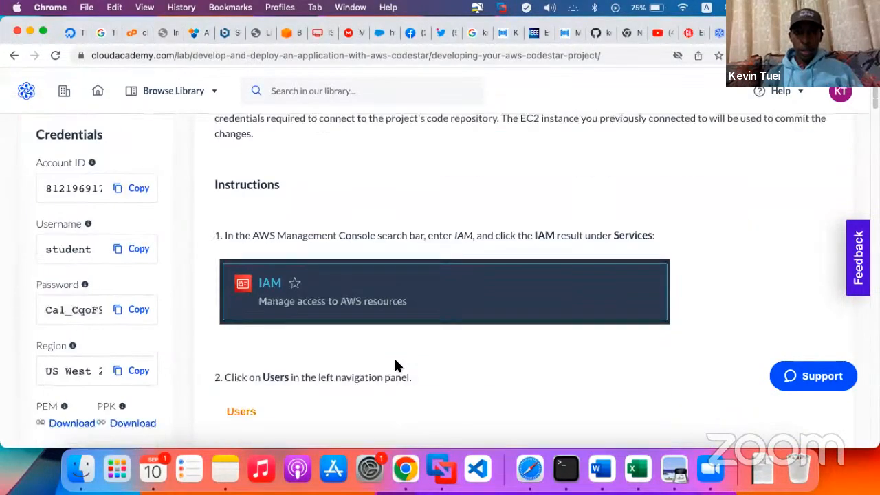
key("ctrl+Up")
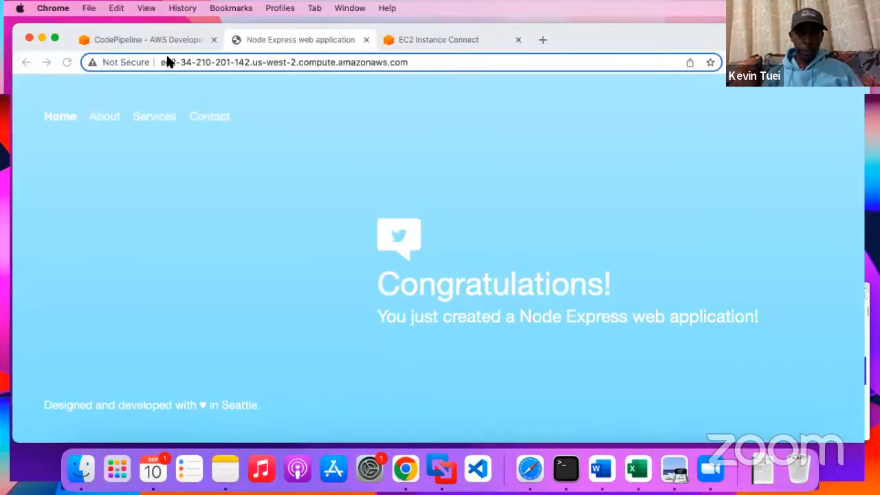
- Search the AWS console for IAM from the CodePipeline page and open its Users list
left_click(155, 42)
left_click(234, 89)
type("laa")
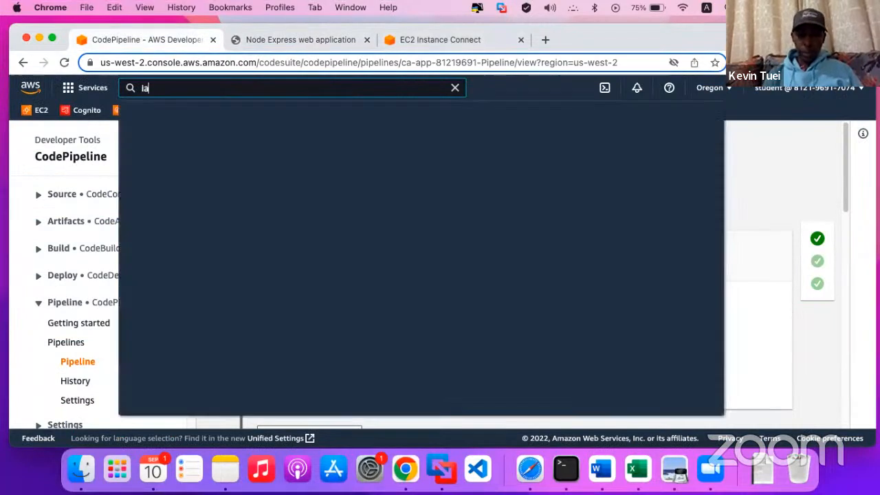
type("M")
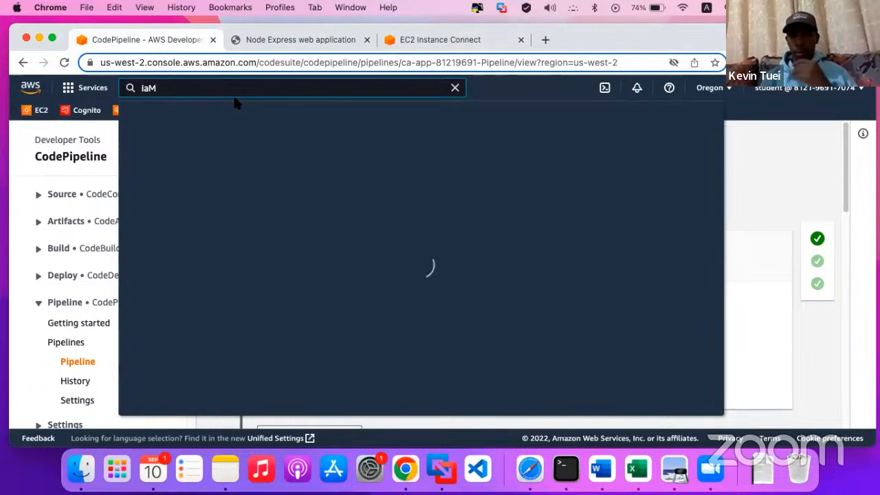
key("BackSpace")
key("BackSpace")
key("BackSpace")
type("IAM")
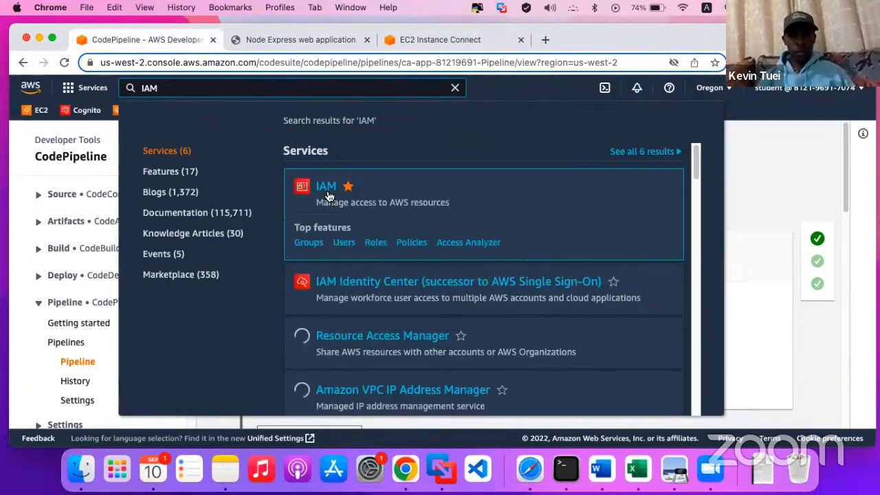
left_click(347, 244)
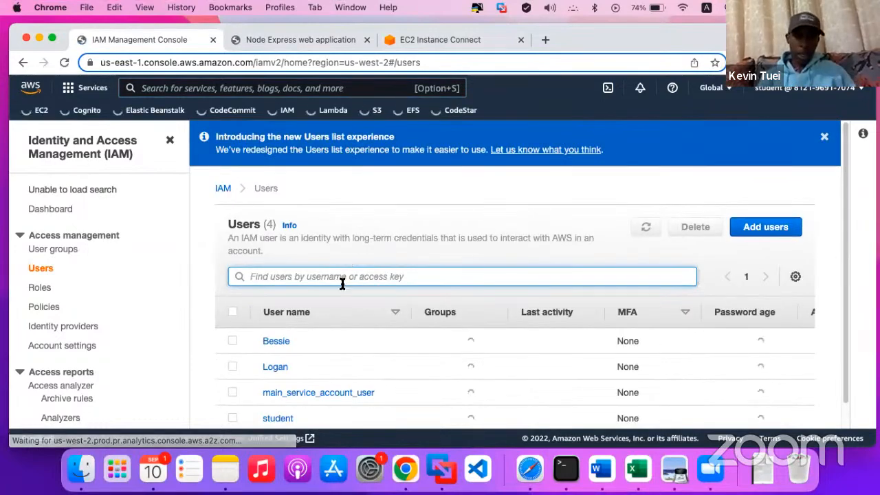
- Open the student user's page and look through its summary and permissions policies
scroll(341, 304, "down", 1)
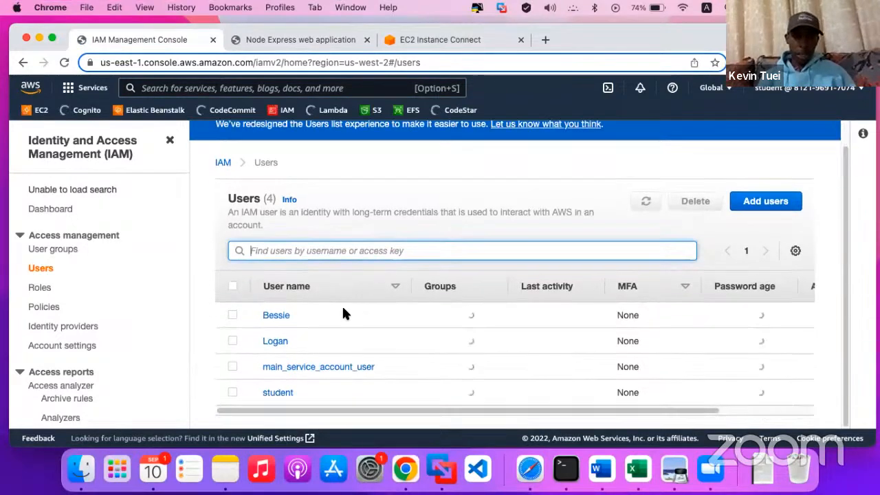
left_click(277, 394)
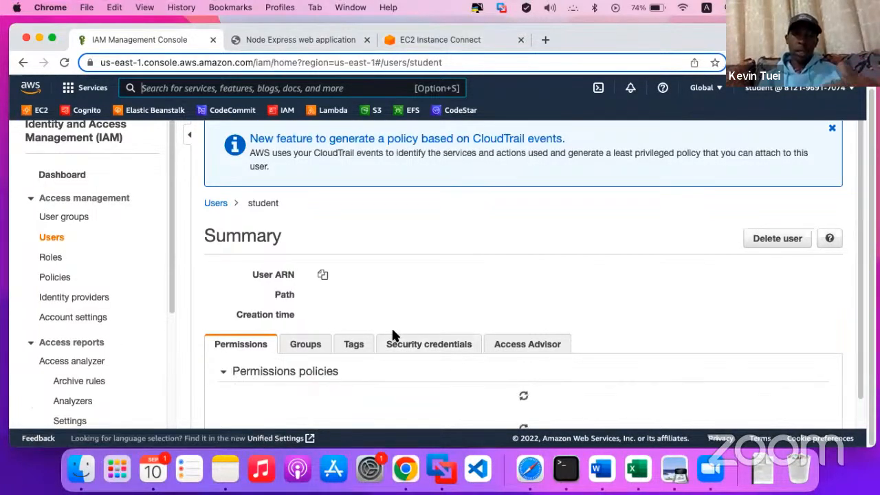
scroll(424, 290, "down", 1)
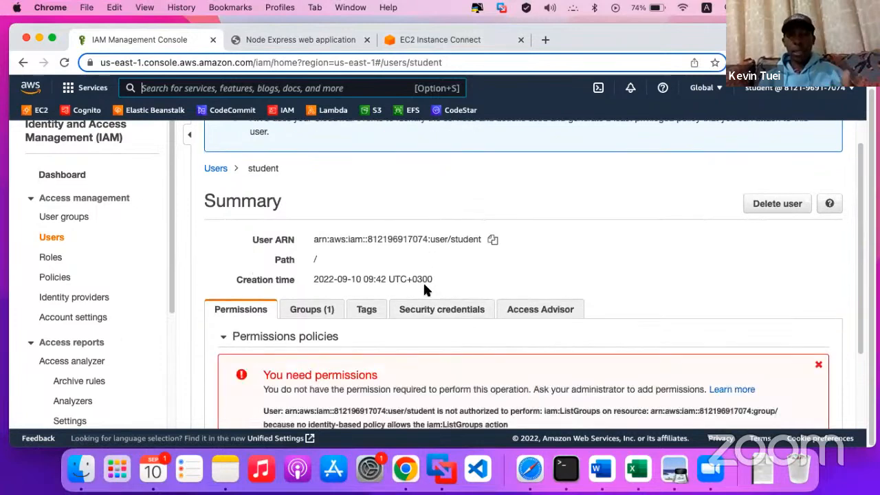
scroll(424, 290, "down", 3)
scroll(425, 287, "down", 1)
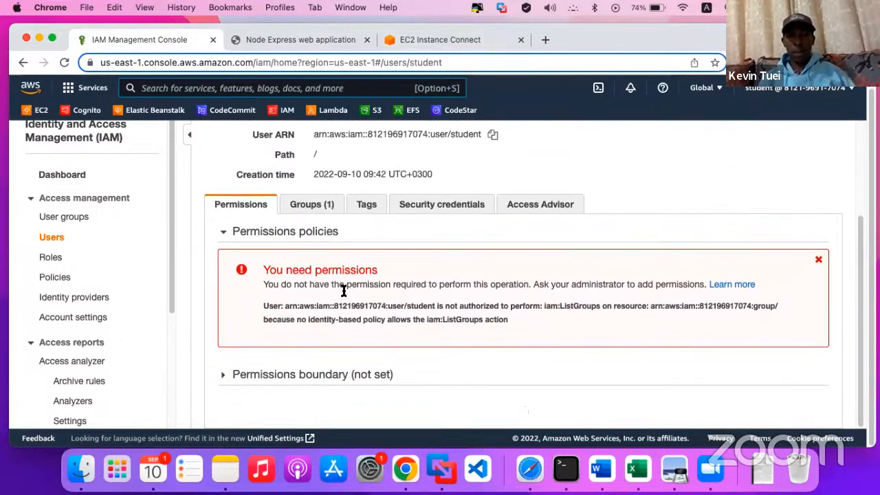
scroll(343, 290, "down", 2)
scroll(323, 284, "up", 5)
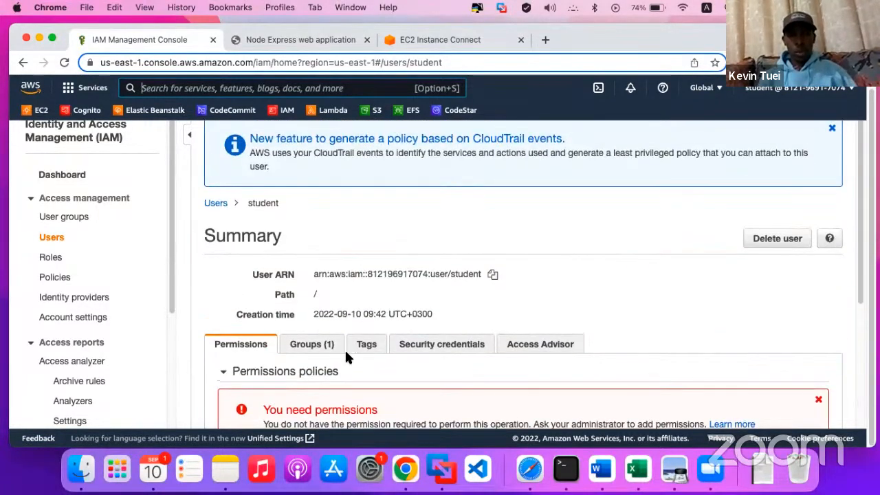
scroll(348, 359, "down", 3)
scroll(464, 303, "up", 3)
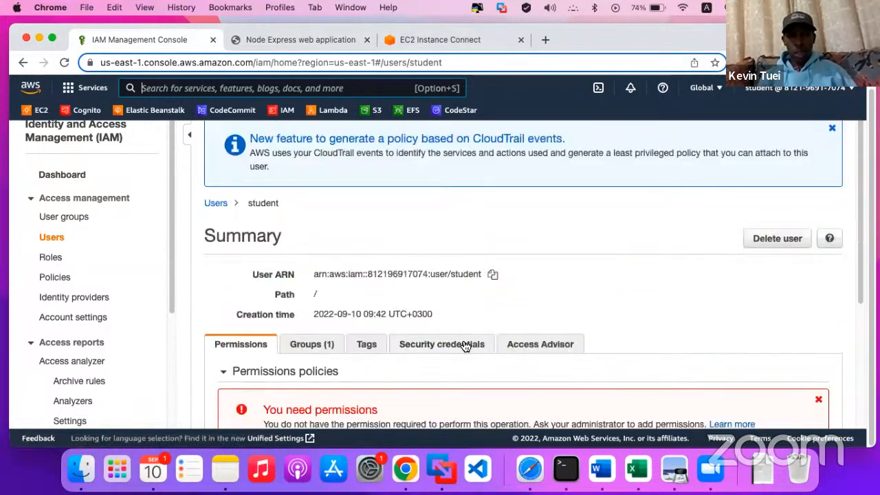
- Generate HTTPS Git credentials for AWS CodeCommit in the student user's security credentials and download the credentials file
left_click(466, 345)
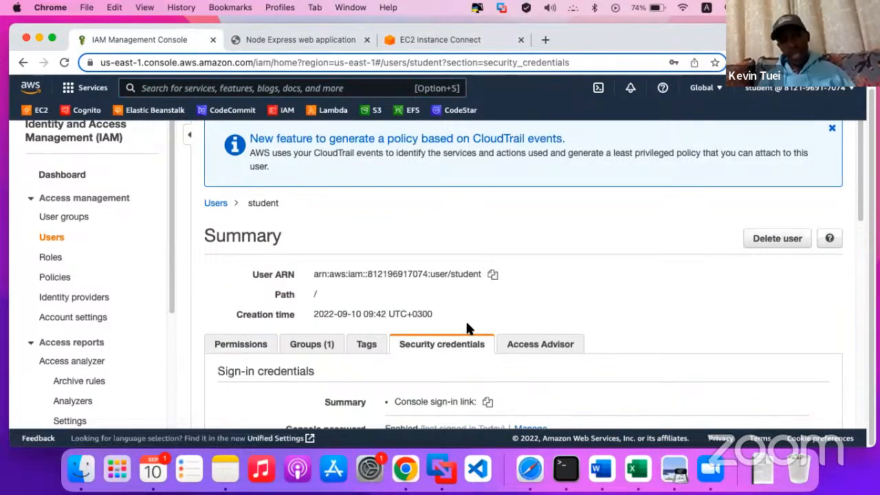
scroll(459, 329, "down", 10)
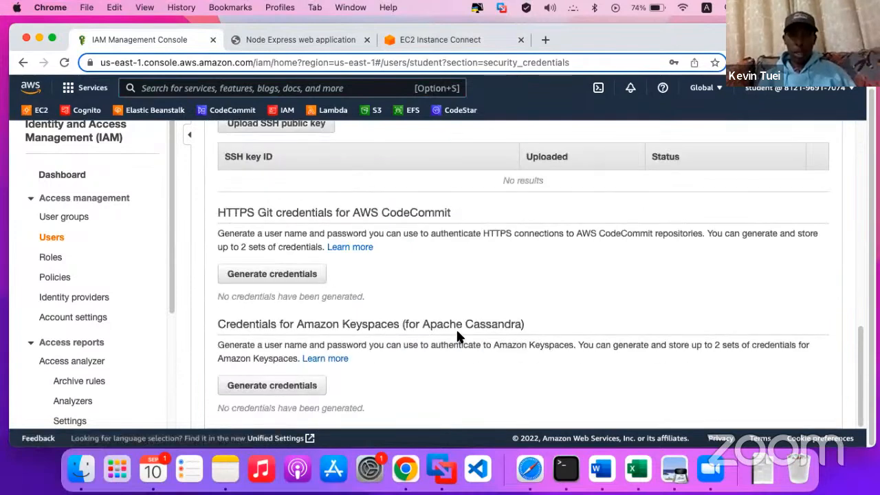
left_click(311, 275)
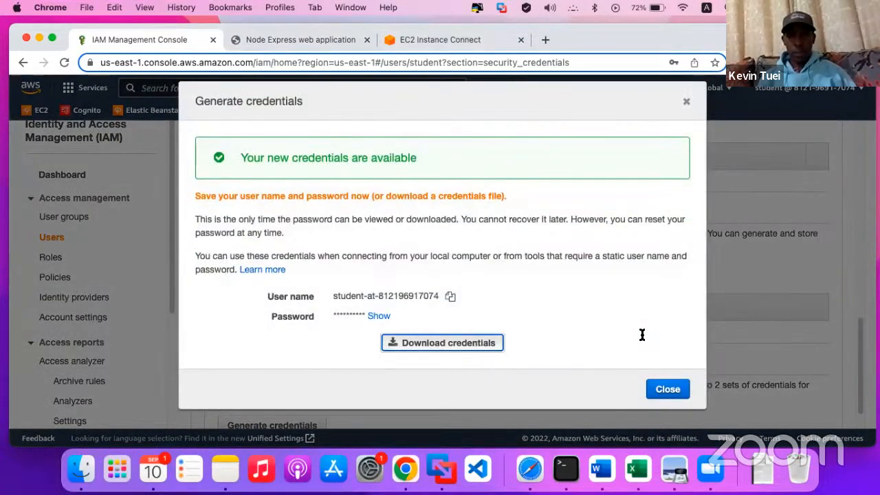
left_click(444, 342)
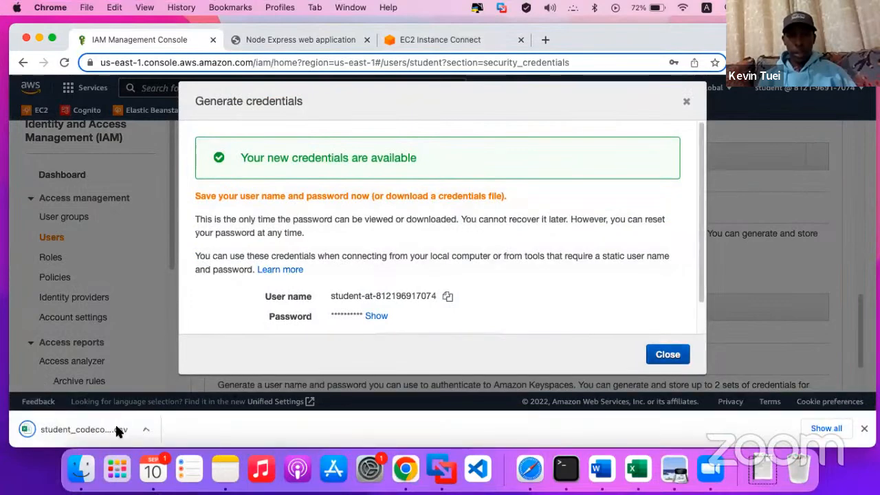
- Open the downloaded CodeCommit credentials CSV file in Excel, view its user name and password columns, and minimize the workbook
left_click(117, 429)
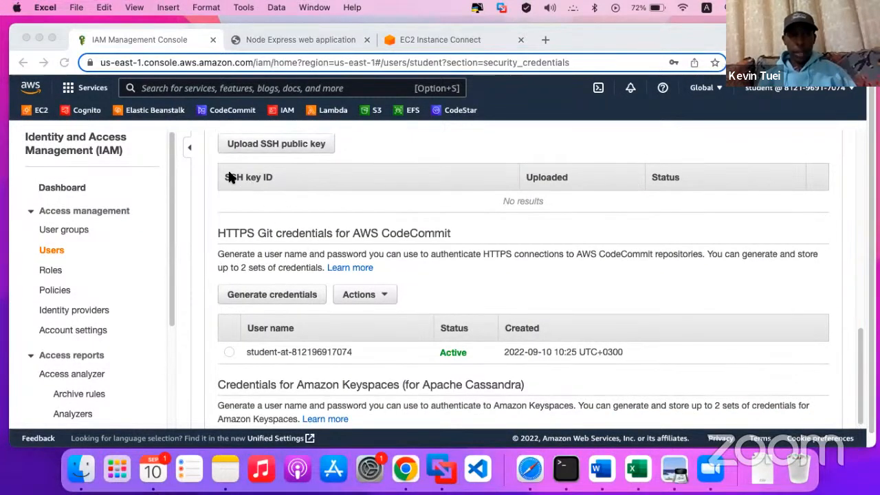
scroll(192, 148, "up", 5)
scroll(197, 177, "up", 5)
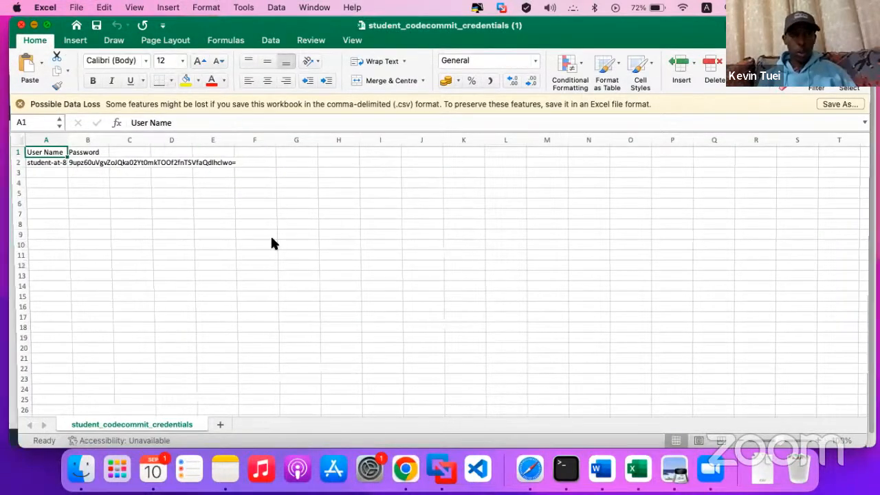
key("super+m")
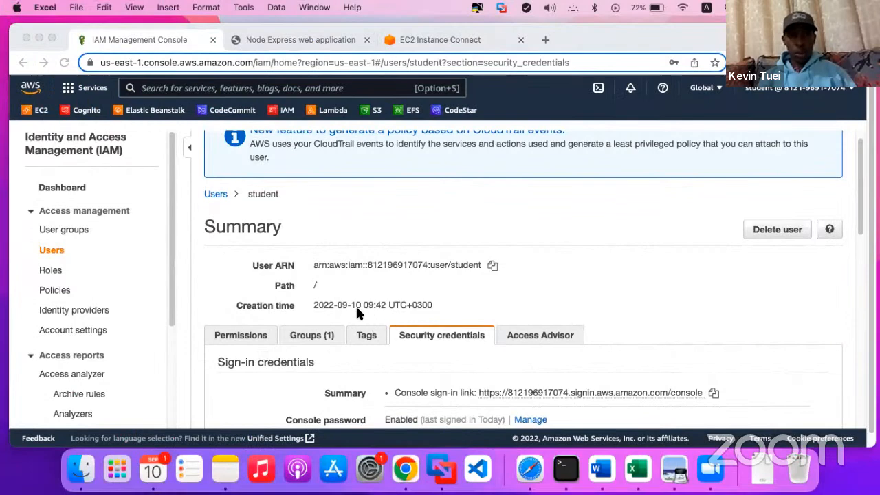
- Return to the IAM browser window and open the CodeCommit repositories list from the favorite services
scroll(349, 303, "up", 1)
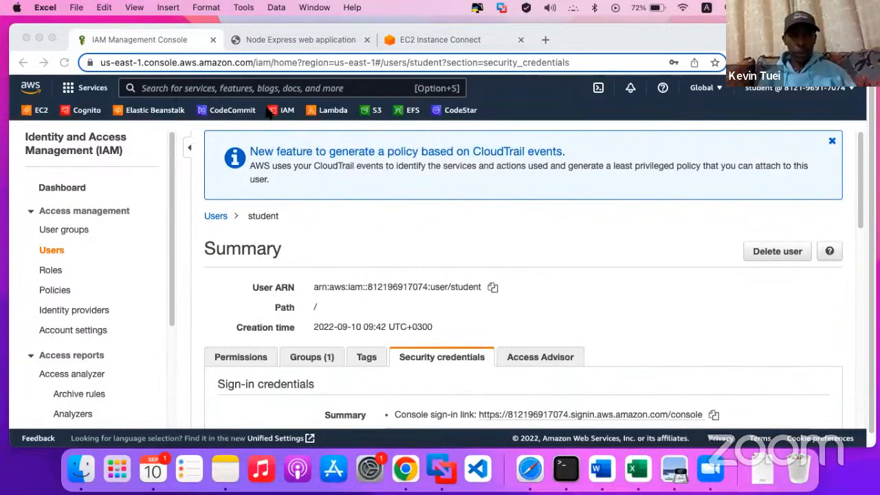
left_click(230, 117)
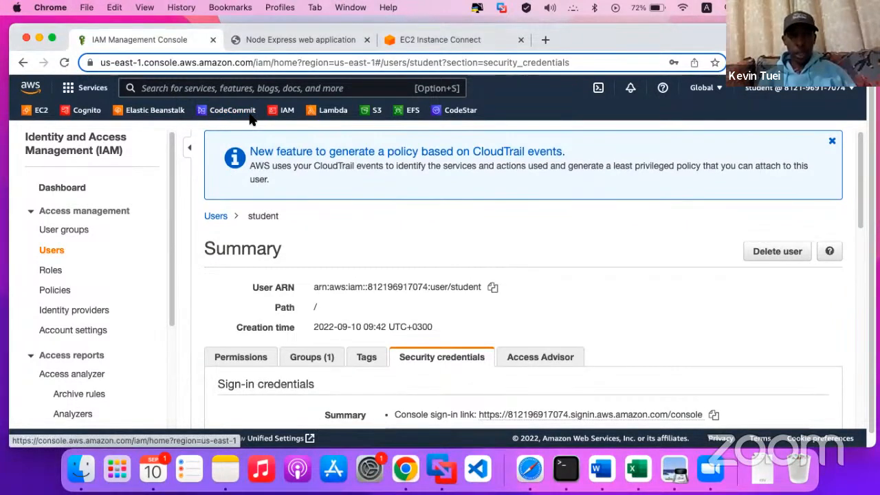
left_click(220, 115)
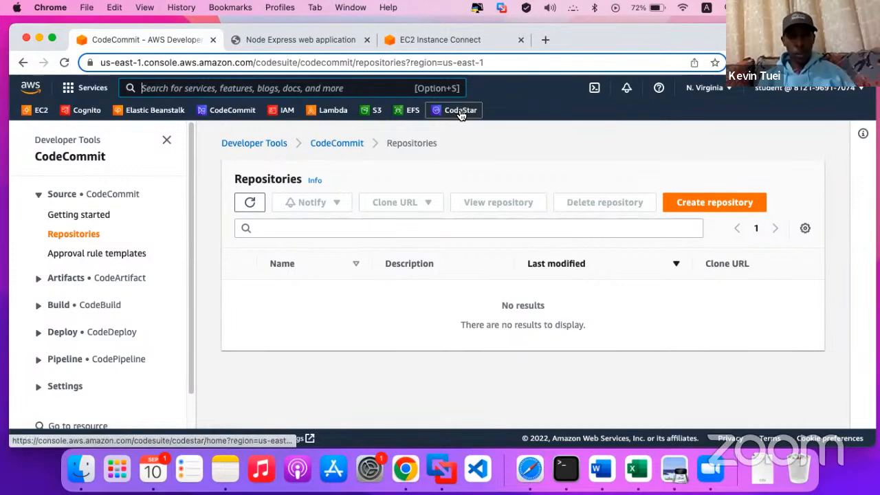
- Switch to the Cloud Academy lab page, read instructions 6 to 10 on cloning the repository, and return to the AWS browser window
key("ctrl+Up")
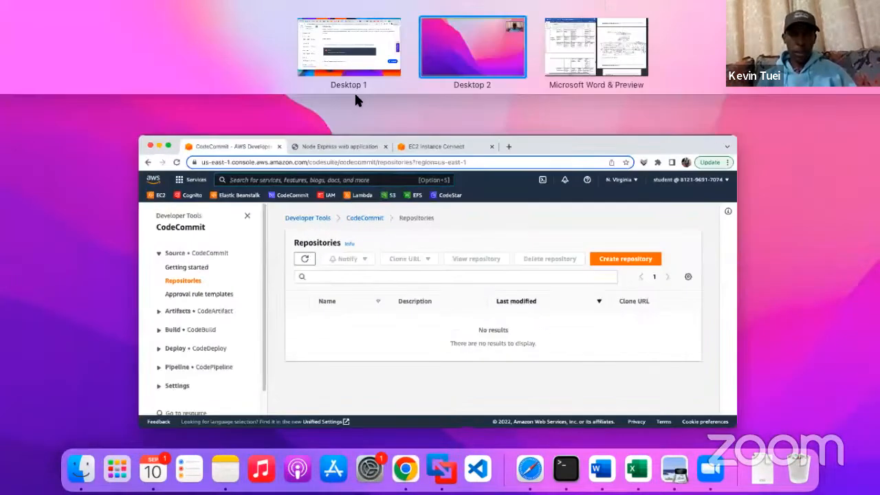
left_click(356, 96)
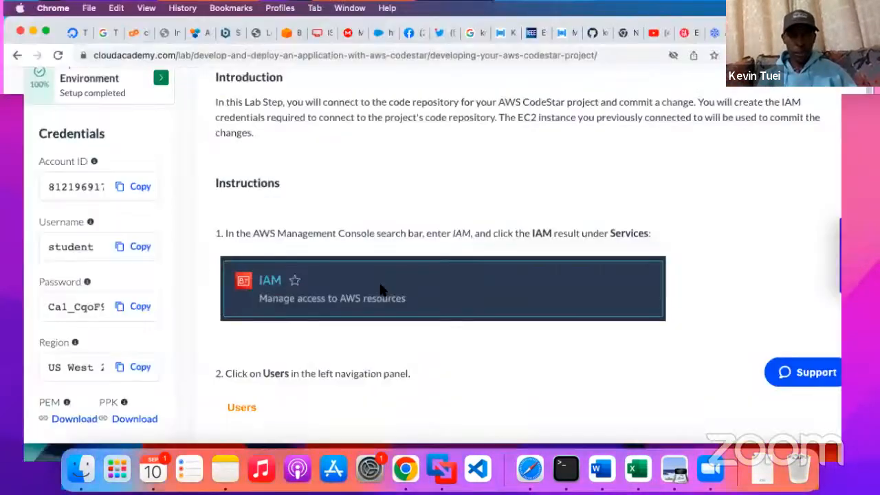
scroll(371, 309, "down", 15)
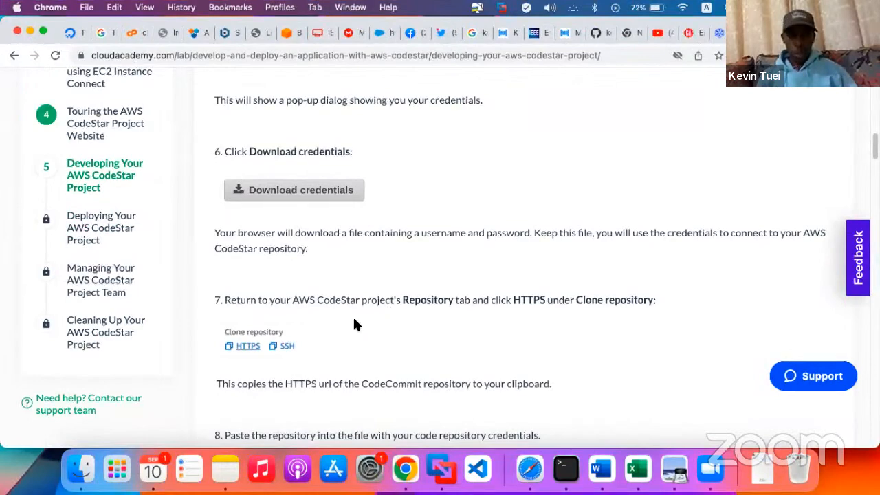
scroll(321, 383, "down", 5)
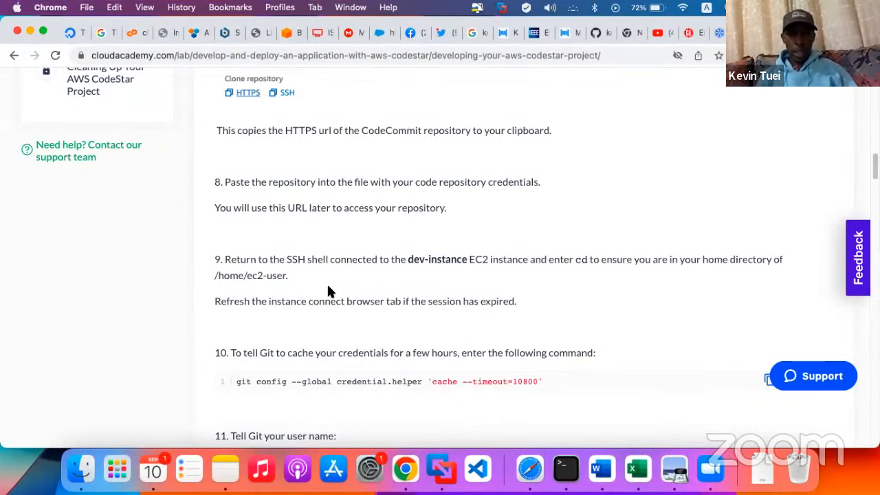
key("ctrl+Up")
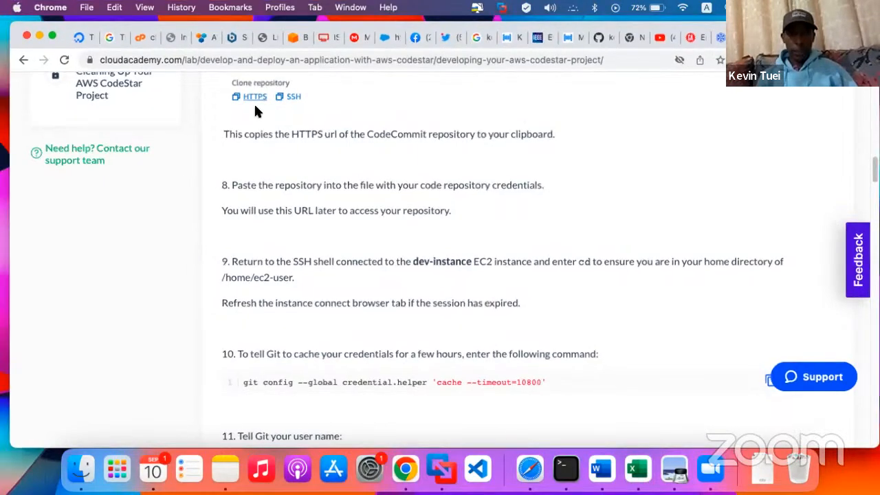
left_click(394, 84)
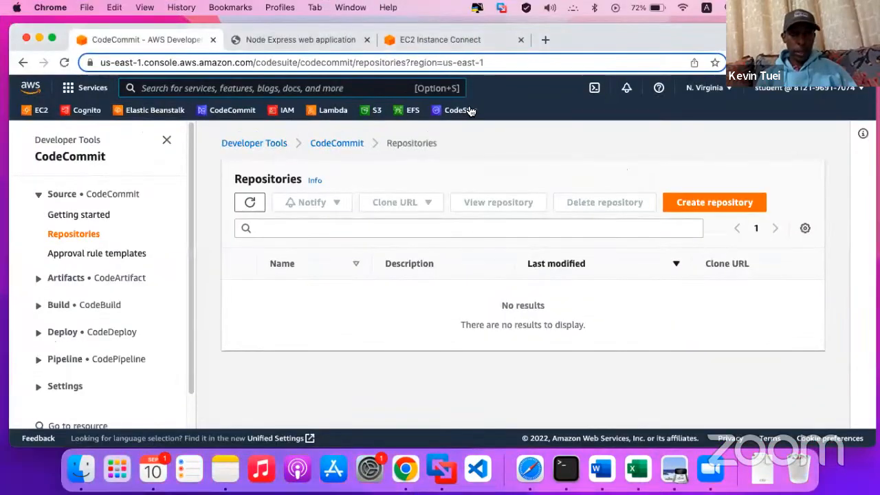
- Open CodeStar, check its Projects list, and go back to look through the service's getting started page
left_click(470, 110)
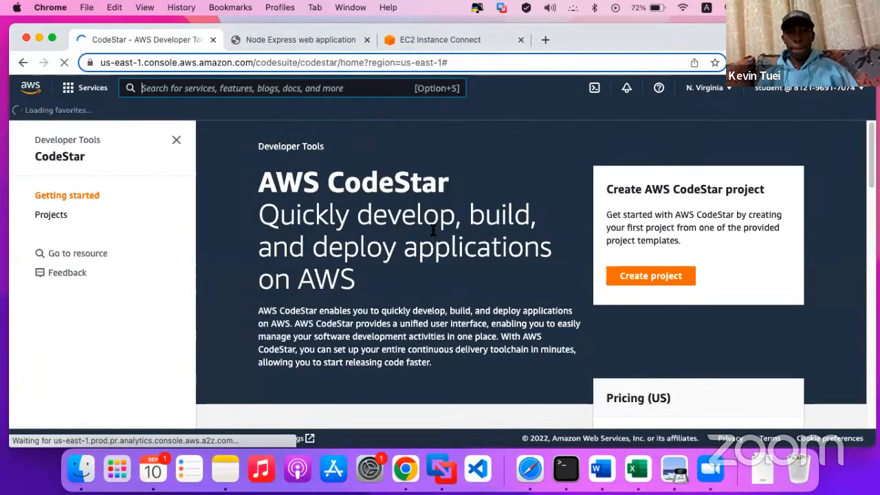
scroll(403, 249, "down", 5)
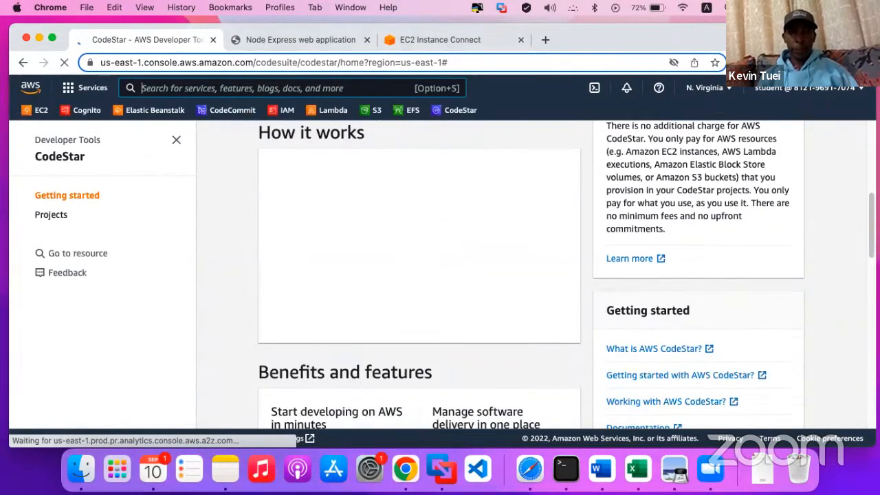
left_click(85, 216)
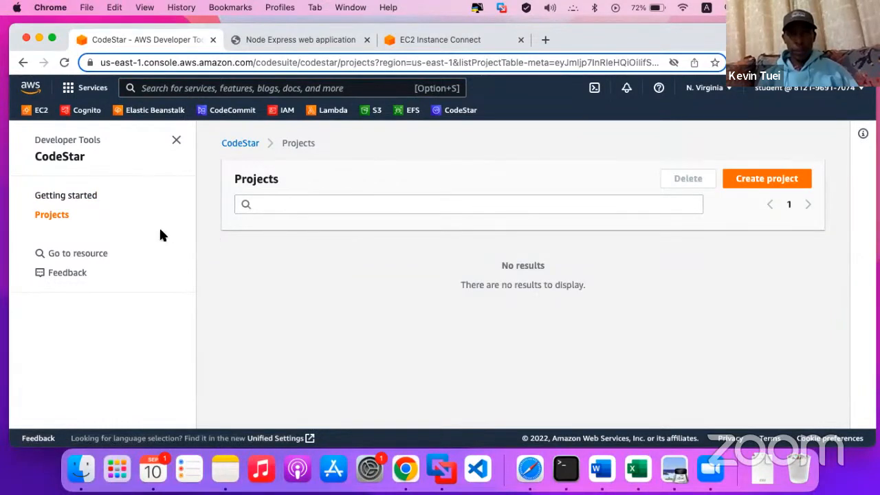
left_click(227, 146)
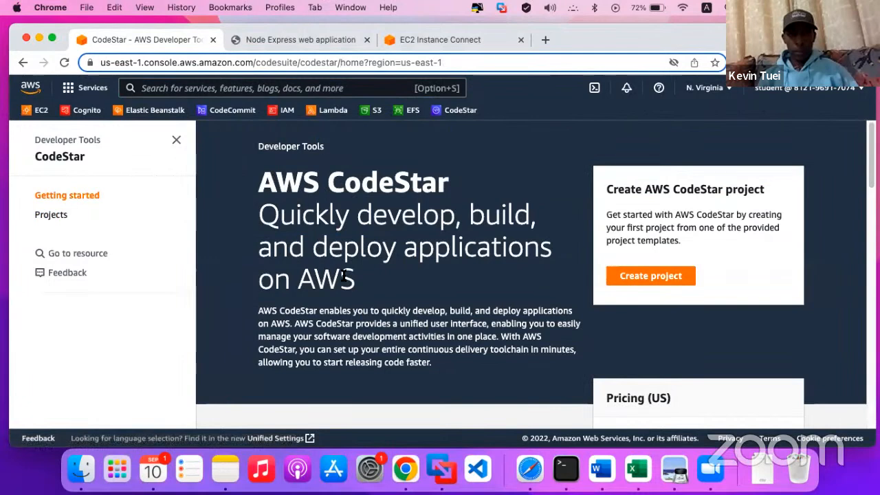
scroll(153, 264, "down", 5)
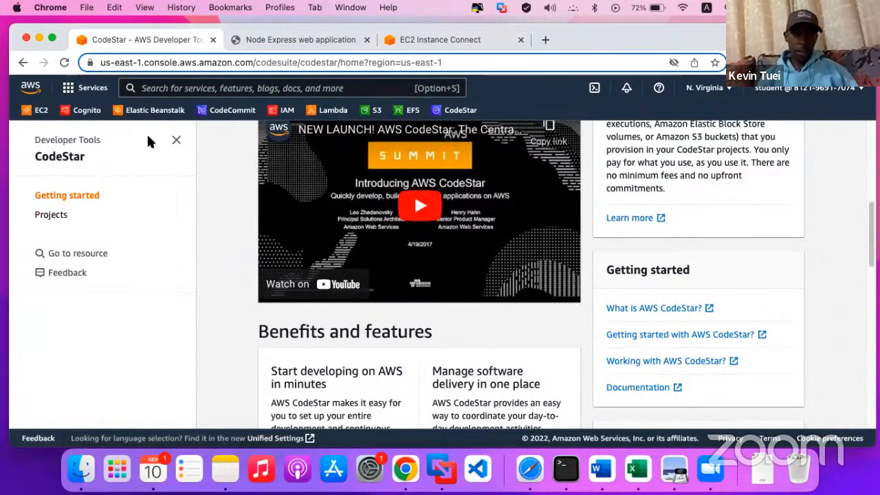
- Reload the deployed Node Express web application page and reopen the Projects list in CodeStar
left_click(264, 40)
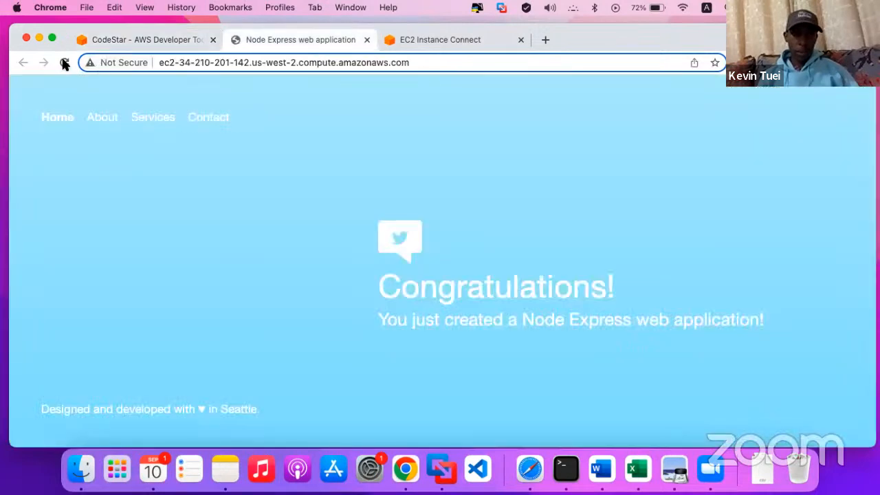
left_click(63, 63)
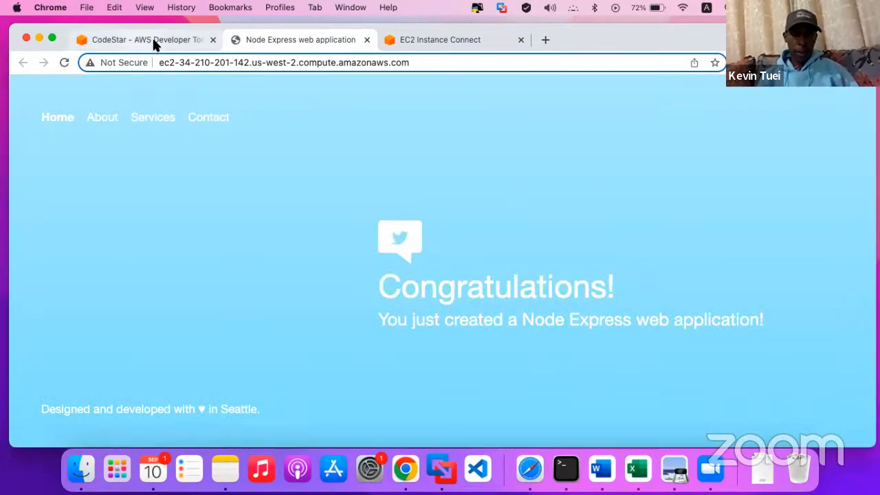
left_click(152, 41)
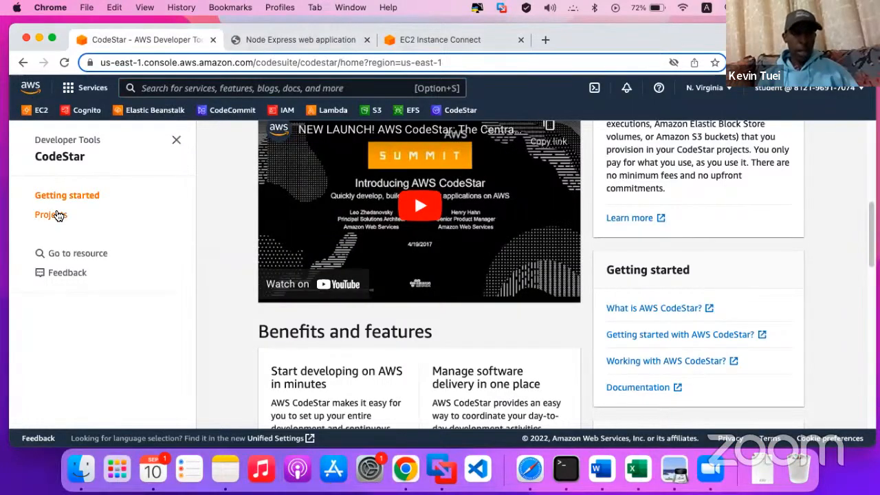
left_click(59, 216)
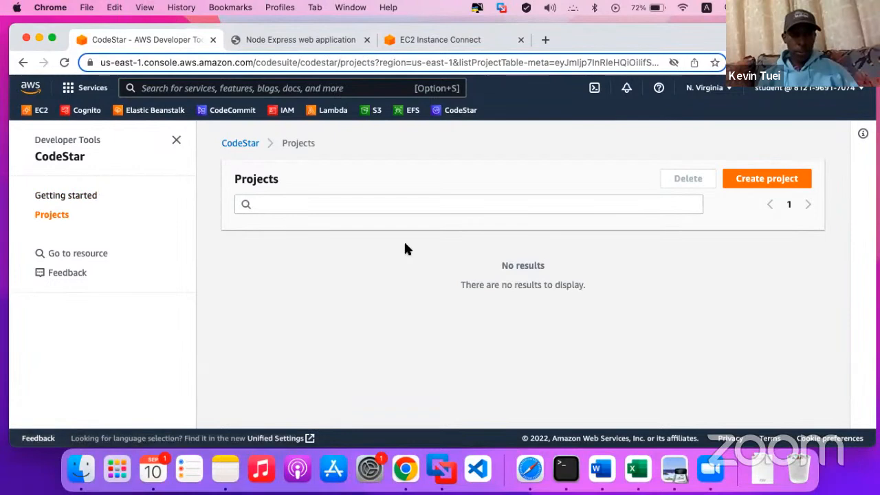
- Look over the AWS CodeStar getting-started page, including its benefits and features
left_click(365, 205)
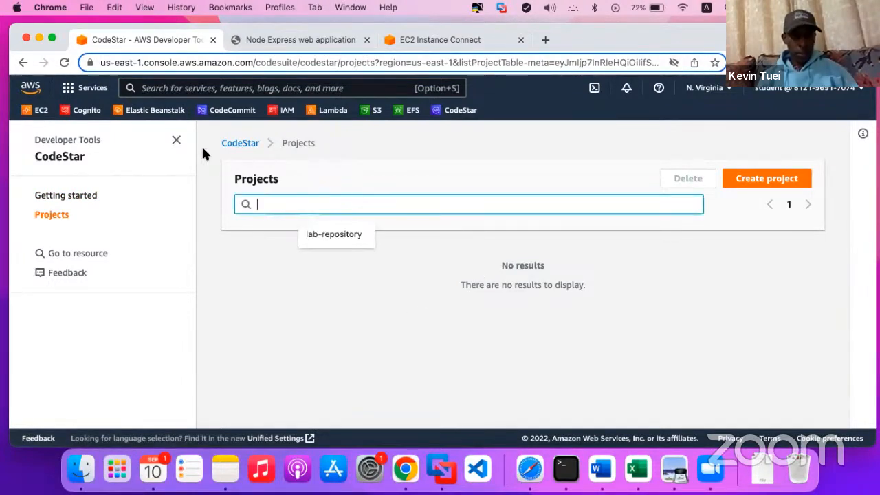
left_click(249, 144)
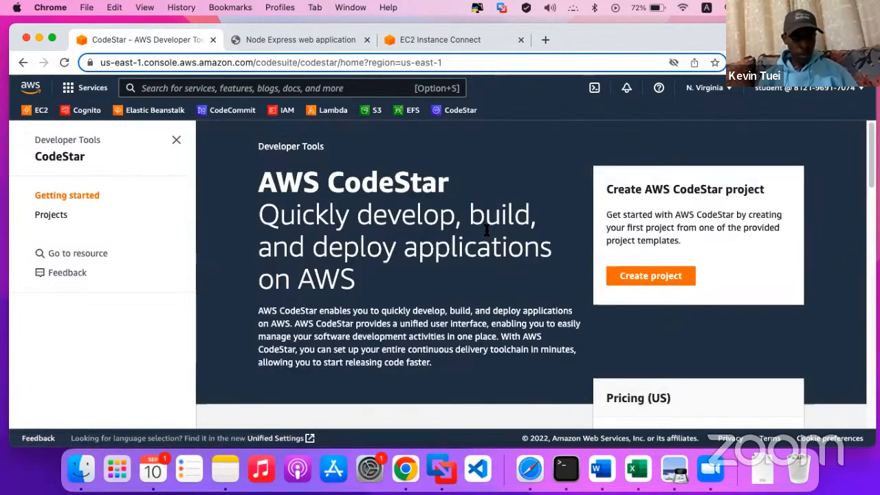
scroll(498, 238, "down", 5)
scroll(499, 238, "down", 3)
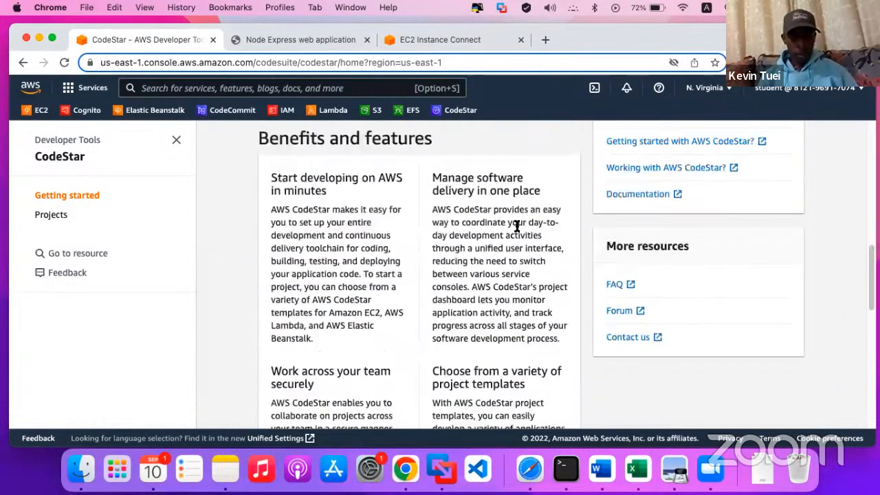
scroll(468, 287, "up", 10)
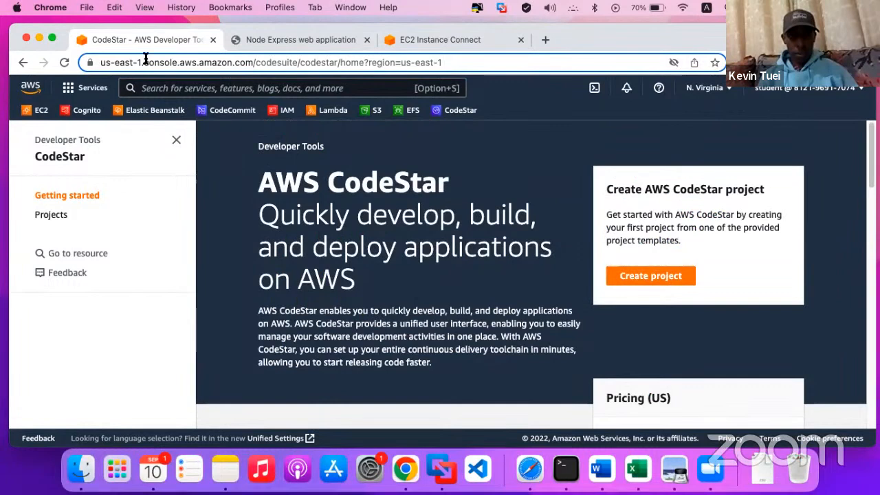
- Return to the CodeStar project list for the Oregon (us-west-2) region
left_click(28, 67)
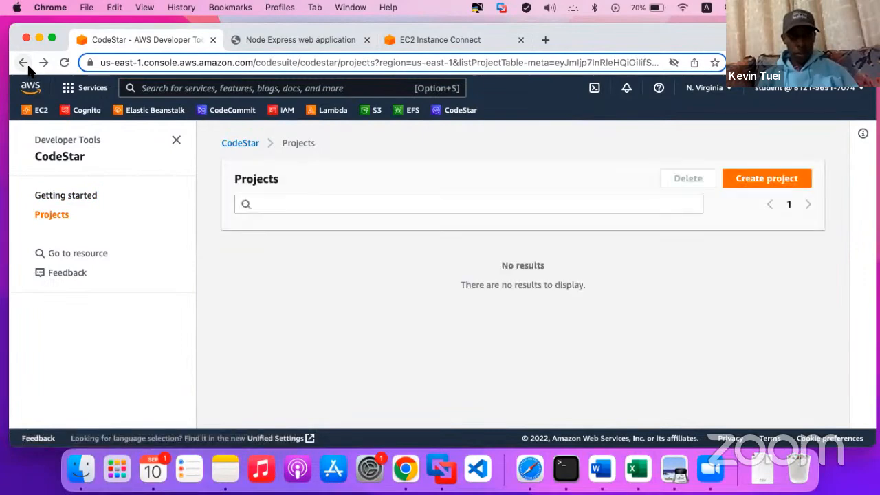
left_click(28, 65)
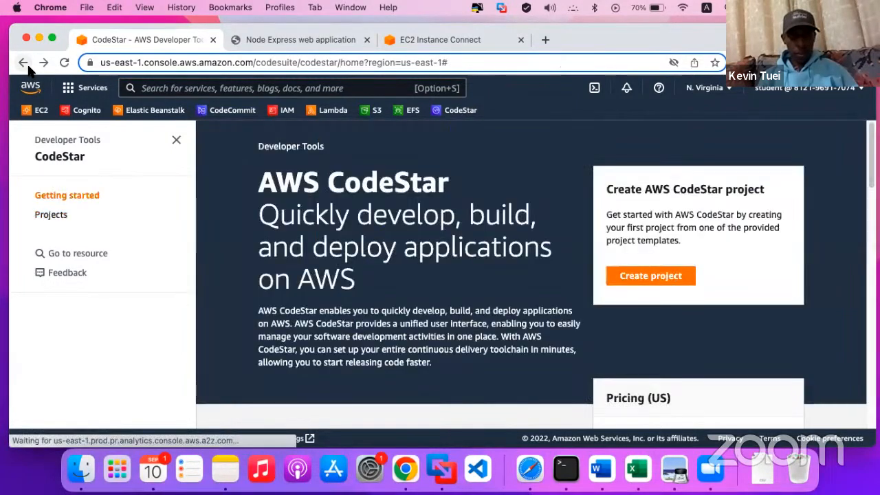
left_click(24, 65)
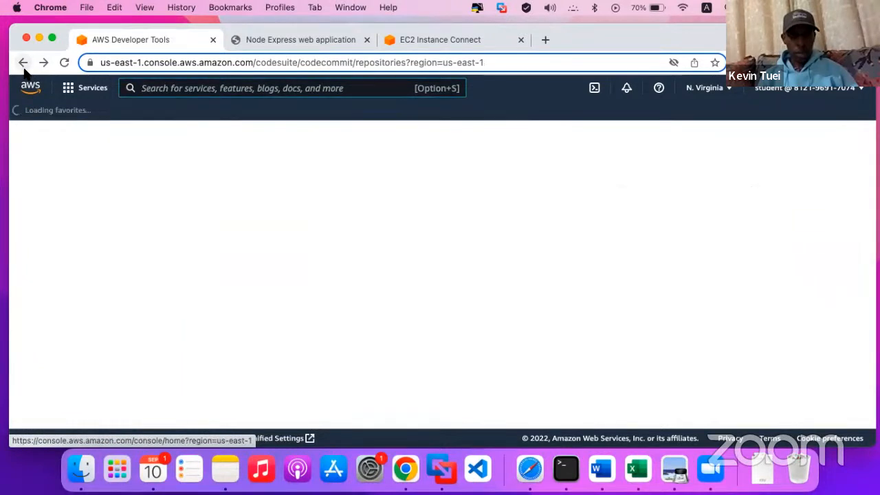
left_click(23, 67)
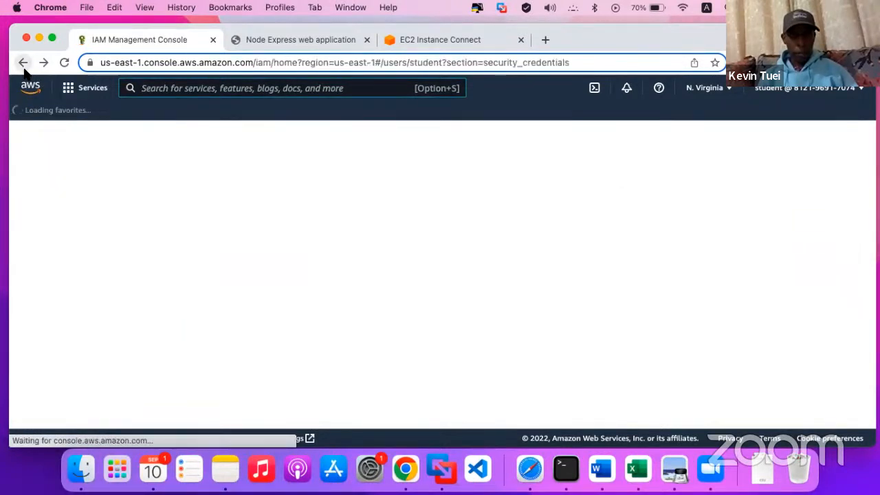
left_click(23, 66)
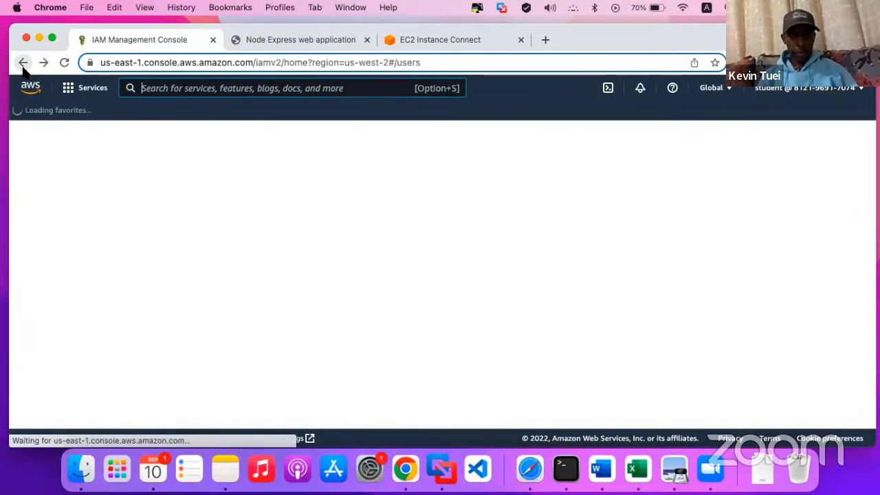
left_click(24, 64)
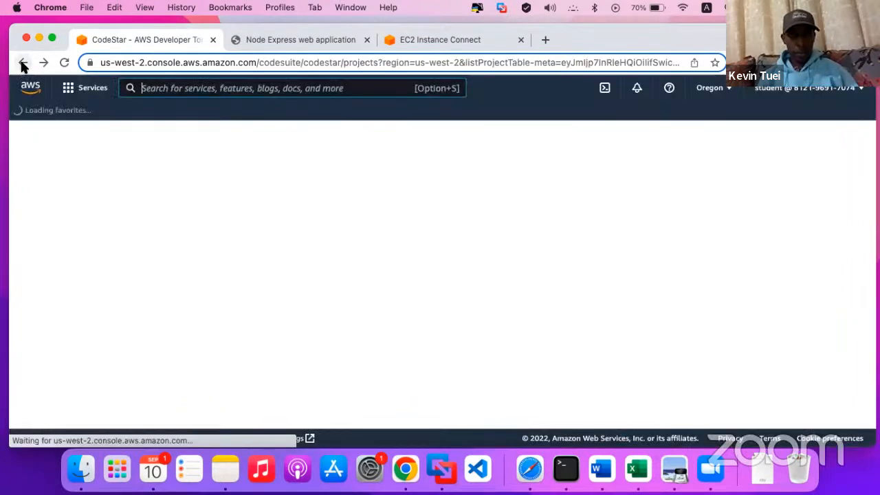
left_click(23, 64)
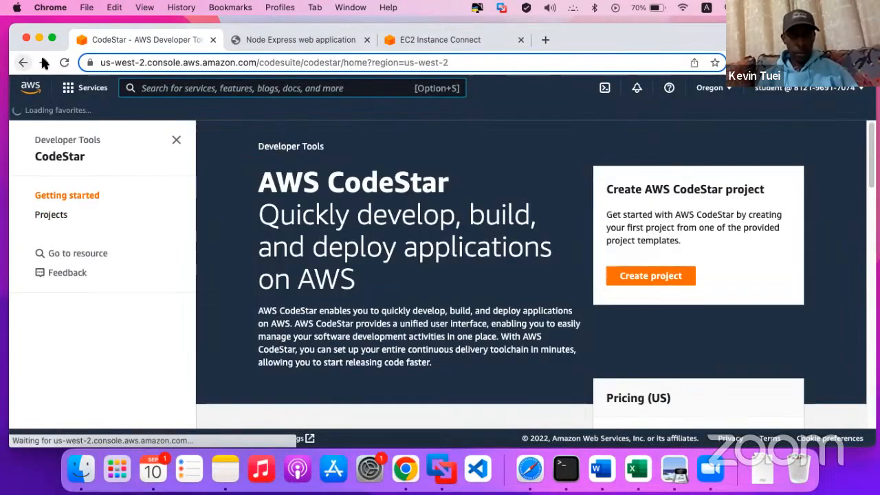
left_click(23, 64)
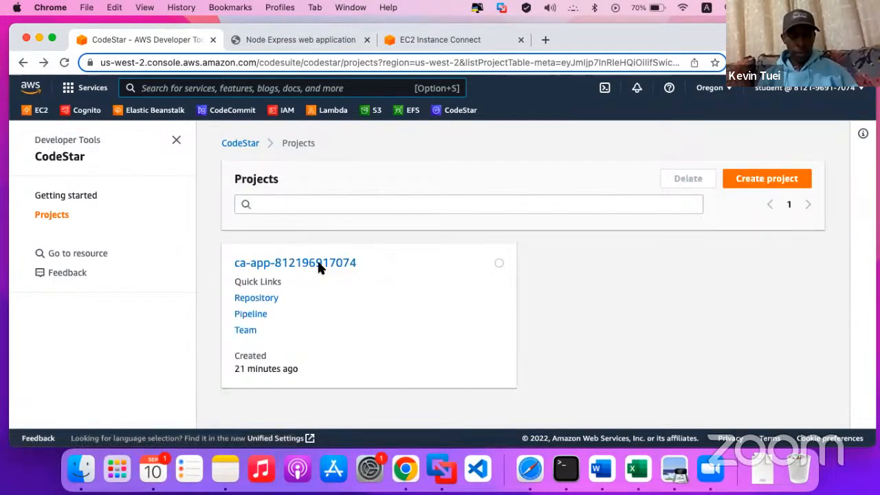
- Open the ca-app project and review its repository details, most recent commit and pull requests
left_click(316, 265)
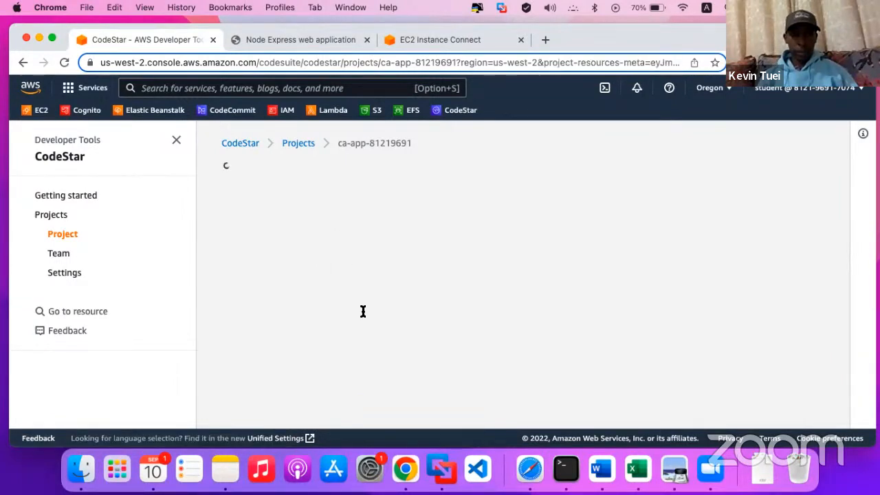
scroll(351, 298, "down", 1)
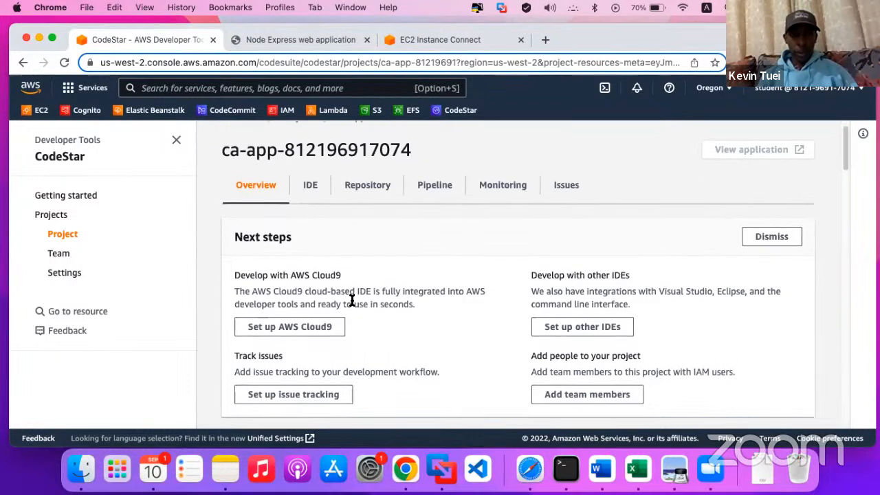
left_click(367, 187)
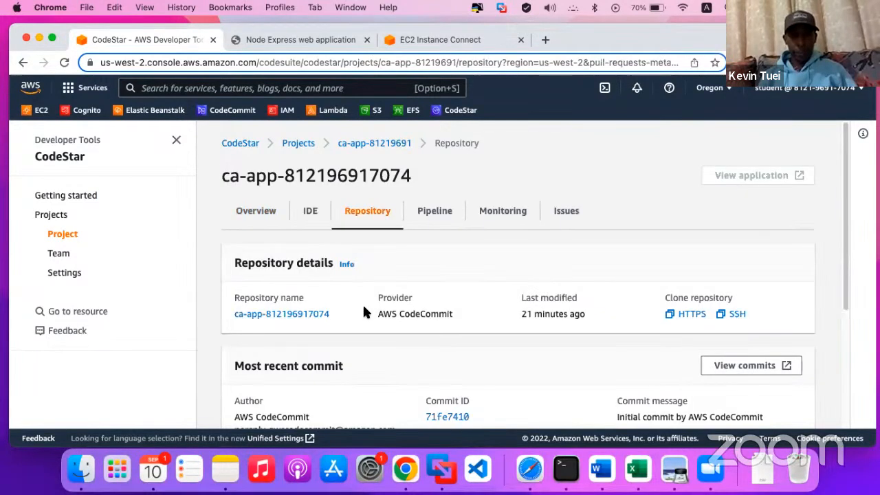
scroll(363, 310, "down", 2)
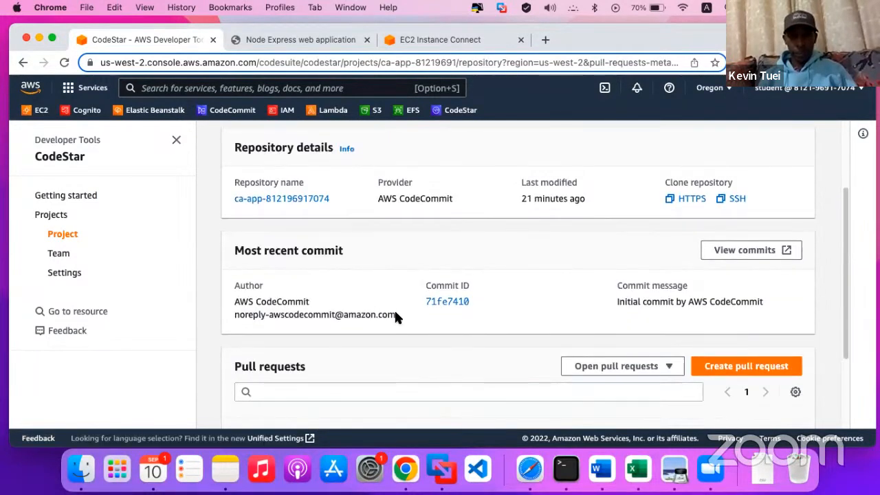
scroll(396, 315, "down", 2)
scroll(396, 316, "up", 2)
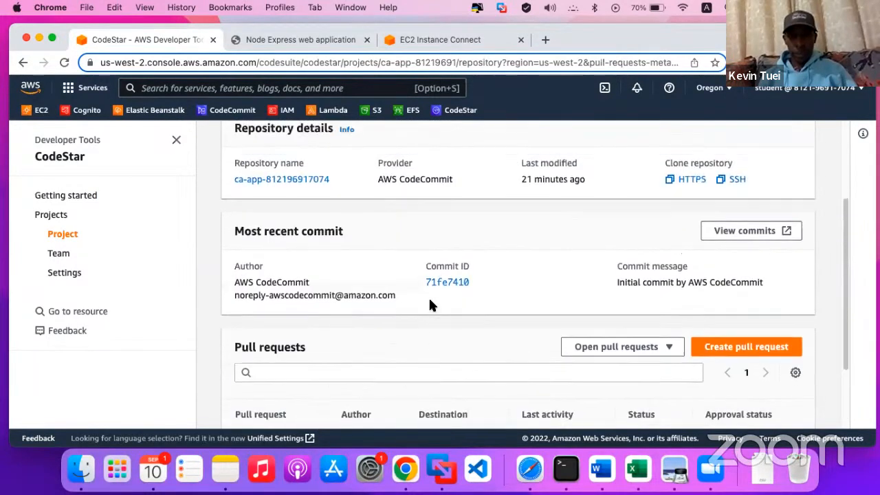
- Copy the repository's HTTPS clone URL and paste it into cell C2 of the student_codecommit_credentials workbook in Excel
left_click(679, 184)
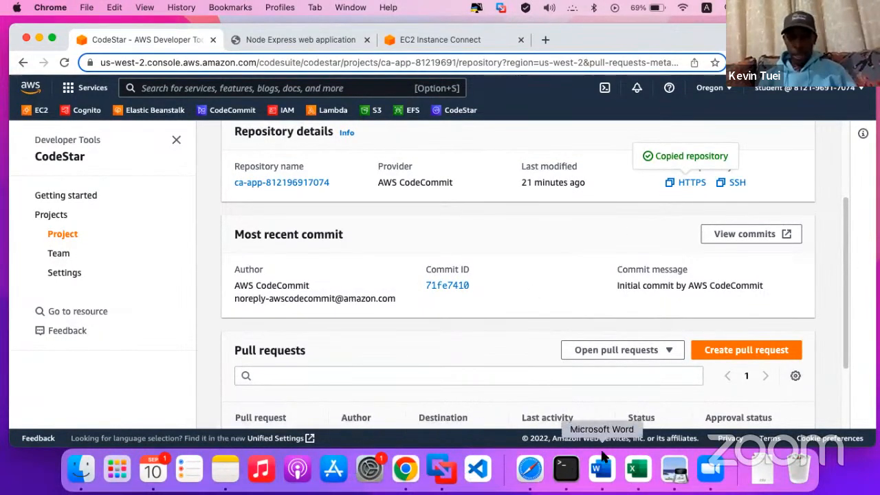
left_click(639, 469)
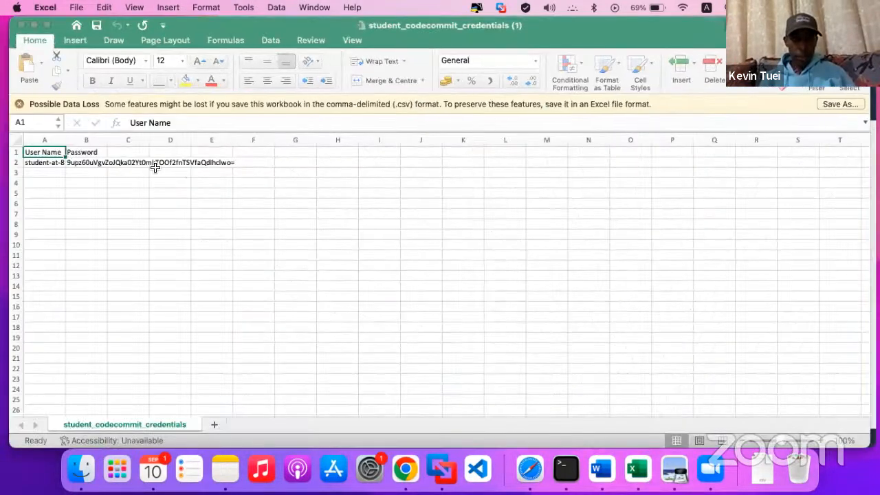
left_click(122, 163)
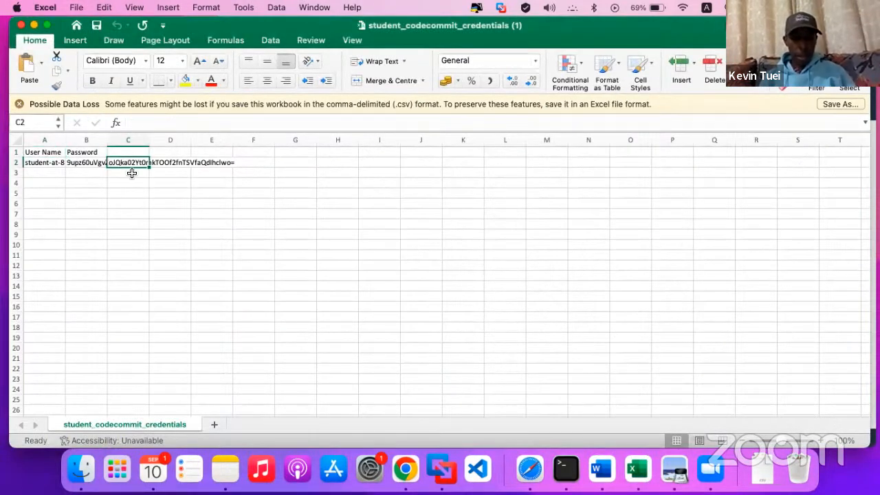
key("super+v")
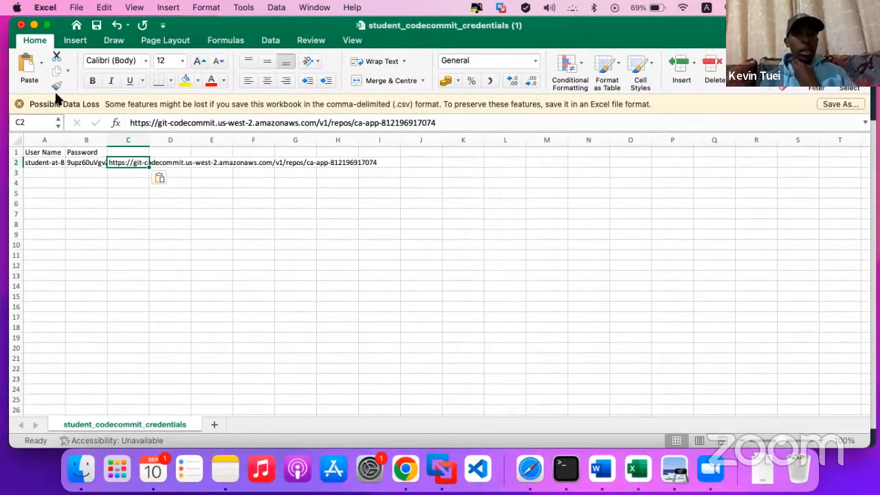
left_click(34, 25)
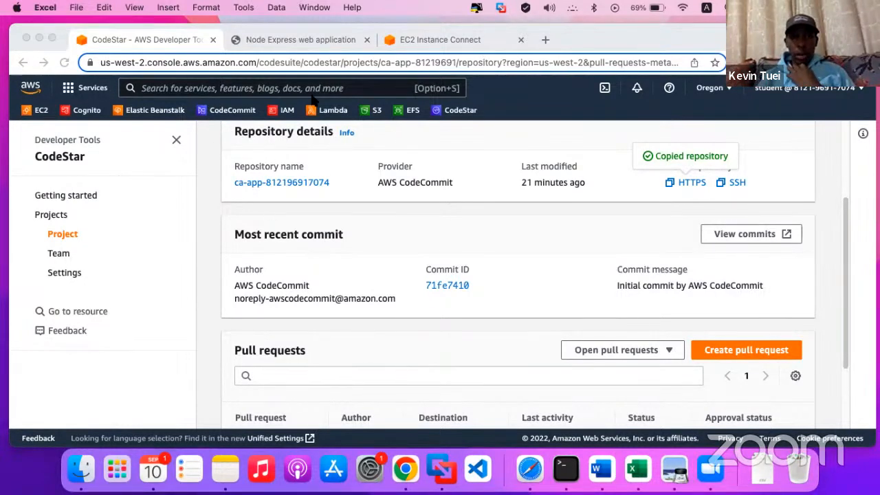
- Check the current working directory in the EC2 Instance Connect shell with pwd
left_click(409, 45)
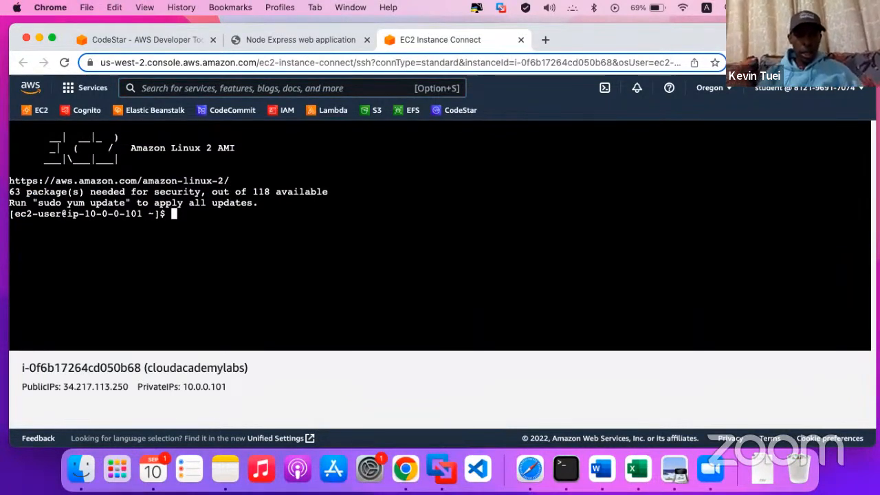
type("cd")
key("BackSpace")
key("BackSpace")
type("pwd")
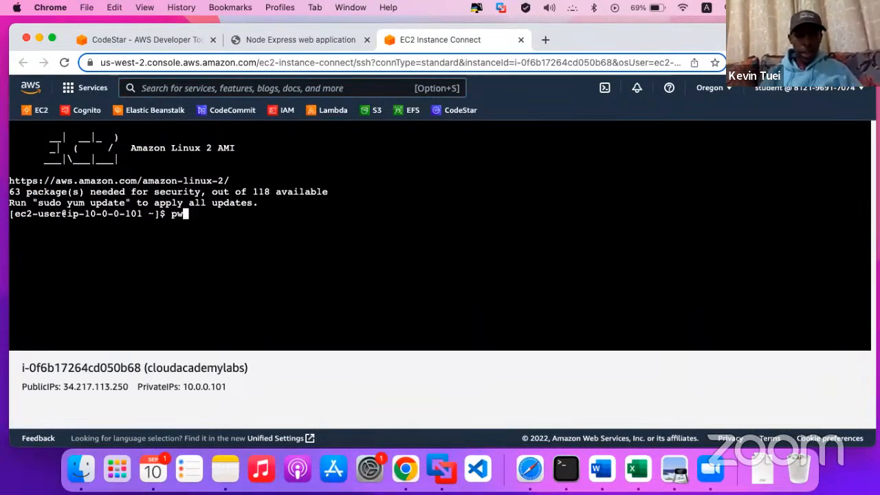
key("Return")
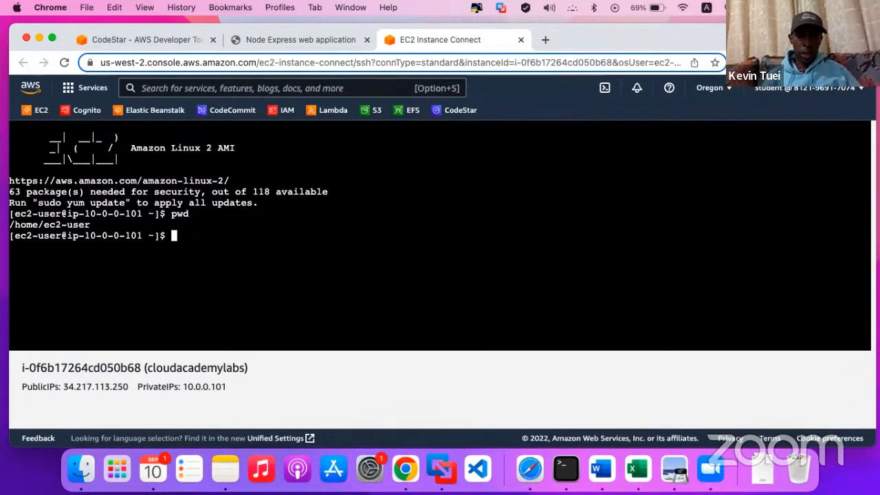
- Copy git config --global credential.helper 'cache --timeout=10800' from the lab instructions and run it in the EC2 shell
key("ctrl+Up")
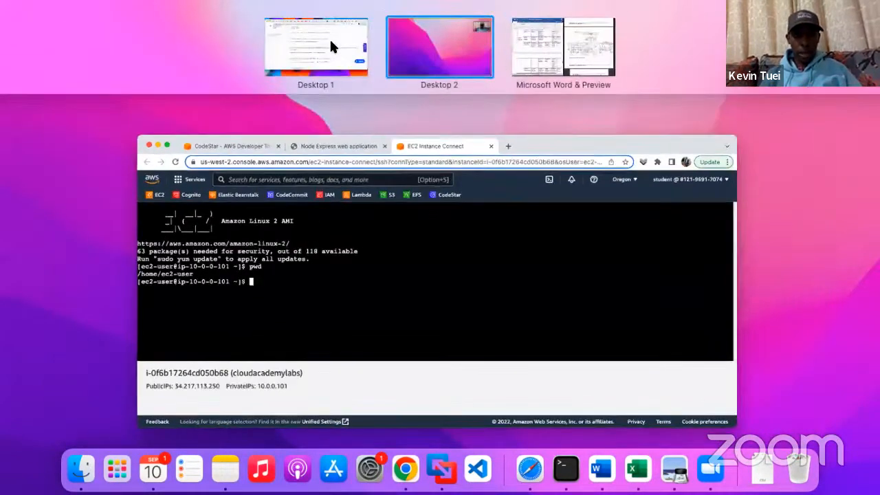
left_click(329, 38)
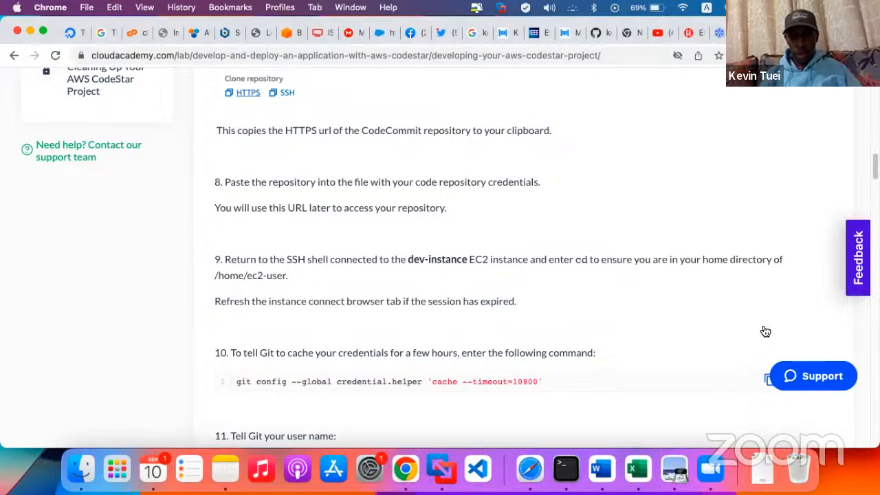
scroll(763, 330, "down", 2)
left_click(770, 304)
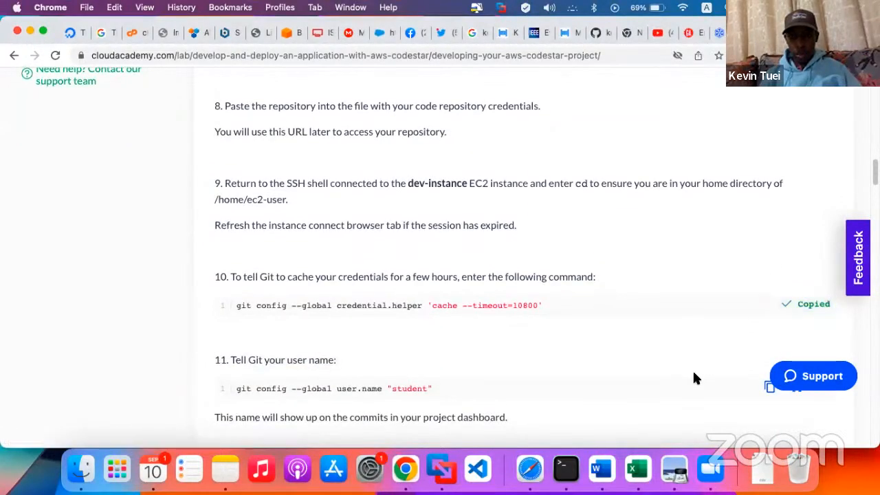
key("ctrl+Up")
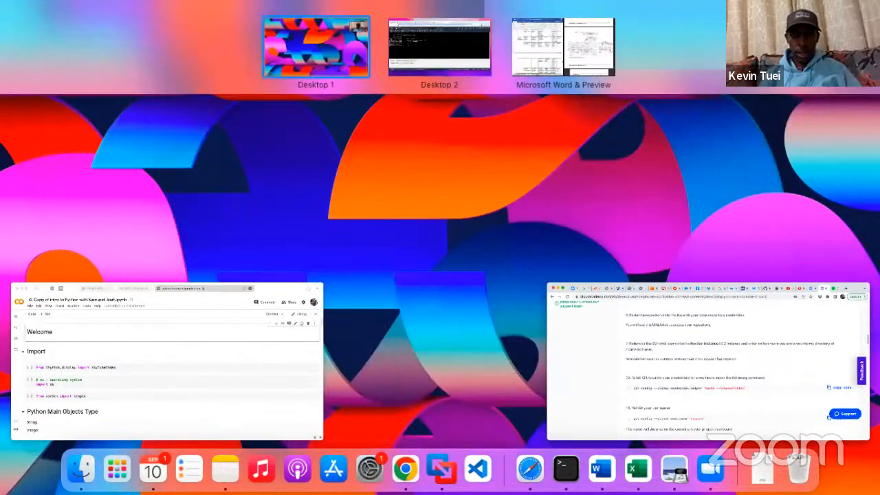
left_click(413, 42)
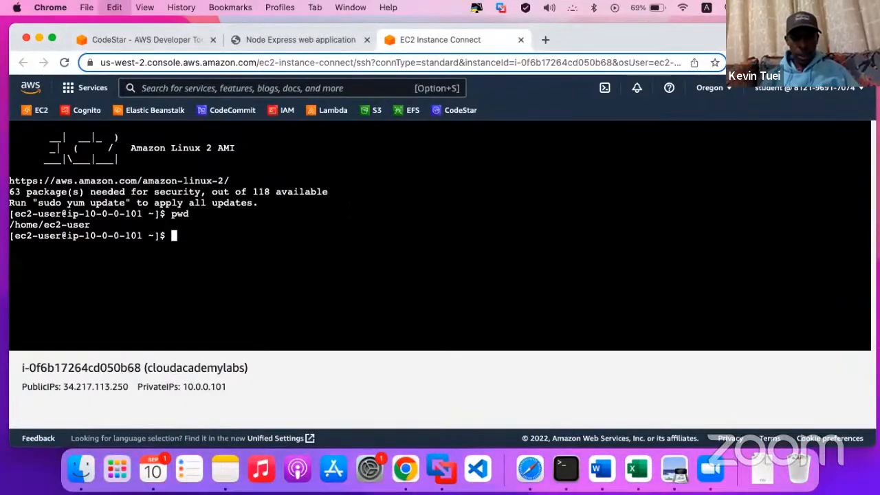
key("super+v")
key("Return")
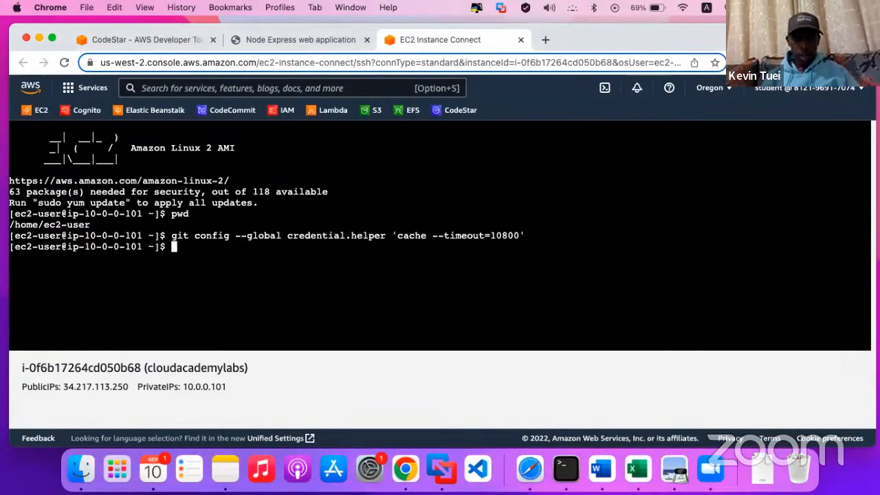
- Copy git config --global user.name "student" from lab step 11 and run it in the EC2 shell
key("ctrl+Up")
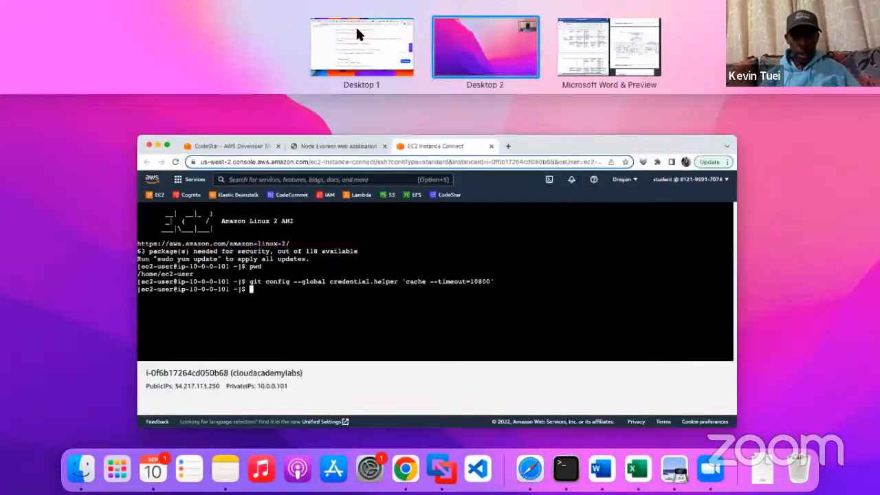
left_click(356, 27)
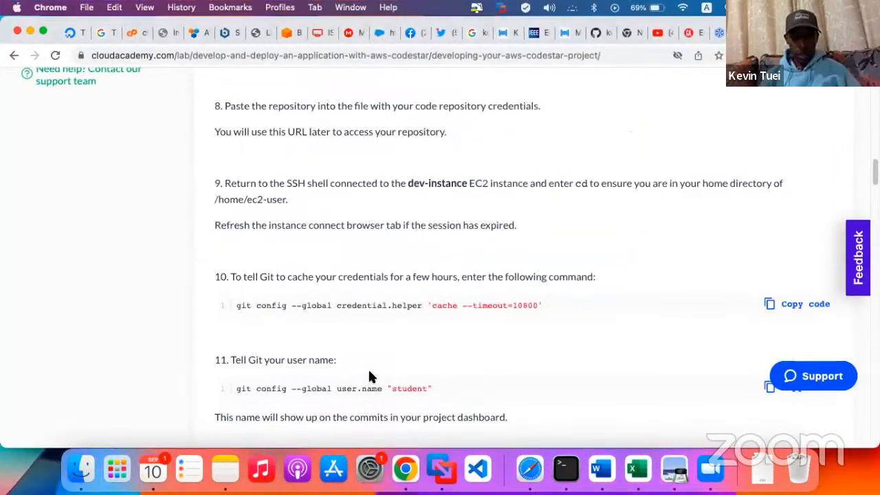
scroll(368, 372, "down", 4)
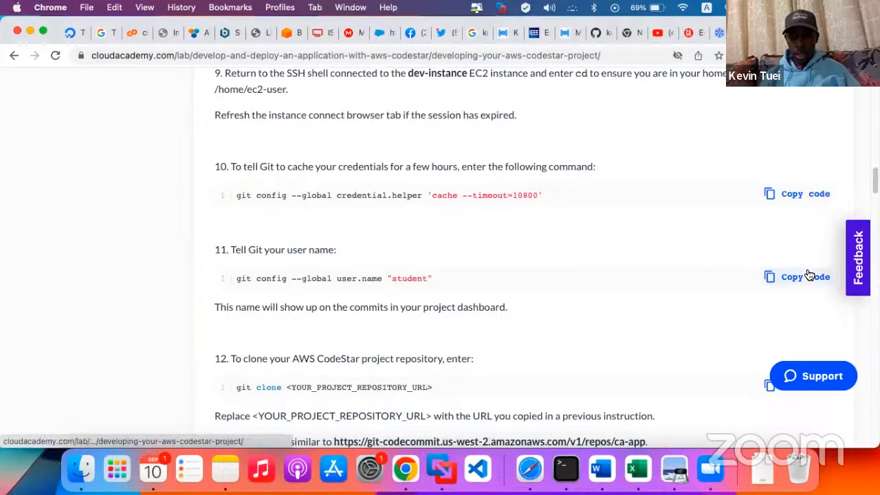
left_click(809, 276)
key("ctrl+Up")
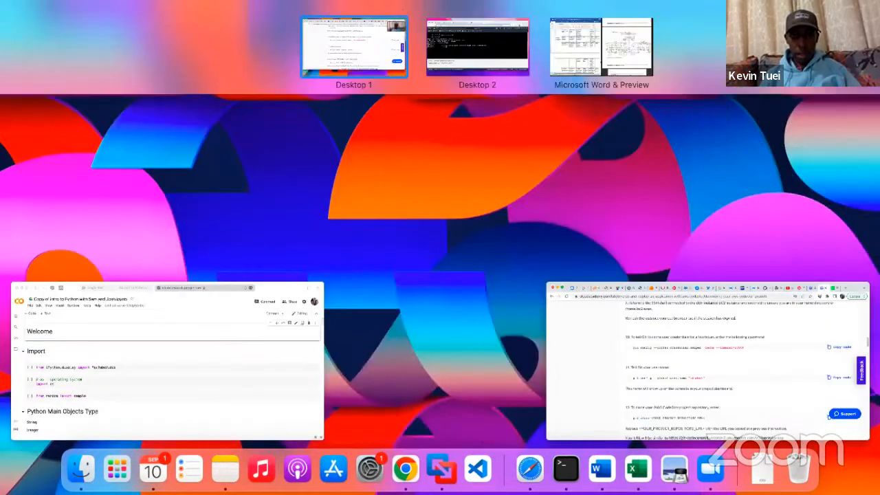
left_click(439, 44)
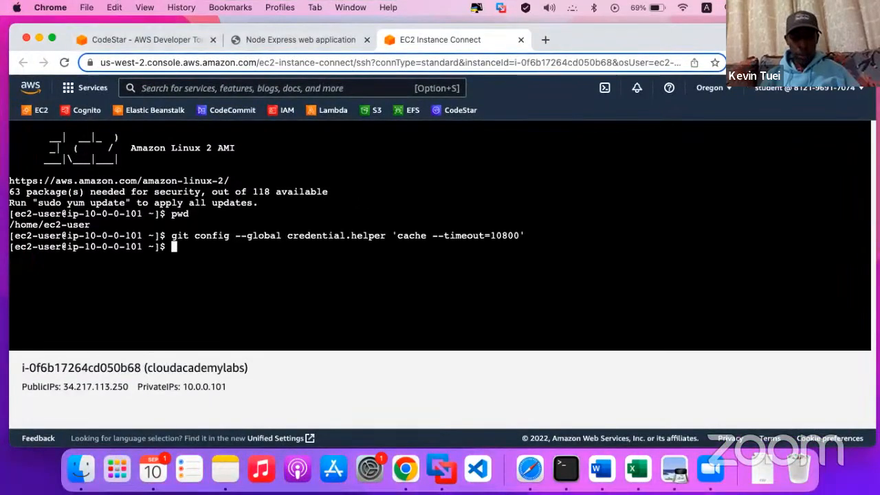
key("super+v")
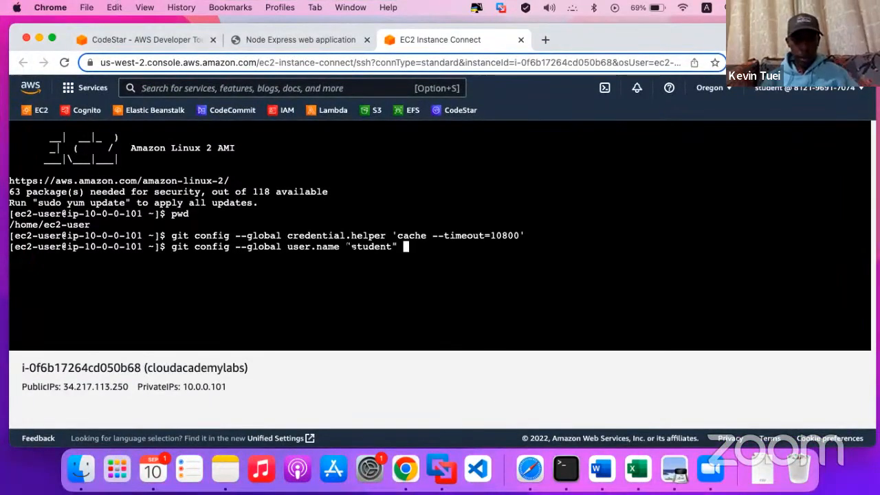
key("Return")
- Copy the git clone <YOUR_PROJECT_REPOSITORY_URL> command from lab step 12 and paste it at the EC2 shell prompt
key("ctrl+Up")
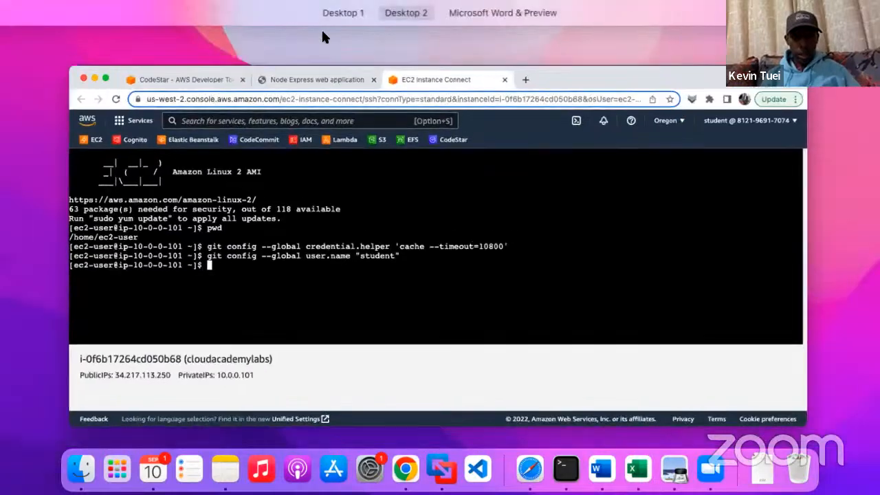
mouse_move(328, 34)
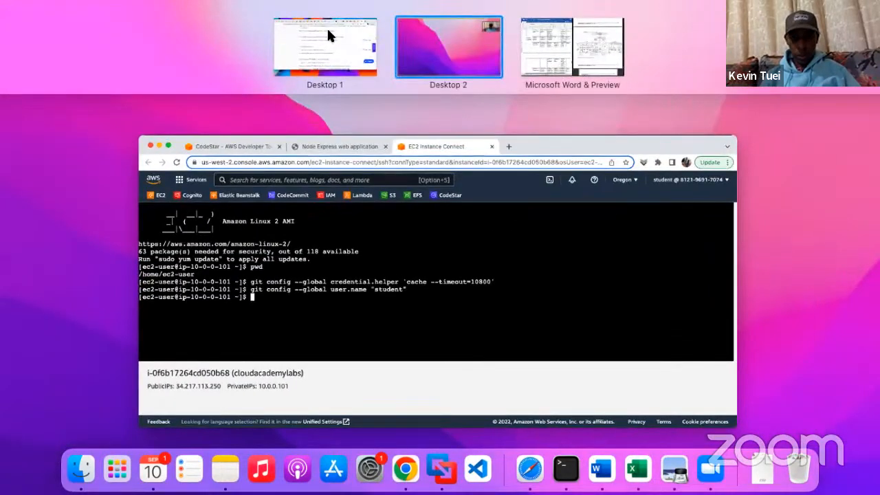
left_click(328, 34)
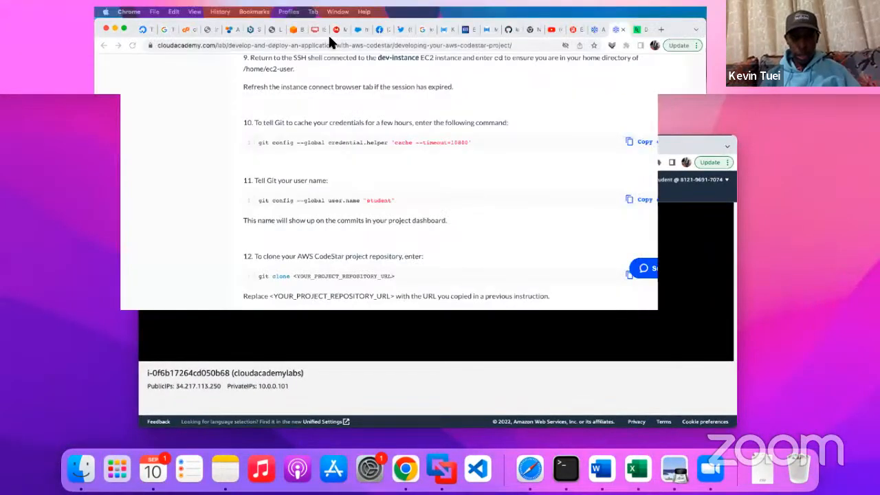
scroll(750, 289, "down", 3)
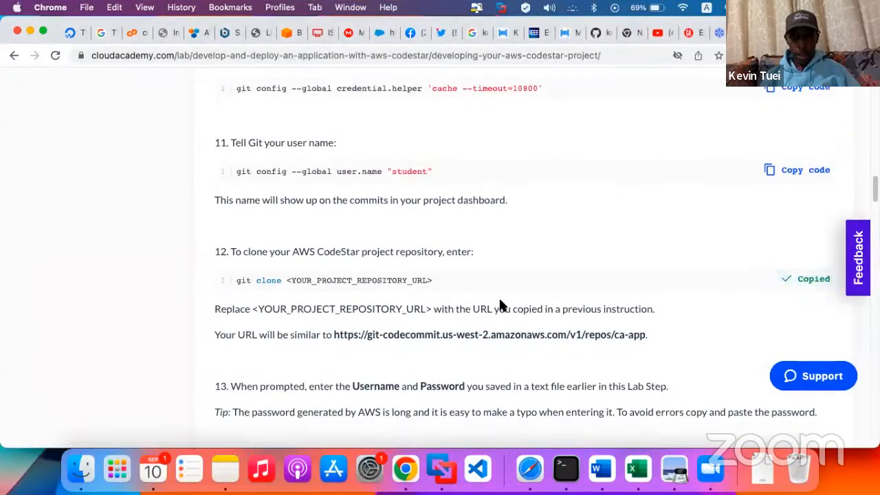
key("ctrl+Up")
left_click(356, 59)
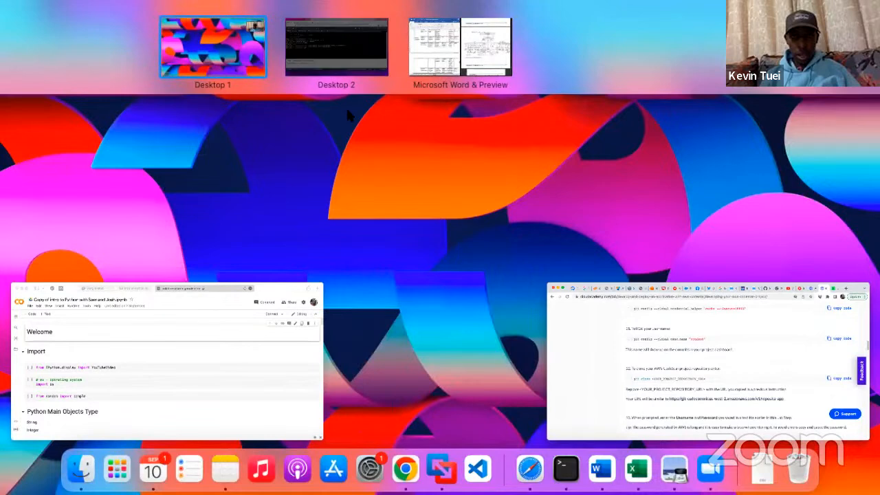
key("super+v")
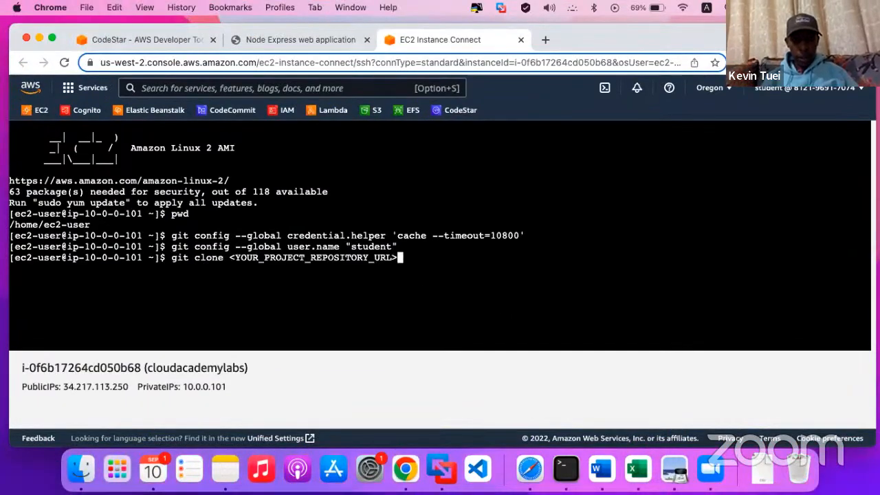
- Remove the <YOUR_PROJECT_REPOSITORY_URL> placeholder from the command line, keeping only git clone and a trailing space
key("BackSpace")
key("BackSpace")
key("BackSpace")
key("BackSpace")
key("BackSpace")
key("BackSpace")
key("BackSpace")
key("BackSpace")
key("BackSpace")
key("BackSpace")
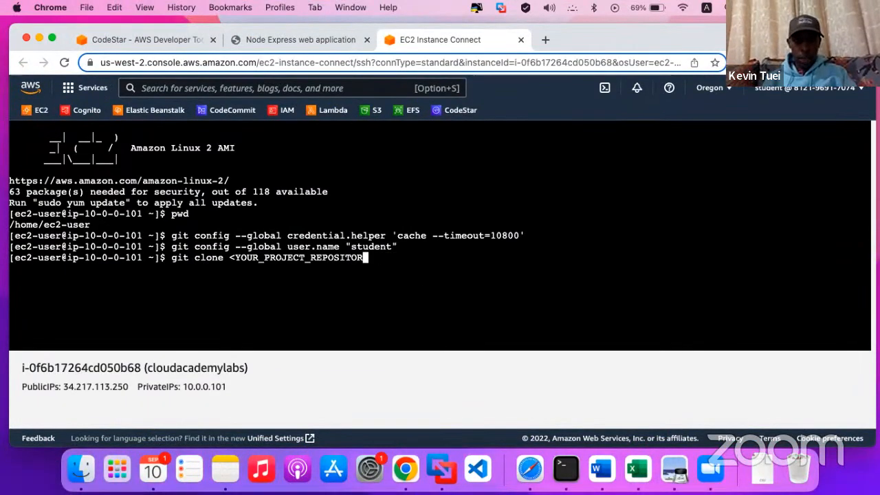
key("BackSpace")
key("BackSpace")
key("BackSpace")
key("BackSpace")
key("BackSpace")
key("BackSpace")
key("BackSpace")
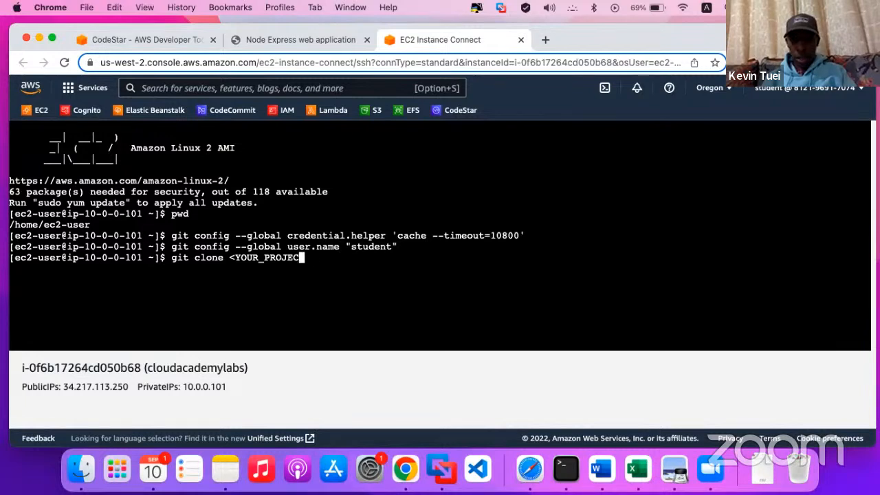
key("BackSpace")
key("BackSpace")
key("BackSpace")
key("BackSpace")
key("BackSpace")
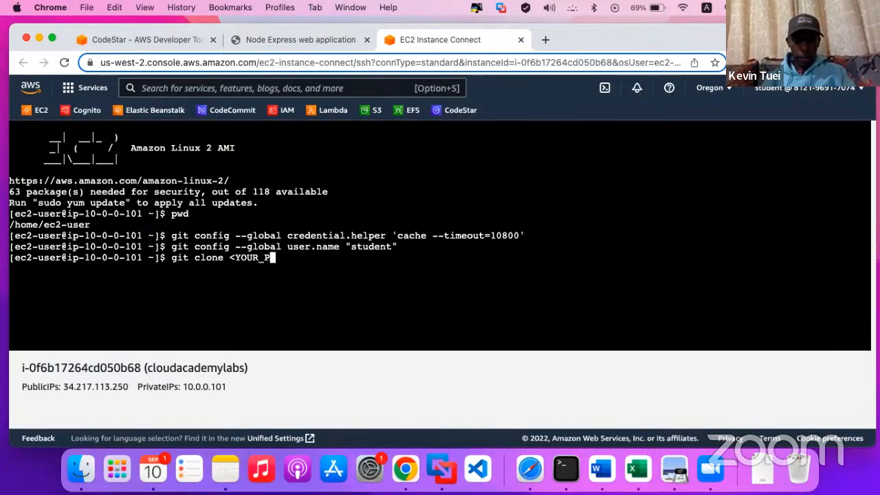
key("BackSpace")
key("BackSpace")
key("BackSpace")
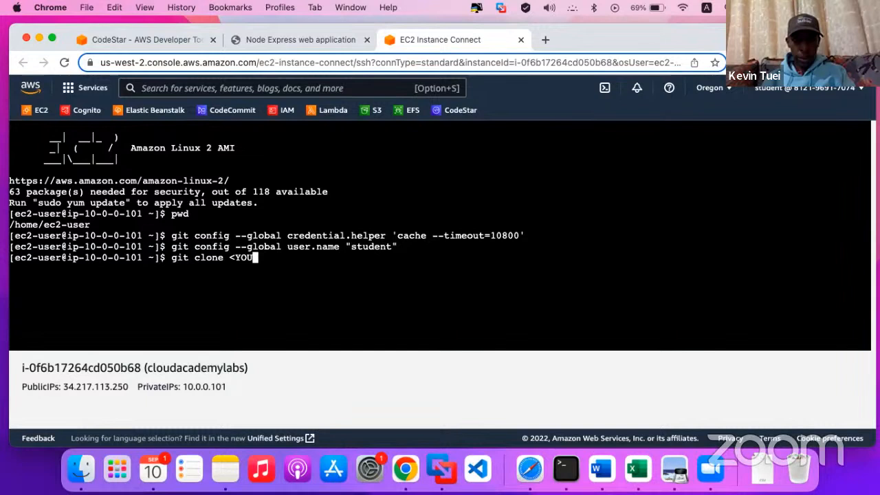
key("BackSpace")
key("BackSpace")
key("BackSpace")
key("BackSpace")
key("BackSpace")
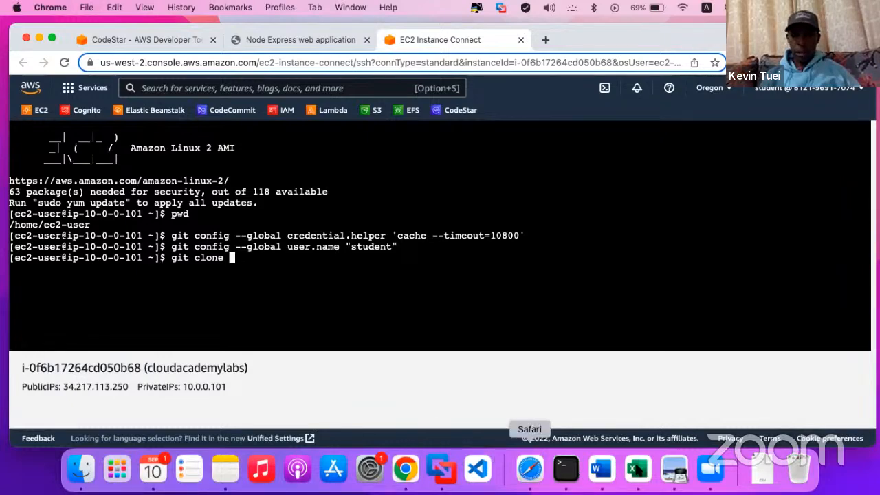
- Copy the ca-app repository URL from cell C2 of the Excel workbook and run git clone with it in the EC2 shell
left_click(637, 469)
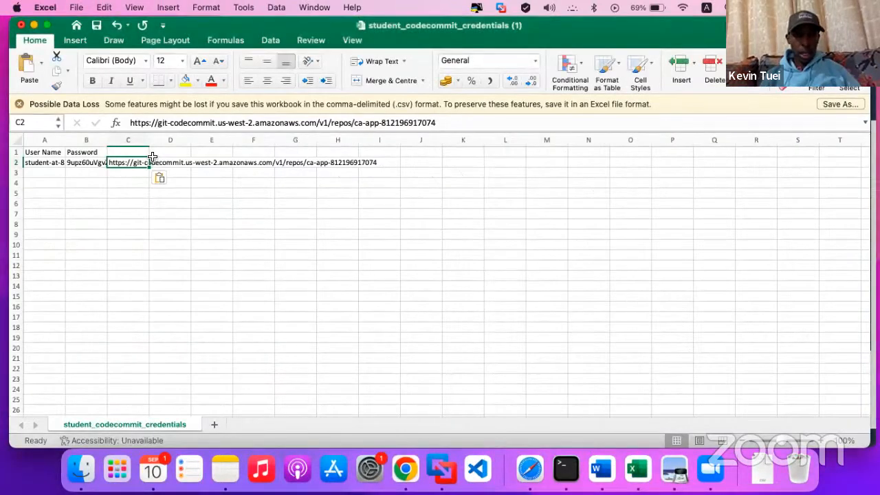
left_click(152, 123)
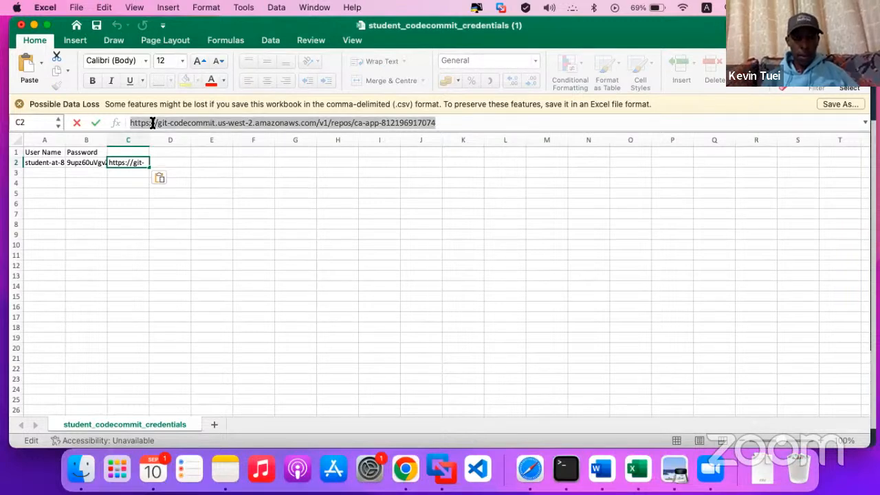
key("ctrl+Up")
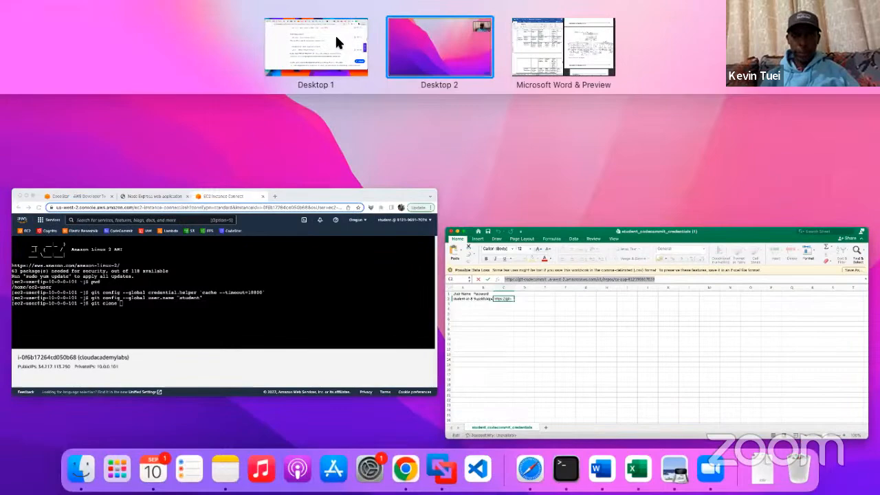
left_click(335, 39)
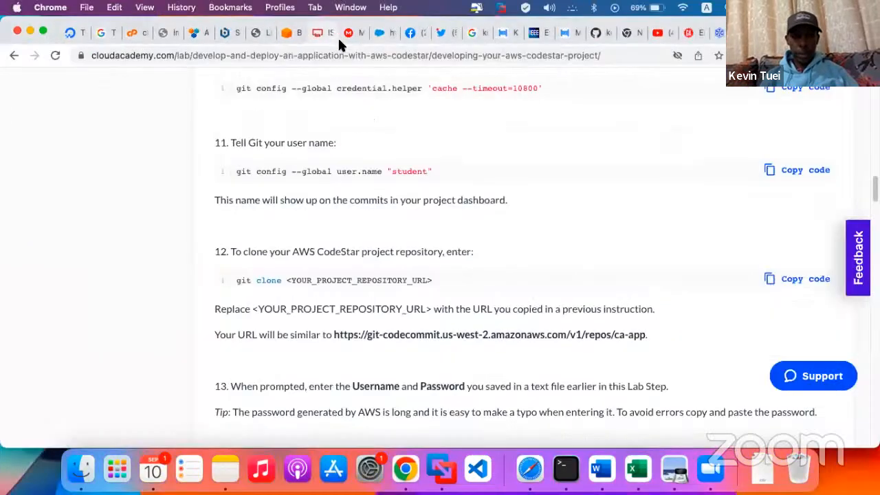
key("ctrl+Up")
mouse_move(408, 25)
left_click(430, 41)
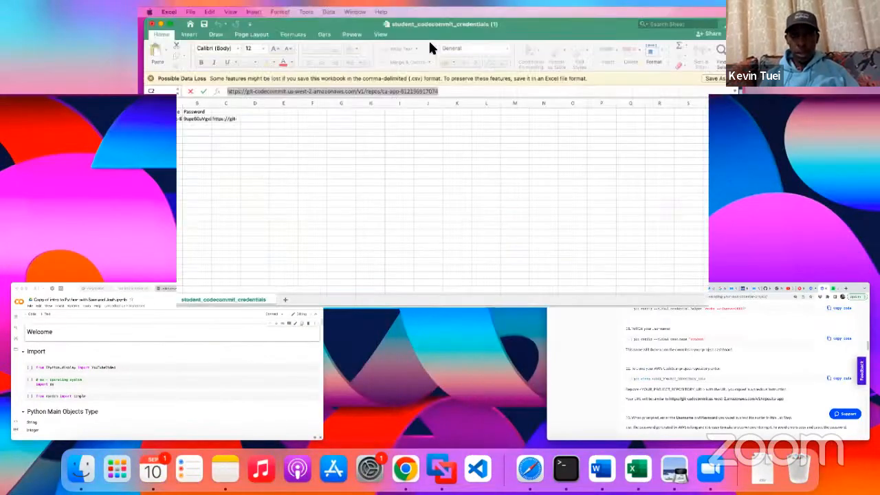
left_click(407, 469)
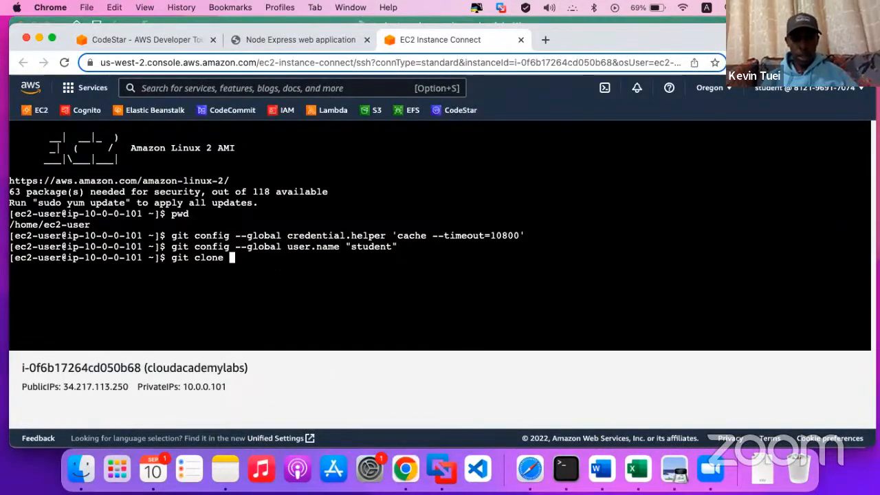
key("super+v")
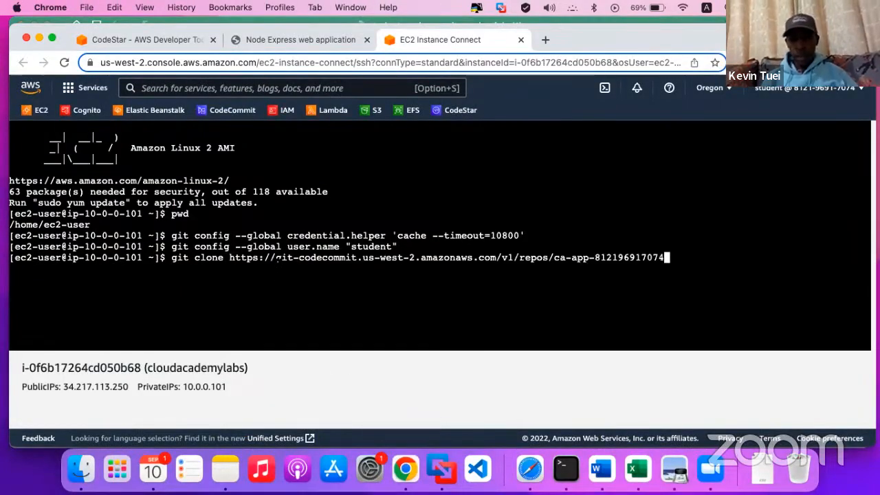
key("Return")
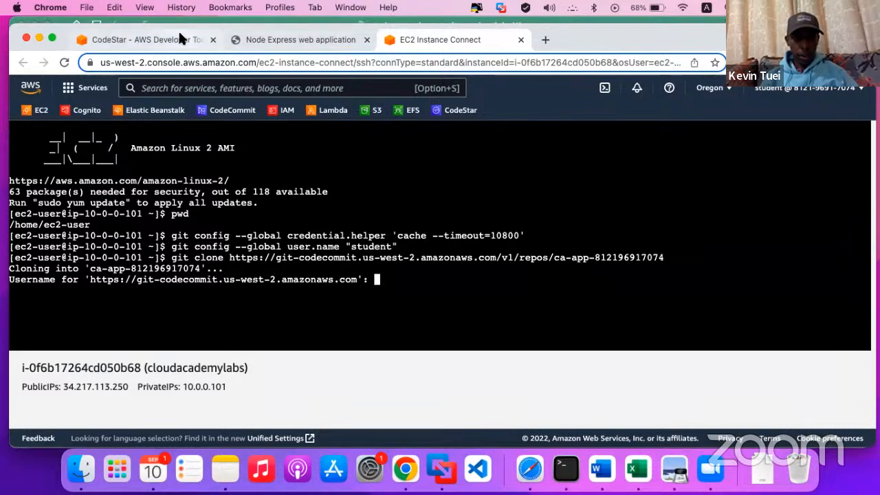
- Check the lab's step 13 about the clone credentials and return to the student_codecommit_credentials workbook in Excel
key("ctrl+Up")
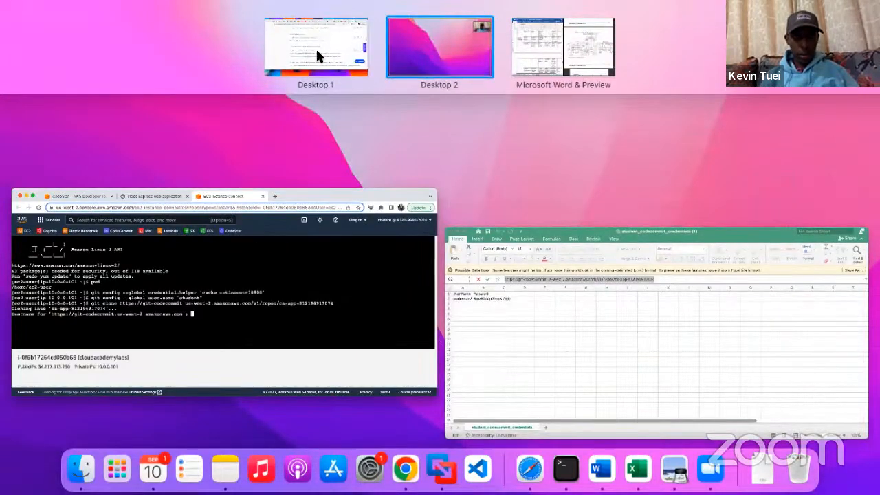
left_click(317, 53)
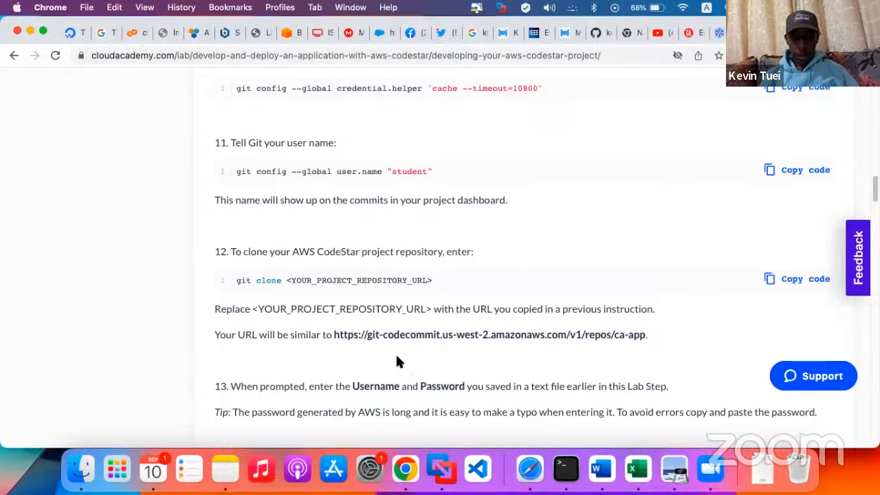
left_click(646, 475)
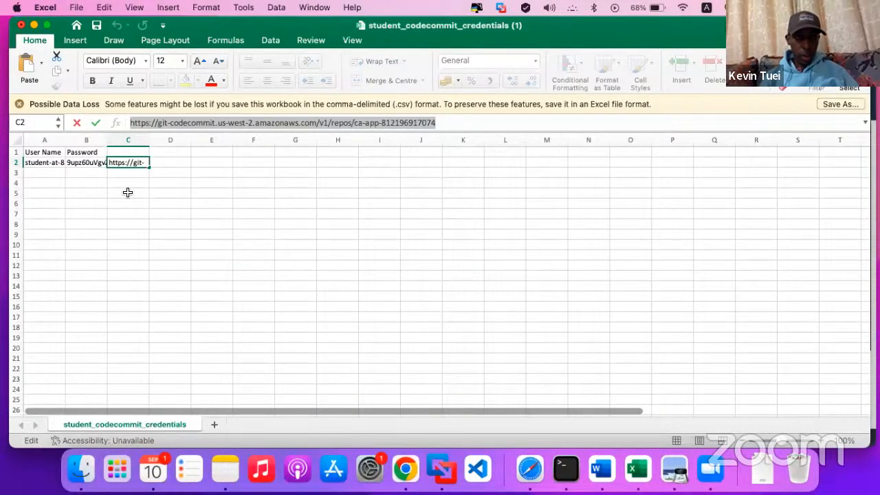
left_click(75, 162)
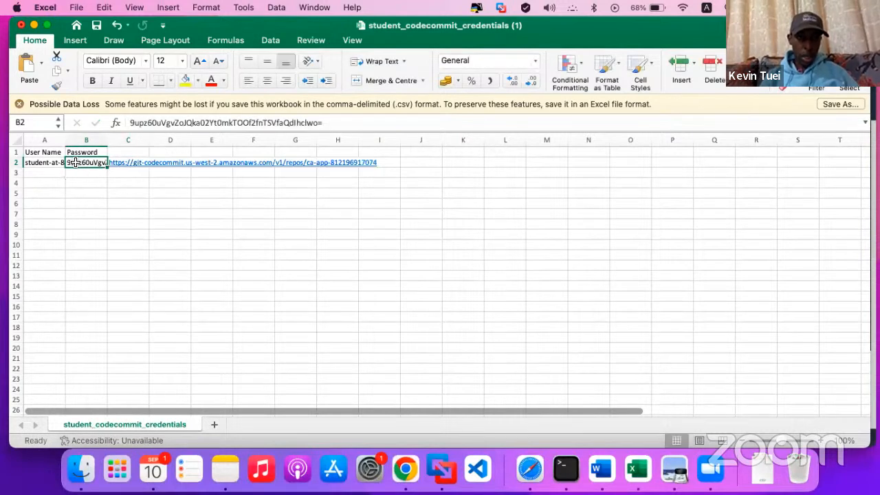
key("super+v")
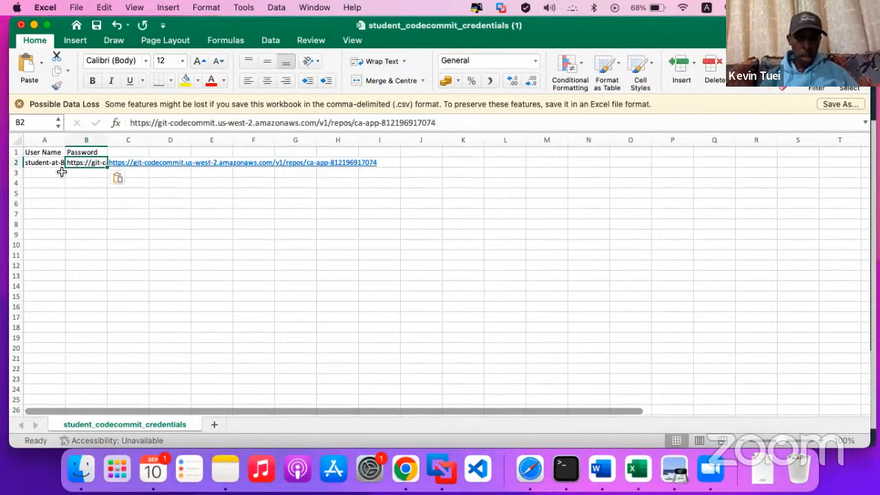
key("super+z")
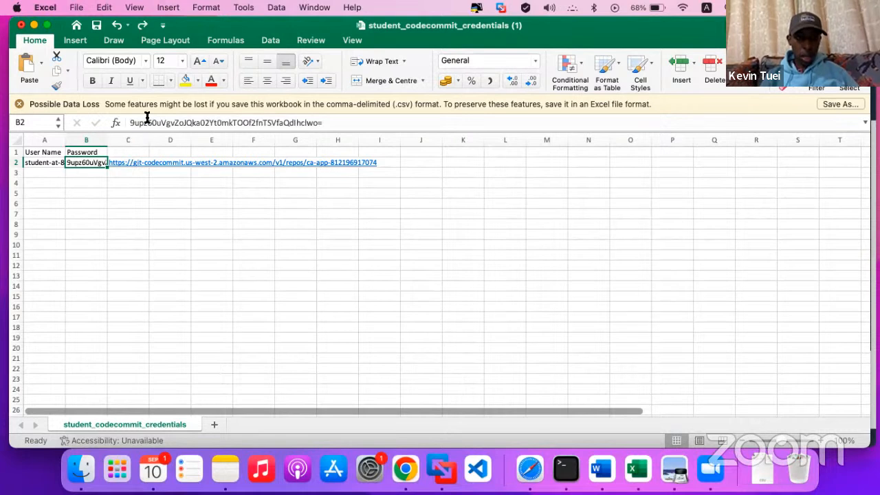
- Select the whole password in cell B2, check the clone instructions in the lab's steps 12 and 13, and return to the workbook
triple_click(147, 120)
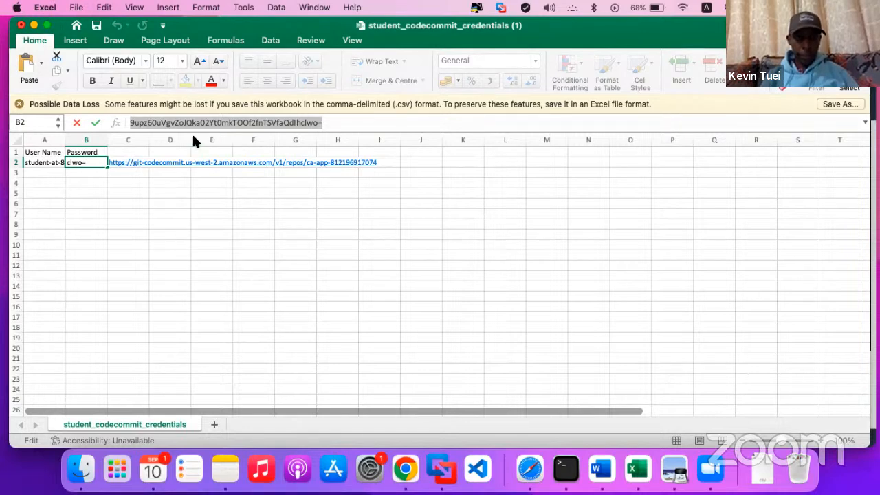
key("ctrl+Up")
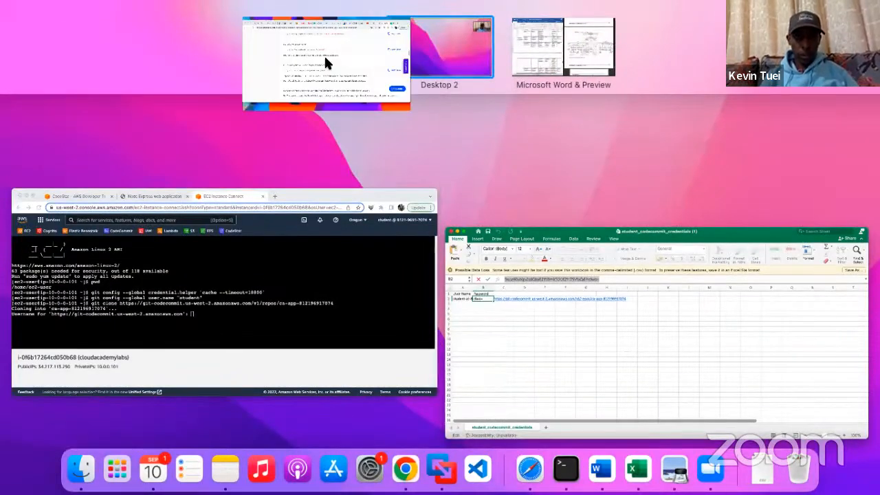
left_click(325, 59)
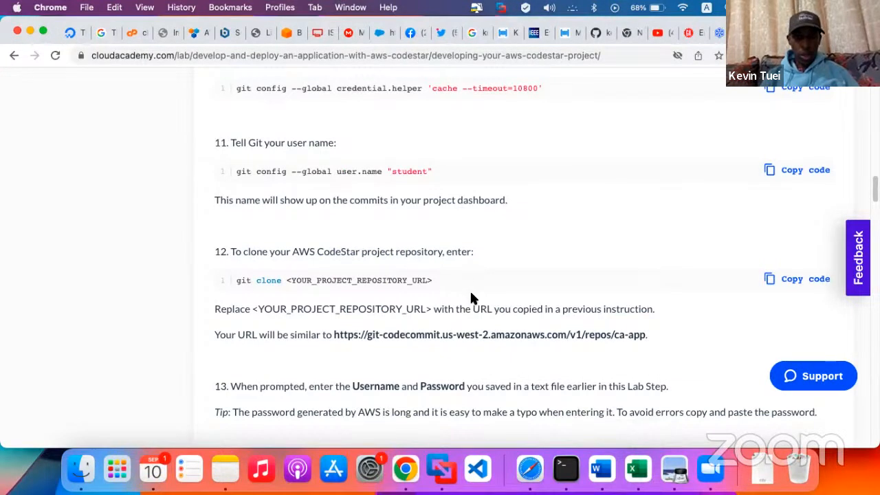
key("ctrl+Up")
left_click(419, 44)
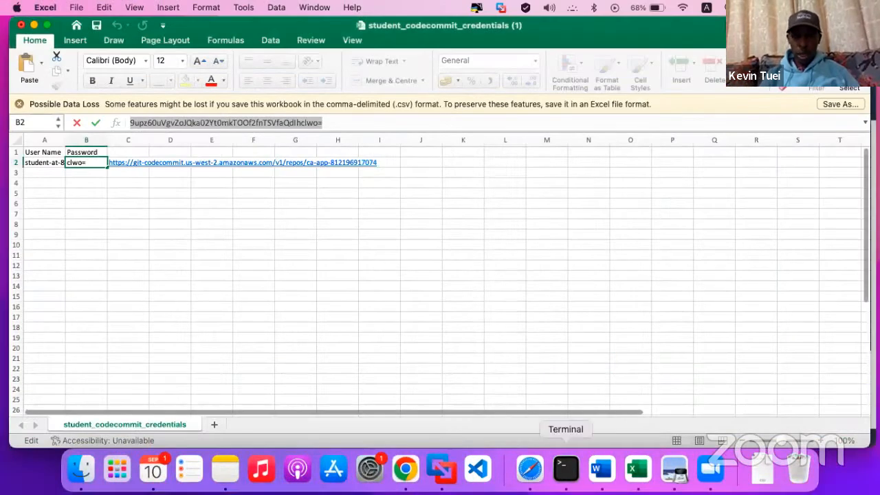
- Switch to the EC2 shell in Chrome and try to authenticate the clone with username student and the CodeCommit password
left_click(405, 469)
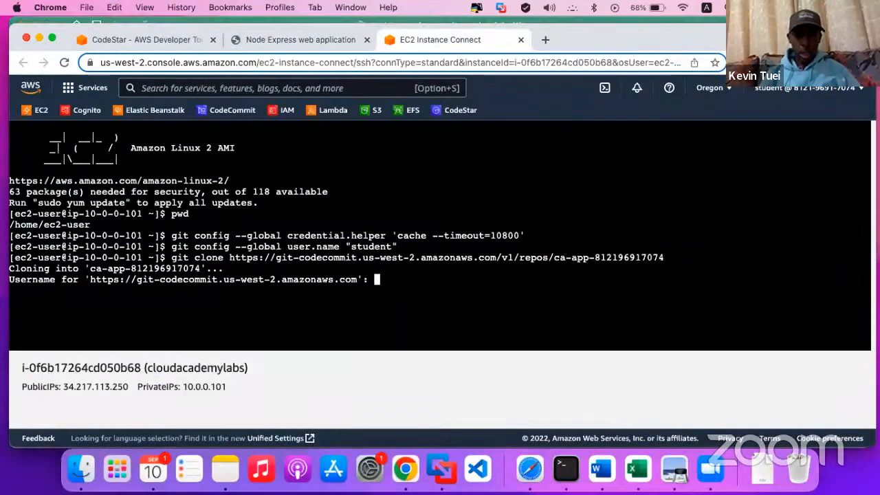
type("st")
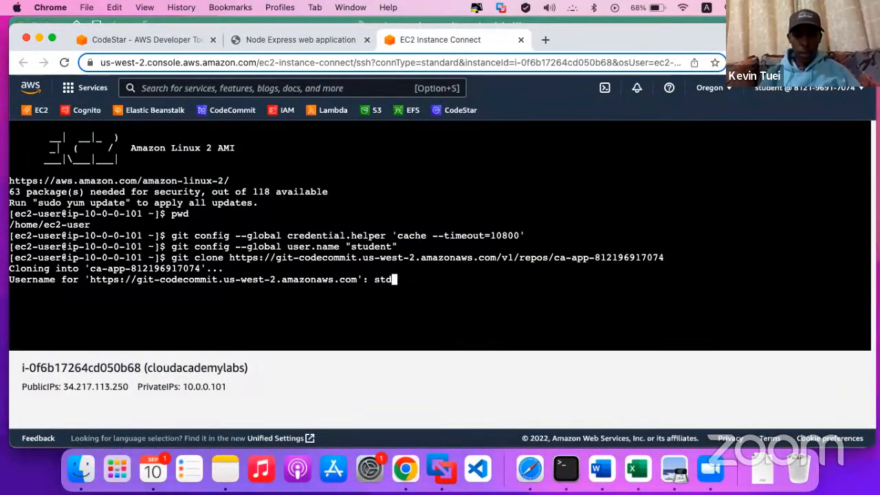
type("udent")
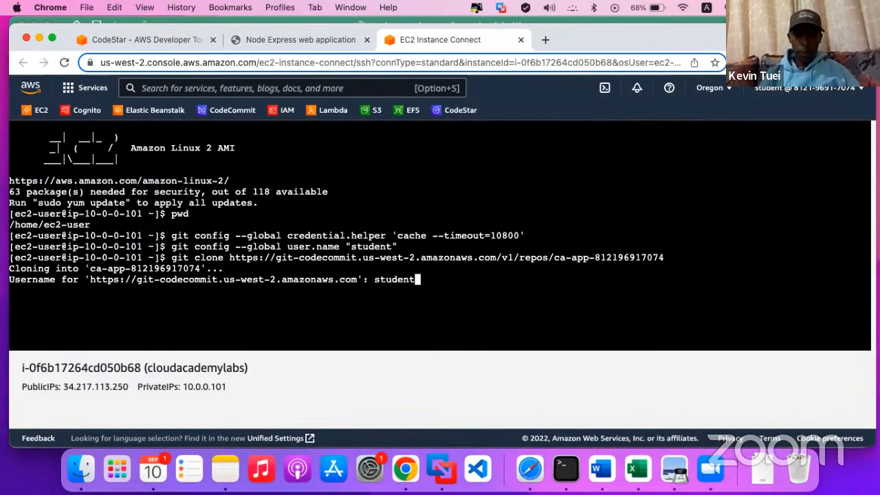
key("Return")
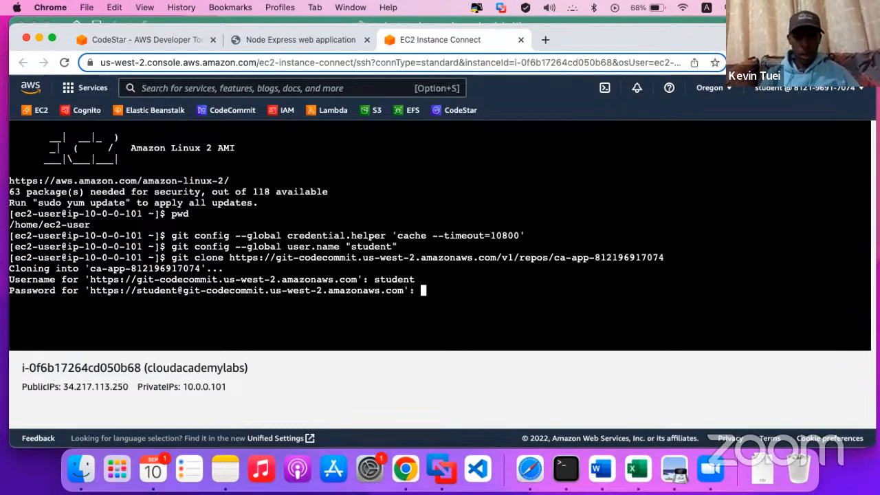
key("Return")
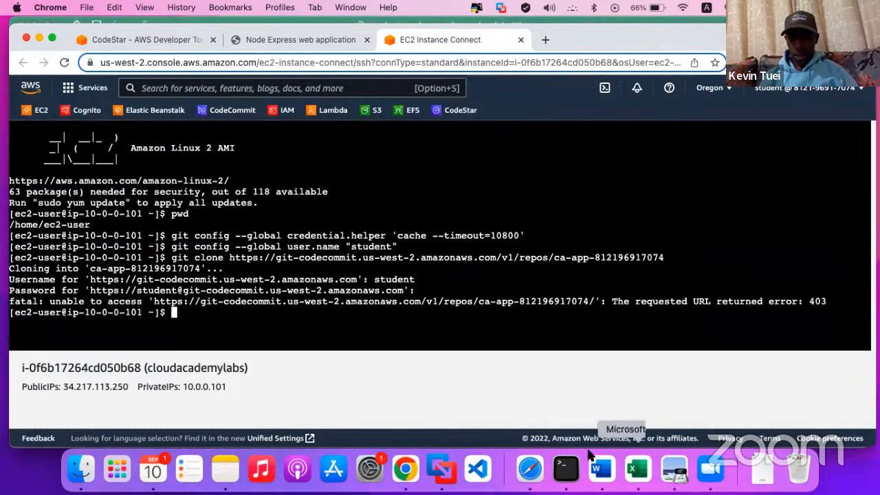
- Return to the credentials workbook in Excel and select the full CodeCommit user name in cell A2
left_click(629, 470)
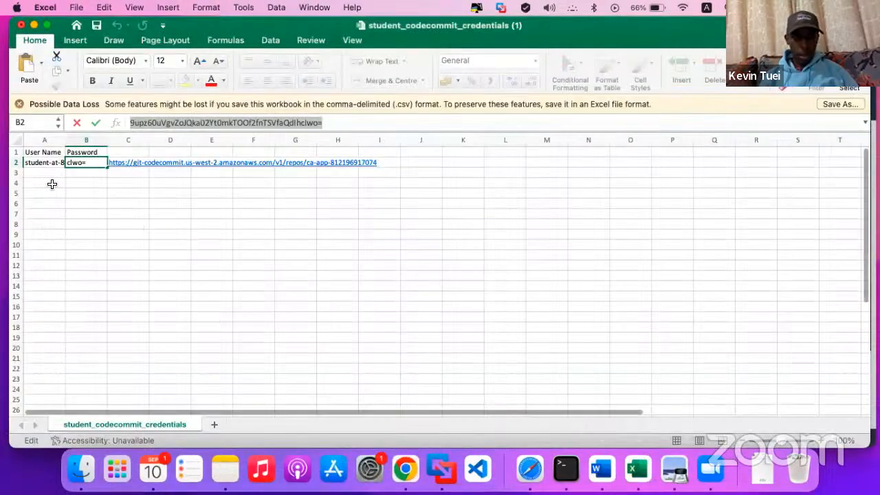
left_click(42, 163)
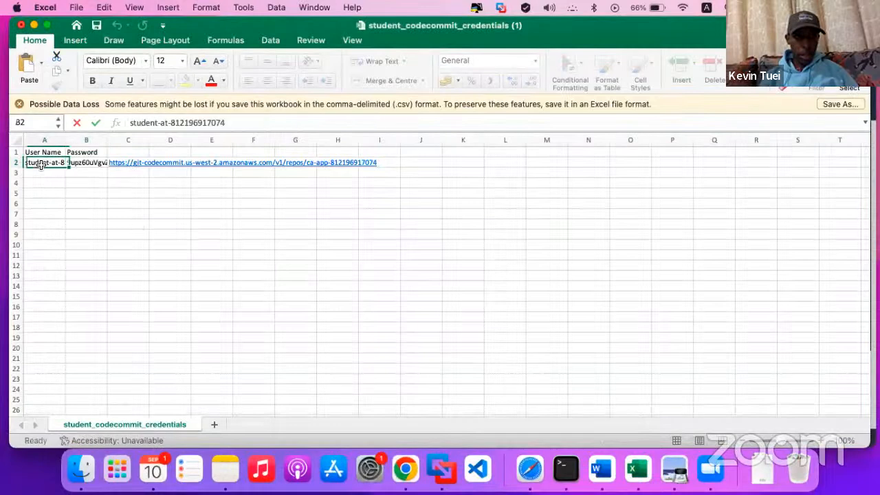
left_click(200, 124)
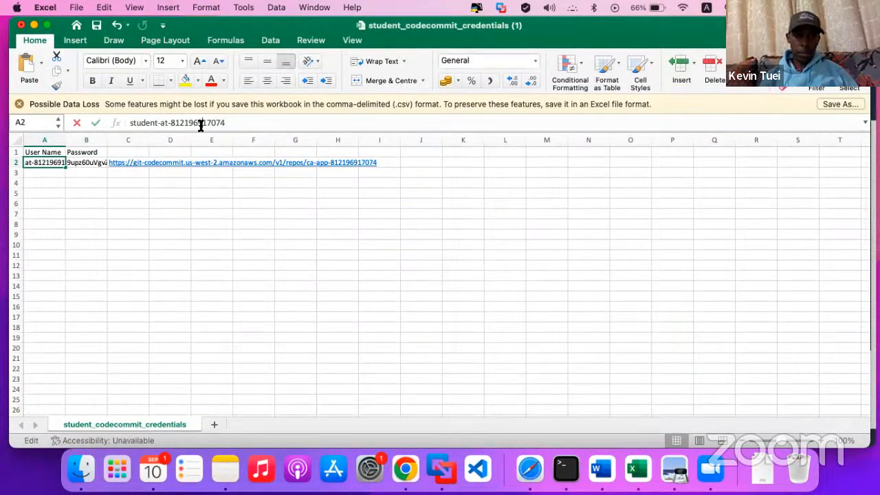
triple_click(201, 125)
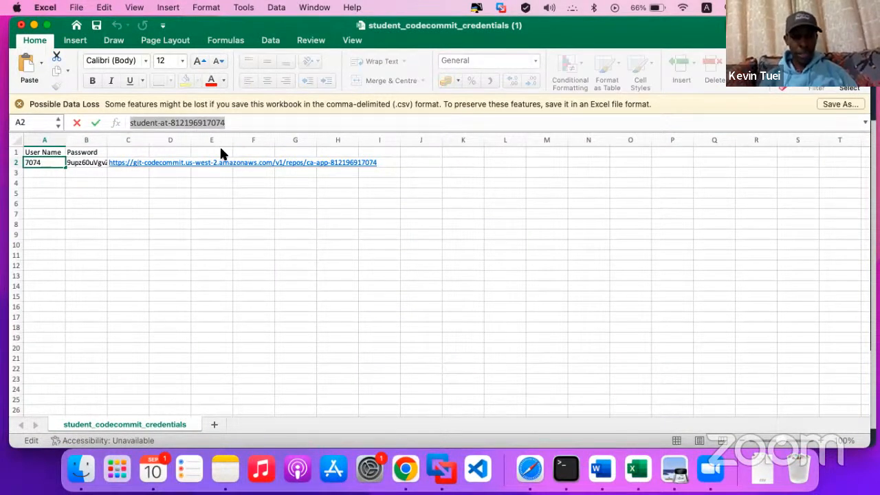
- Copy the git clone command from lab step 12 again and return to the credentials workbook
key("ctrl+Up")
mouse_move(335, 6)
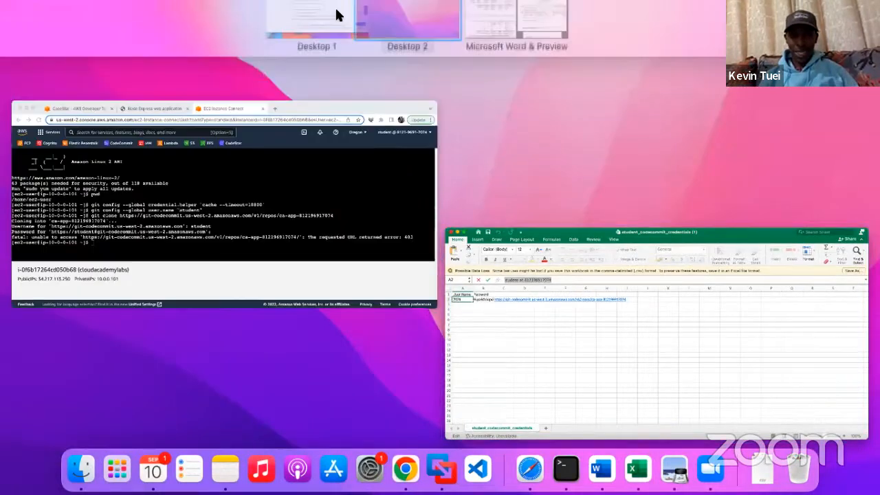
left_click(300, 39)
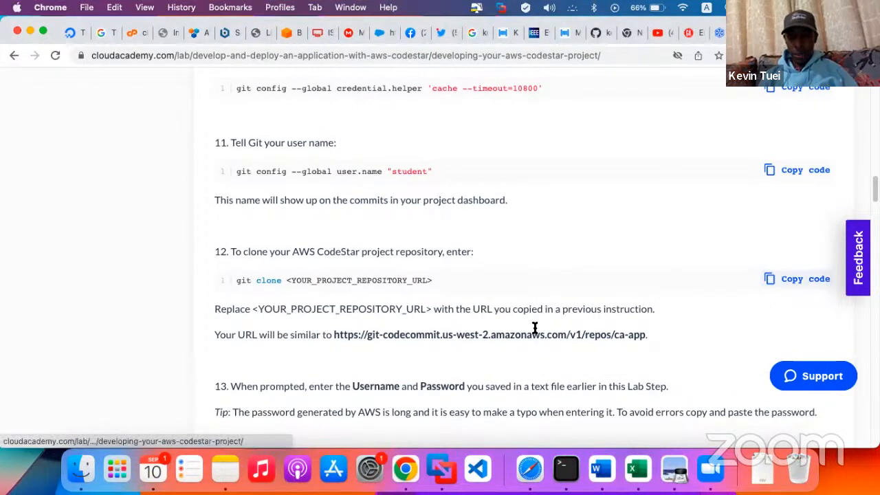
left_click(798, 279)
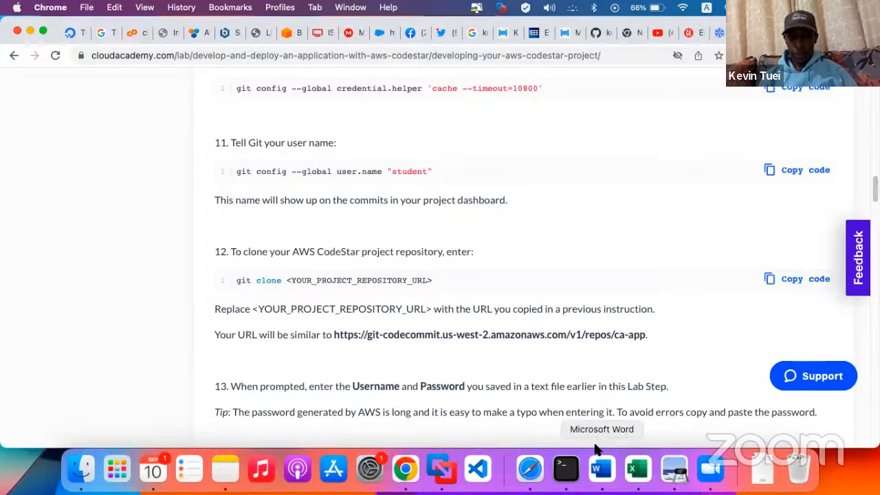
key("ctrl+Up")
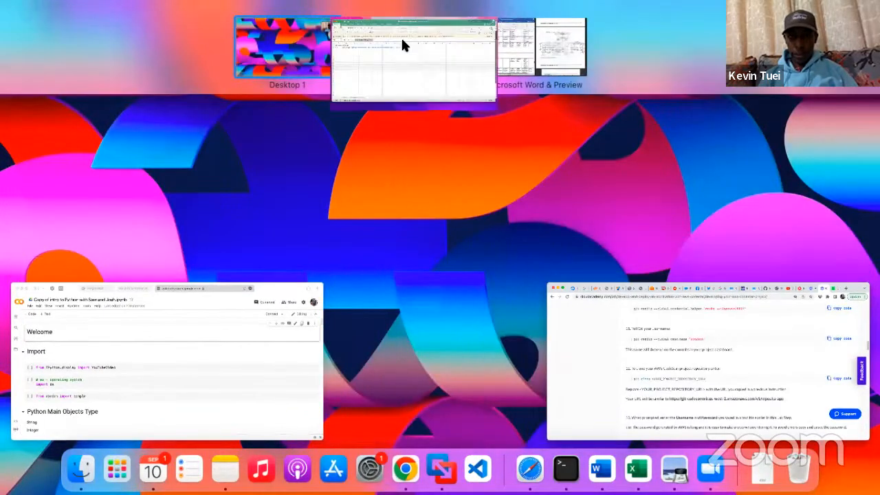
left_click(403, 43)
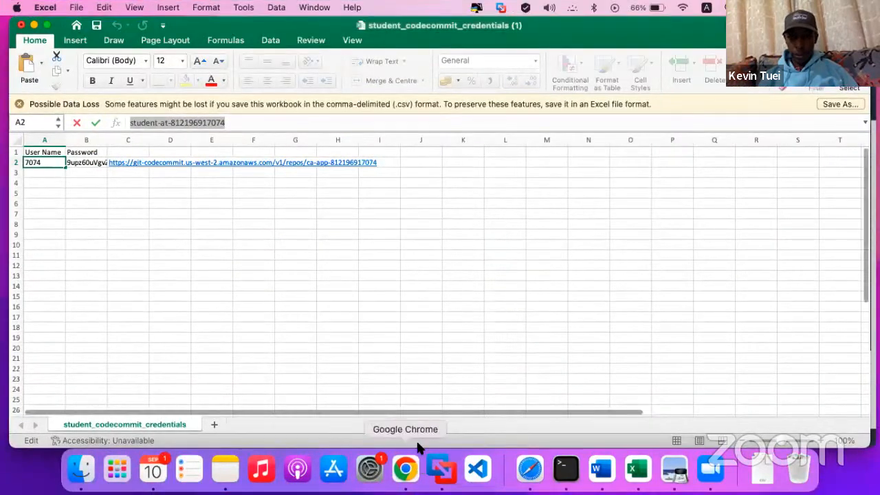
- Switch to the EC2 shell in Chrome and begin a new git clone command at the prompt
left_click(419, 447)
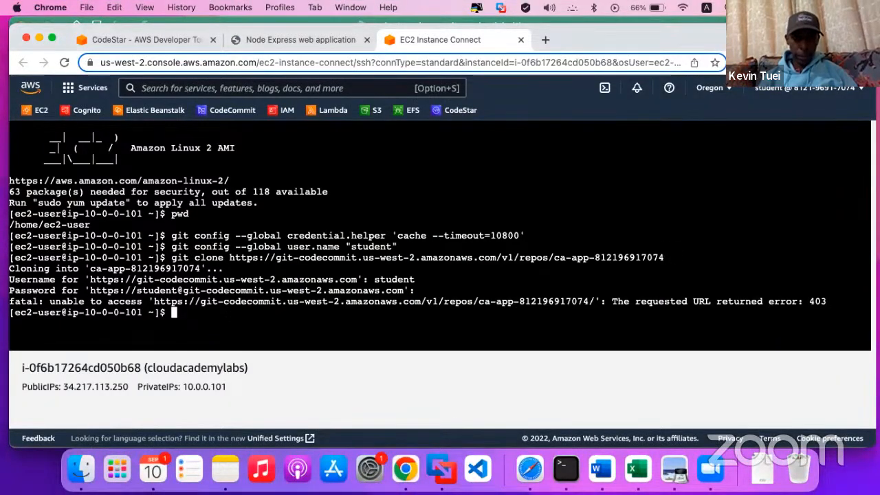
type("git ")
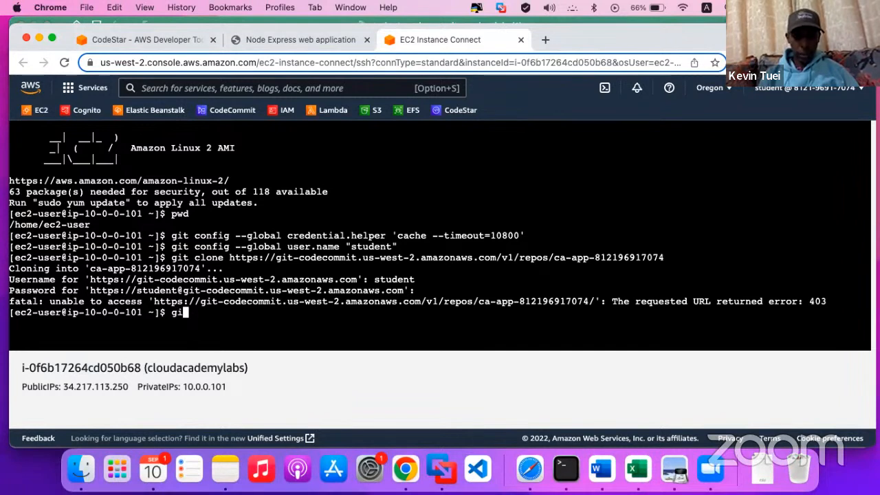
type("cl")
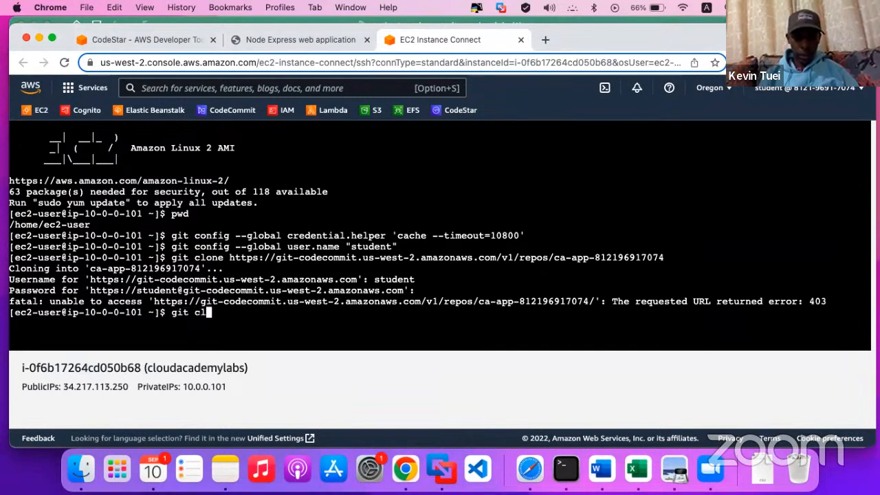
type("one .")
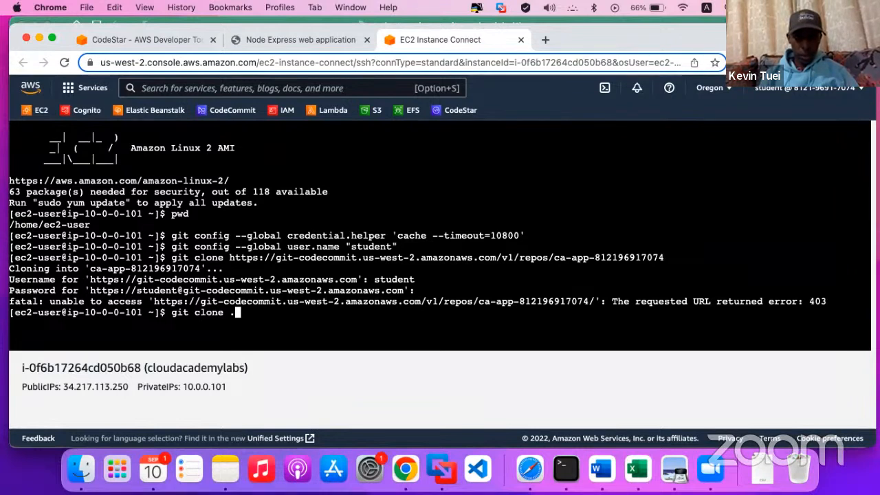
key("BackSpace")
key("BackSpace")
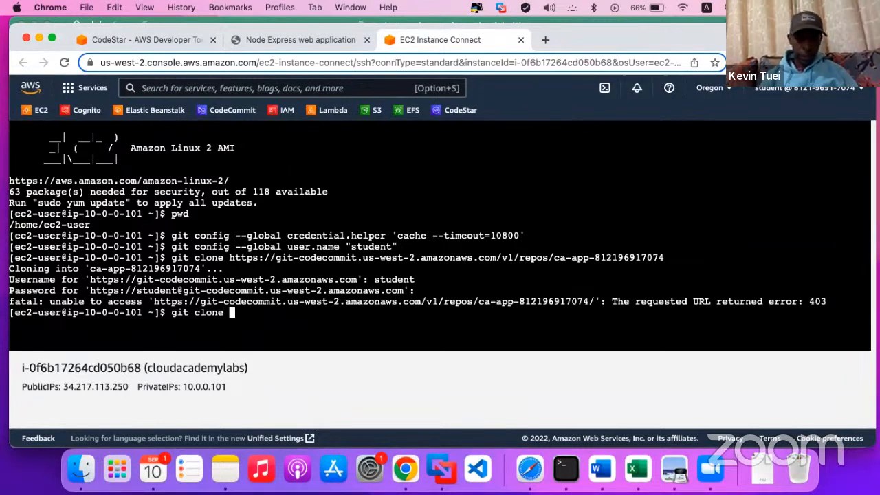
- Replace the partial command with a copy of the earlier git clone command for the ca-app repository URL and run it
left_click_drag(664, 257, 172, 259)
key("super+c")
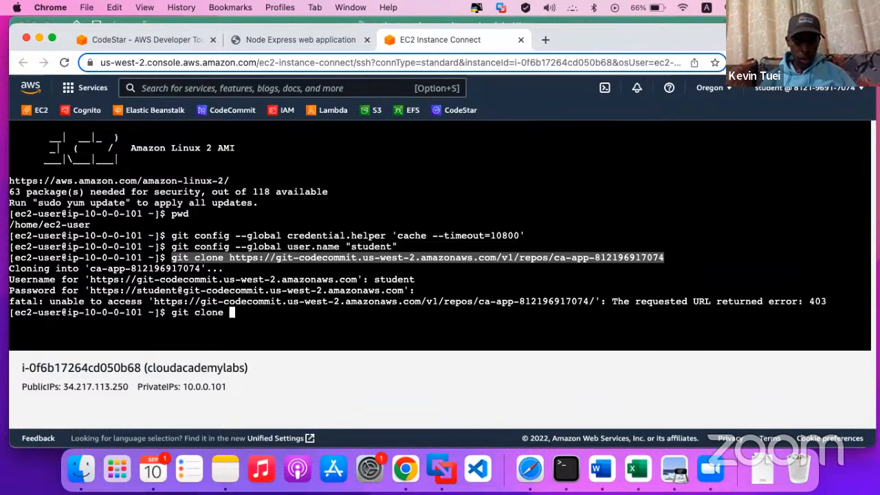
left_click(251, 326)
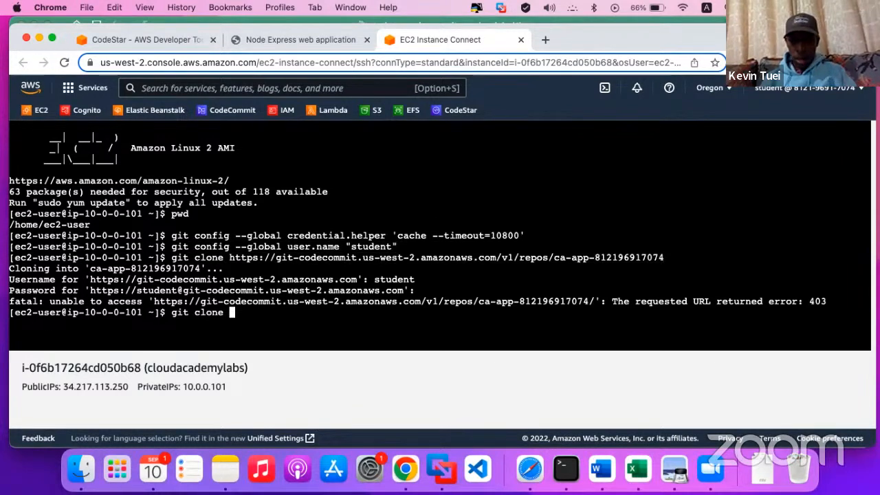
key("BackSpace")
key("BackSpace")
key("BackSpace")
key("BackSpace")
key("BackSpace")
key("BackSpace")
key("BackSpace")
key("BackSpace")
key("BackSpace")
key("BackSpace")
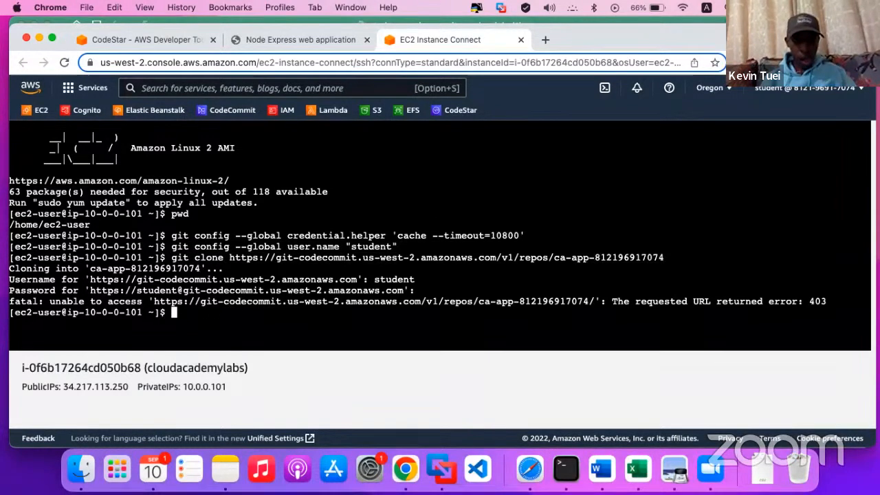
key("super+v")
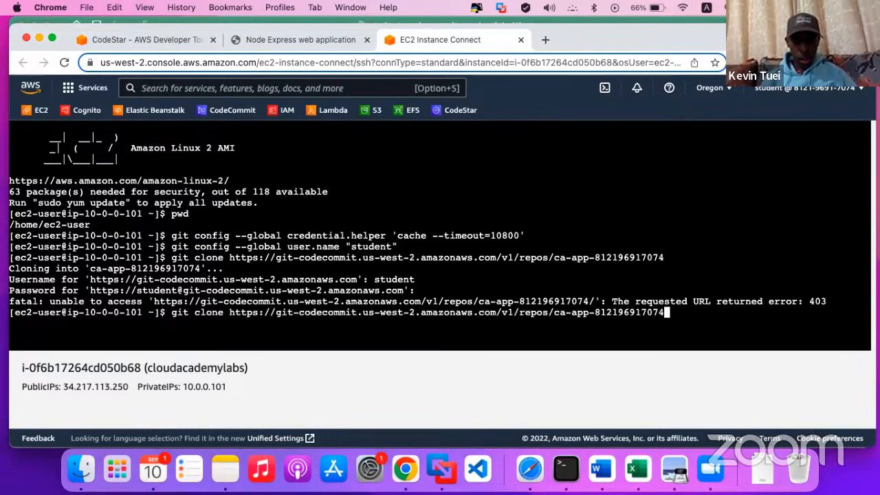
key("Return")
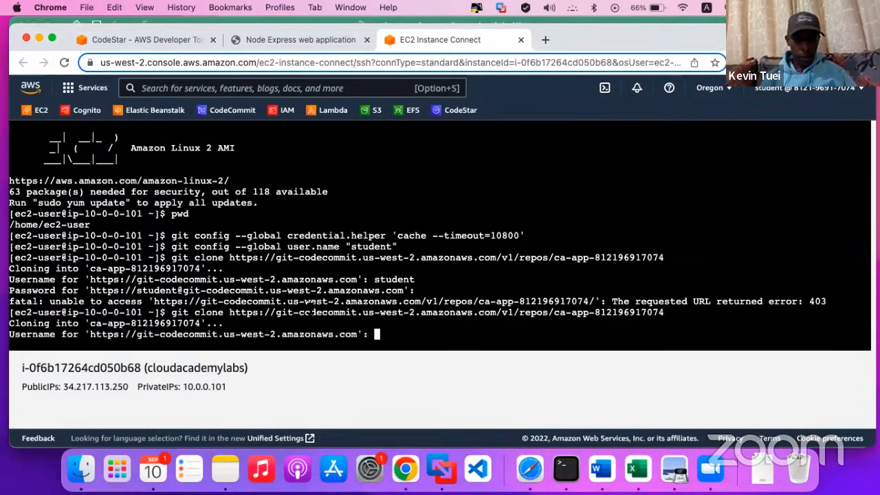
- Copy the full CodeCommit user name from cell A2 in Excel and submit it at the shell's username prompt
left_click(637, 469)
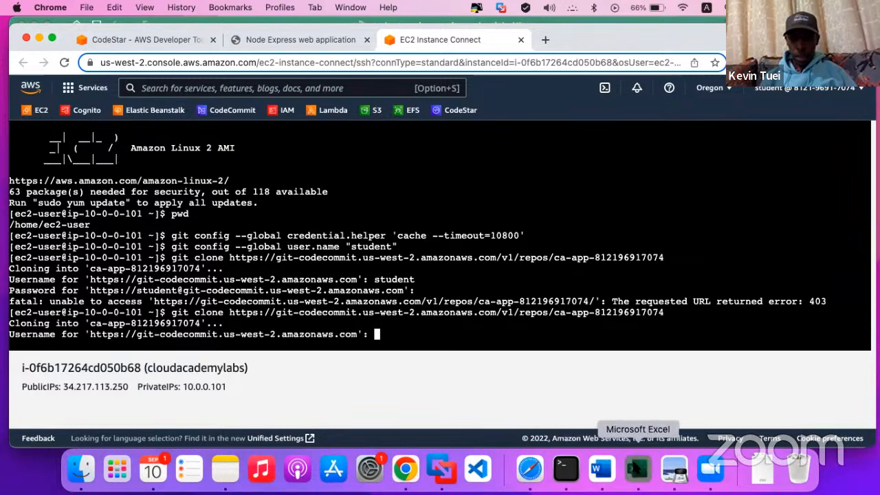
key("super+c")
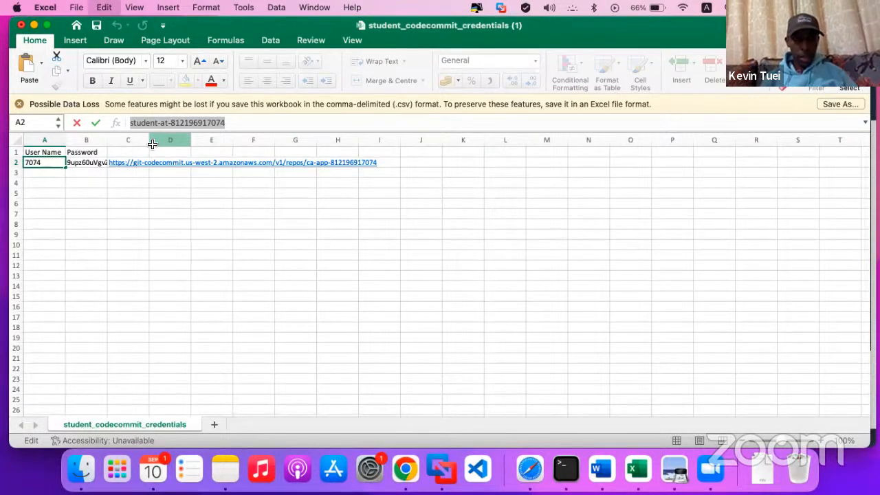
left_click(406, 469)
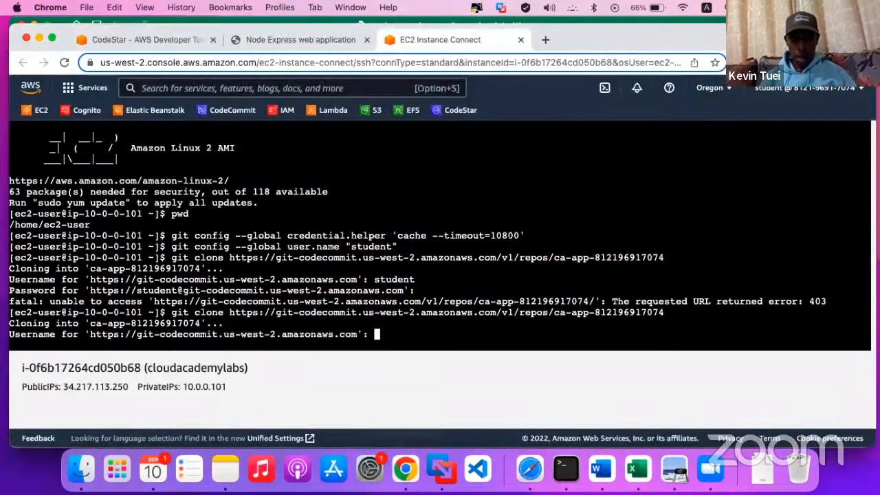
key("super+v")
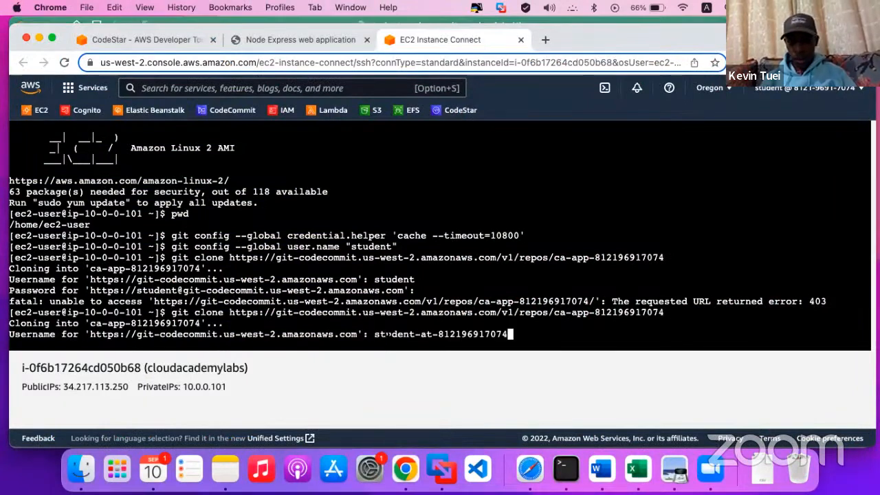
key("Return")
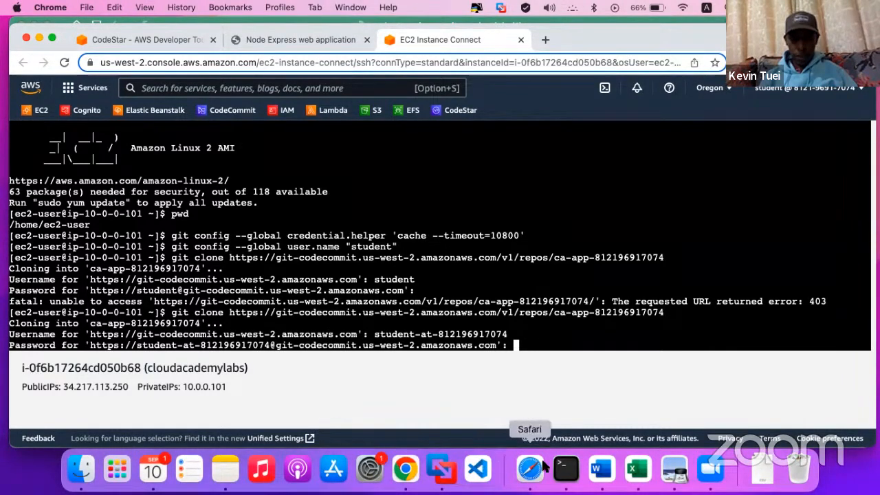
- Copy the full CodeCommit password from cell B2 of the Excel credentials workbook and submit it at the EC2 shell's password prompt in Chrome
left_click(638, 469)
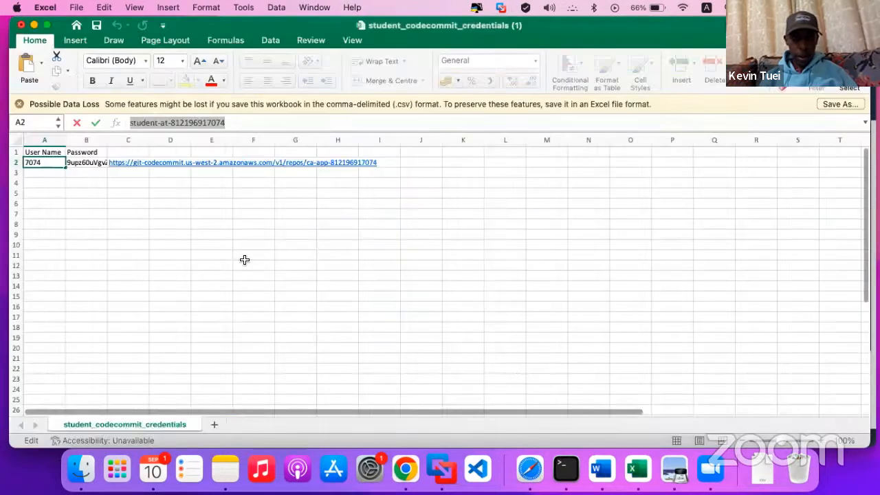
left_click(100, 161)
left_click(178, 123)
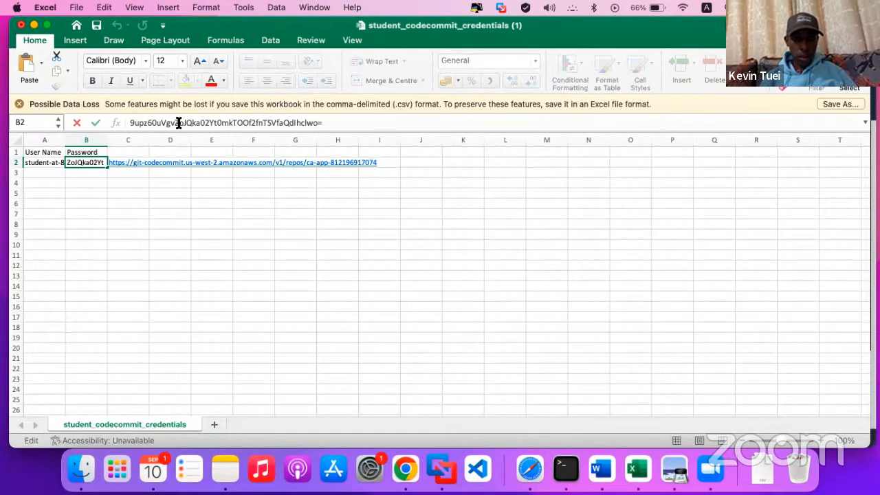
key("Escape")
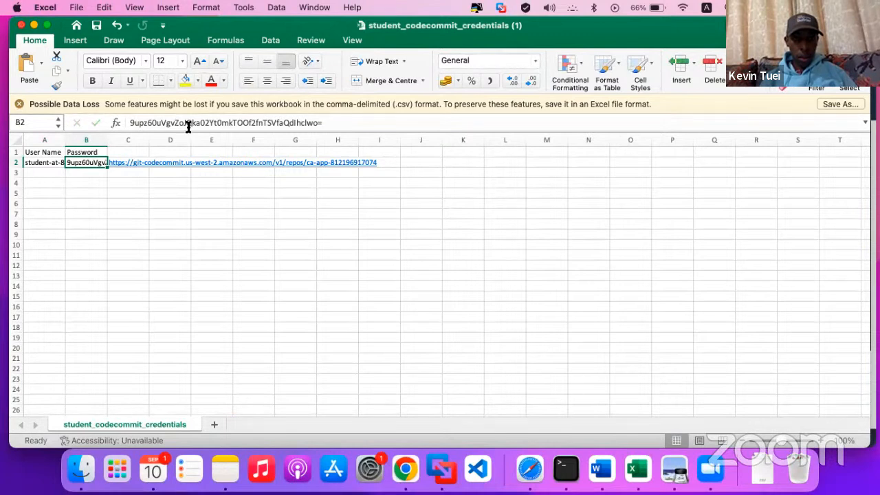
key("super+a")
left_click(187, 123)
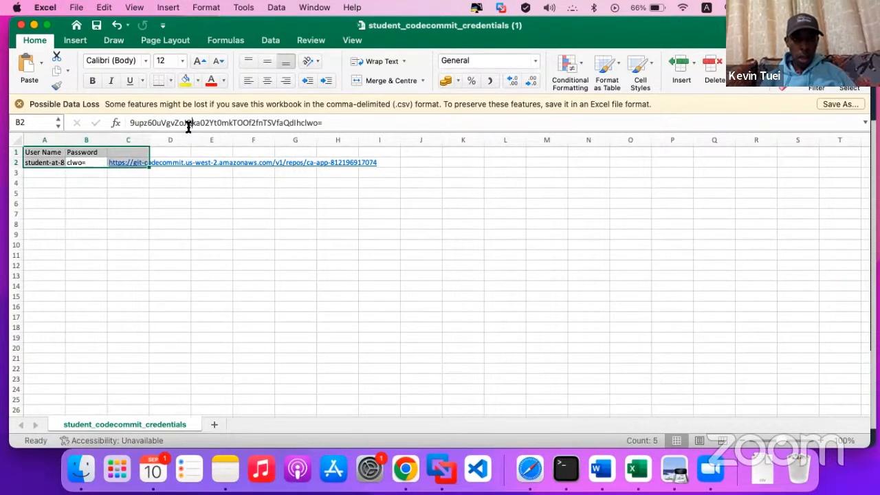
key("super+a")
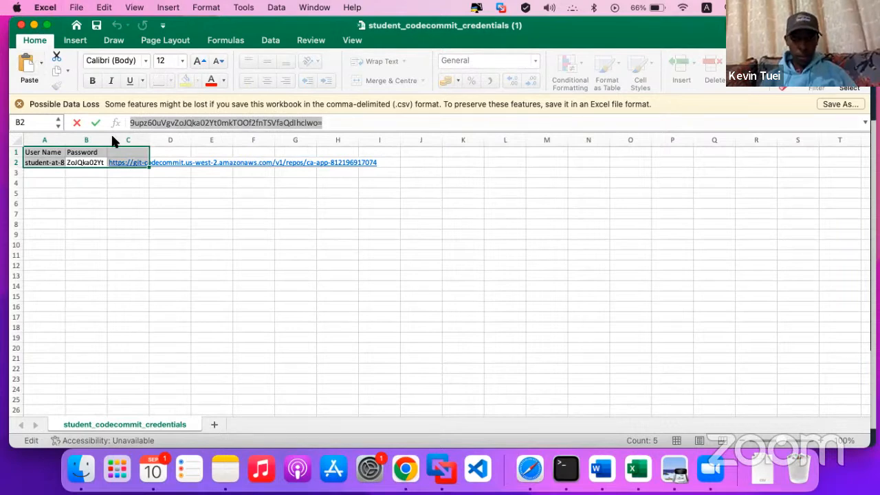
left_click(33, 25)
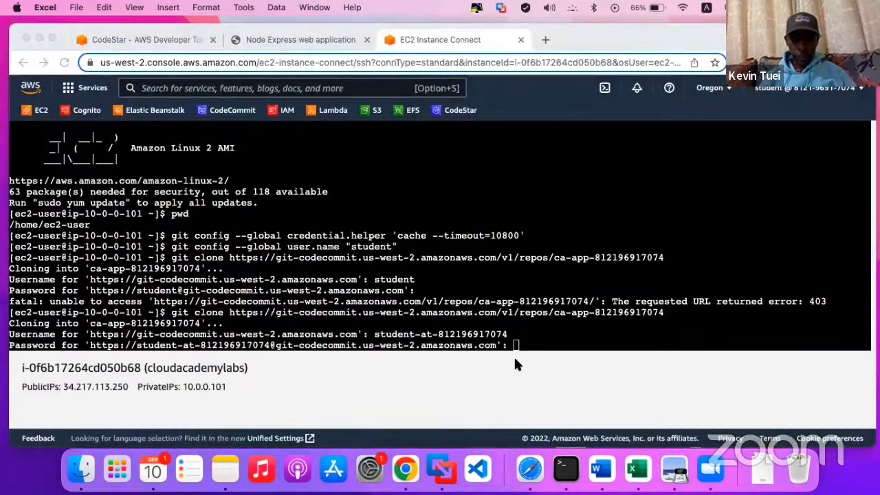
left_click(520, 349)
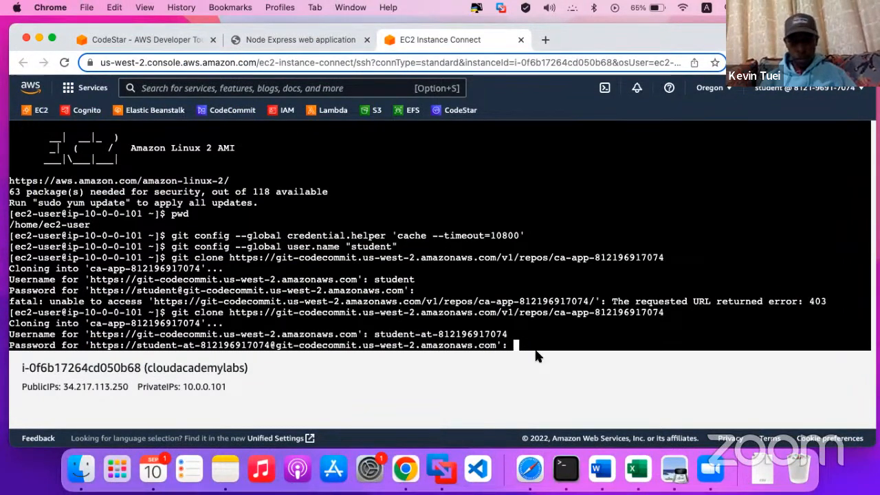
key("Return")
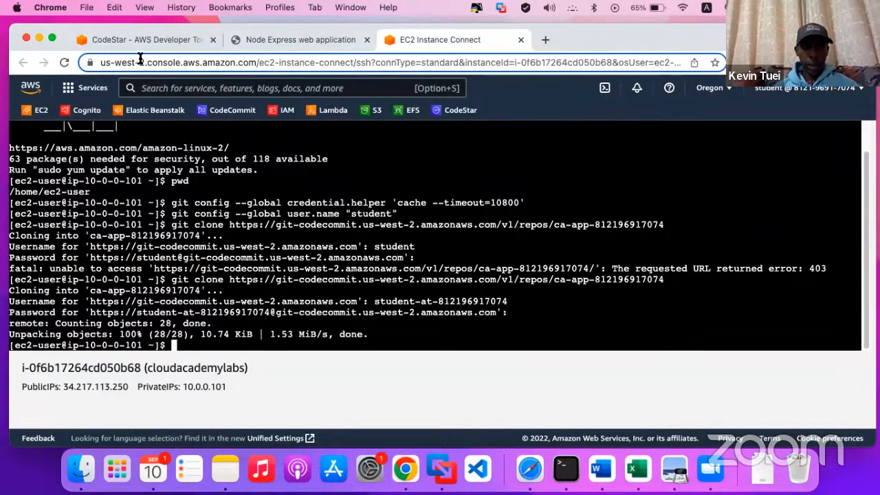
- Check lab step 14 for the command that renames the repository directory and return to the EC2 shell
key("ctrl+Up")
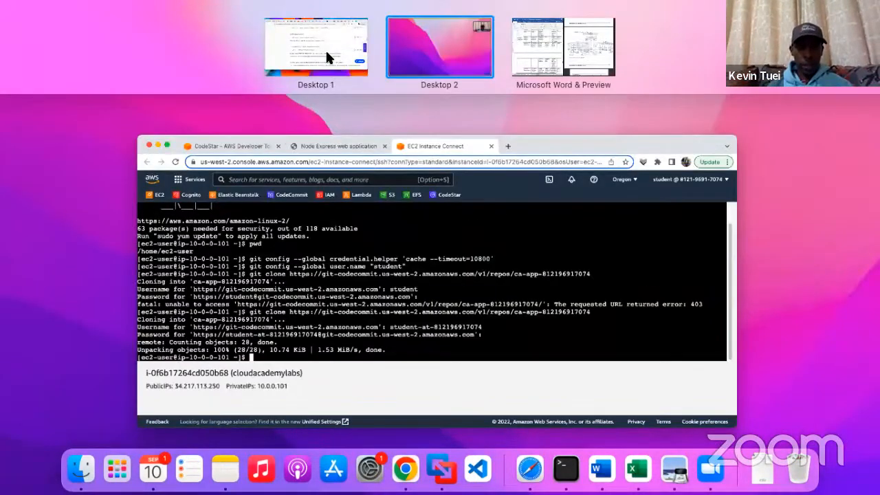
left_click(325, 49)
scroll(333, 362, "down", 5)
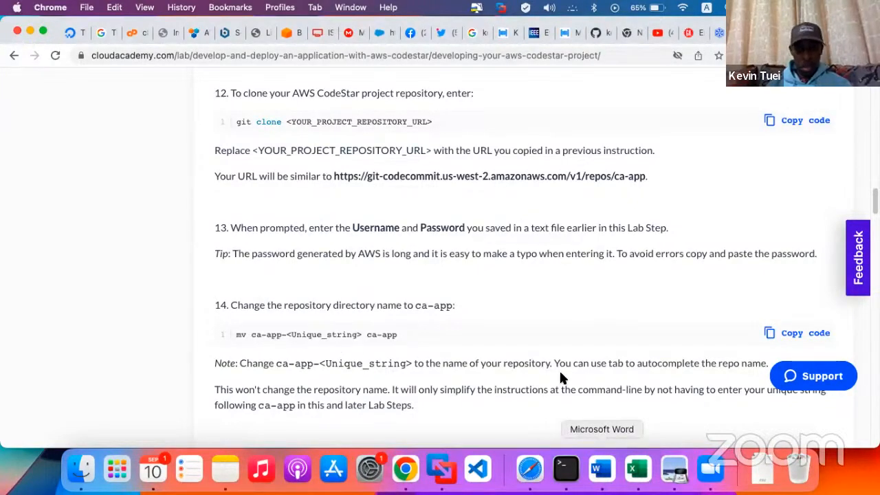
key("ctrl+Up")
left_click(326, 76)
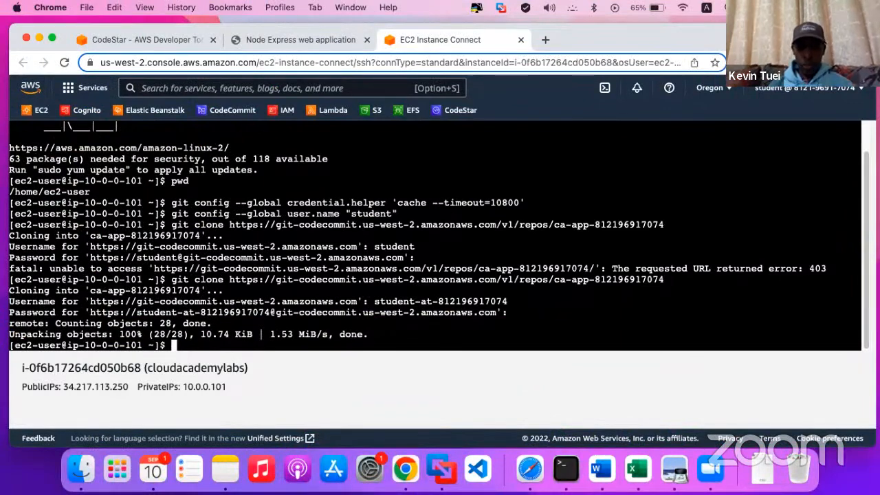
- Rename the cloned repository directory to ca-app with the mv command, pasting its current name from the earlier shell output
type("mv")
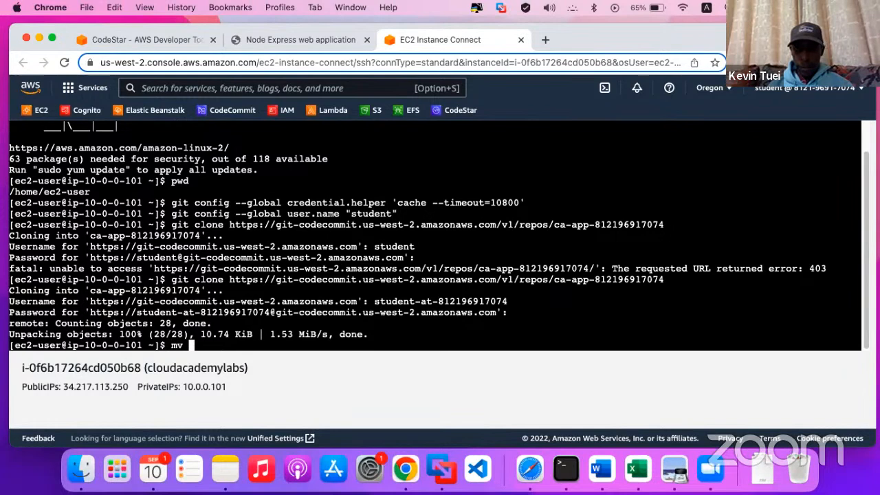
mouse_move(664, 224)
left_mouse_down()
mouse_move(613, 235)
mouse_move(571, 224)
left_mouse_up()
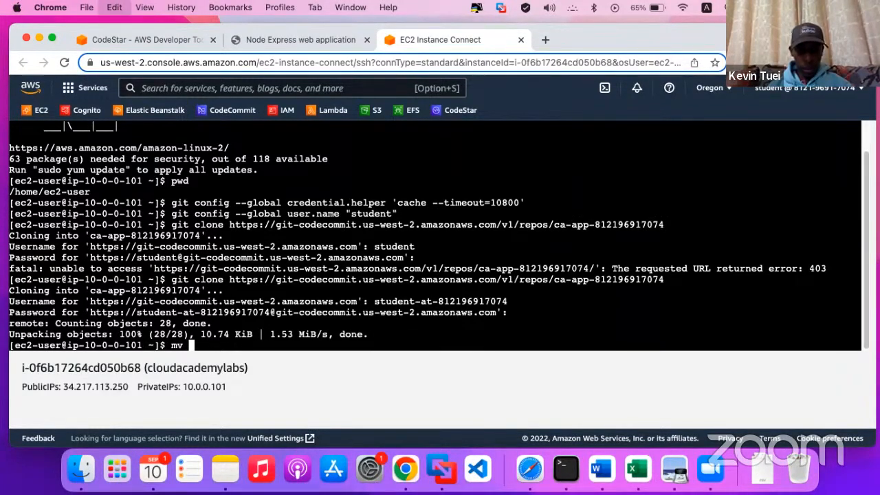
key("super+v")
type("ca")
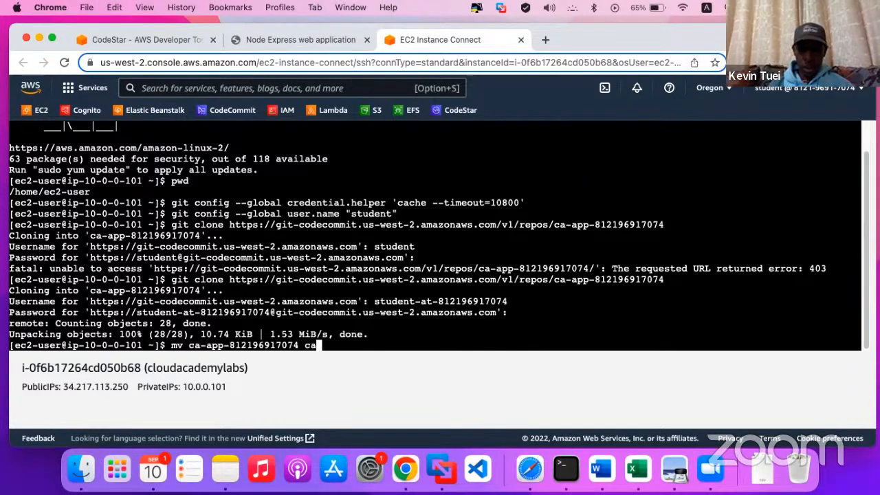
type("p-app")
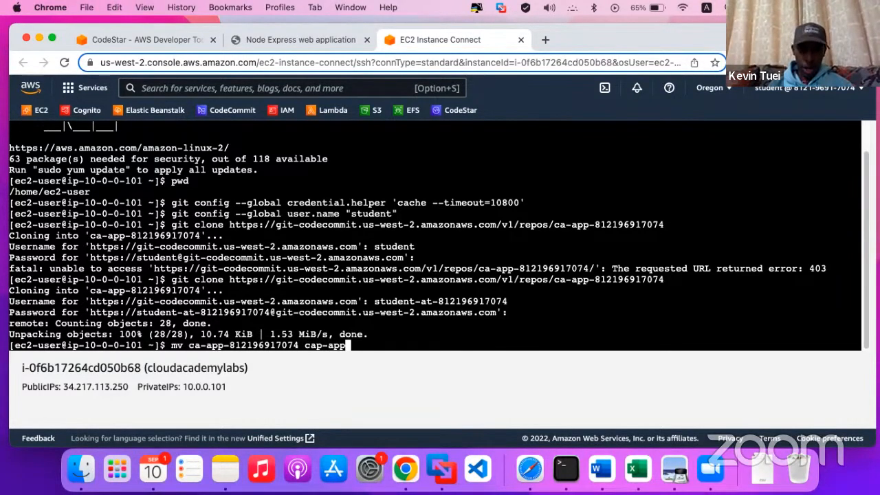
key("Left")
key("Left")
key("Left")
key("Left")
key("BackSpace")
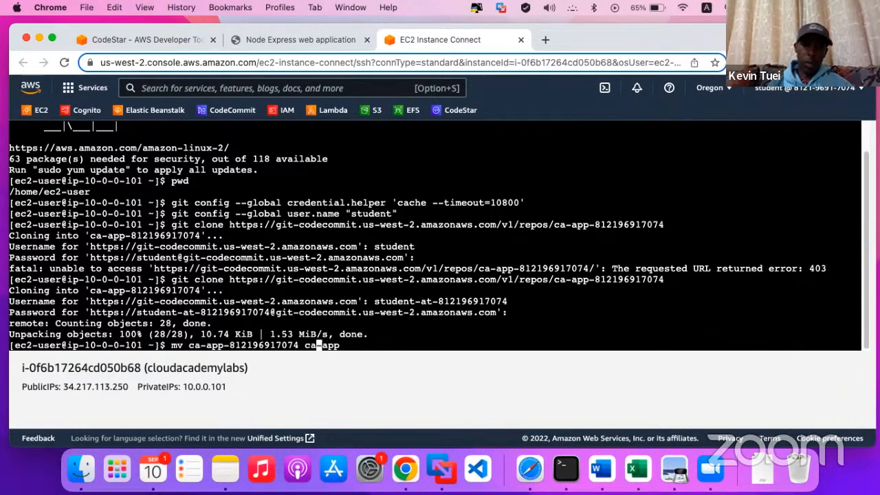
key("Return")
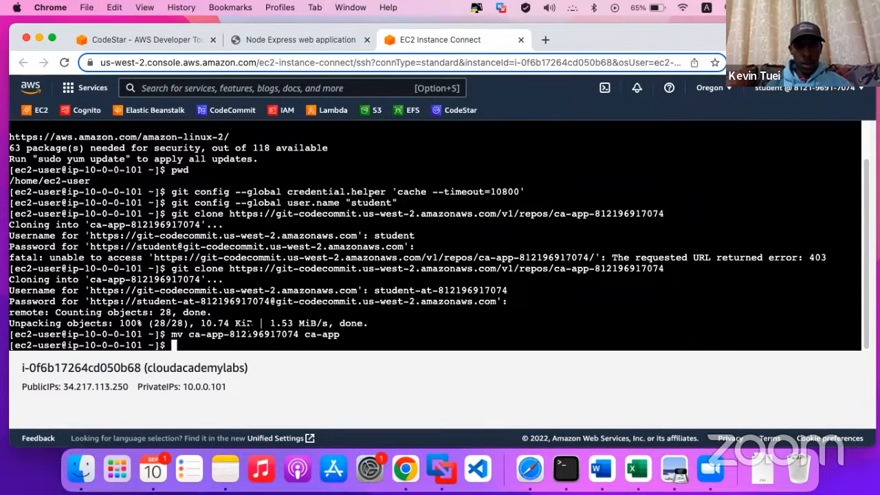
- Copy the cd ca-app command from lab step 15 and run it in the EC2 shell
key("ctrl+Up")
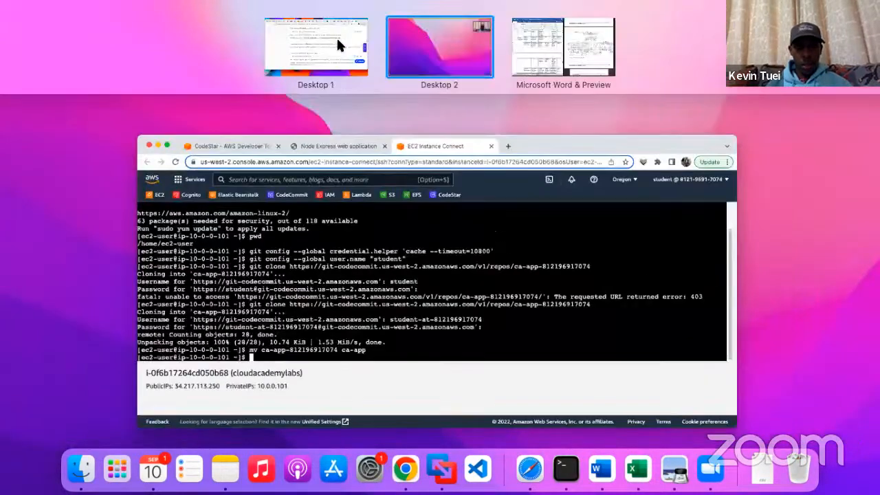
left_click(337, 37)
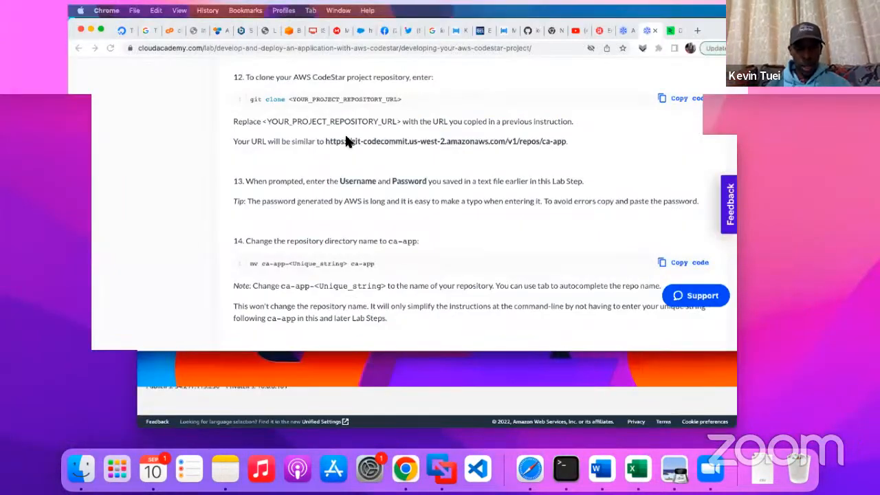
scroll(349, 306, "down", 5)
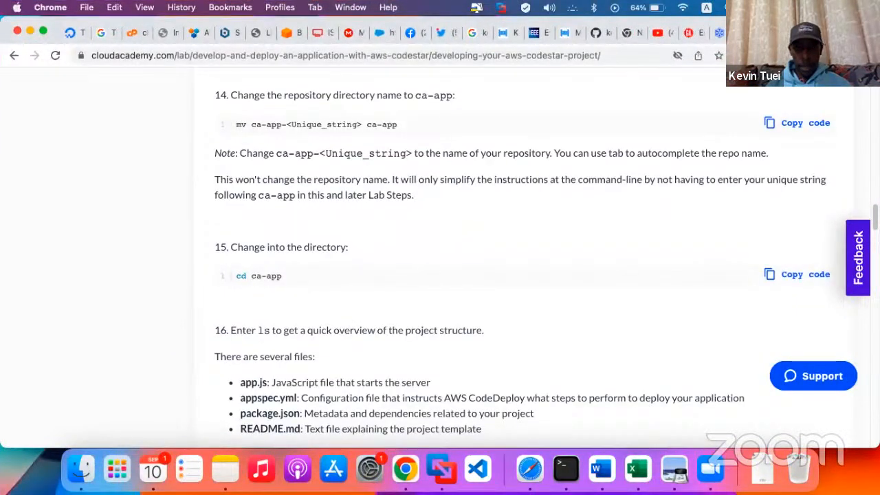
left_click(819, 273)
key("ctrl+Up")
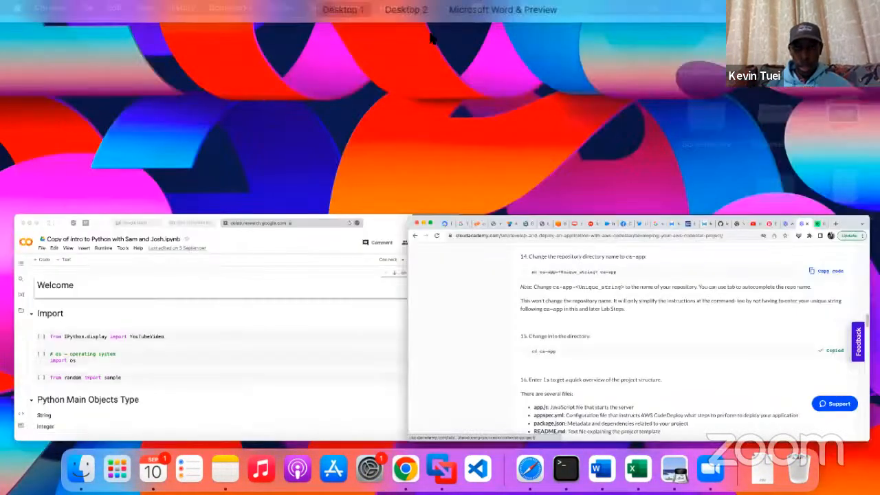
left_click(413, 41)
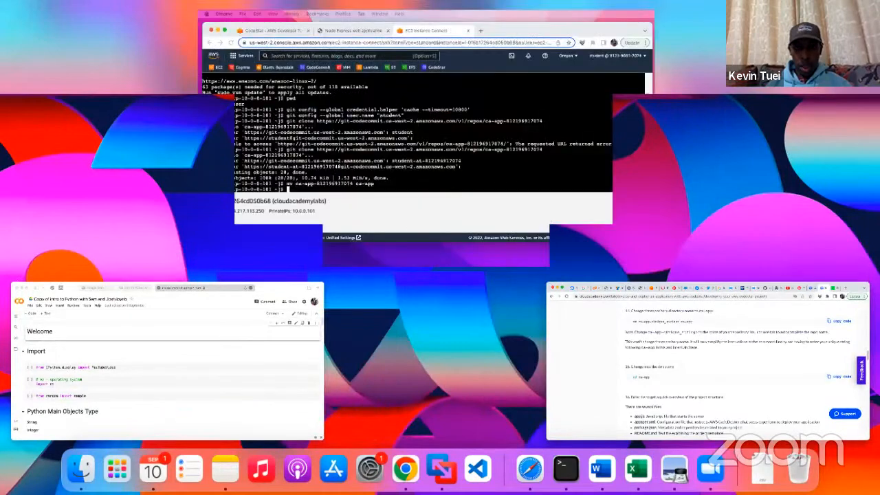
type("cd ca-app")
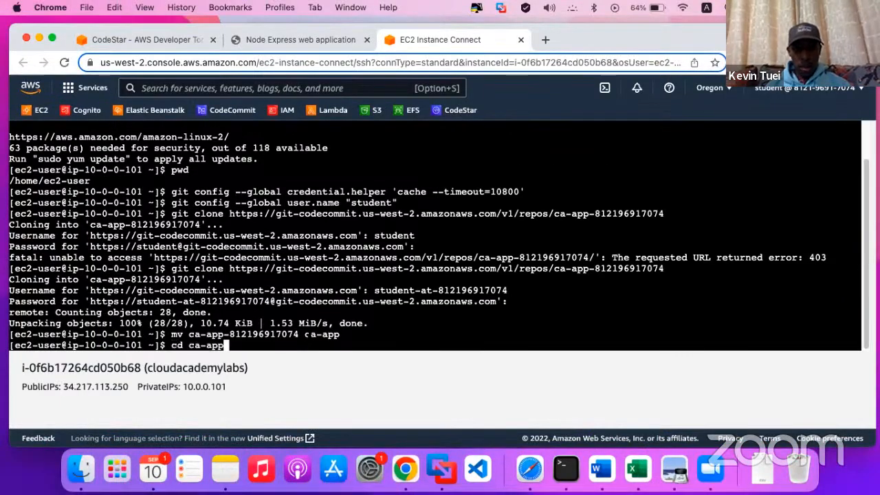
key("Return")
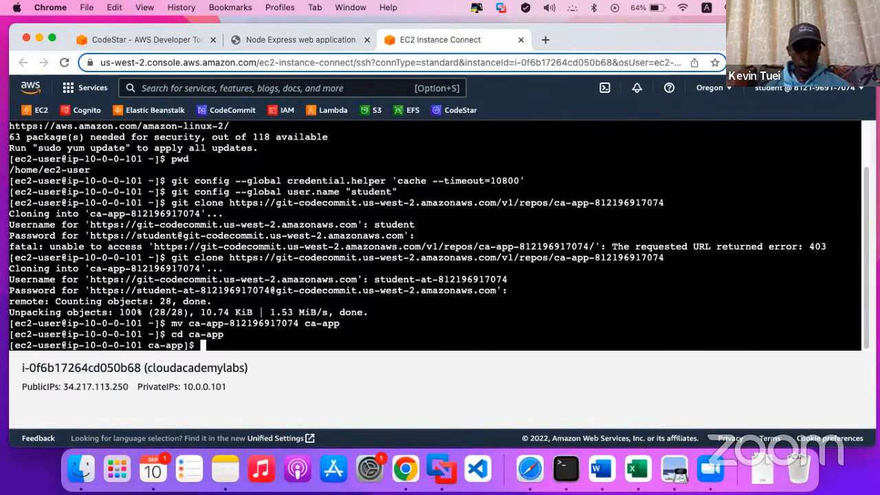
- Read lab step 16, copy the npm install and node app.js commands from step 17, and return to the EC2 shell
key("ctrl+Up")
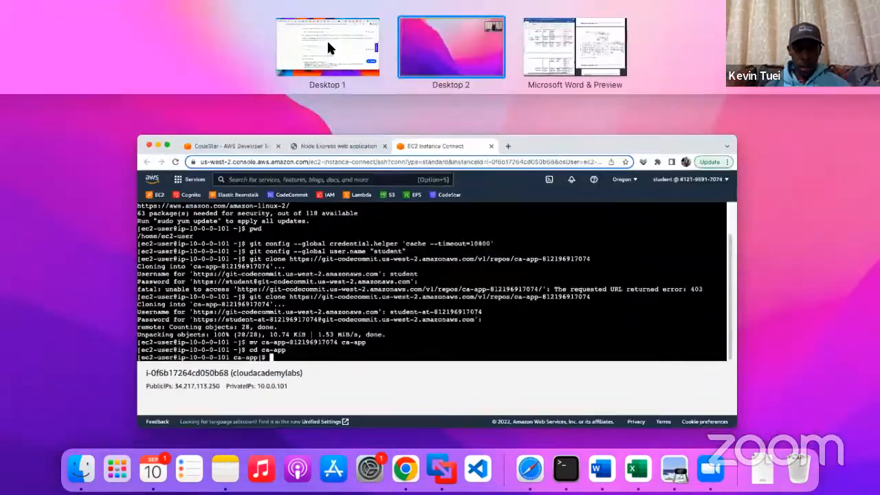
left_click(327, 42)
scroll(343, 304, "down", 5)
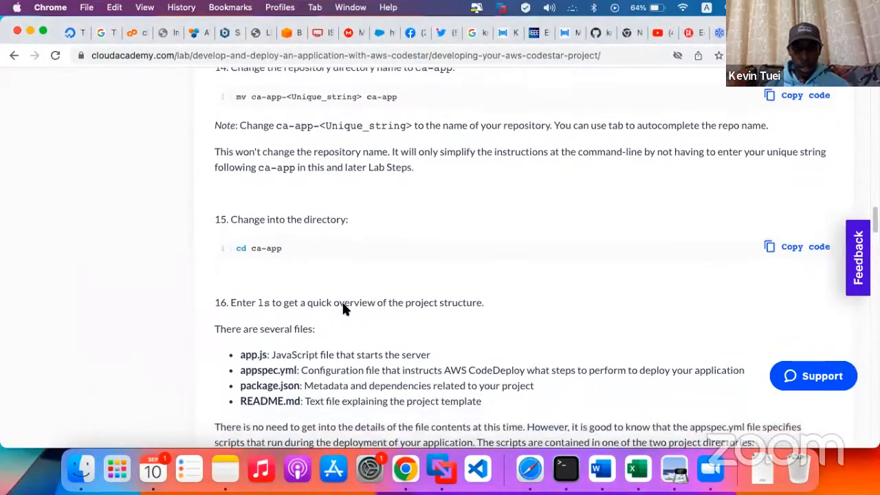
scroll(343, 305, "down", 2)
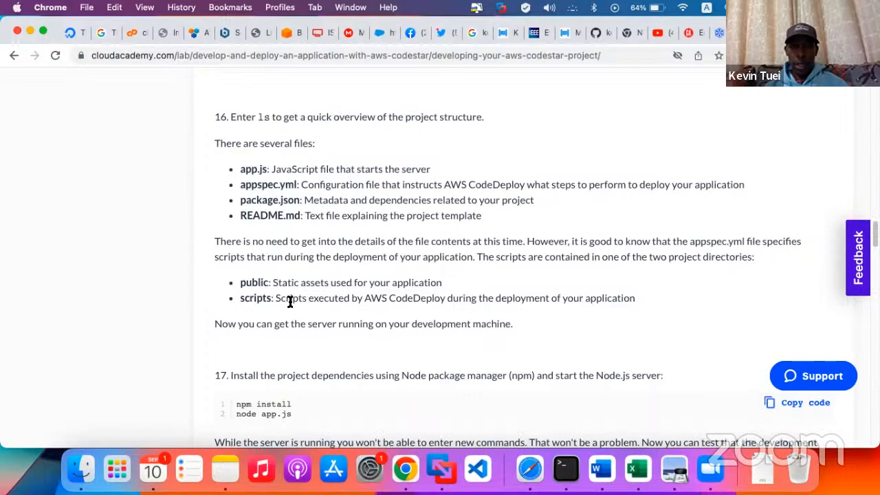
scroll(345, 349, "down", 3)
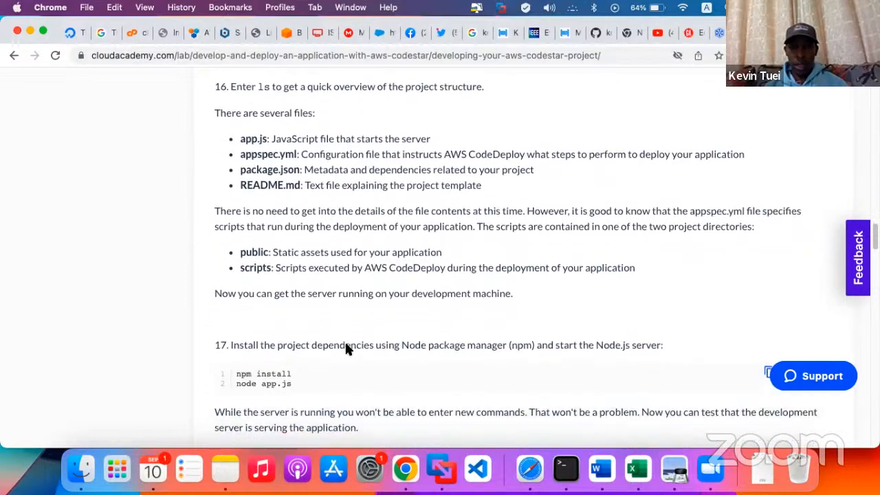
scroll(337, 333, "down", 2)
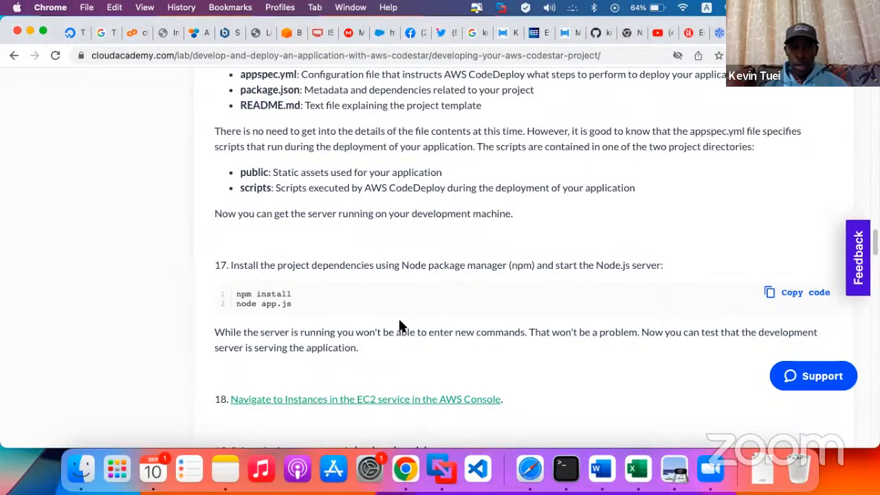
left_click(781, 297)
key("ctrl+Up")
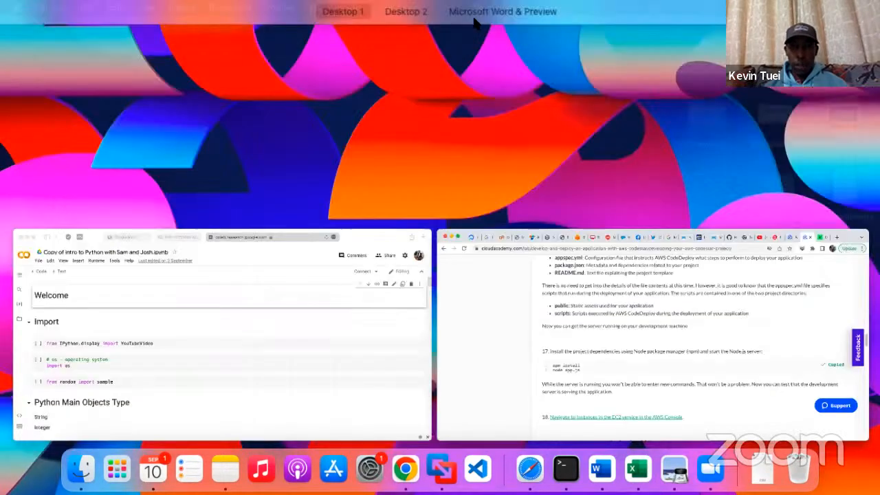
left_click_drag(360, 43, 396, 137)
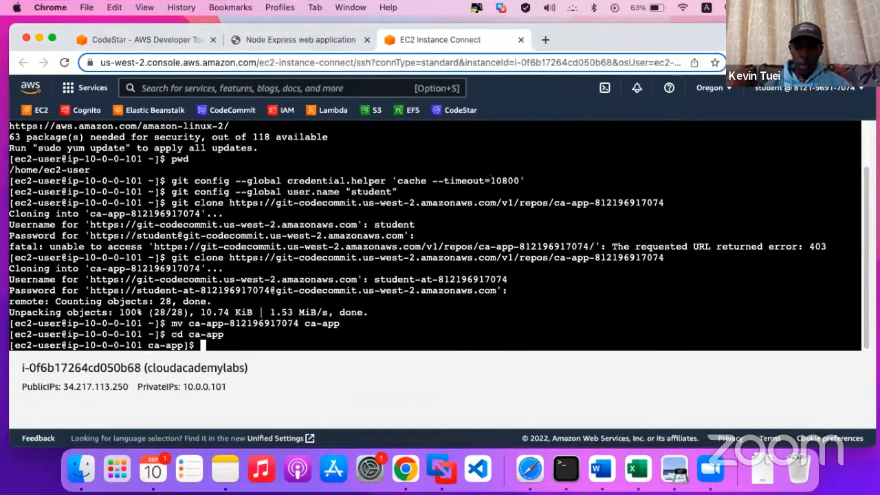
- List the contents of the ca-app project directory with ls
type("ls")
key("Return")
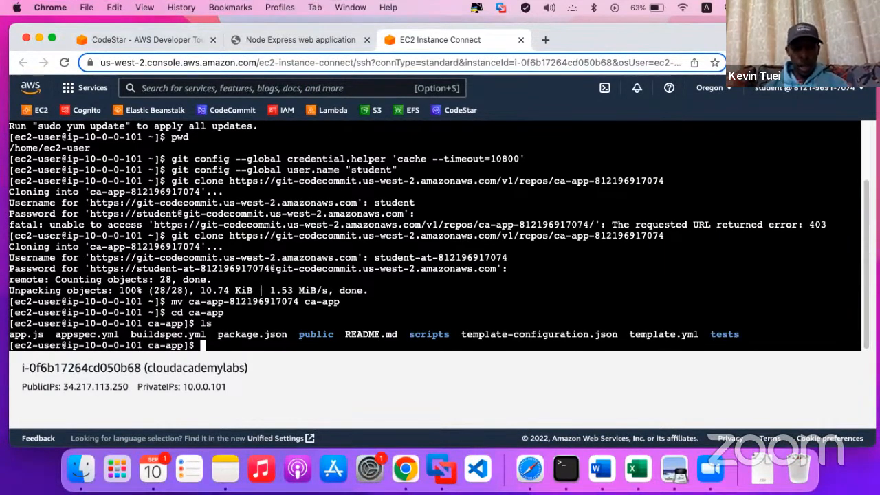
- Install the project dependencies with npm install and start the Node.js server with node app.js
type("npm install")
key("Return")
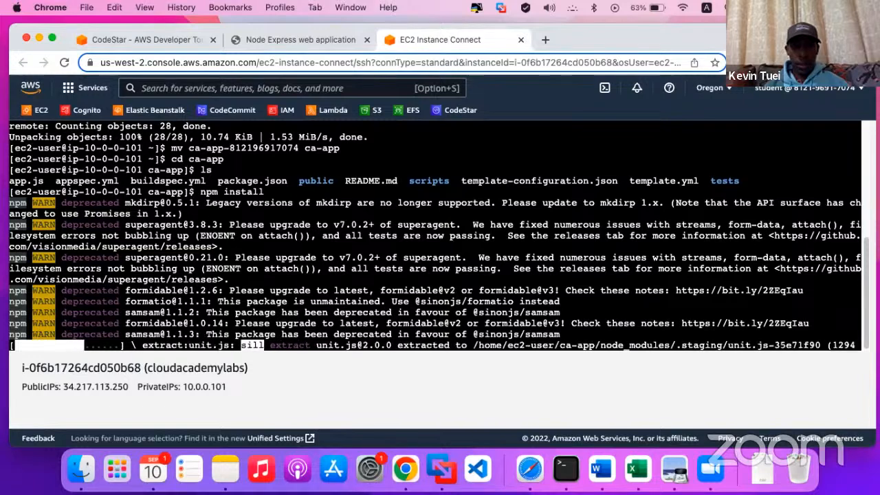
type("node app.js")
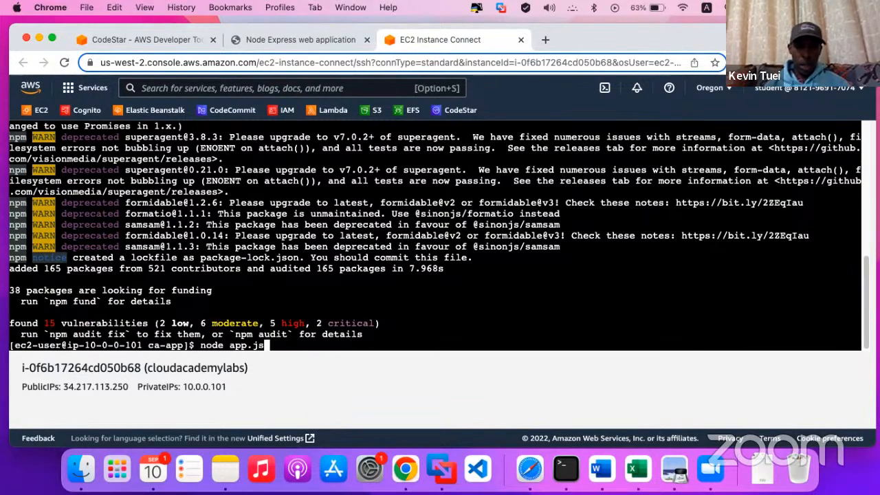
key("Return")
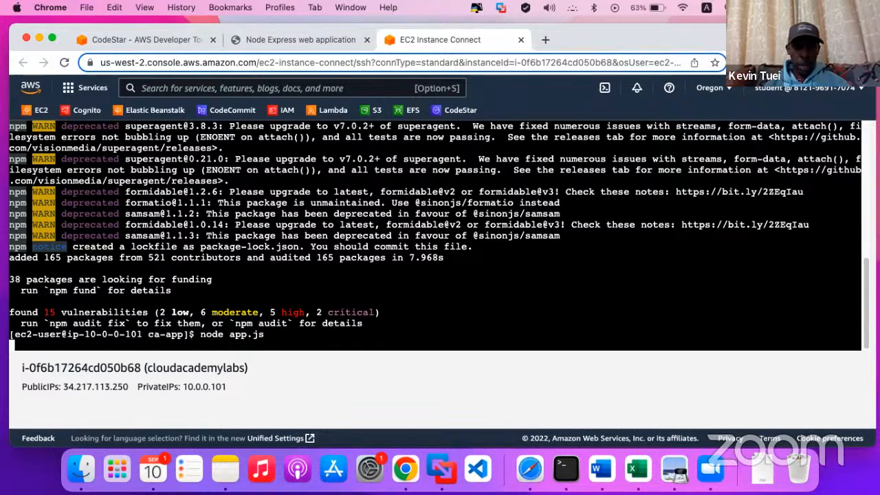
left_click(280, 41)
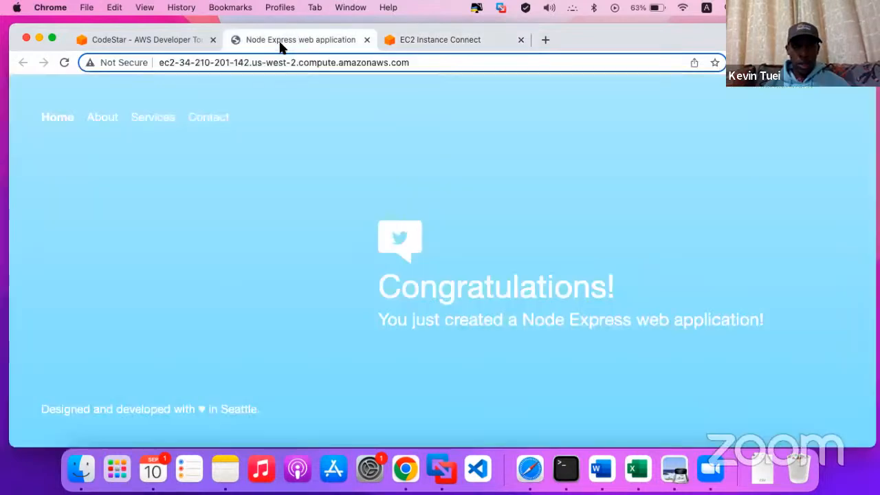
left_click(161, 42)
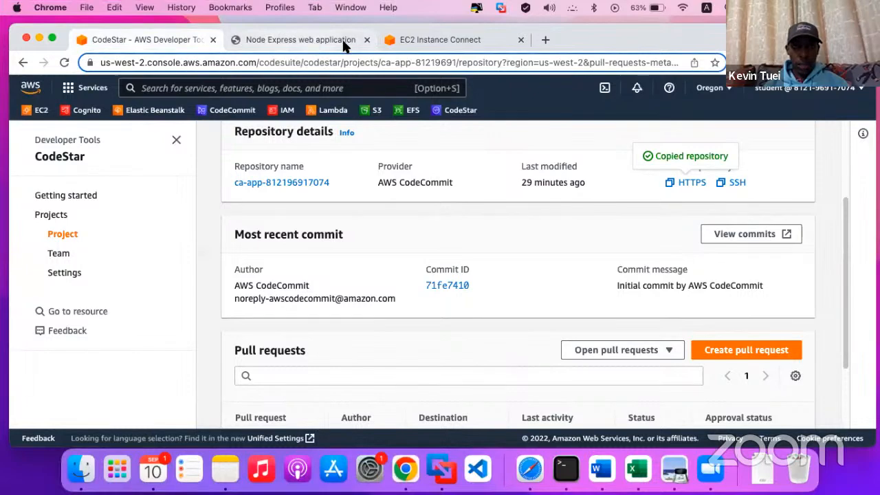
left_click(420, 42)
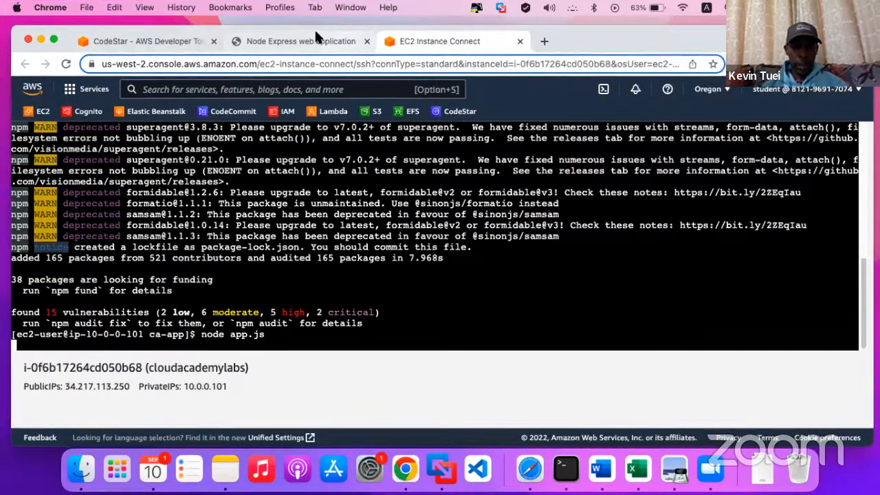
- Read lab steps 18 to 22 in the lab guide on testing the application served by the development instance
key("ctrl+Up")
left_click(310, 54)
scroll(330, 303, "down", 2)
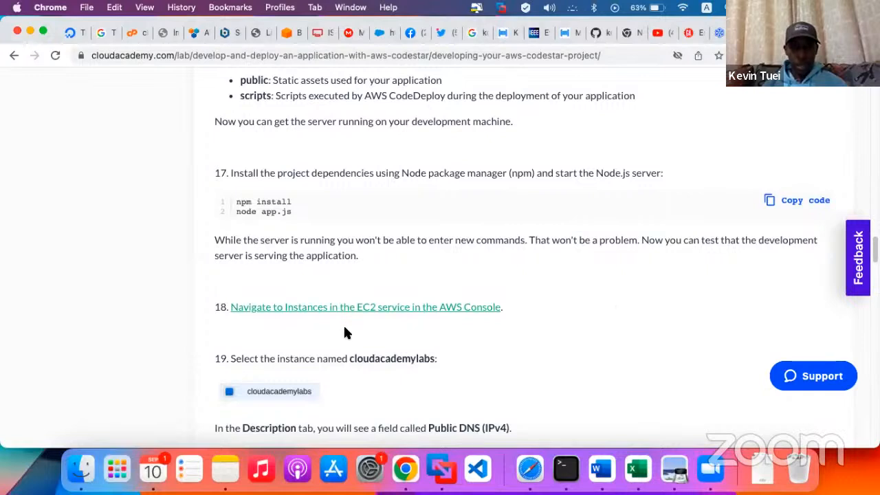
scroll(309, 385, "down", 3)
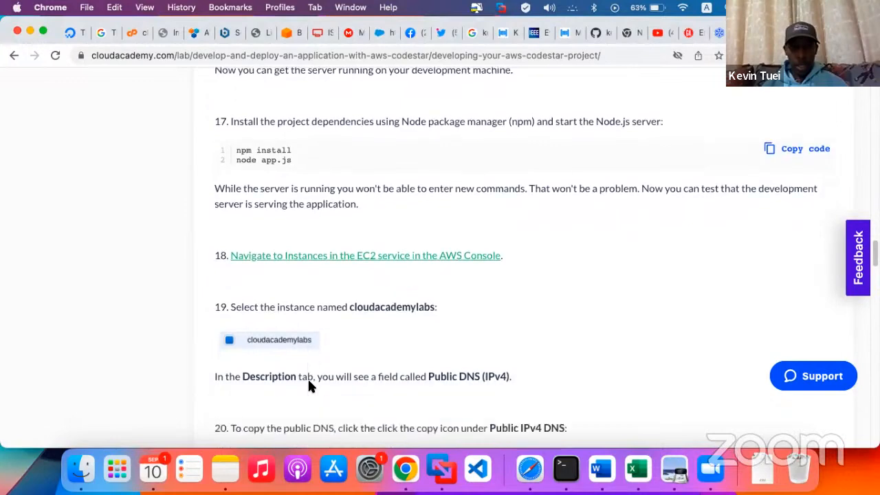
scroll(309, 387, "down", 2)
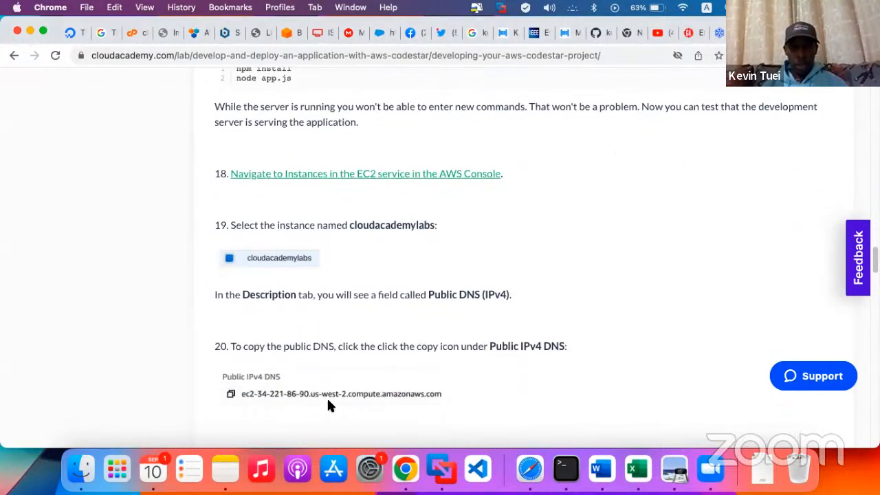
scroll(316, 378, "down", 3)
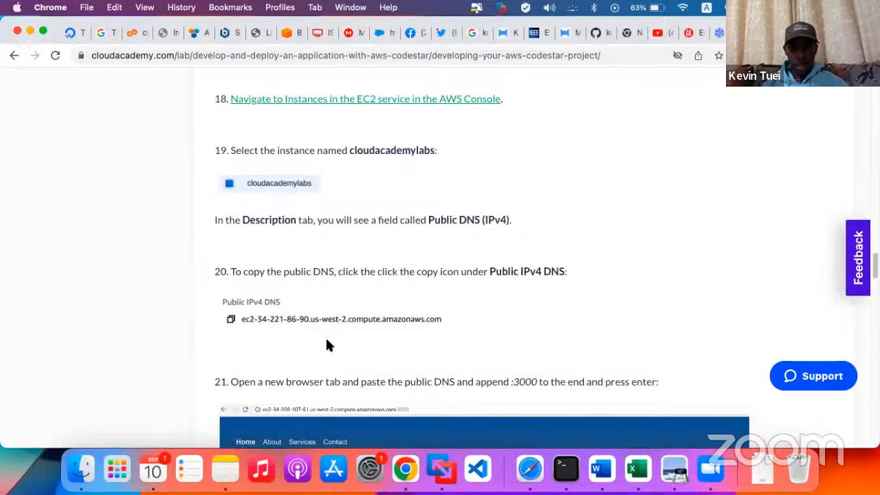
scroll(328, 347, "down", 5)
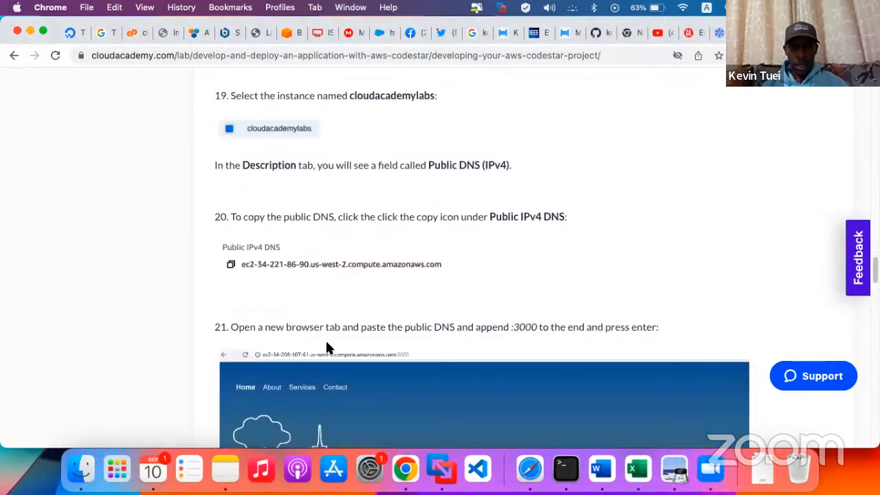
scroll(328, 349, "down", 4)
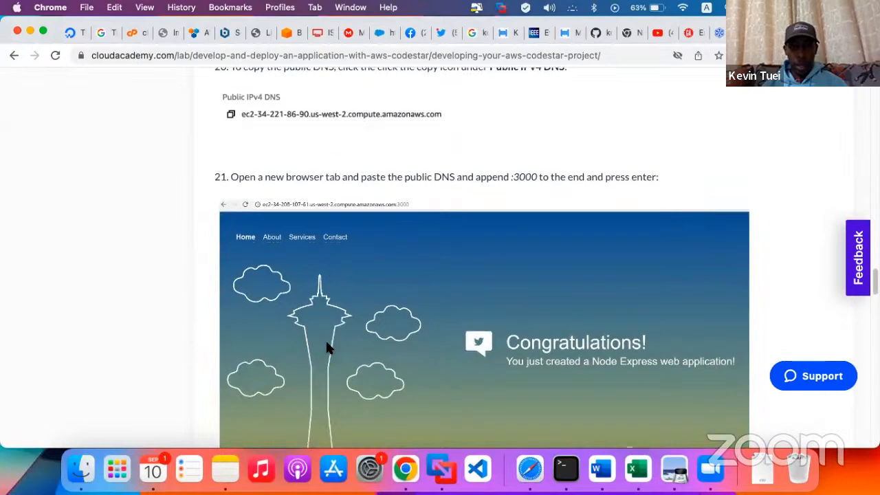
scroll(327, 349, "down", 3)
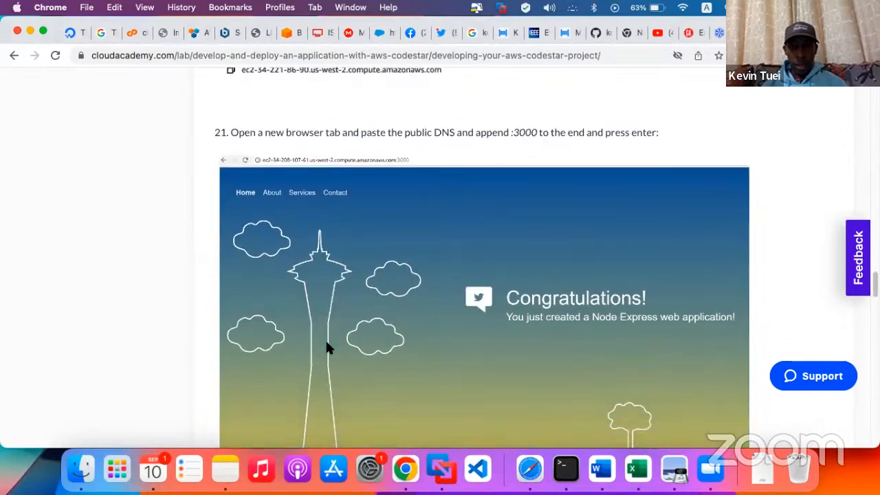
scroll(328, 348, "down", 6)
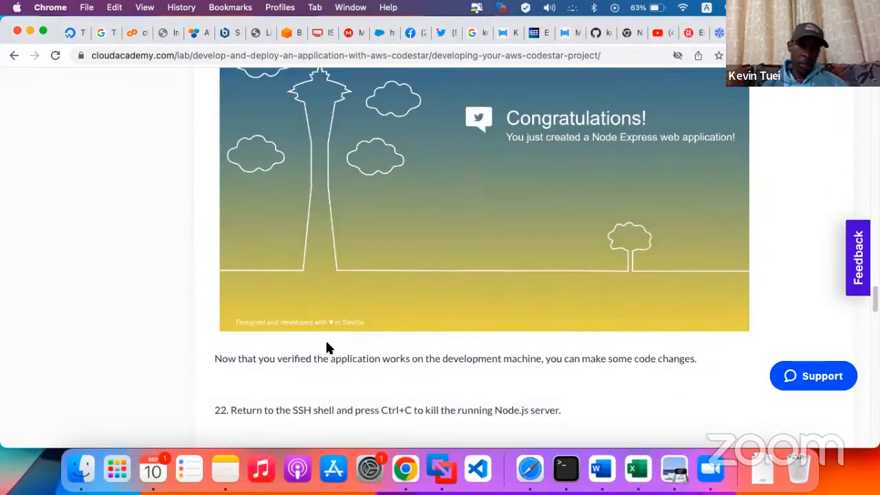
scroll(327, 347, "down", 1)
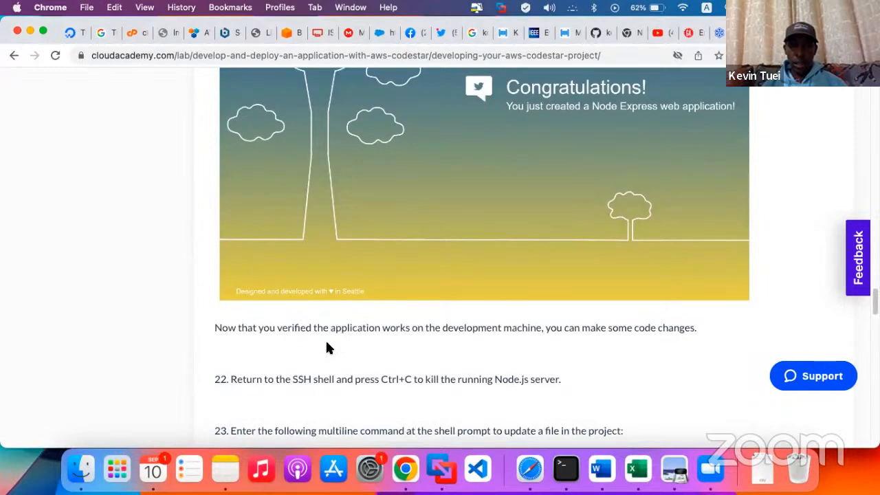
scroll(327, 348, "up", 11)
scroll(326, 343, "up", 7)
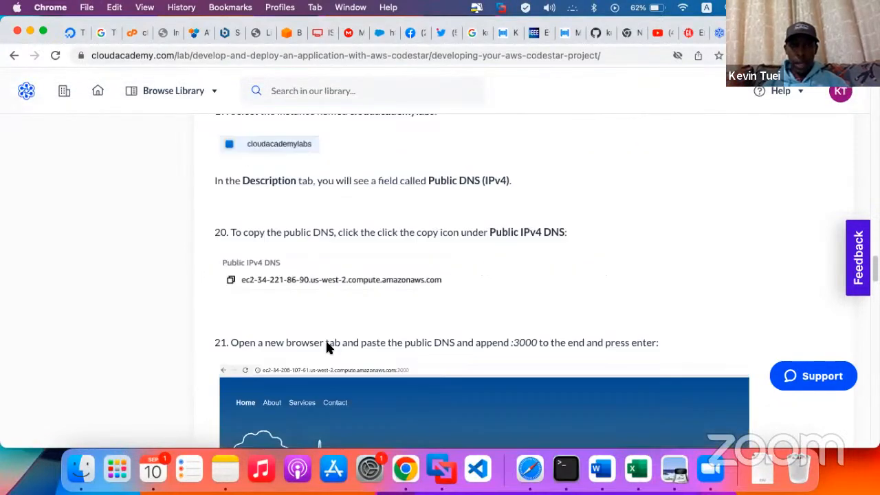
- Return to the AWS console and open the list of running instances in the EC2 service
key("ctrl+Up")
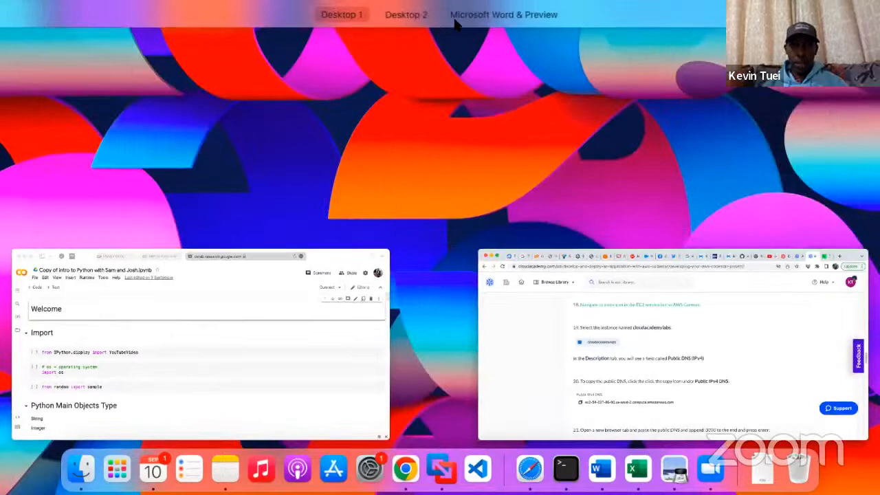
mouse_move(453, 22)
left_click(413, 46)
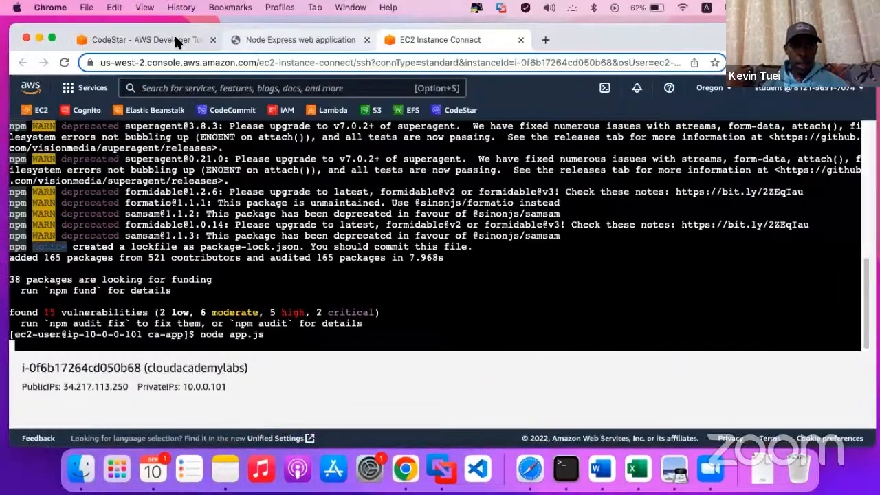
left_click(174, 36)
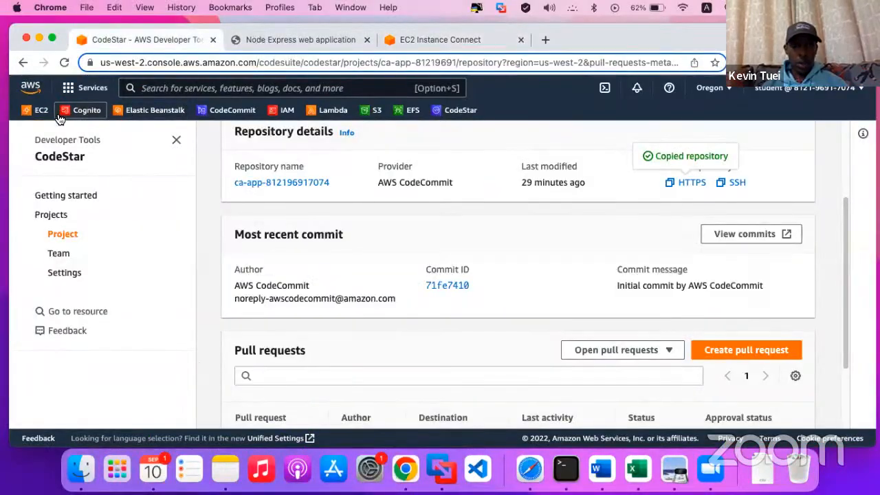
left_click(38, 112)
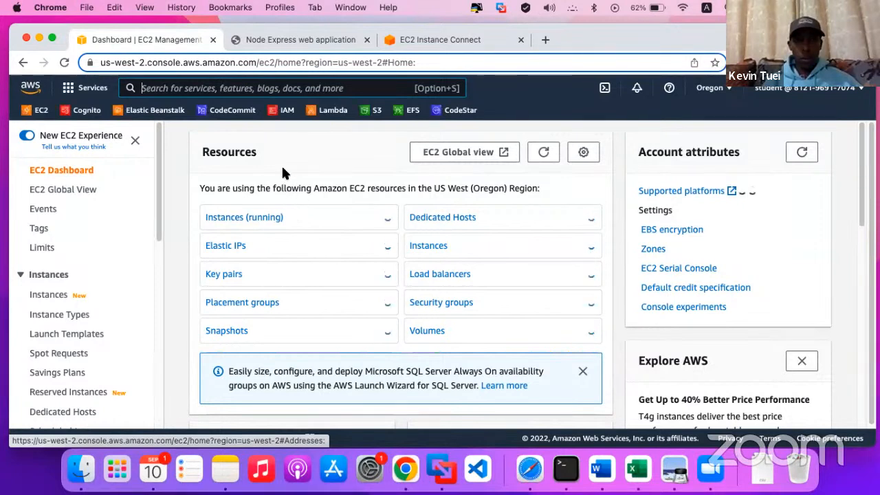
left_click(256, 224)
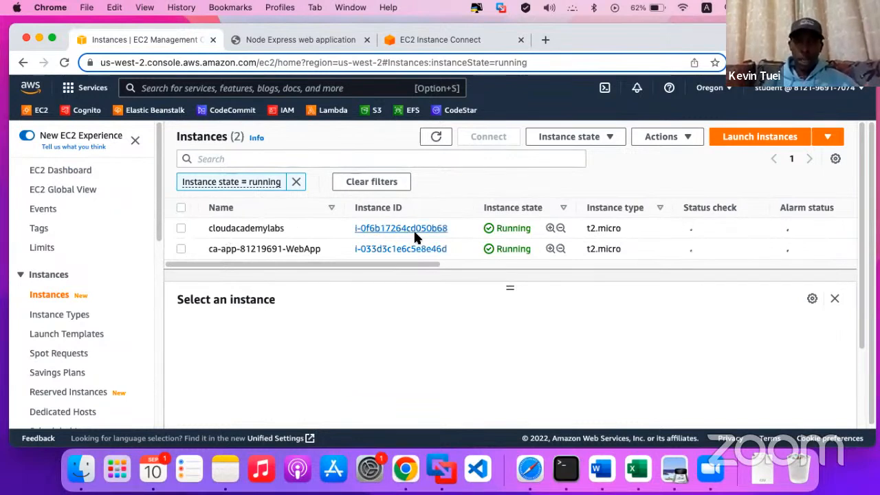
- Select the cloudacademylabs instance and copy its public IPv4 DNS
left_click(179, 229)
left_click(178, 228)
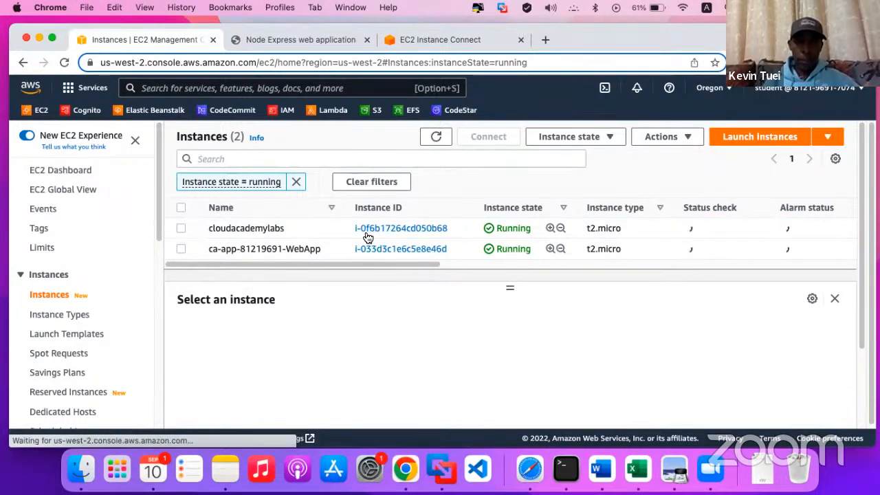
left_click(328, 229)
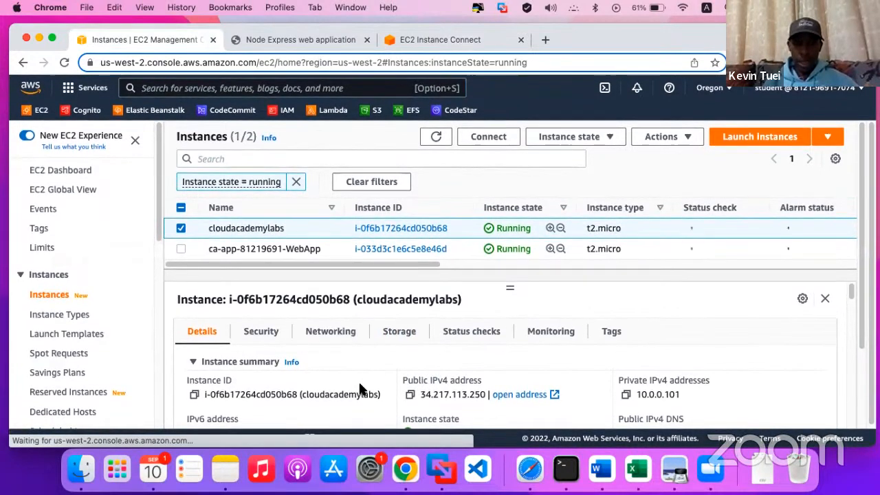
scroll(358, 389, "down", 3)
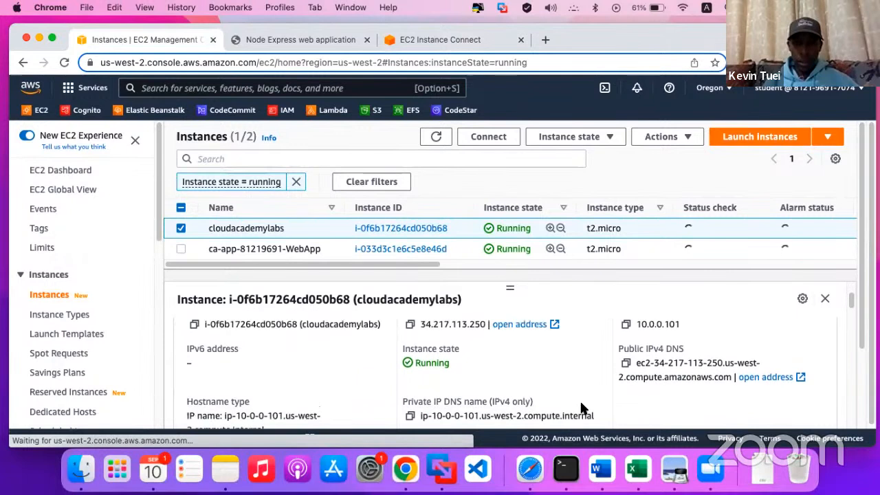
left_click(627, 366)
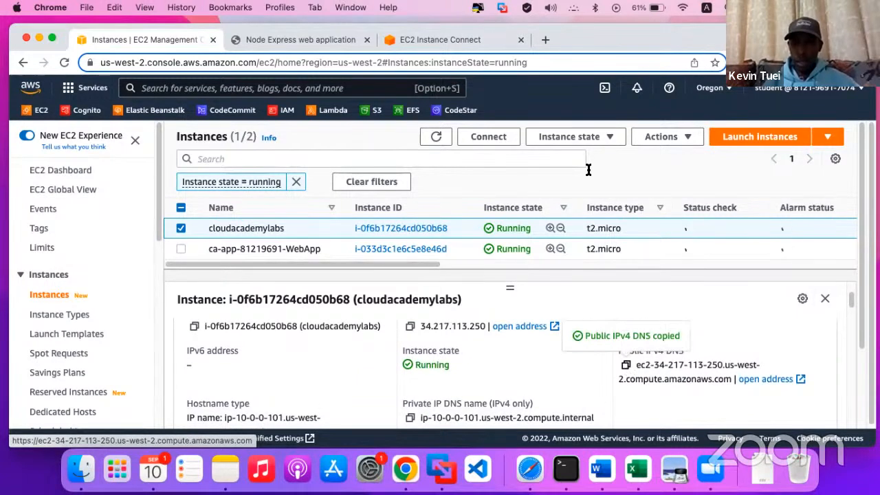
- Open ec2-34-217-113-250.us-west-2.compute.amazonaws.com:3000 in a new browser tab to test the development server
left_click(545, 40)
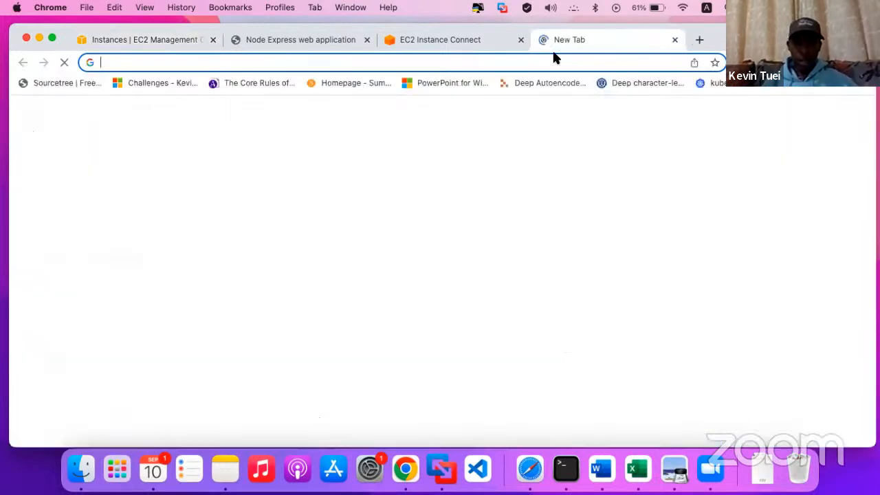
key("super+v")
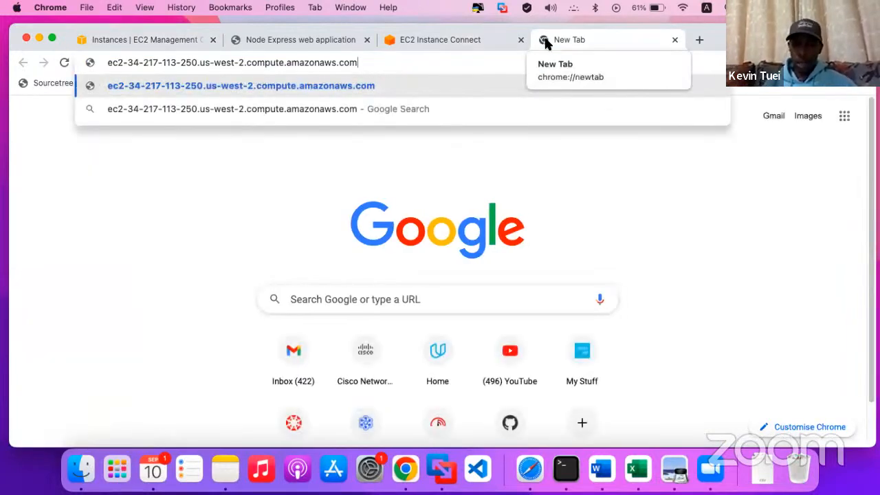
type(":")
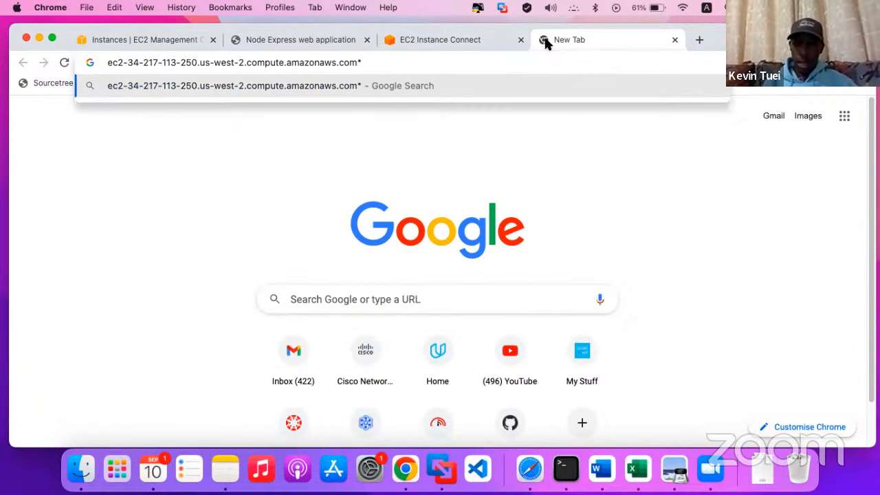
type("3000")
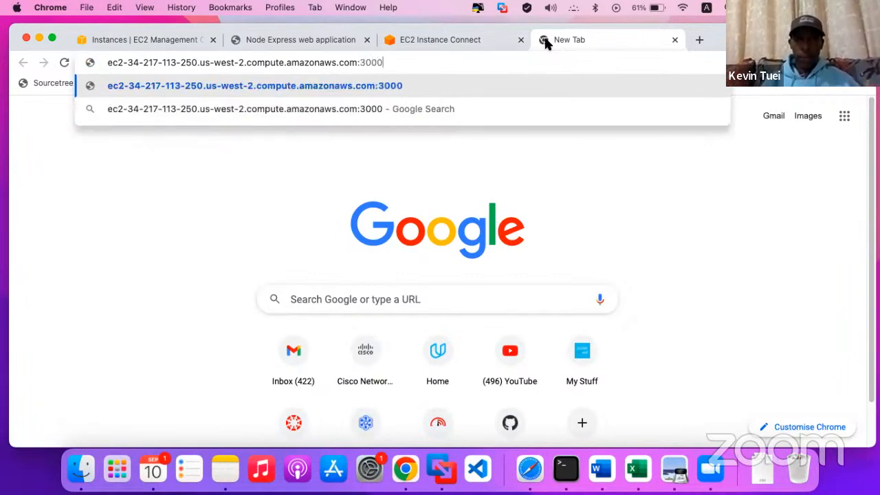
key("Return")
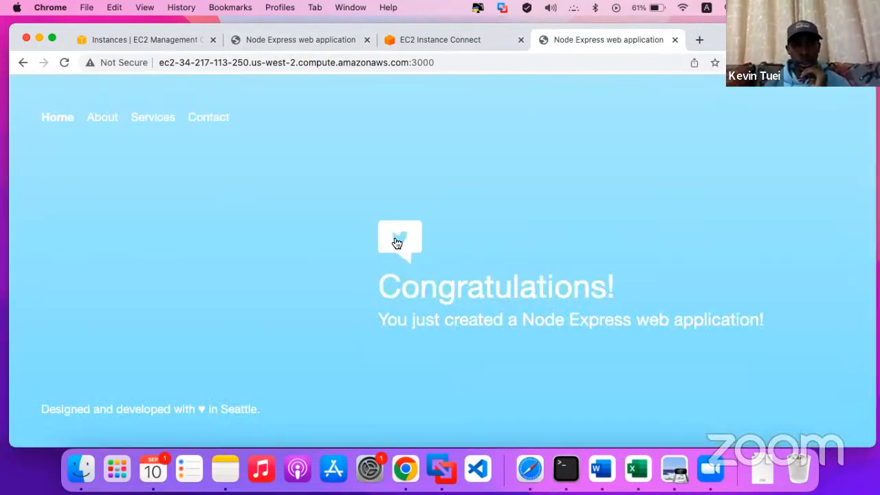
- View the previously opened Node Express web application page to compare it with the development server's page
left_click(285, 41)
left_click(137, 40)
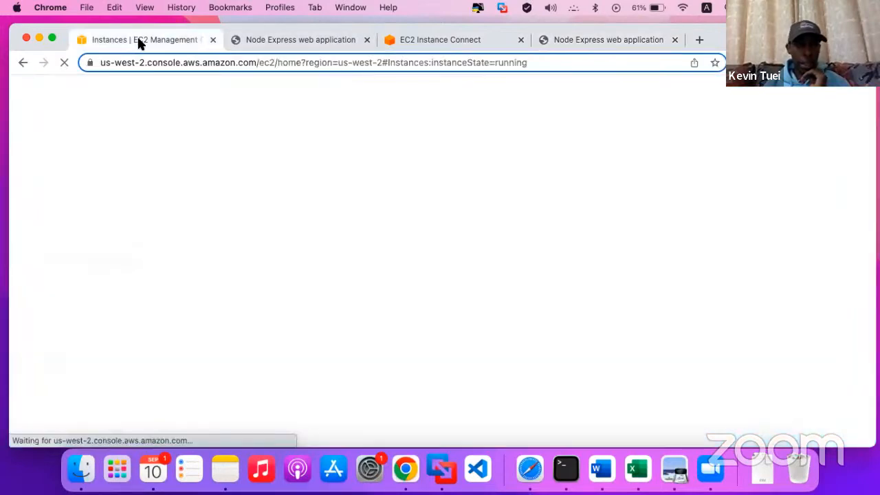
left_click(315, 41)
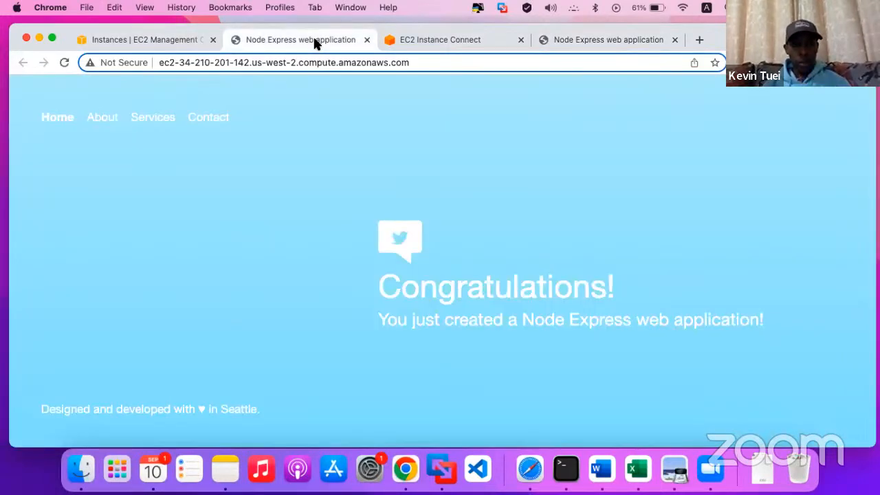
- Return to the Cloud Academy lab instructions and copy the step 23 multiline command that updates public/js/set-background.js
key("ctrl+Up")
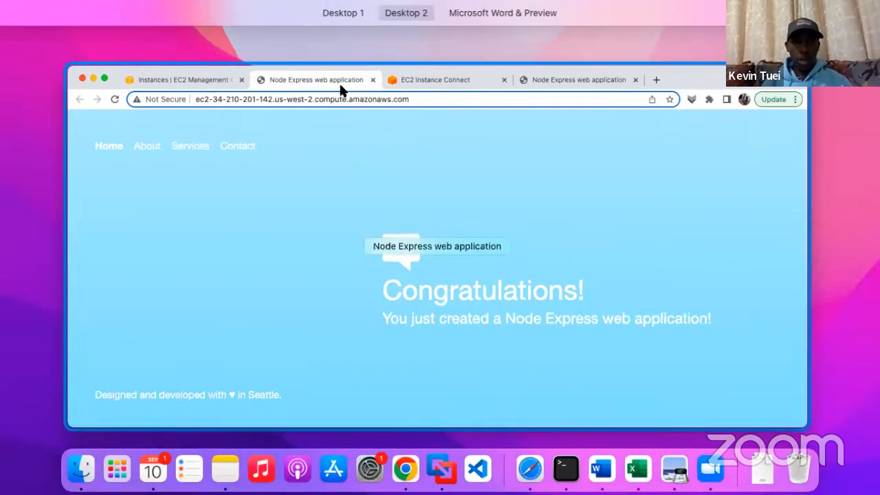
left_click(340, 82)
key("ctrl+Up")
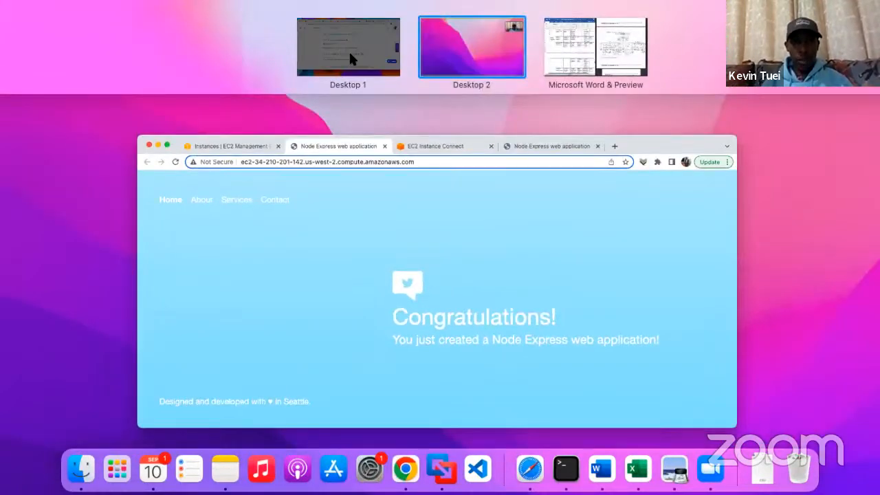
left_click(349, 50)
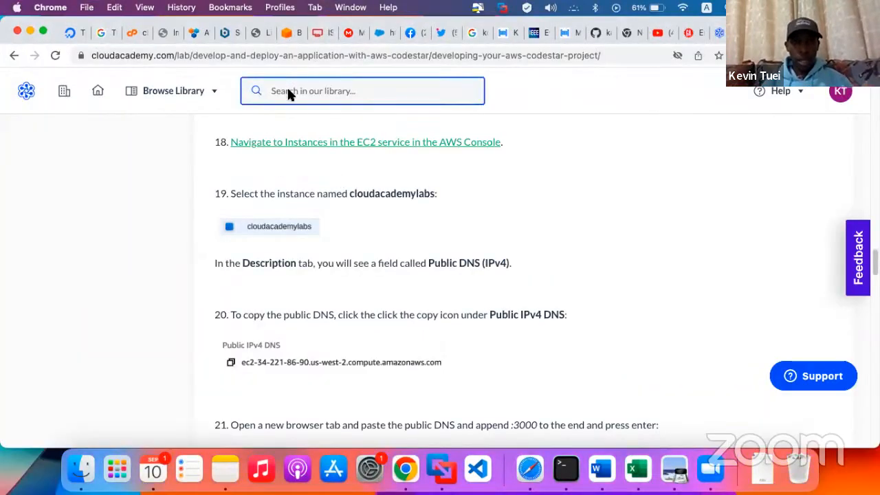
scroll(328, 276, "down", 10)
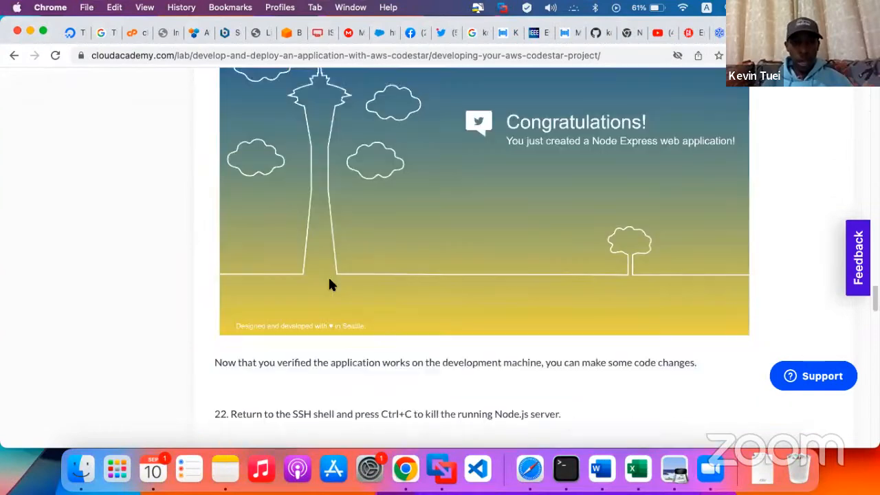
scroll(339, 313, "down", 2)
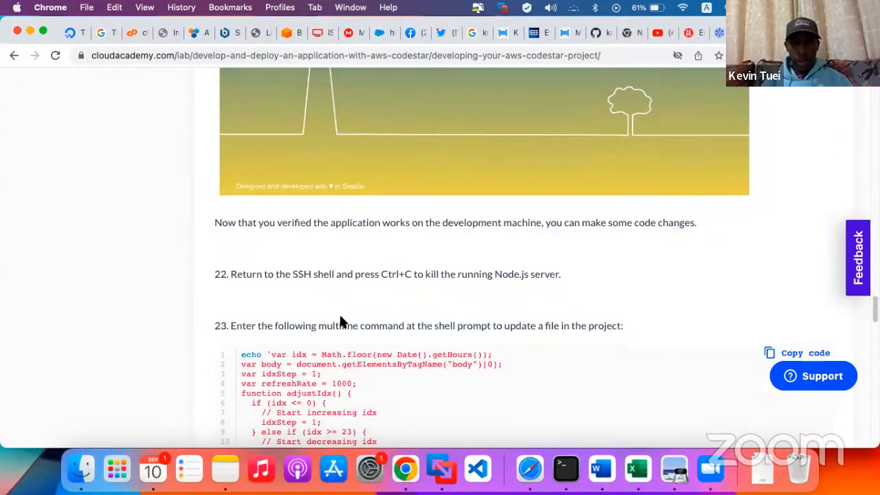
scroll(353, 311, "down", 1)
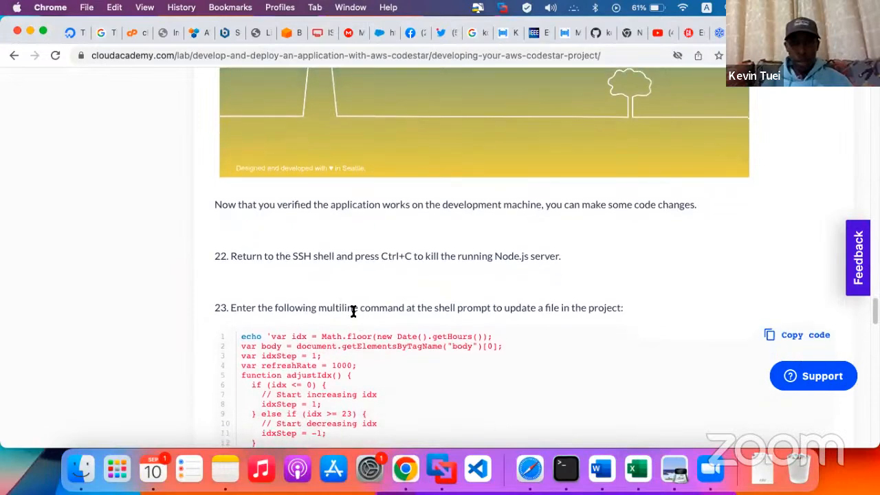
scroll(384, 259, "down", 2)
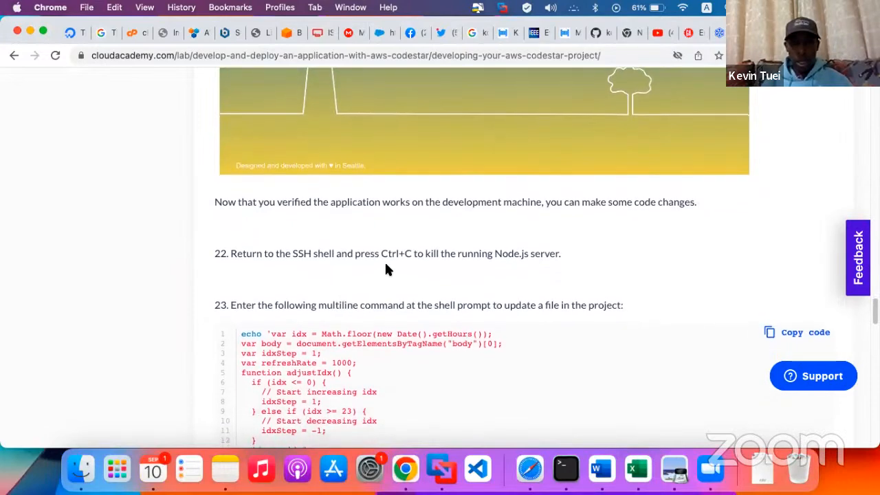
scroll(385, 270, "down", 2)
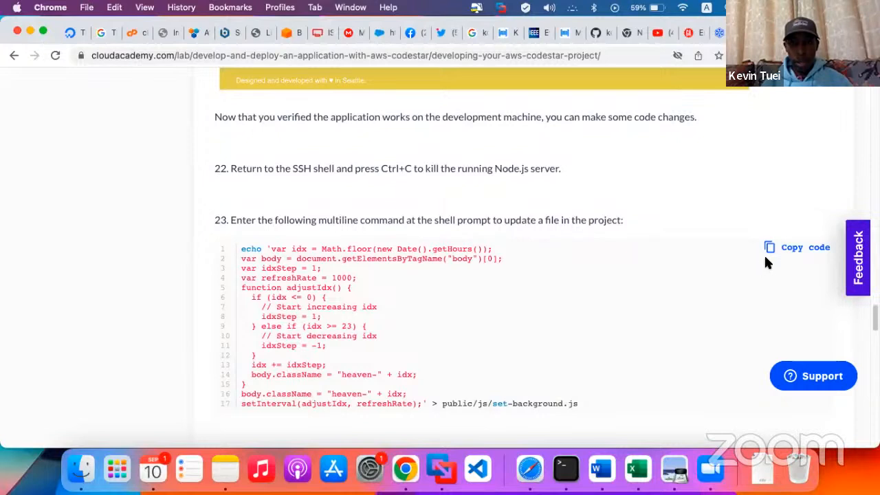
left_click(785, 251)
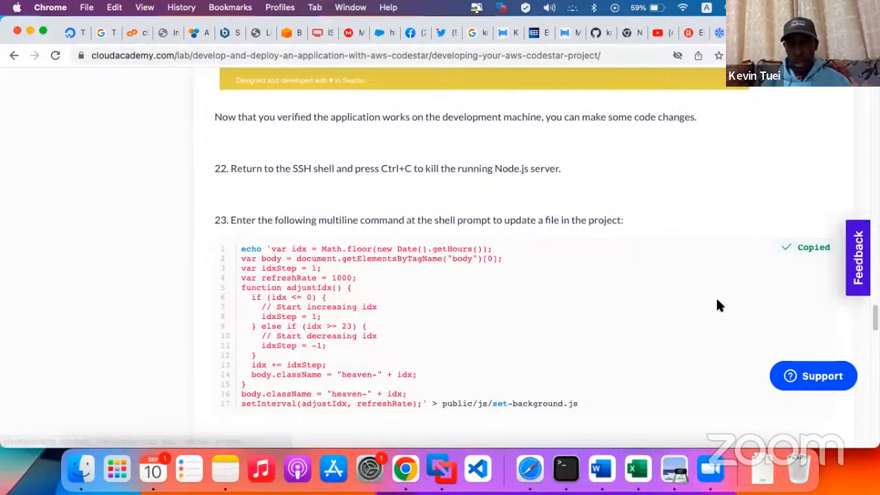
- Stop the running Node.js server in the EC2 Instance Connect shell and run the copied echo command to rewrite public/js/set-background.js
key("ctrl+Up")
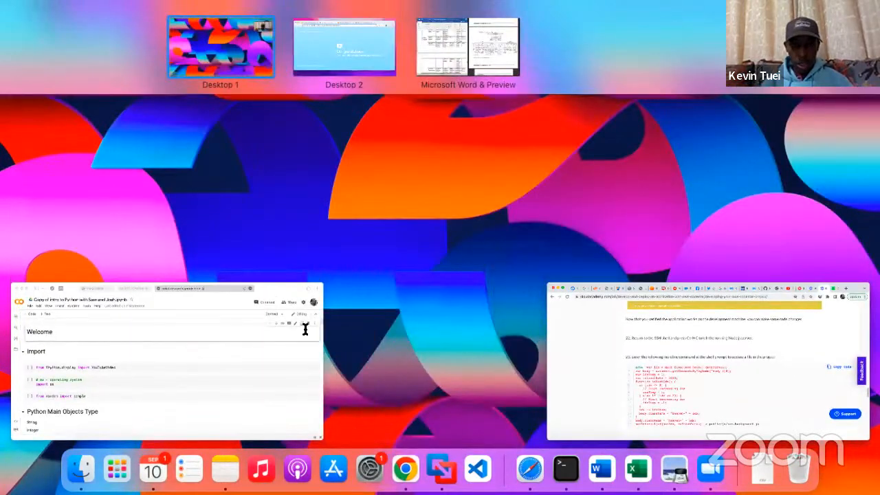
key("ctrl+Up")
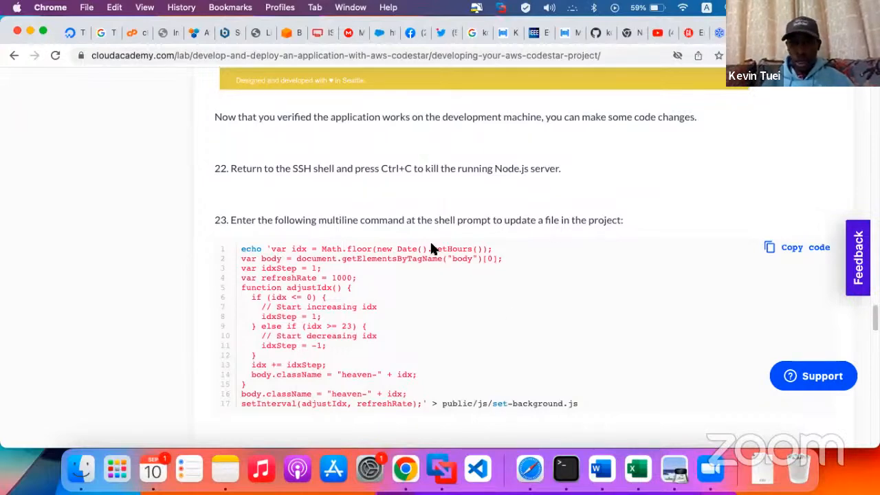
key("ctrl+Up")
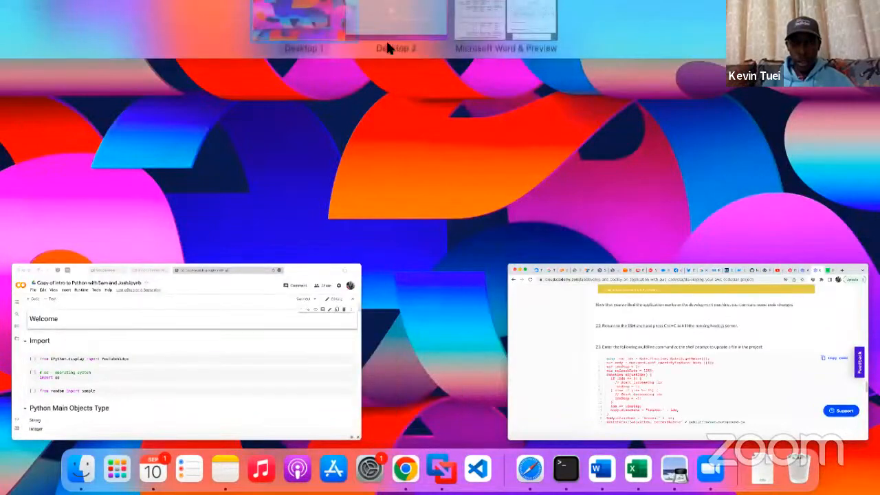
left_click(401, 45)
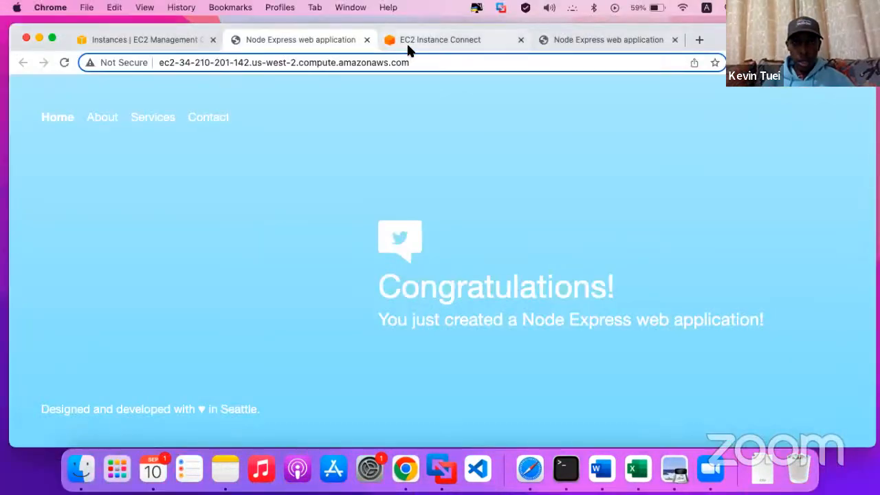
key("ctrl+Tab")
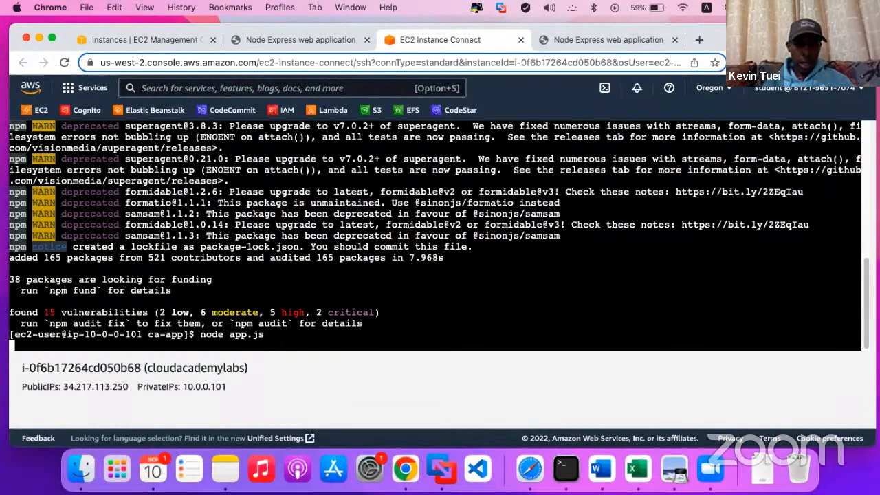
key("ctrl+c")
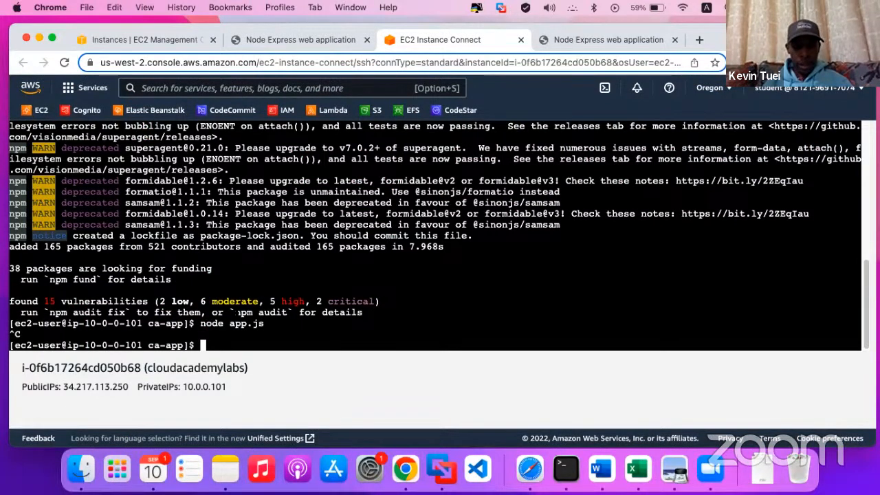
key("super+v")
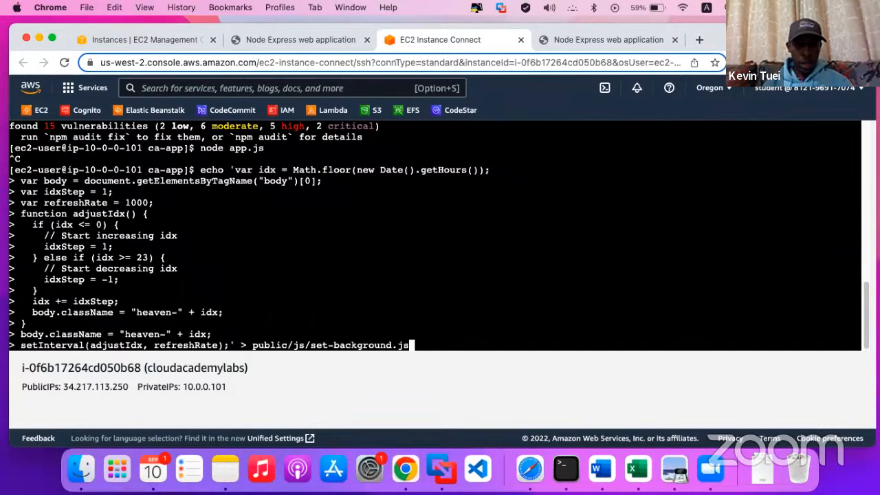
key("Return")
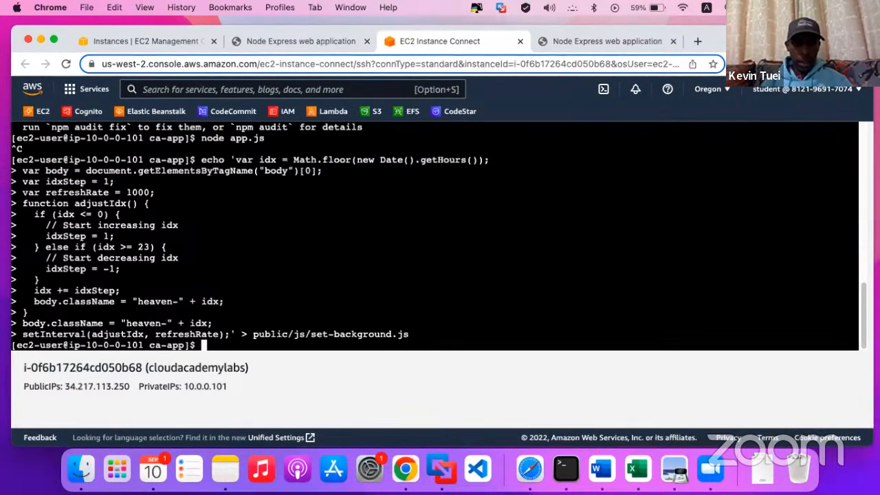
- Copy the git status command from step 26 of the lab and run it in the instance shell to check the repository
key("ctrl+Up")
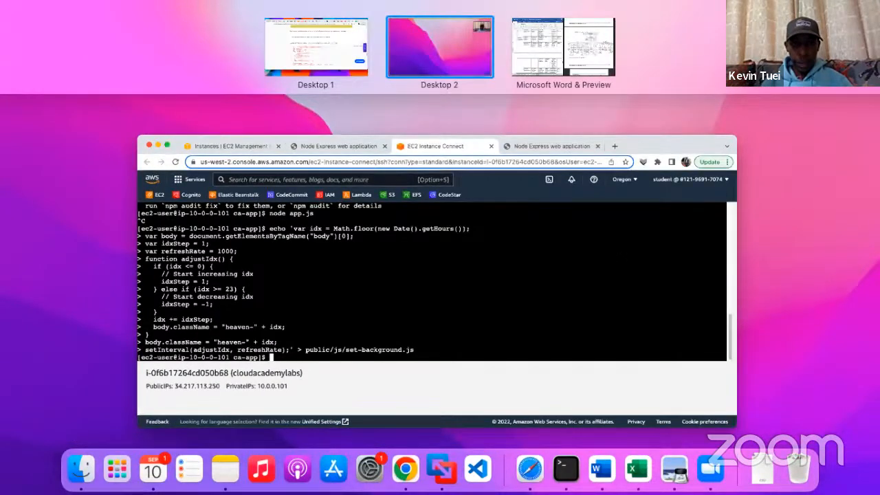
key("ctrl+Left")
scroll(757, 242, "down", 10)
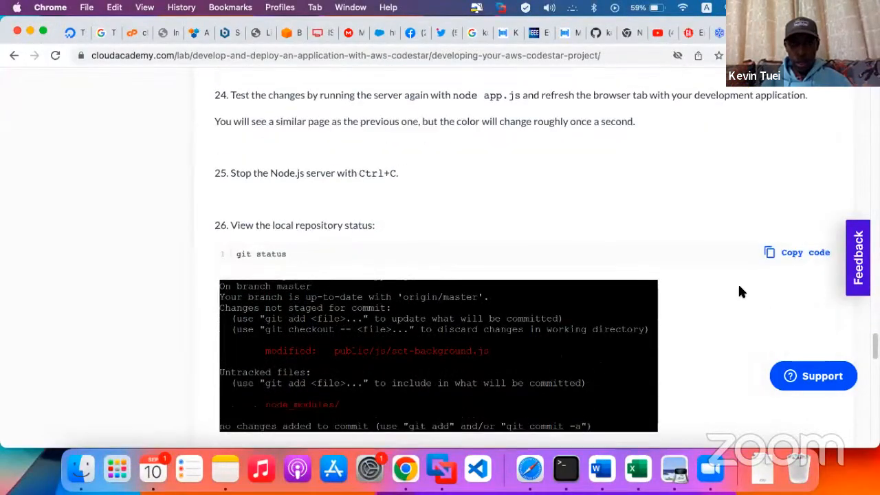
left_click(790, 252)
key("ctrl+Up")
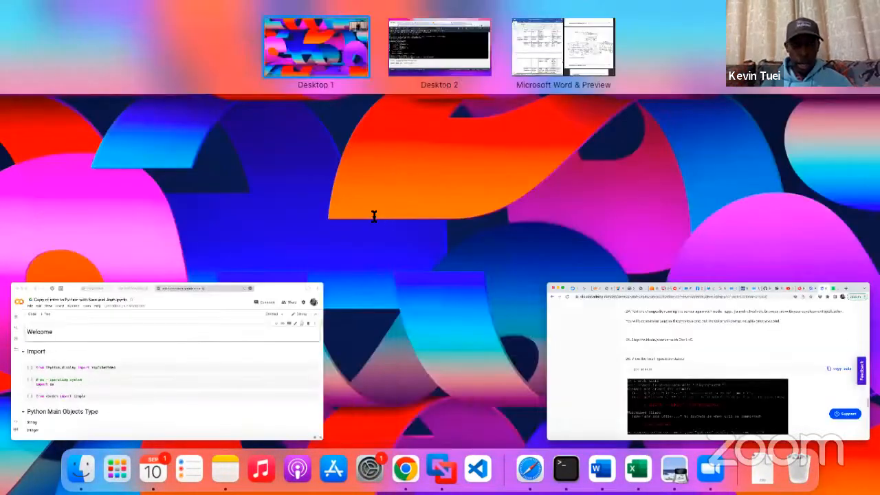
key("ctrl+Right")
key("super+v")
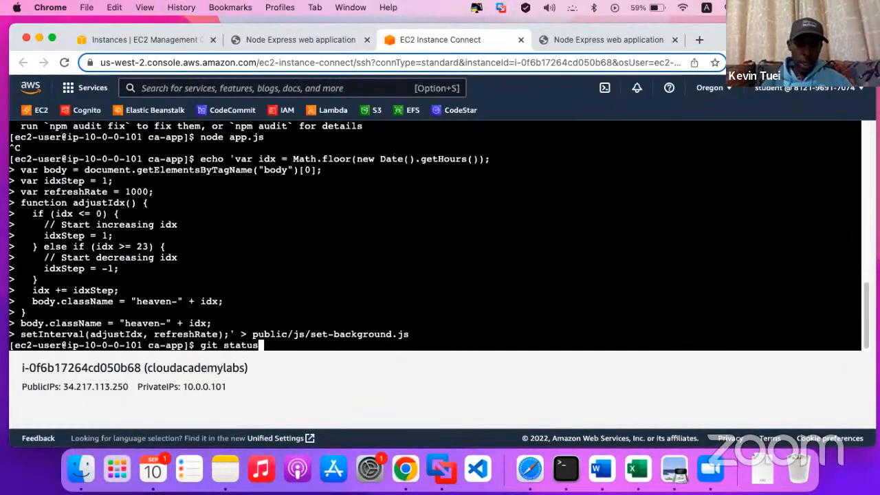
key("Return")
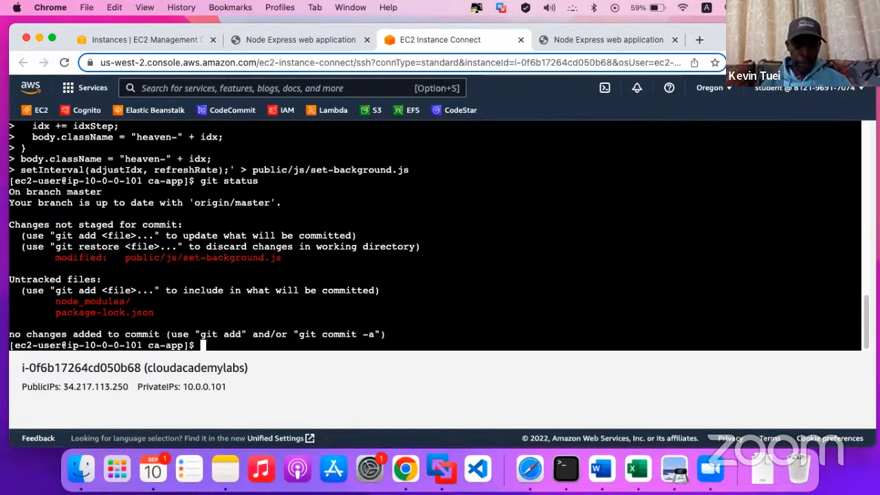
- Stage the modified file by copying git add public/js/set-background.js from lab step 27 and running it in the instance shell
key("ctrl+Up")
mouse_move(336, 35)
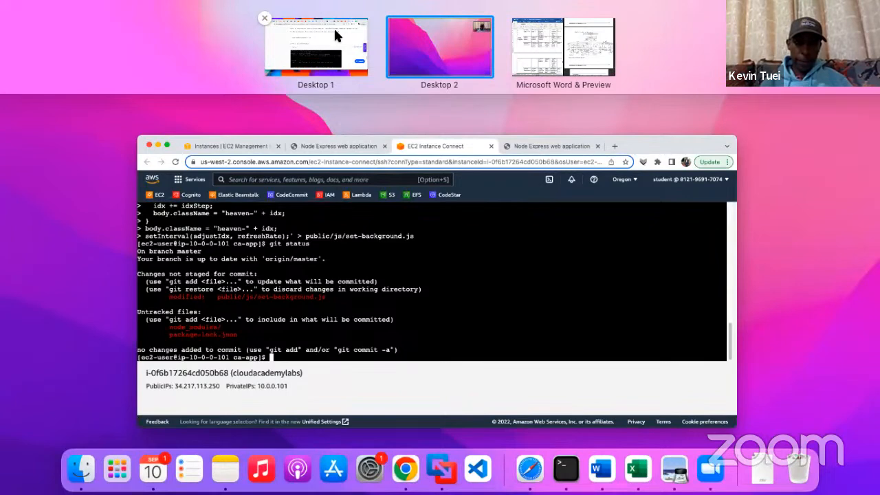
left_click(335, 31)
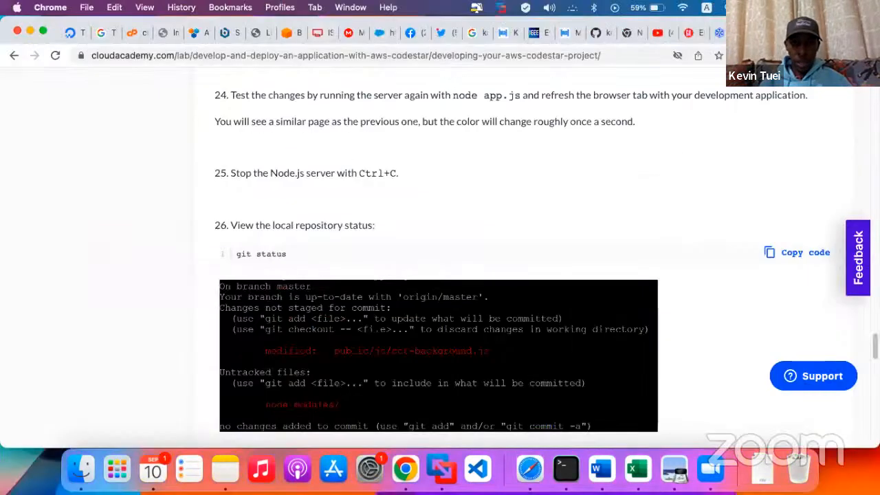
scroll(522, 264, "down", 1)
scroll(523, 264, "down", 3)
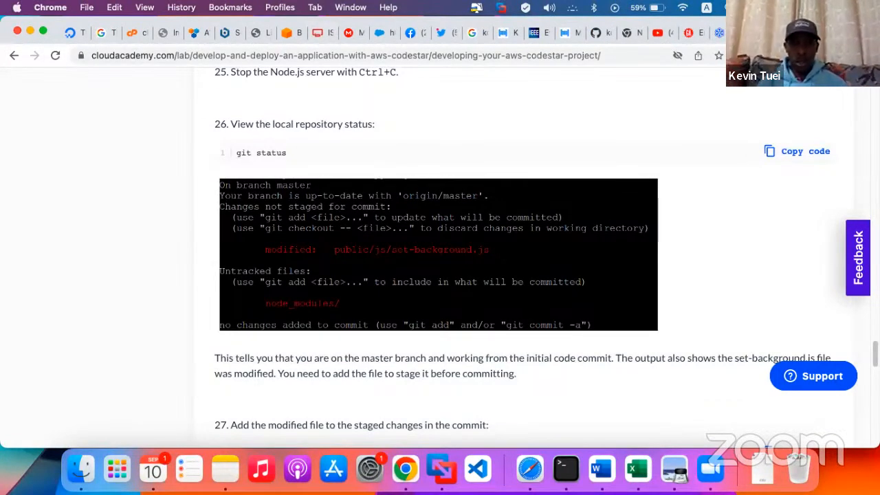
scroll(336, 296, "down", 8)
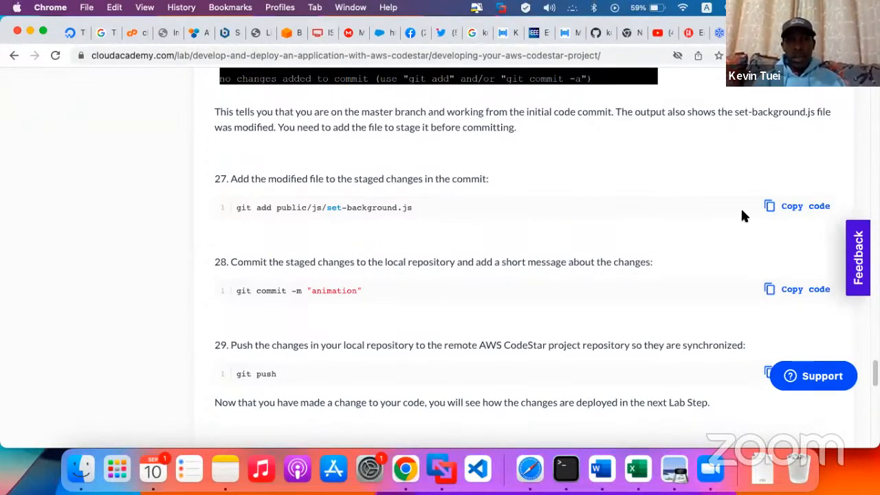
left_click(781, 217)
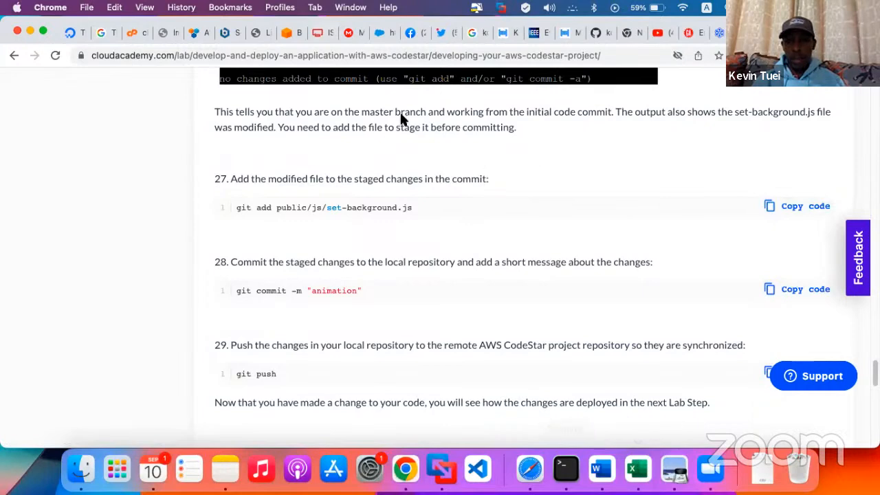
key("ctrl+Up")
left_click(422, 42)
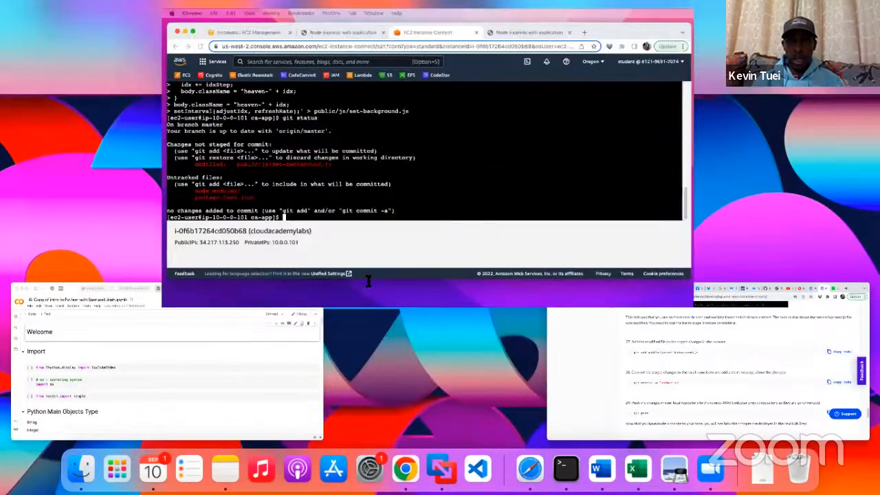
key("super+v")
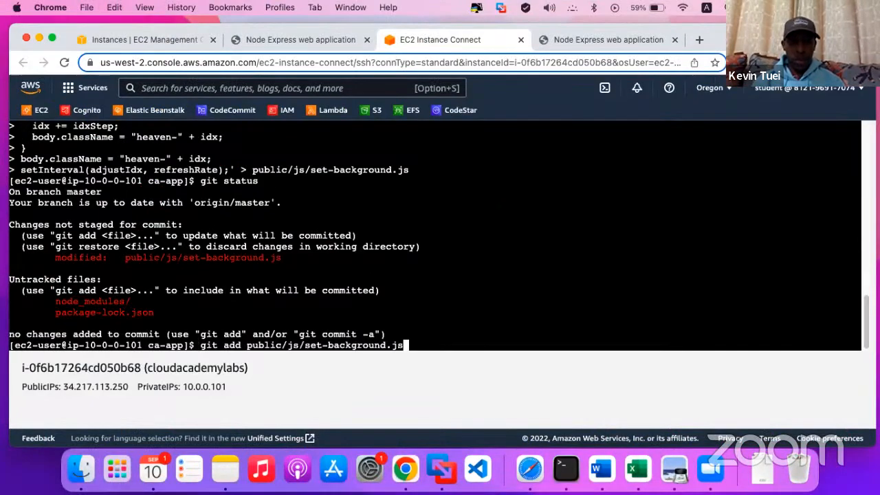
key("Return")
- Commit the staged change by copying git commit -m "animation" from lab step 28 and running it in the instance shell
key("ctrl+Up")
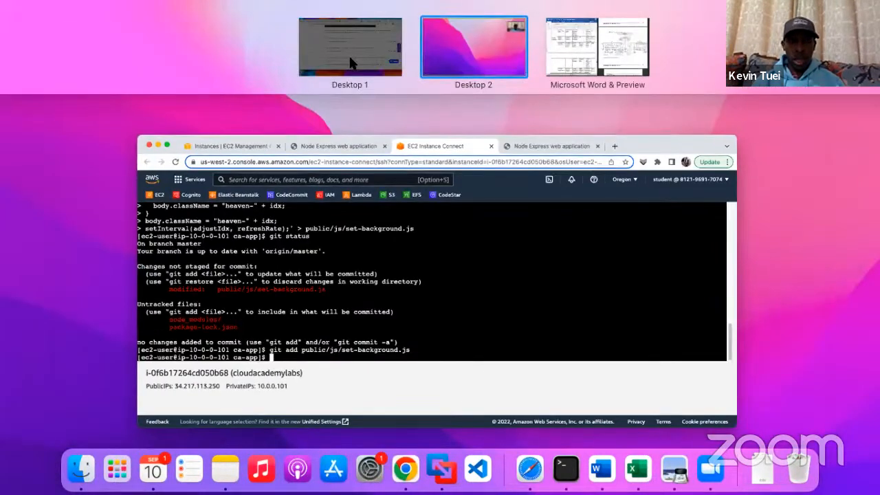
left_click(350, 63)
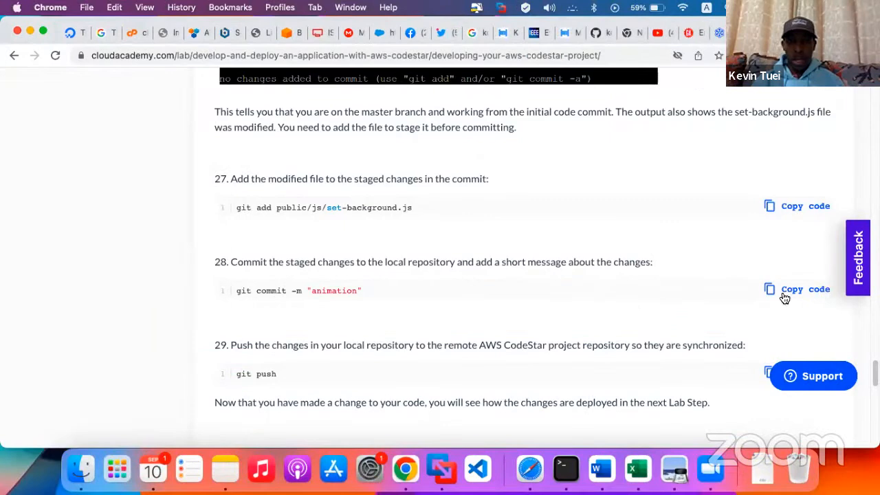
left_click(782, 295)
key("ctrl+Up")
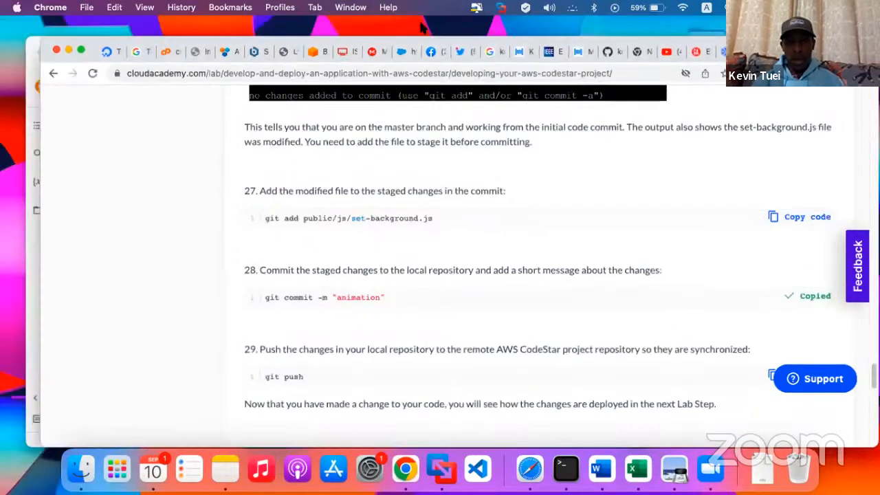
key("ctrl+Up")
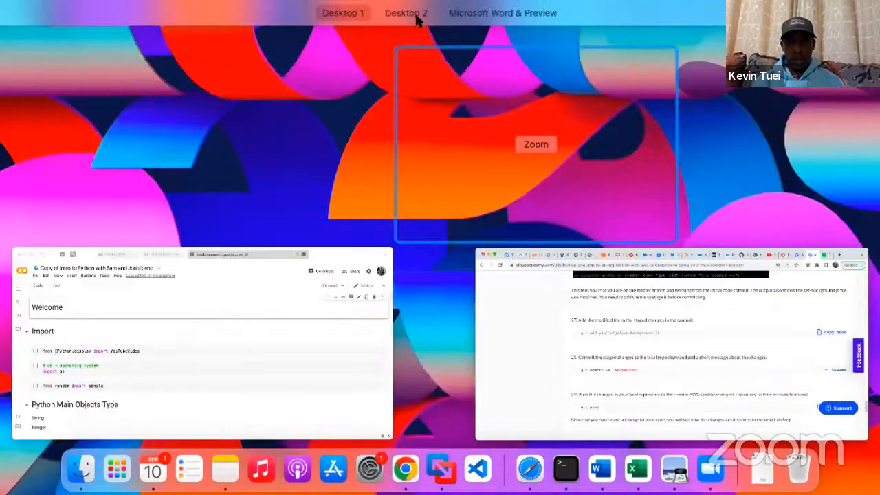
key("ctrl+Right")
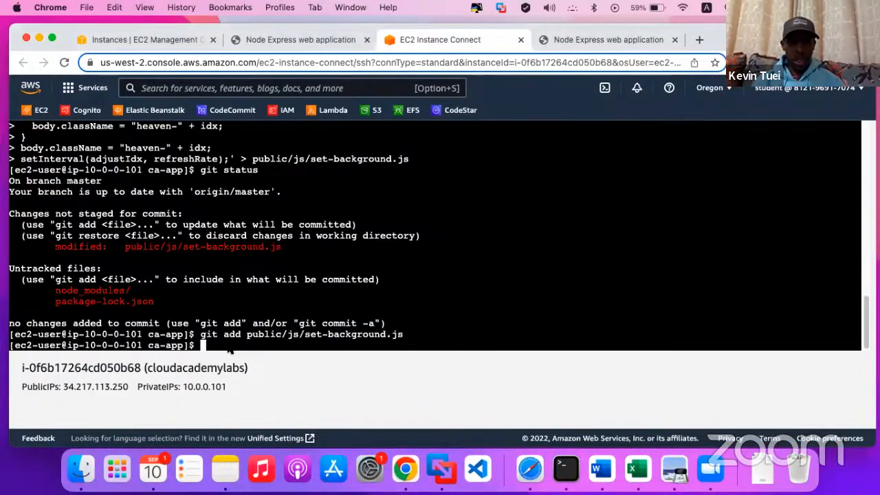
key("super+v")
key("Return")
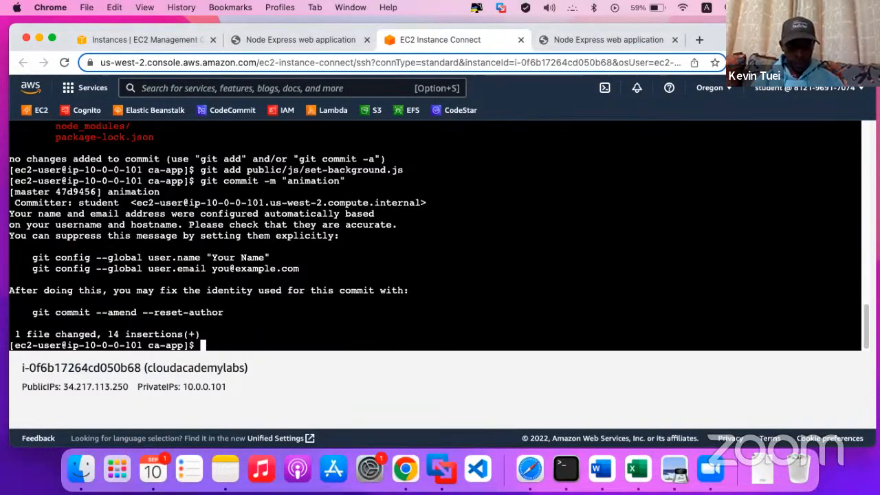
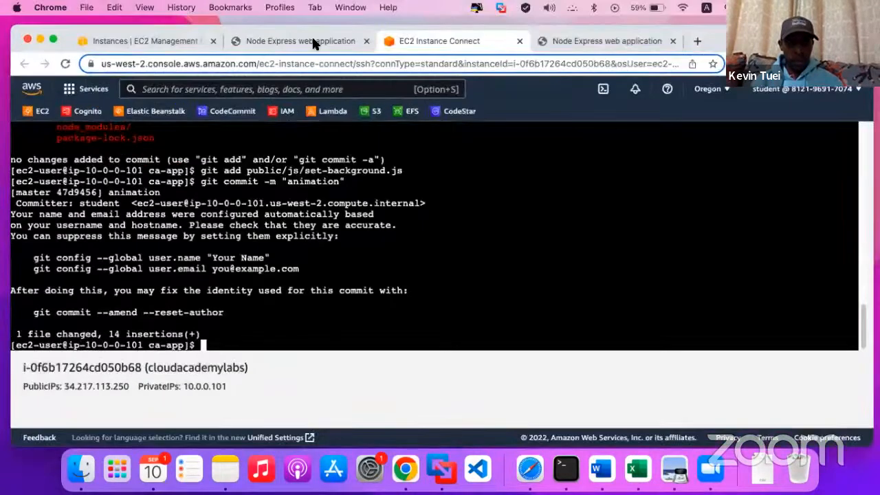
- Copy the git push command from step 29 of the lab and run it in the instance shell to push the commit
key("F2")
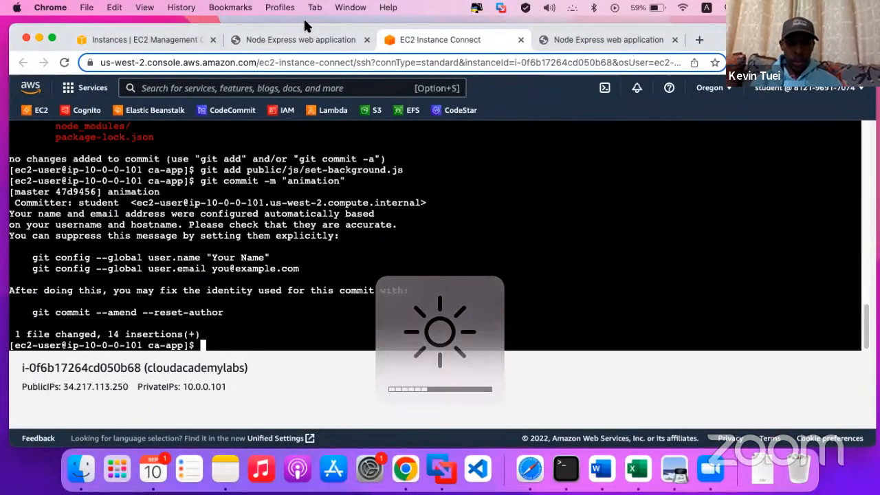
key("F3")
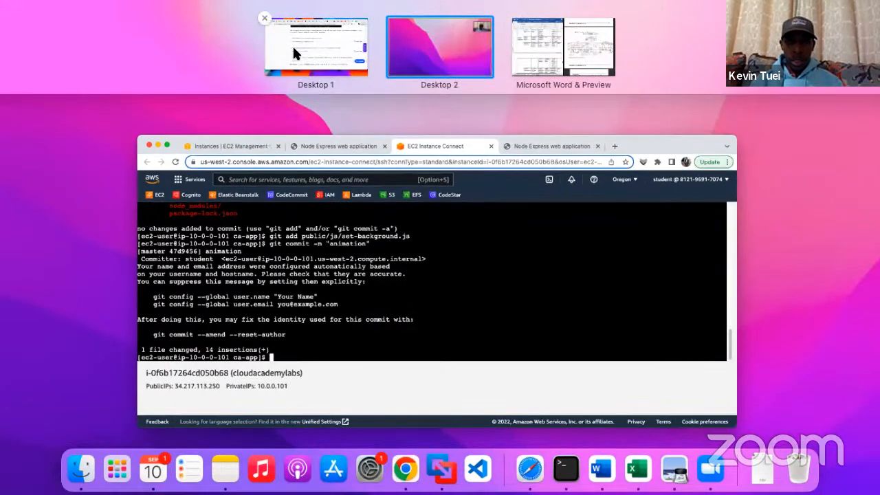
left_click(293, 49)
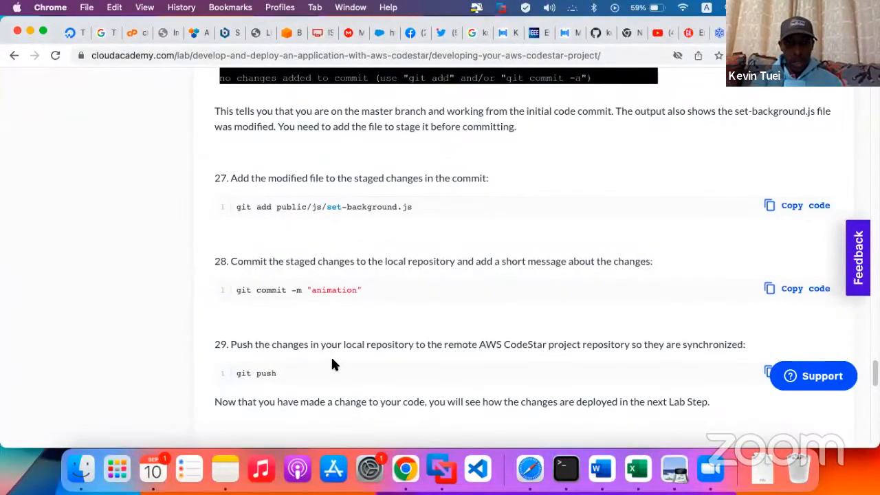
scroll(331, 356, "down", 2)
left_click(774, 320)
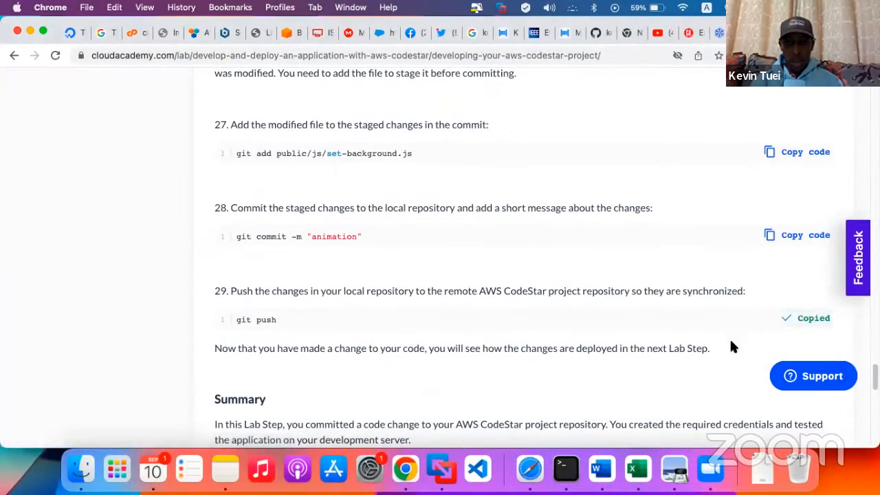
key("ctrl+Up")
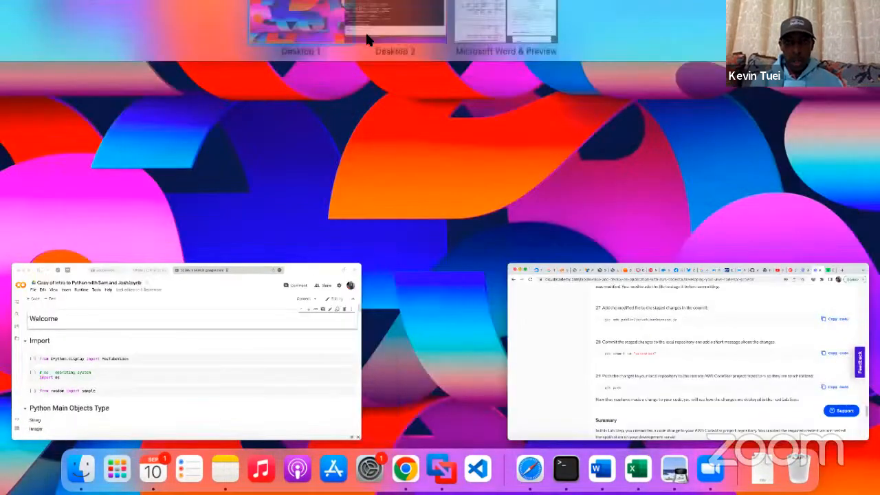
left_click(368, 40)
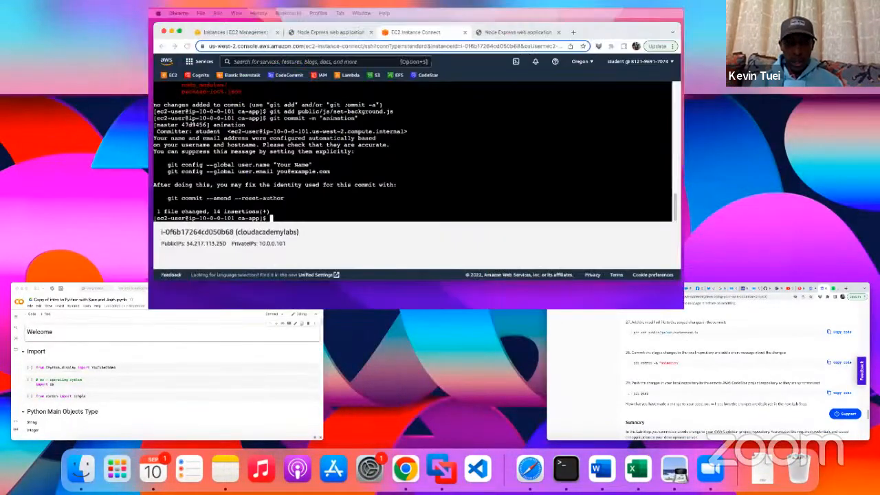
key("super+v")
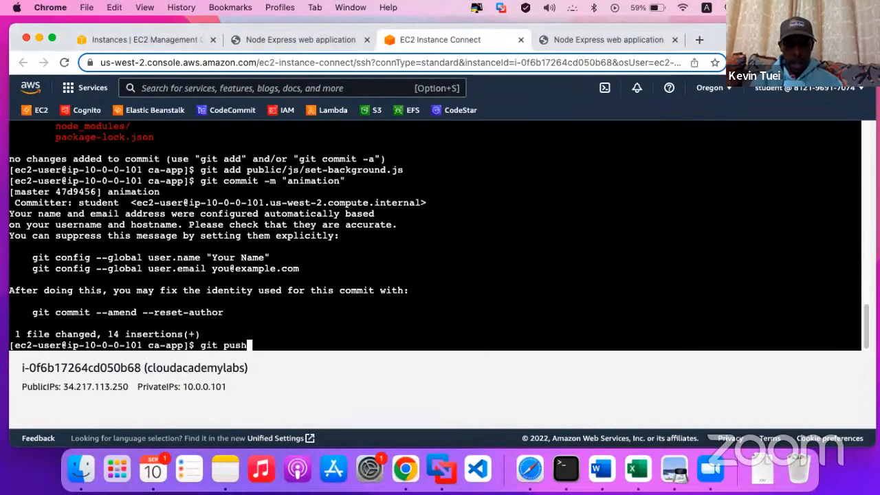
key("Return")
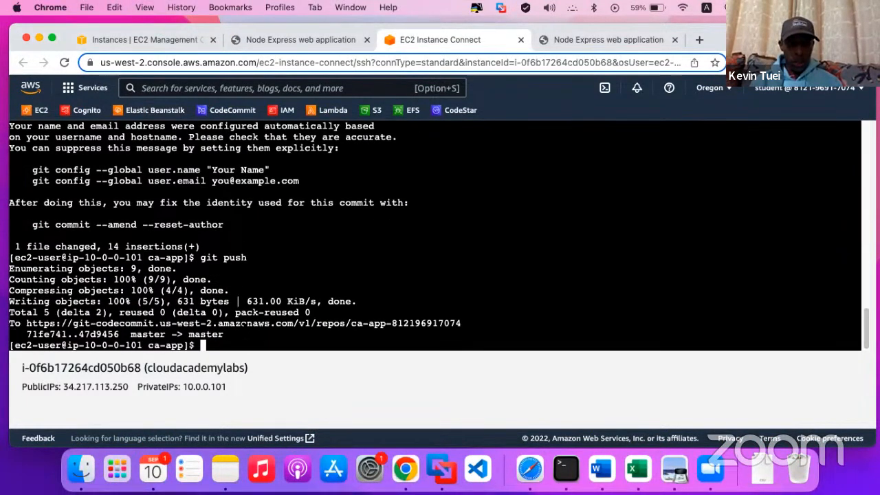
- Return to the Cloud Academy lab guide and advance to the lab step Deploying Your AWS CodeStar Project
key("ctrl+Up")
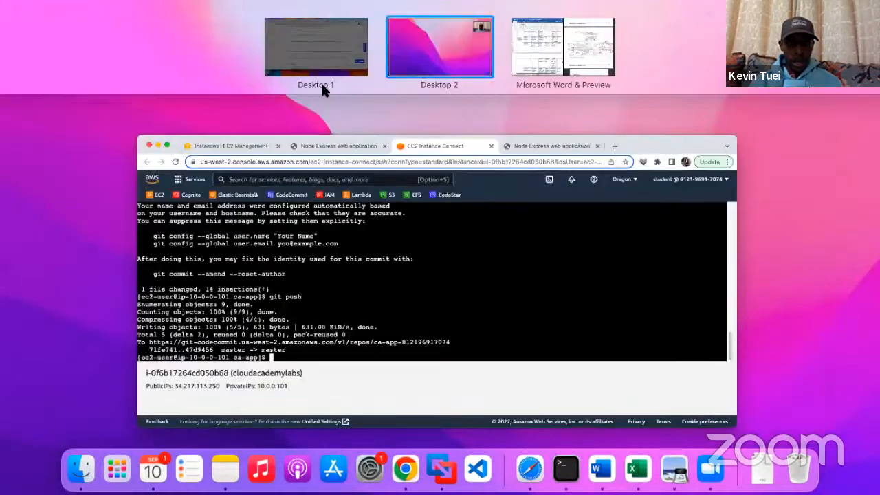
left_click(322, 86)
scroll(371, 338, "down", 1)
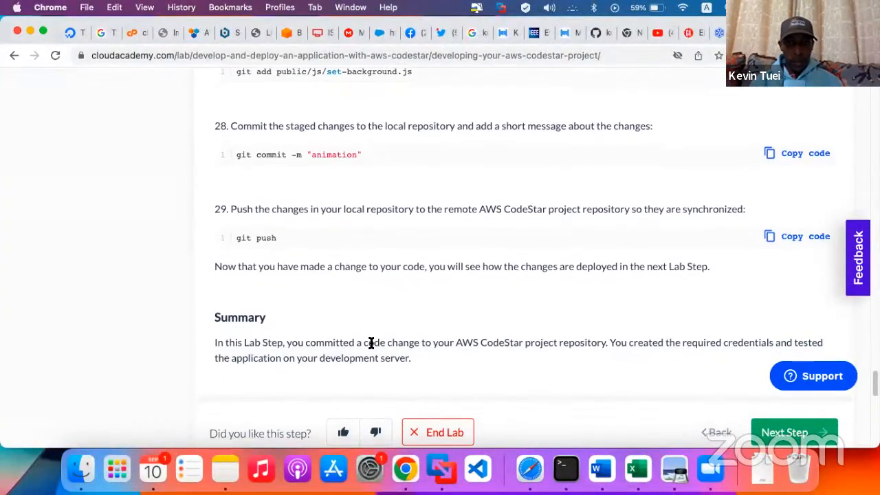
scroll(370, 343, "down", 4)
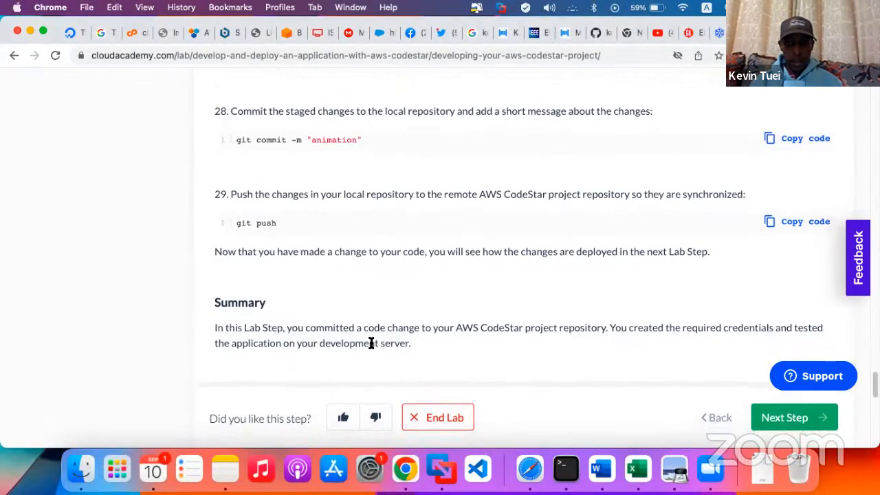
scroll(692, 238, "down", 5)
scroll(701, 268, "up", 2)
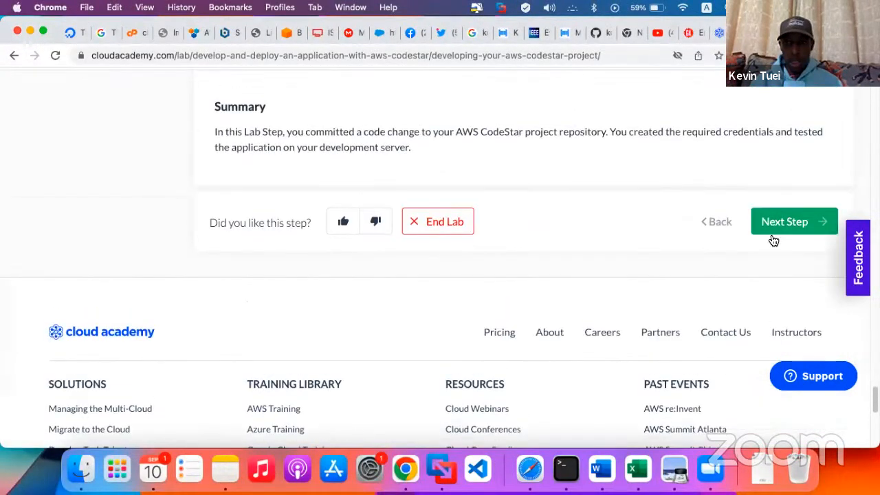
scroll(528, 307, "up", 15)
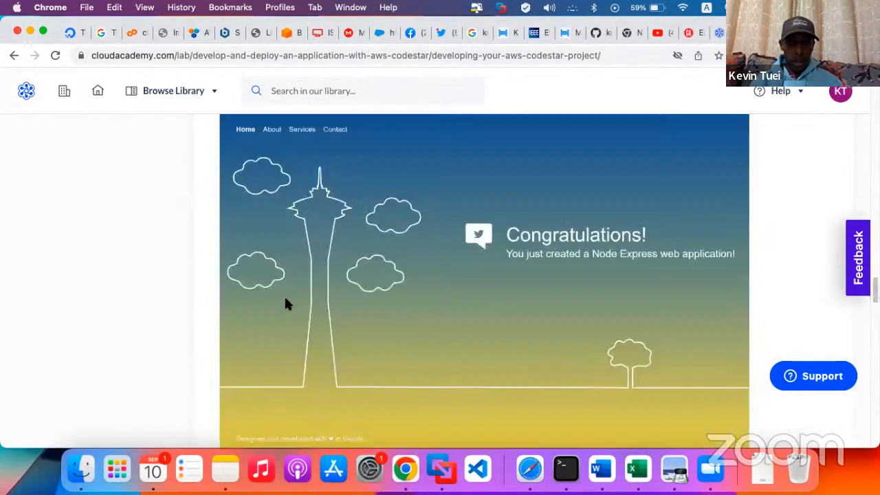
scroll(269, 299, "up", 20)
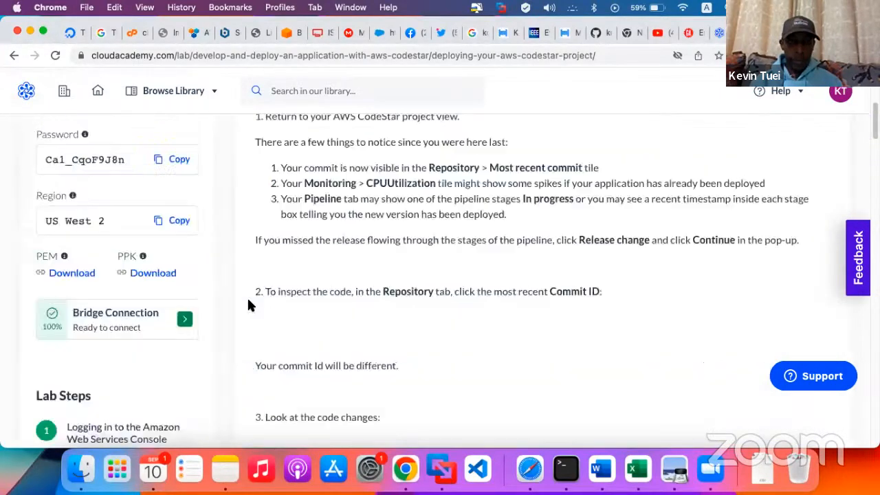
- Read the introduction and instruction 1 of the deployment lab step, covering the Repository, Monitoring and Pipeline points to notice
scroll(205, 321, "down", 10)
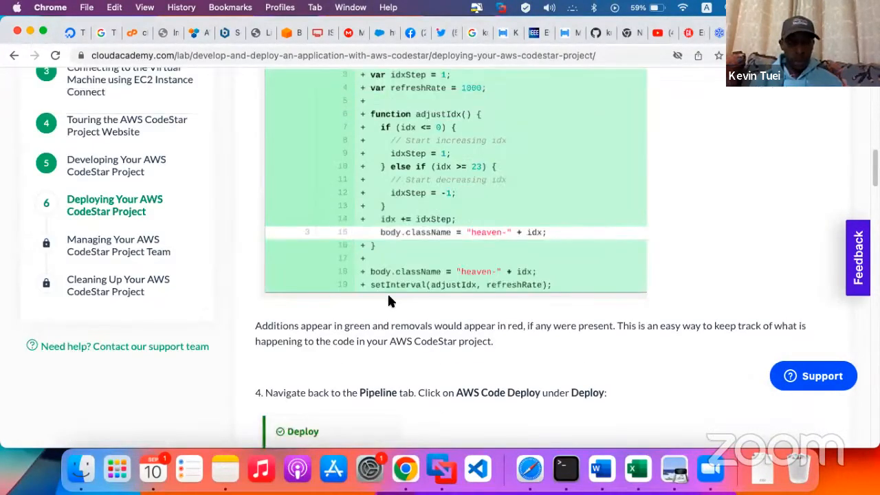
scroll(530, 328, "up", 10)
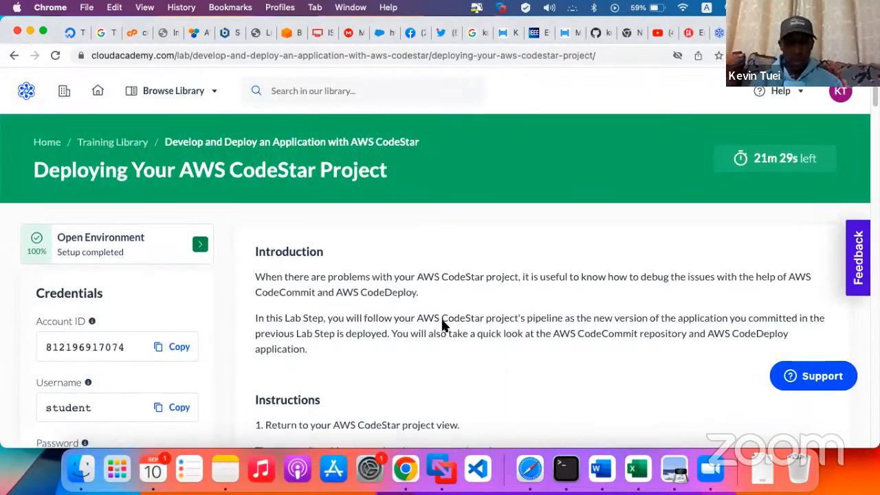
scroll(273, 355, "down", 10)
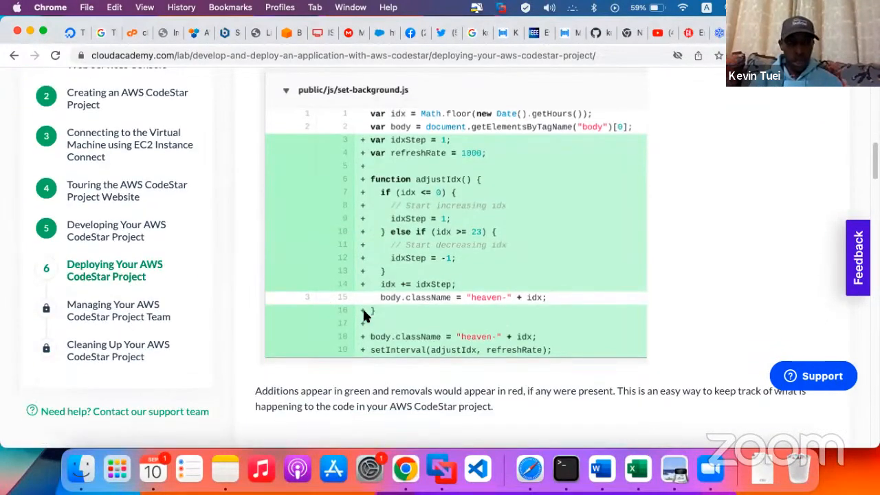
scroll(362, 307, "up", 5)
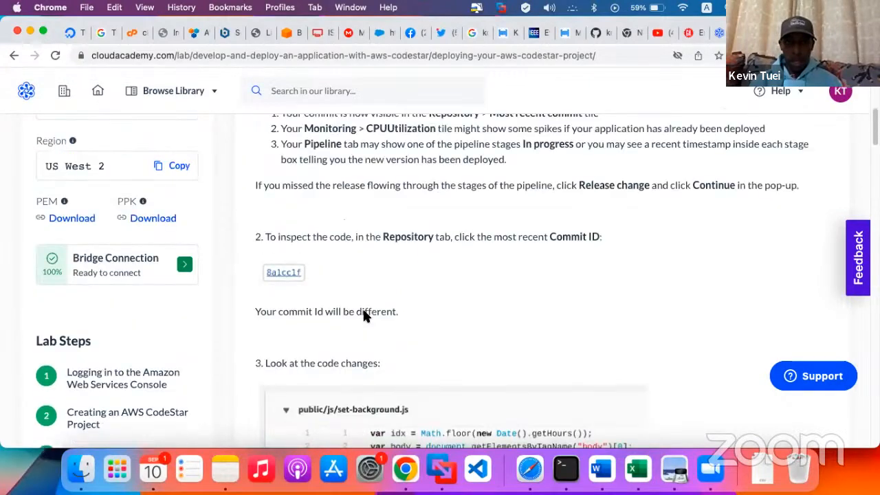
scroll(362, 308, "up", 8)
scroll(362, 307, "down", 4)
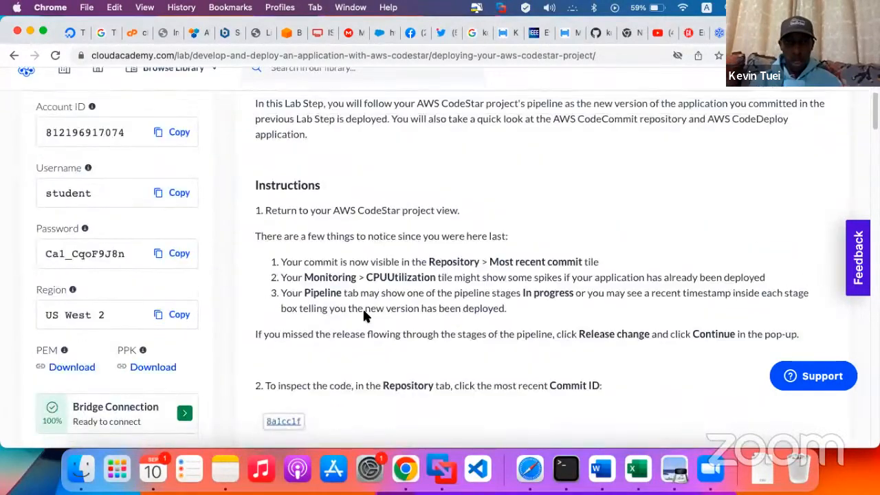
scroll(363, 307, "down", 2)
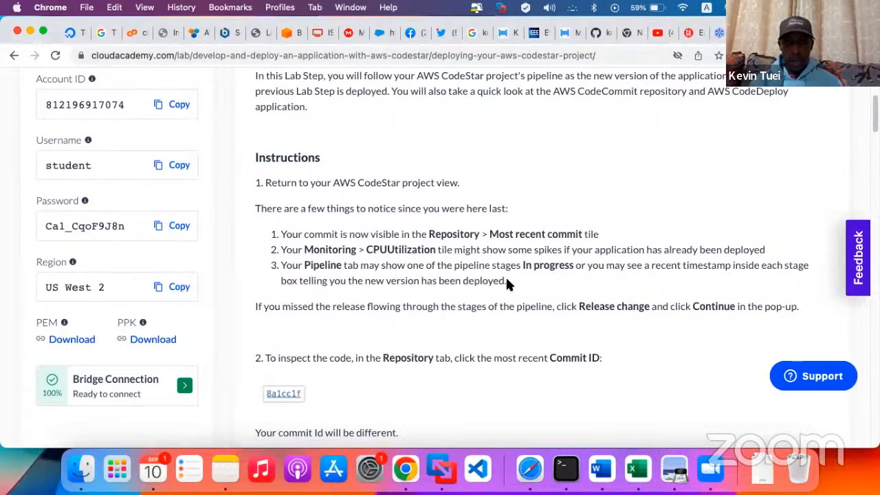
left_click_drag(507, 282, 298, 266)
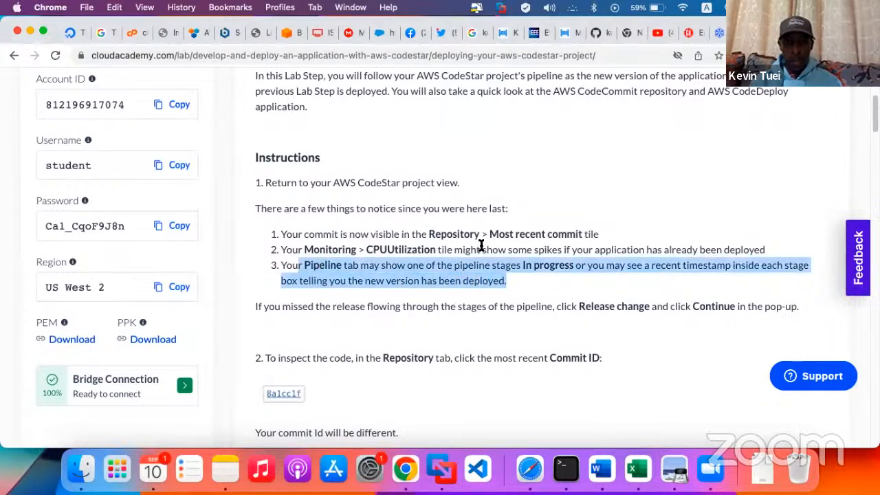
left_click_drag(602, 234, 456, 231)
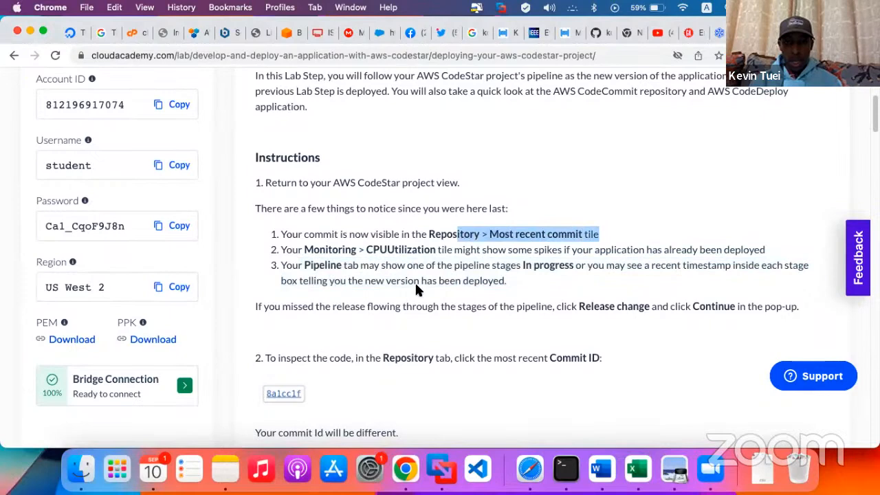
- Read instructions 2 to 7 on inspecting the commit's code changes, the pipeline's Deploy stage and the CodeDeploy deployment group
scroll(407, 317, "down", 2)
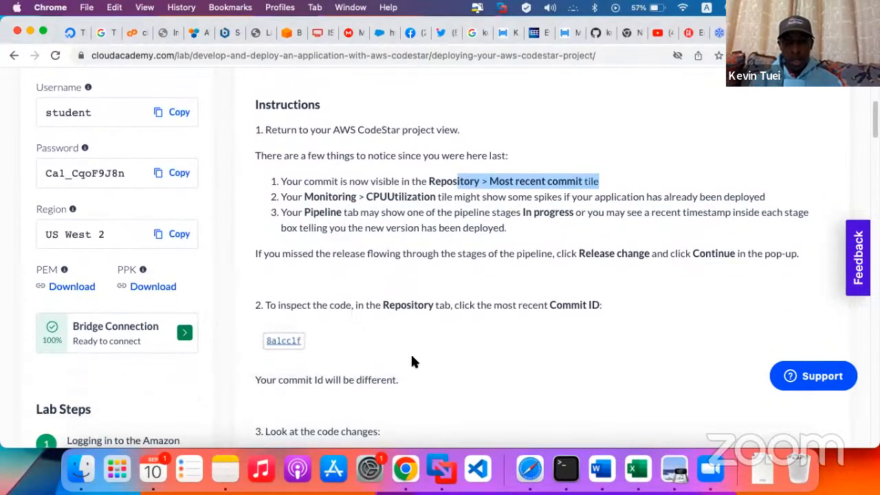
scroll(412, 361, "down", 6)
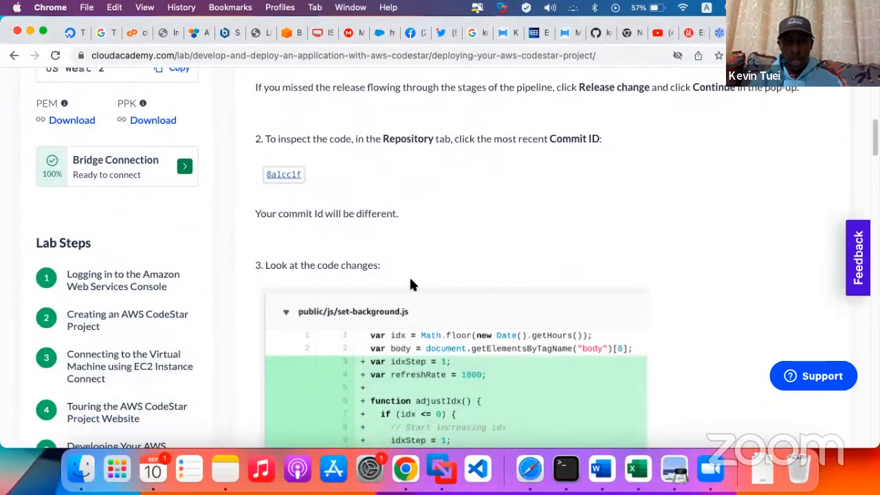
scroll(424, 329, "down", 5)
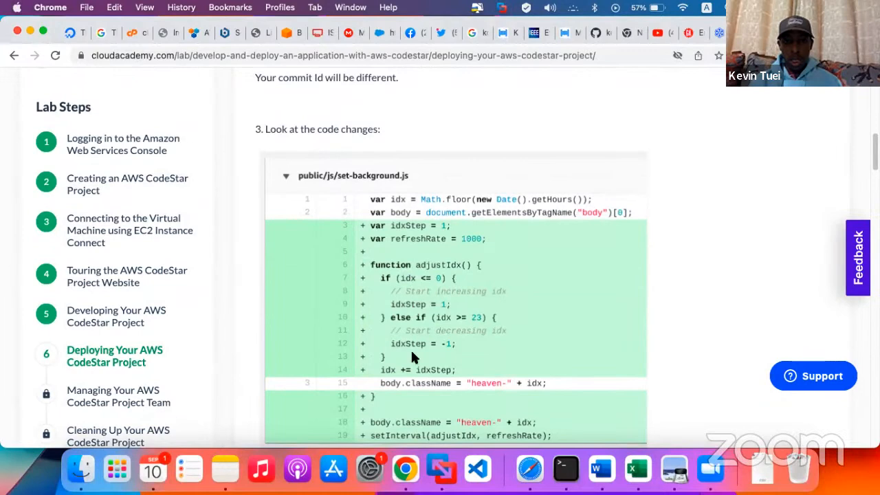
scroll(415, 416, "down", 1)
scroll(415, 415, "down", 7)
scroll(414, 380, "down", 2)
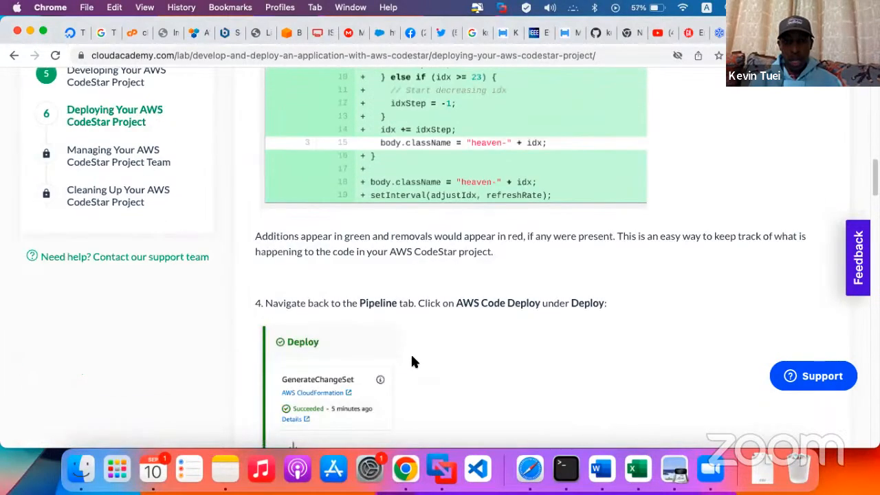
scroll(414, 324, "down", 5)
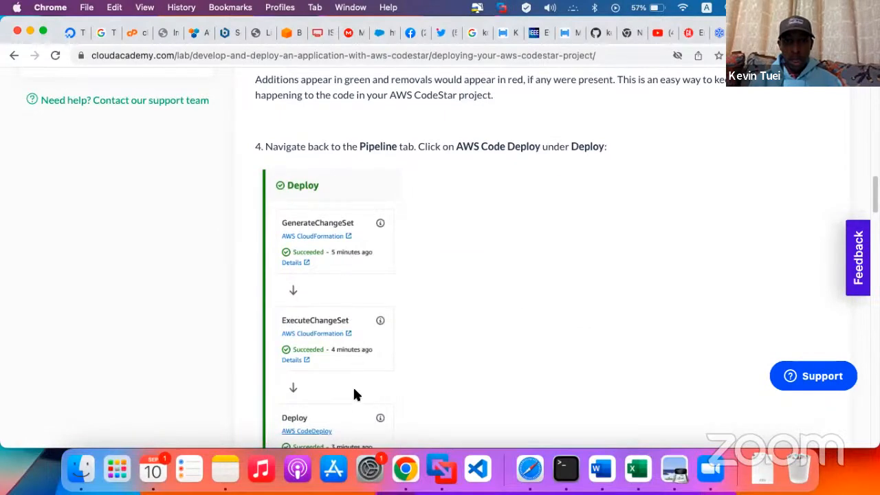
scroll(354, 395, "down", 9)
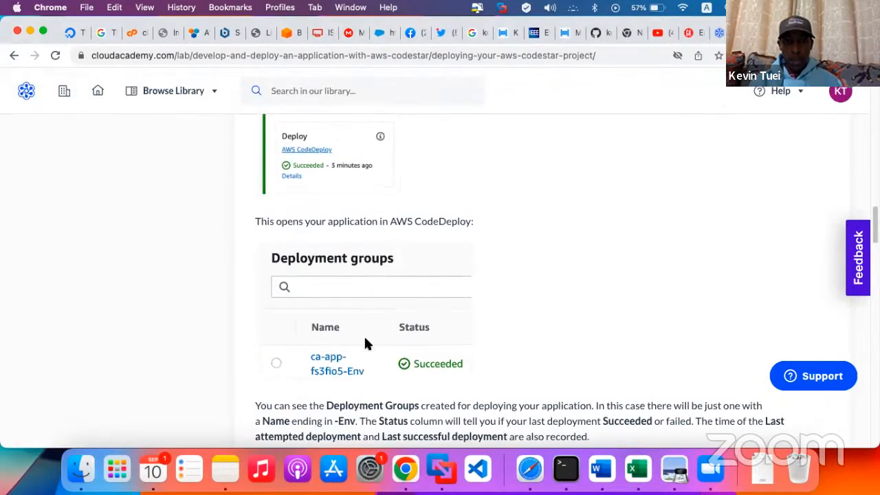
scroll(365, 340, "down", 3)
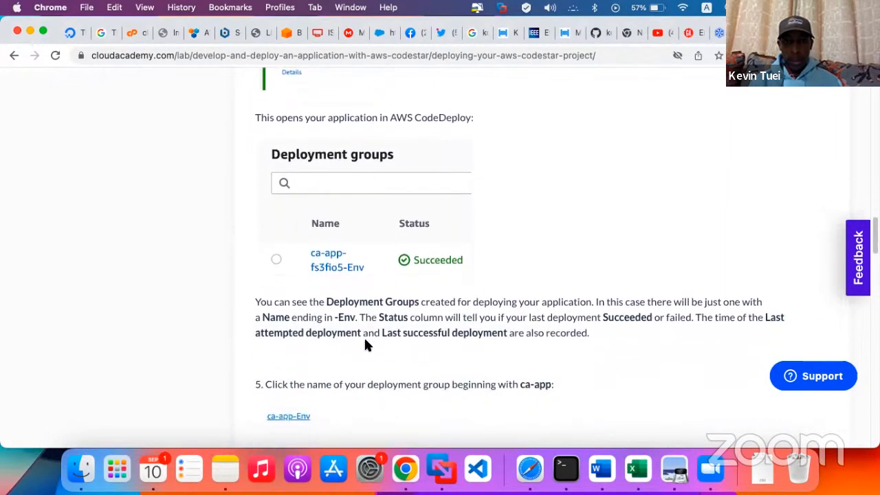
scroll(366, 346, "down", 8)
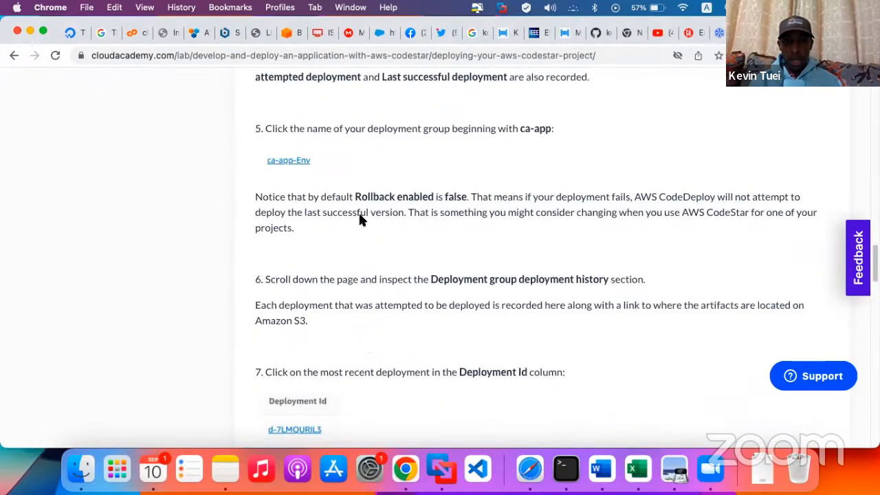
scroll(360, 218, "up", 2)
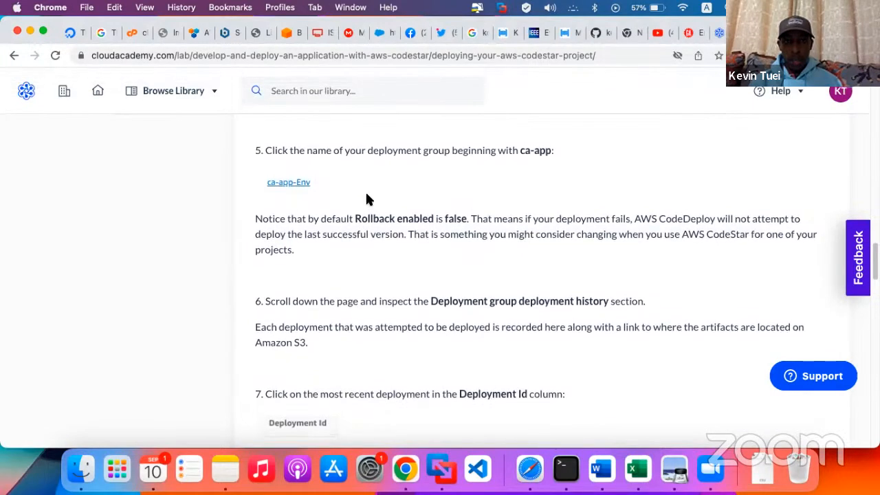
scroll(375, 232, "up", 3)
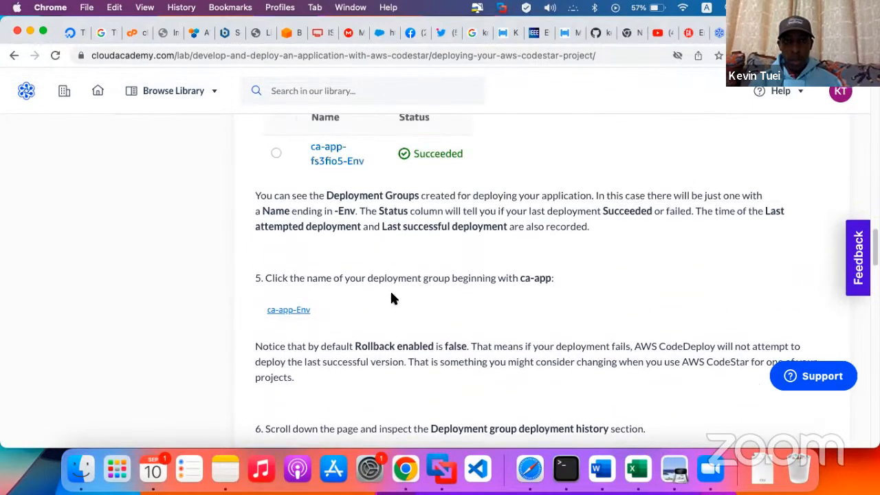
scroll(390, 290, "up", 8)
scroll(391, 295, "up", 7)
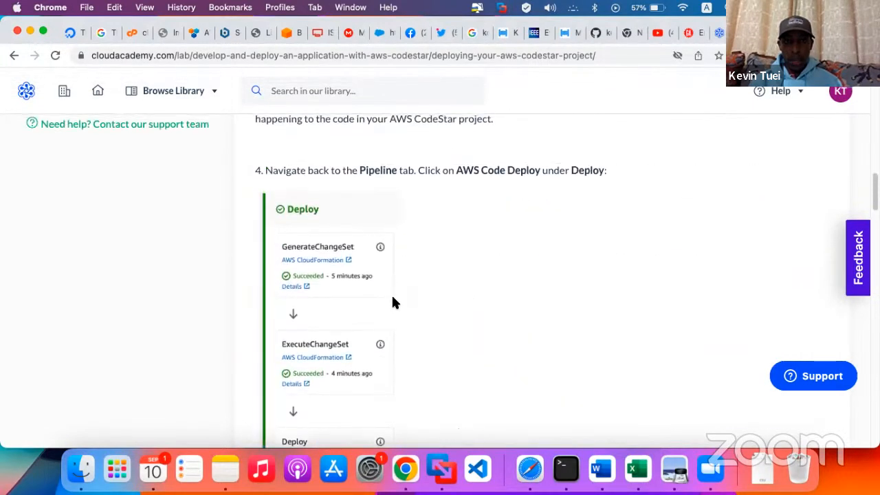
scroll(391, 294, "up", 15)
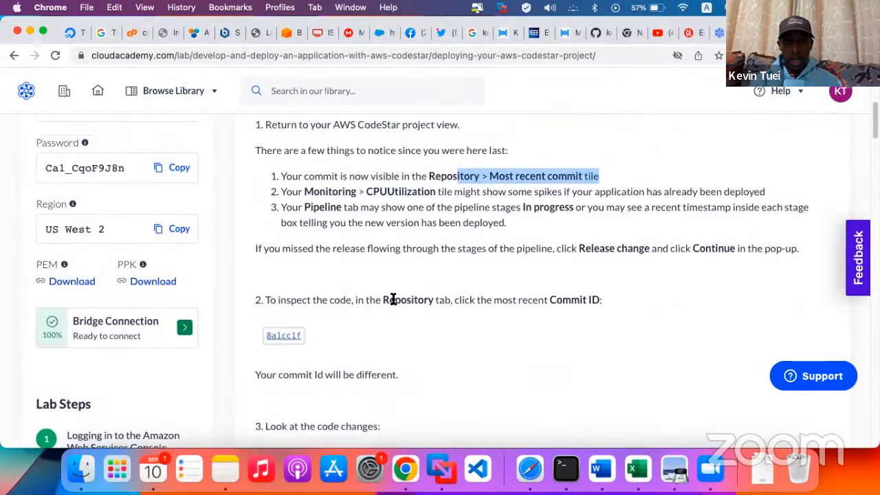
- Recheck instructions 1 and 2 of the deployment lab step, then switch to the AWS console window
scroll(392, 299, "down", 3)
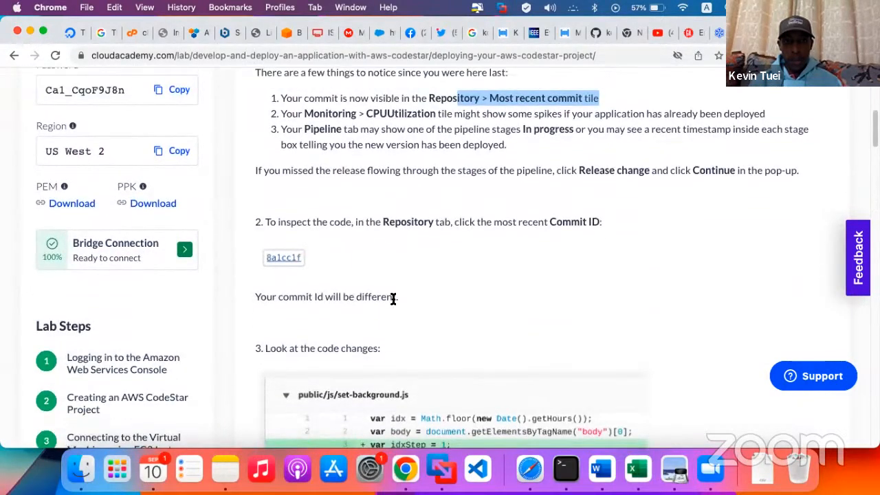
scroll(393, 297, "up", 2)
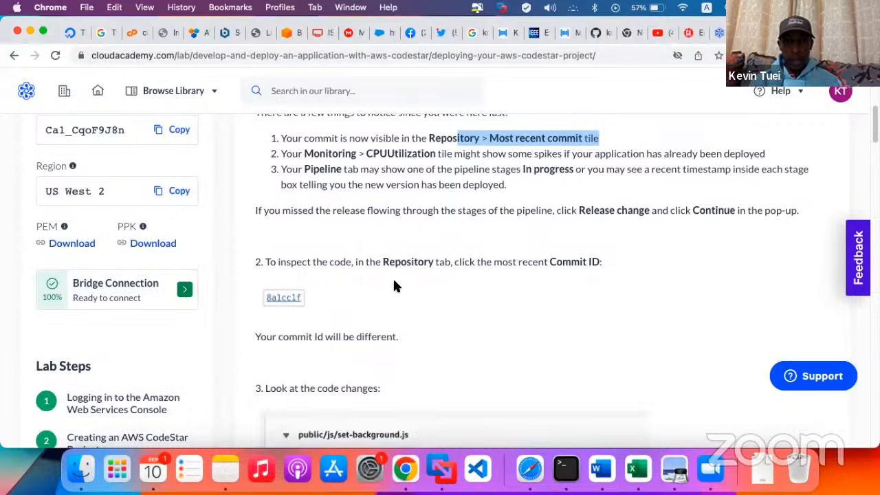
scroll(392, 279, "up", 3)
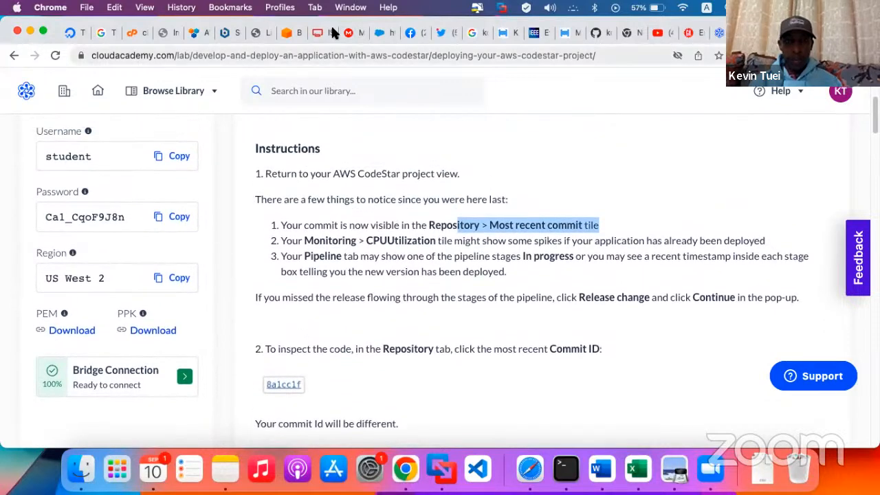
key("ctrl+Up")
left_click(420, 59)
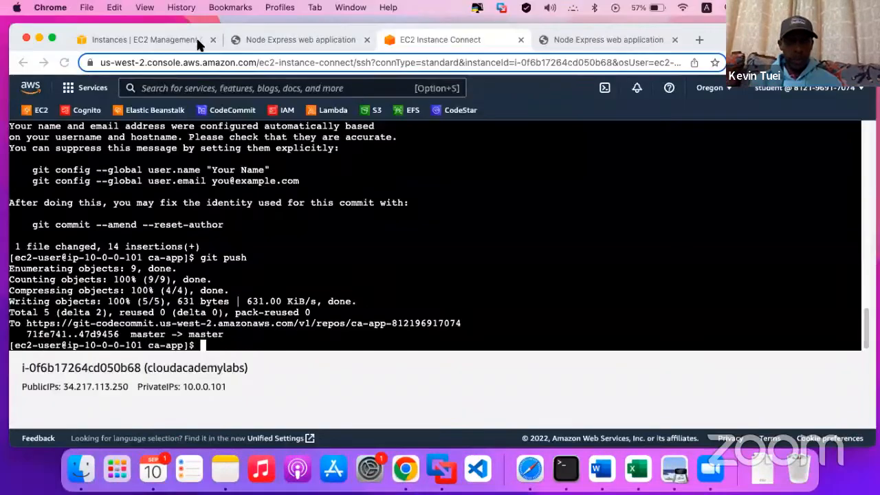
- Go to CodeStar from the EC2 instances page and open the Repository view of the ca-app project
left_click(182, 39)
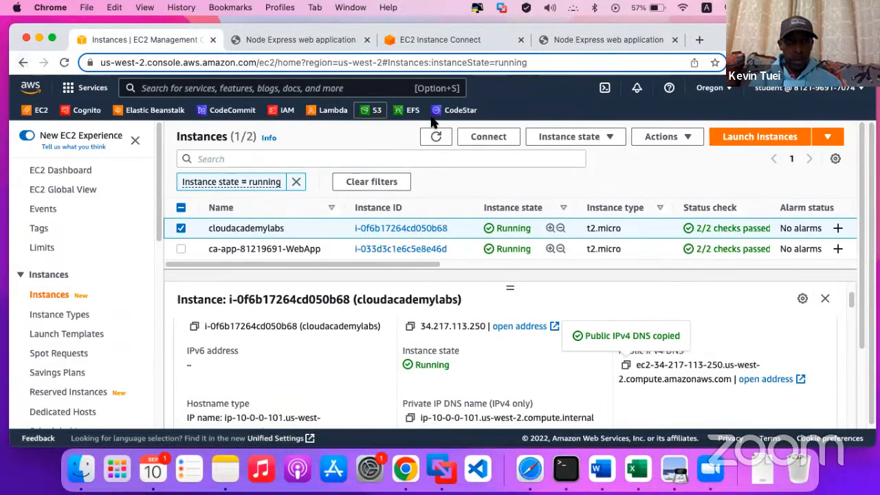
key("super+r")
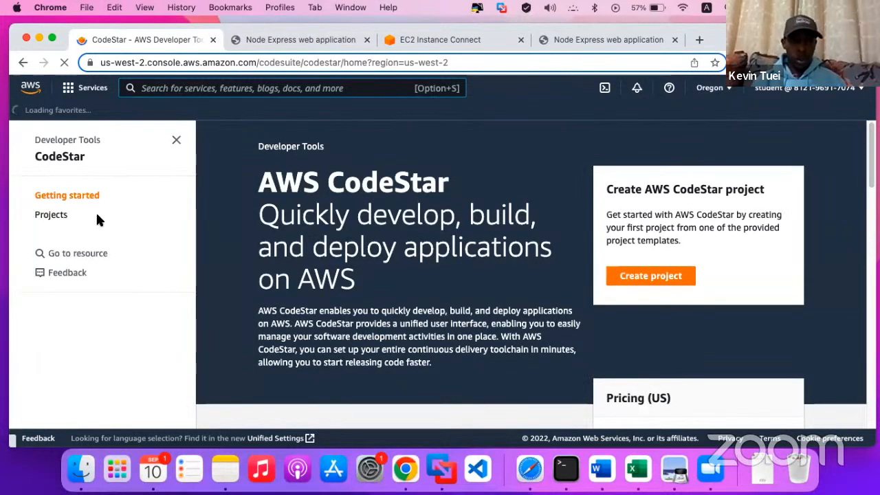
left_click(65, 216)
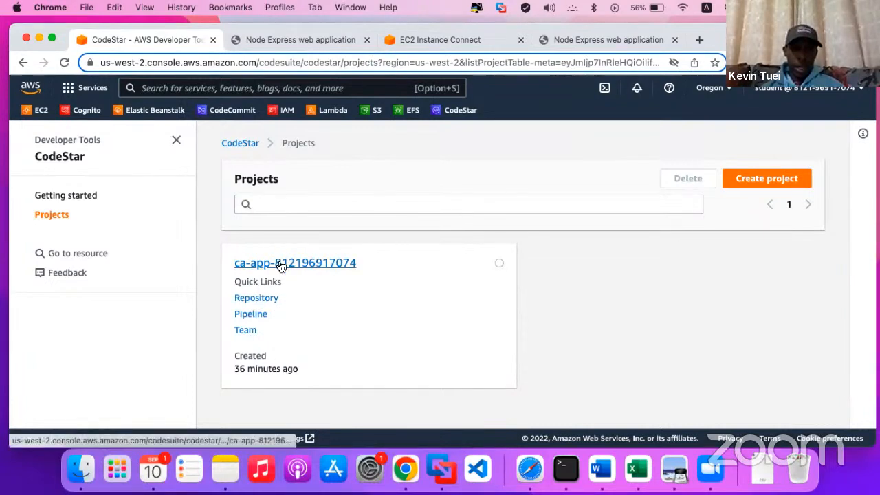
left_click(274, 296)
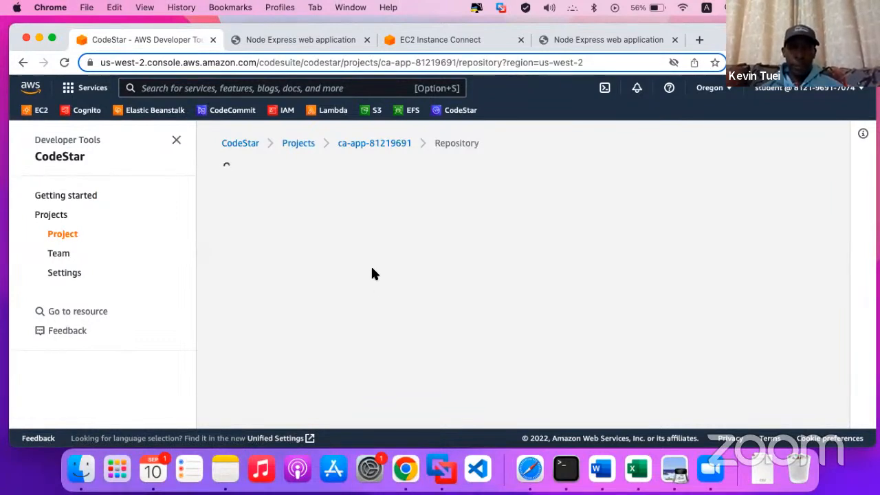
- Look over the repository details and pull requests, and open the most recent commit, 47d9456c
scroll(372, 276, "down", 3)
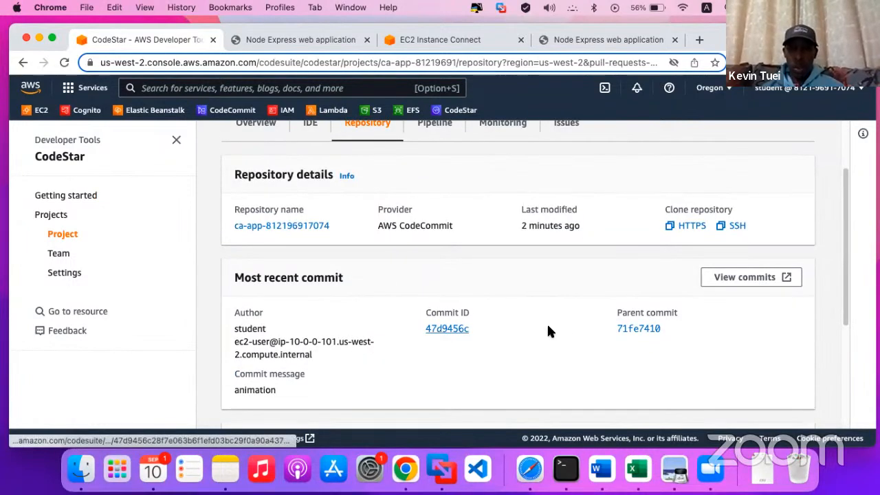
scroll(475, 358, "down", 1)
scroll(474, 358, "down", 5)
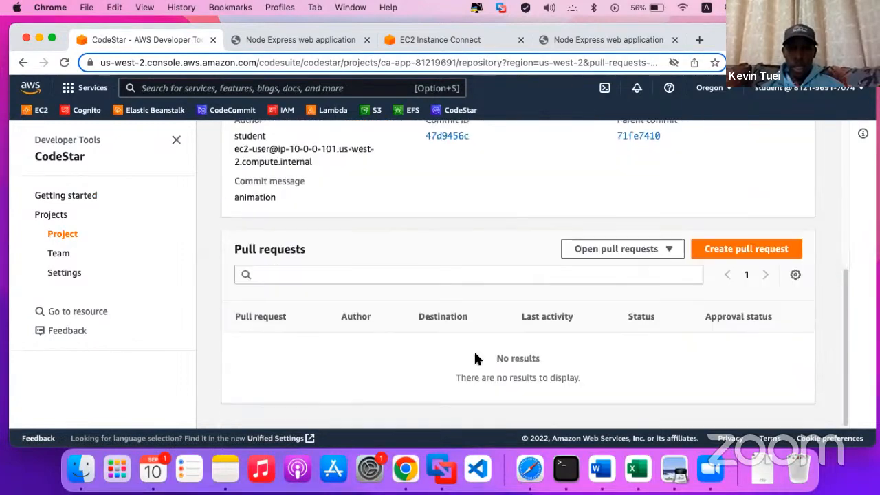
scroll(474, 350, "up", 4)
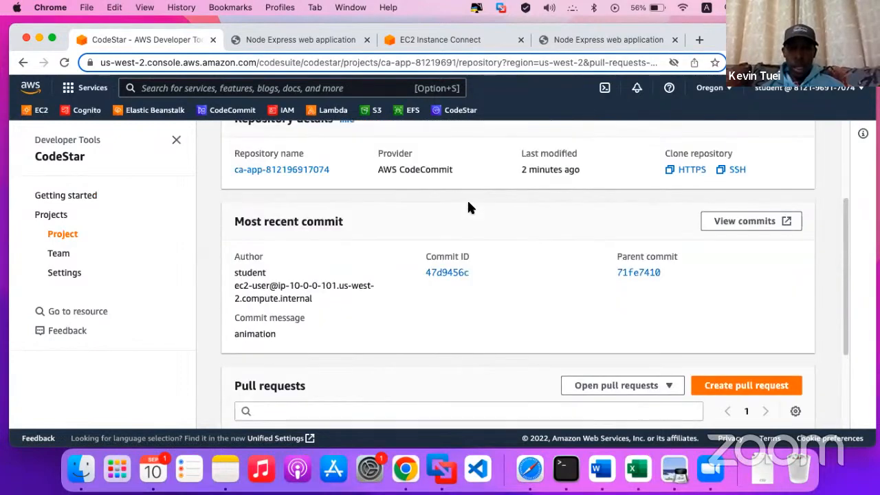
left_click(465, 275)
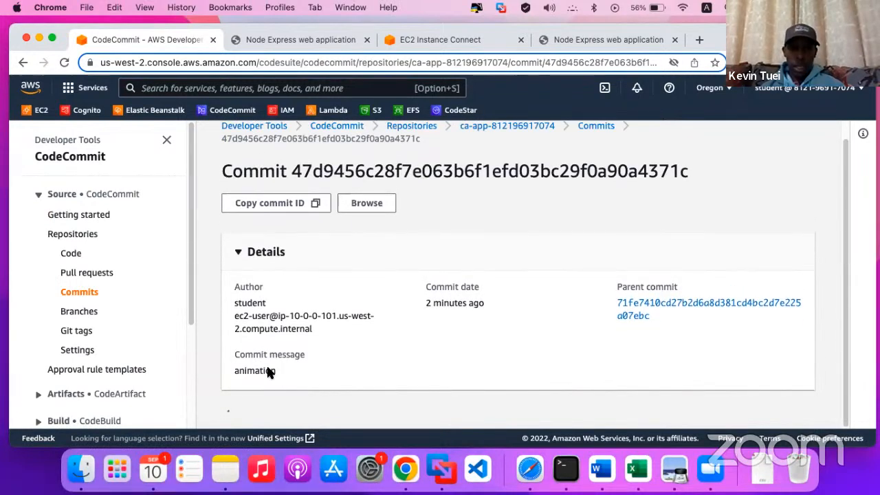
- Examine the commit's code changes in public/js/set-background.js
scroll(280, 360, "down", 4)
scroll(375, 342, "down", 1)
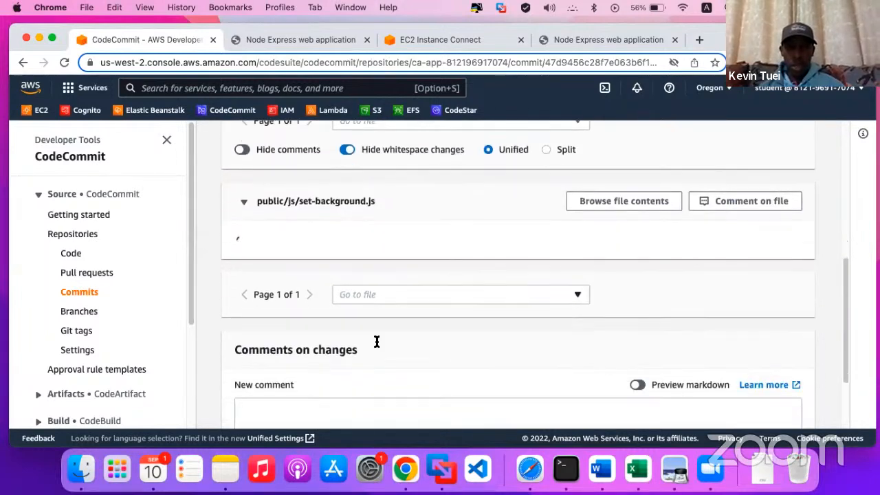
scroll(441, 289, "down", 3)
scroll(441, 289, "up", 1)
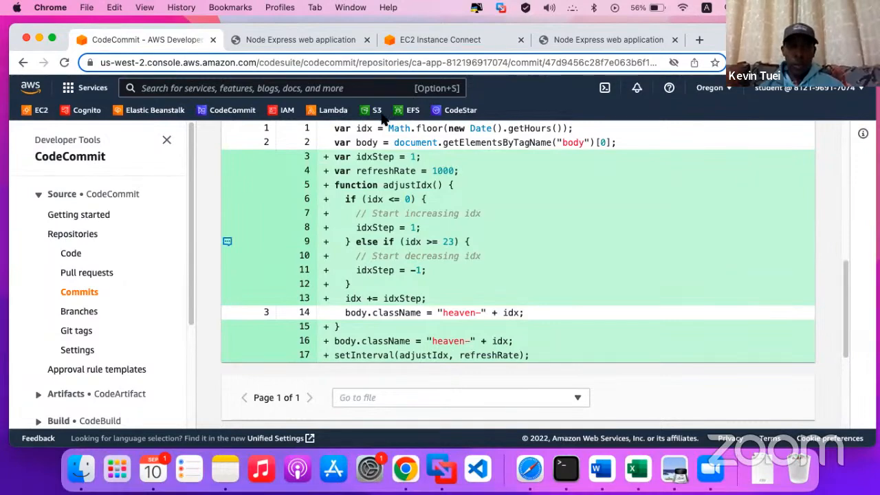
- Switch from the commit page back to the Cloud Academy lab guide
key("ctrl+Up")
left_click(369, 89)
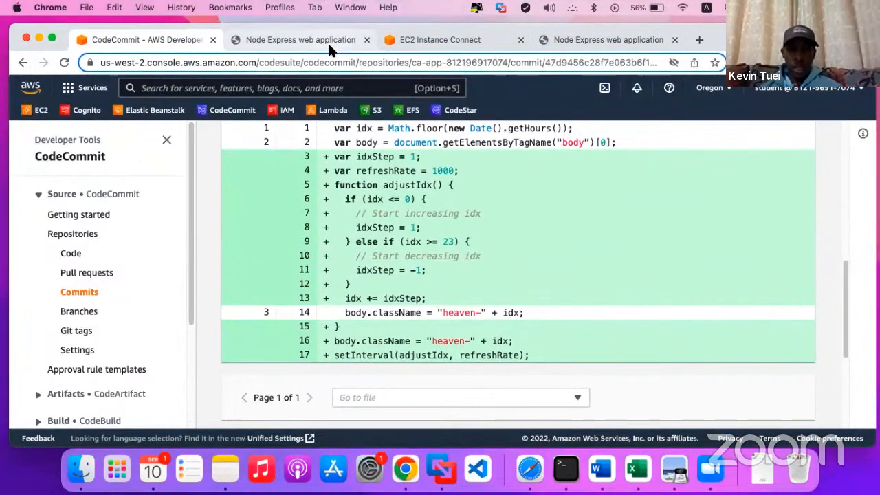
key("ctrl+Up")
mouse_move(330, 21)
left_click(329, 74)
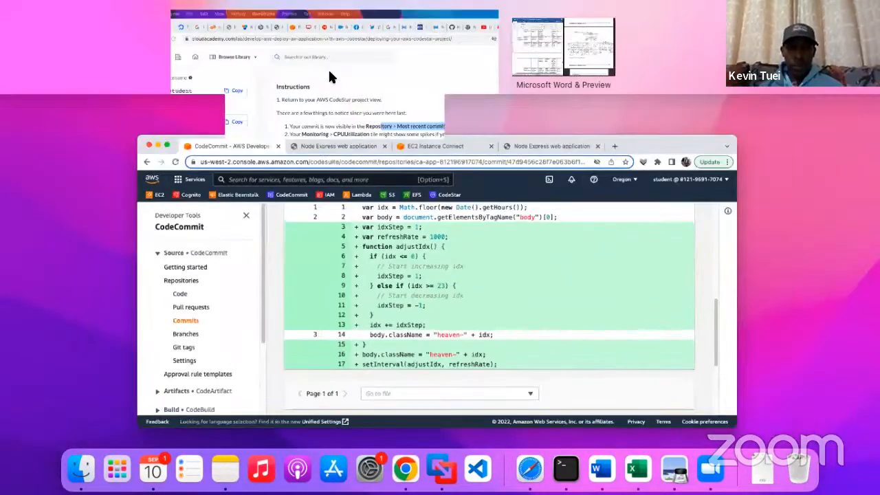
- Read instruction 4 on opening AWS CodeDeploy from the pipeline's Deploy stage and viewing the deployment groups
scroll(376, 314, "down", 10)
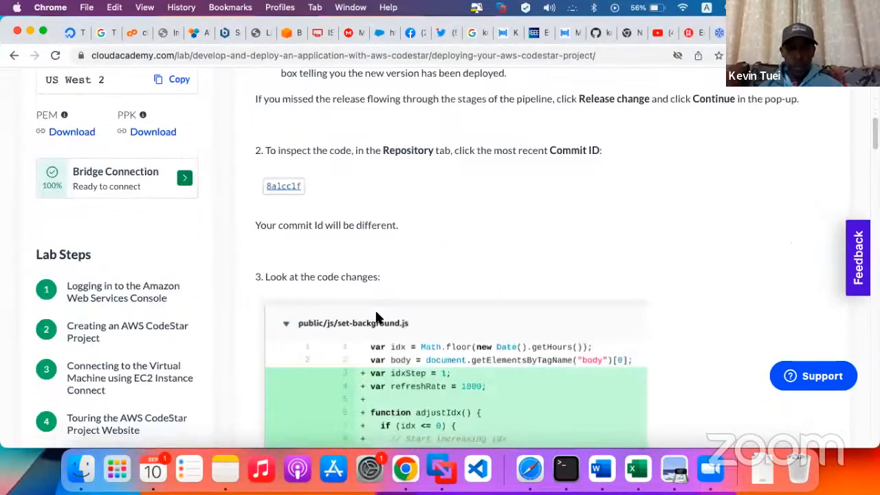
scroll(377, 317, "down", 8)
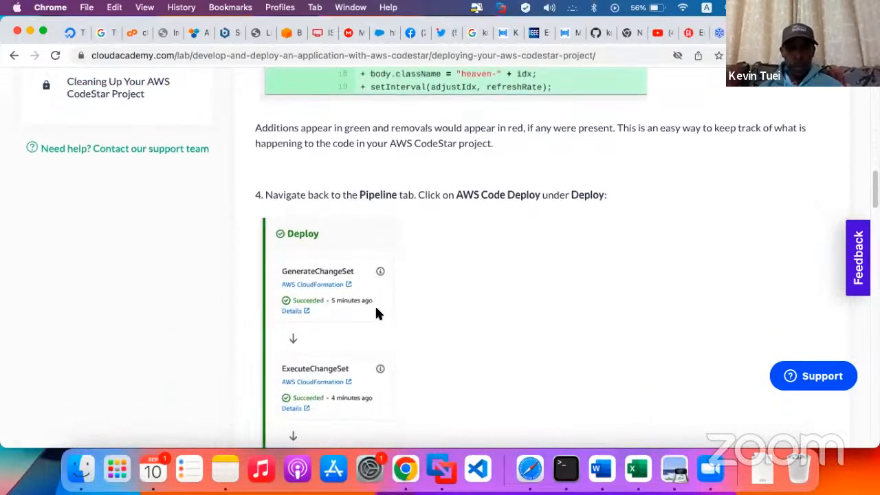
scroll(382, 278, "down", 1)
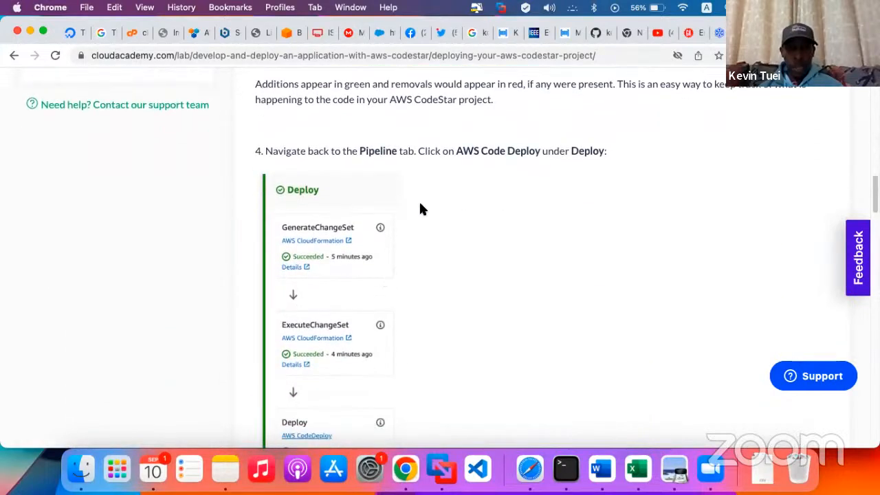
scroll(363, 377, "down", 10)
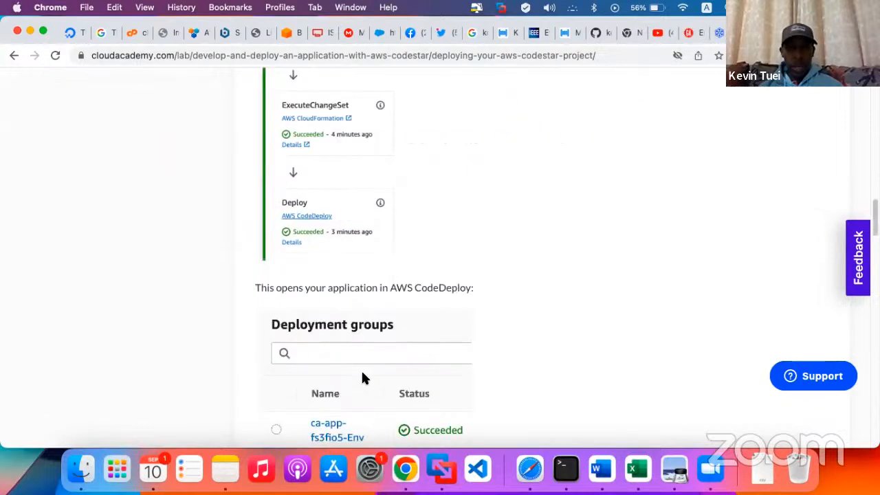
scroll(363, 378, "up", 6)
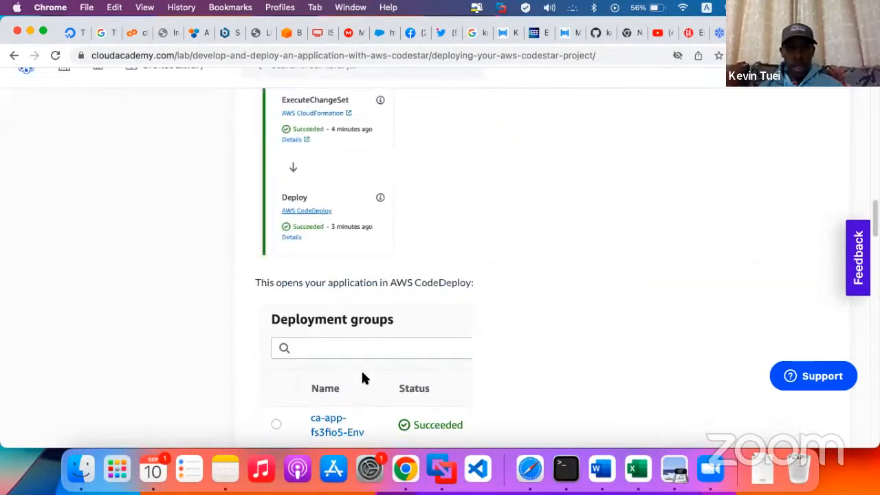
scroll(363, 378, "up", 4)
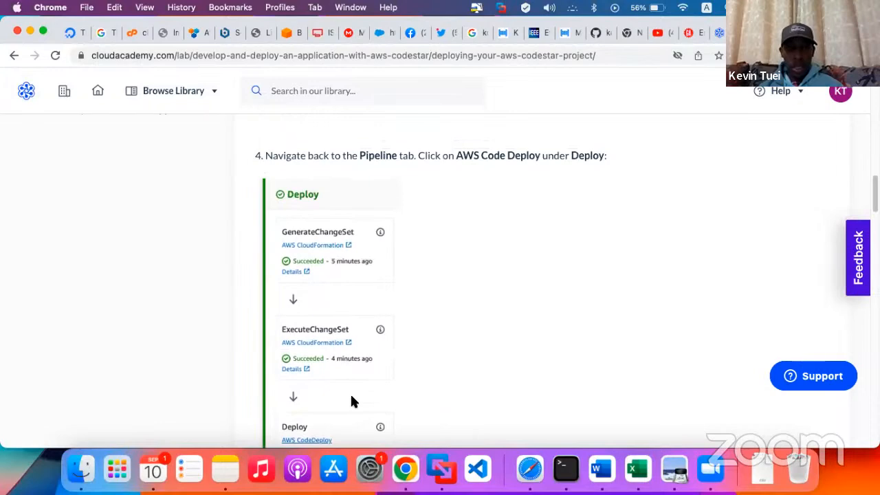
scroll(351, 402, "down", 1)
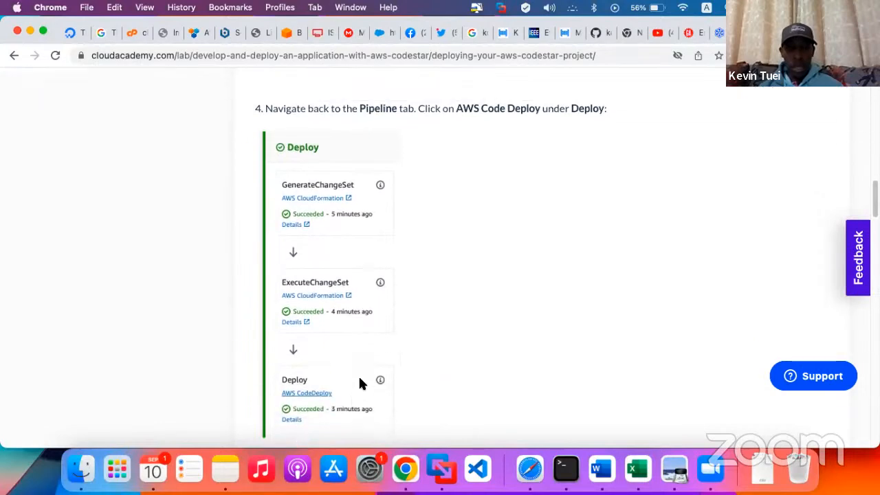
scroll(359, 377, "down", 8)
- Return to the AWS console, leave the commit page and open the Pipeline view of the ca-app CodeStar project
key("ctrl+Up")
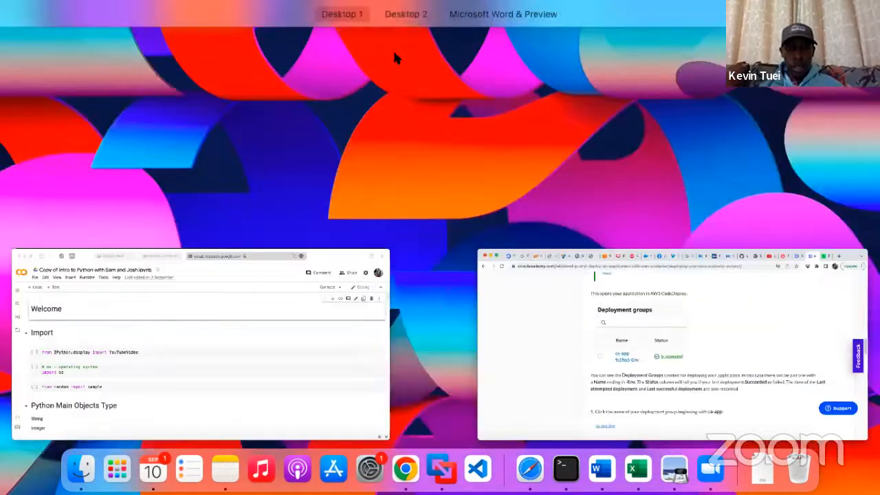
left_click(395, 59)
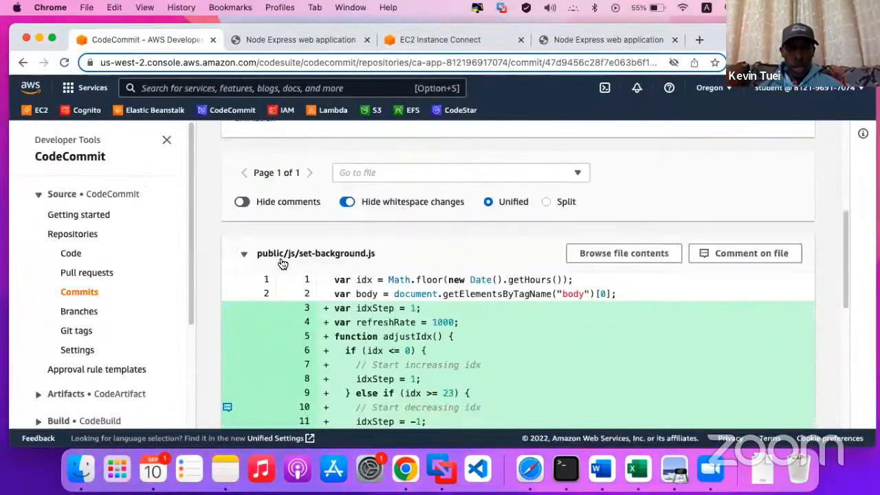
scroll(461, 266, "up", 5)
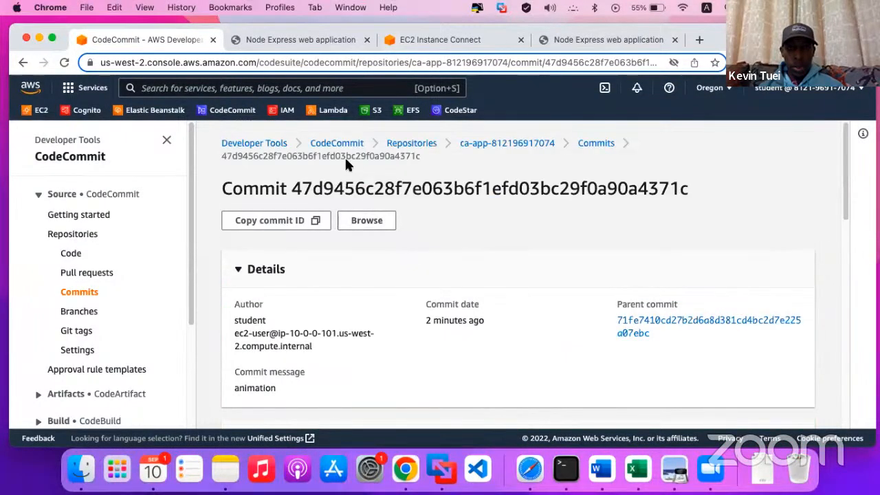
left_click(23, 63)
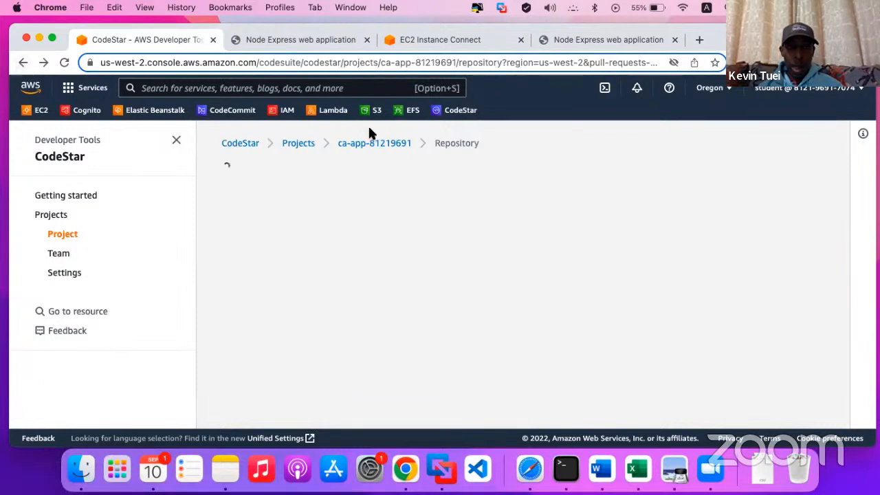
left_click(375, 143)
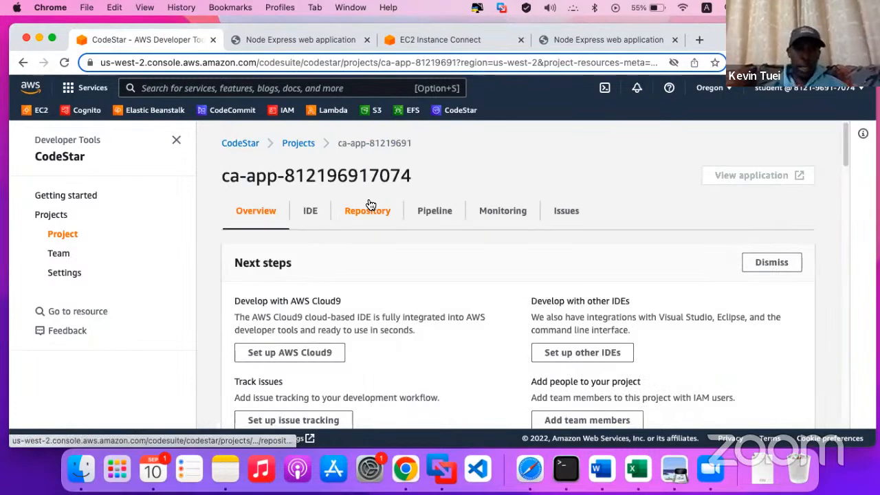
scroll(390, 263, "down", 1)
scroll(389, 267, "up", 1)
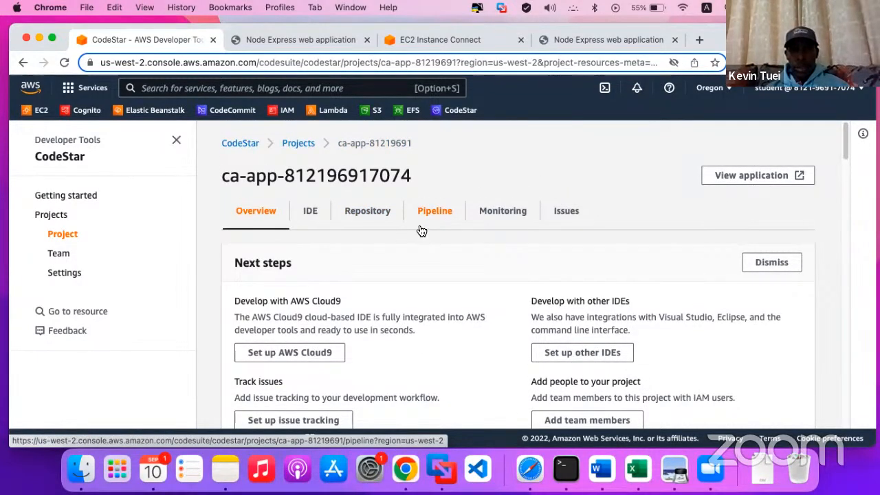
left_click(427, 241)
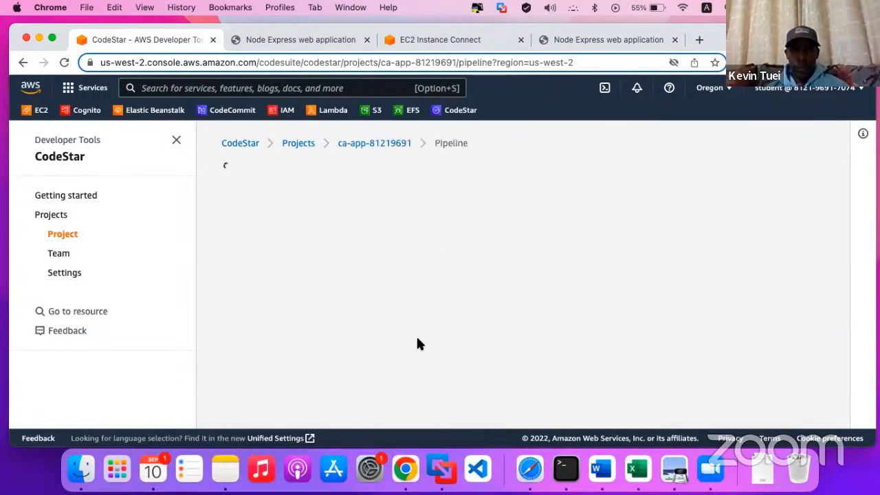
- Examine the pipeline's stages from Source to Deploy, checking the status of GenerateChangeSet, ExecuteChangeSet and the CodeDeploy action
scroll(365, 306, "down", 3)
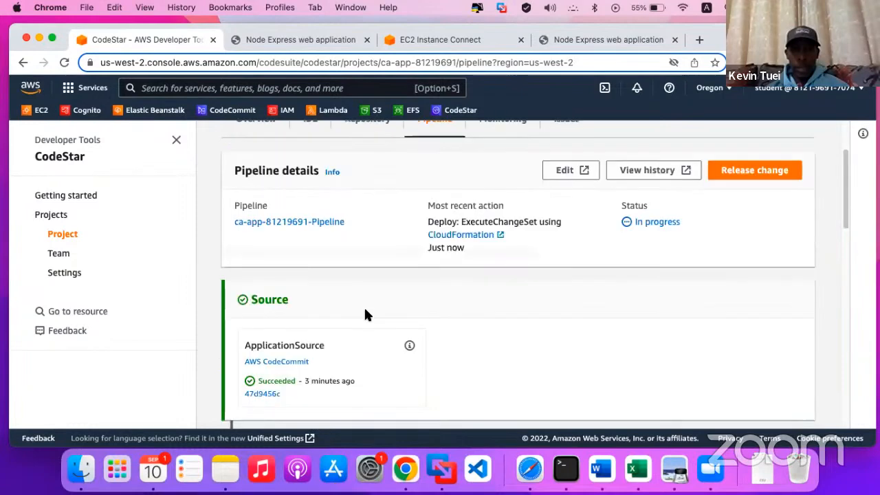
scroll(366, 315, "down", 5)
scroll(365, 317, "down", 3)
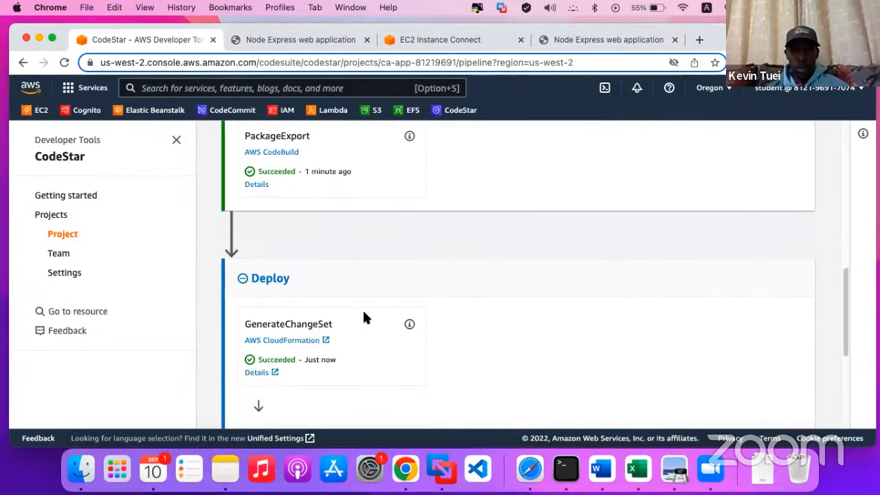
scroll(364, 316, "down", 3)
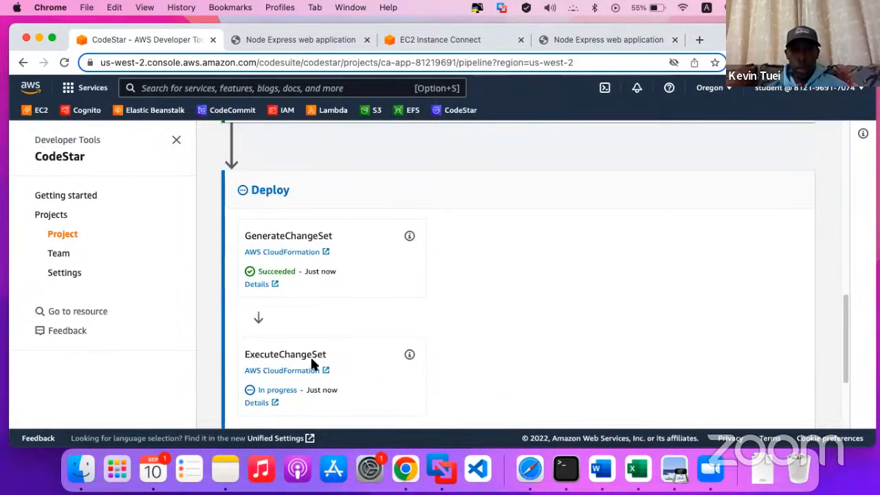
scroll(312, 365, "up", 5)
scroll(314, 364, "down", 8)
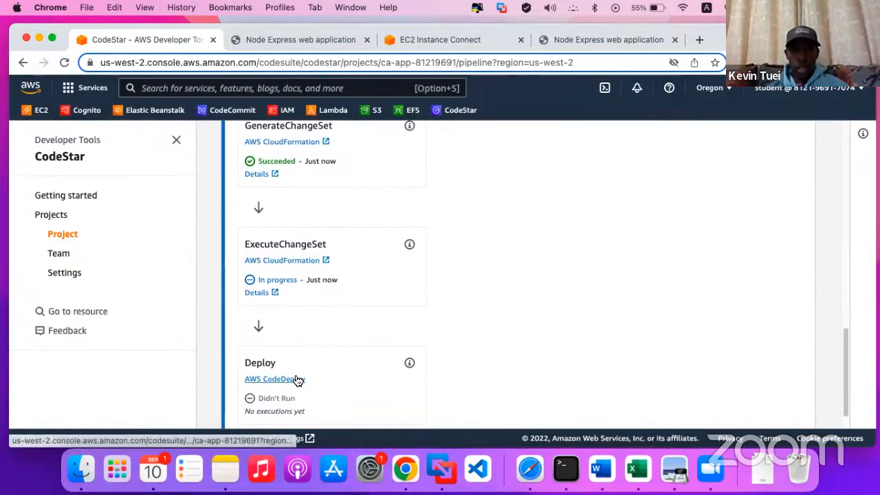
scroll(353, 383, "down", 2)
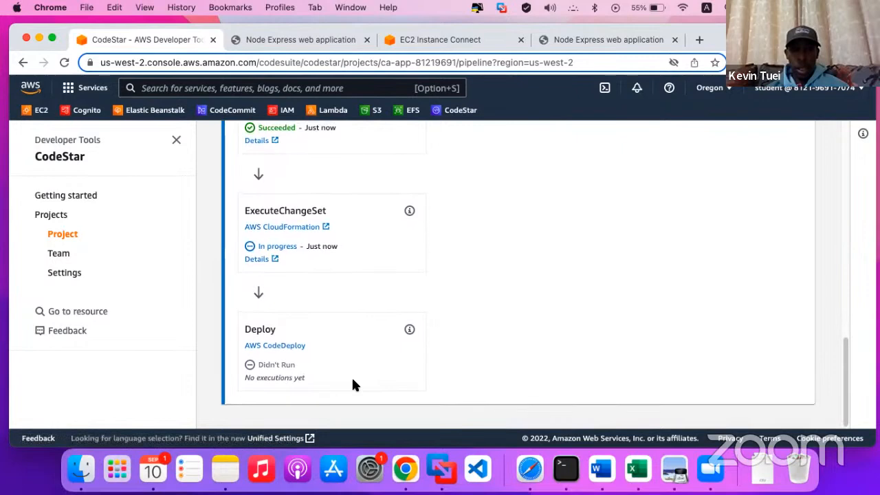
scroll(353, 385, "up", 10)
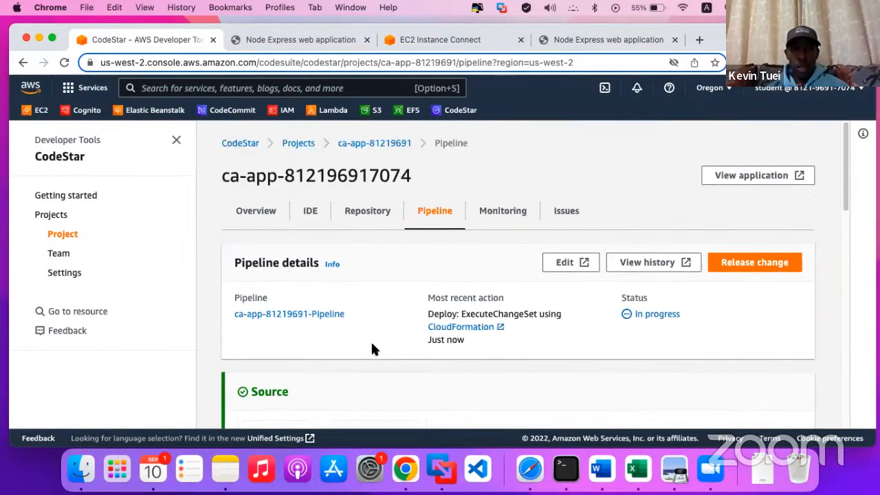
scroll(371, 350, "down", 8)
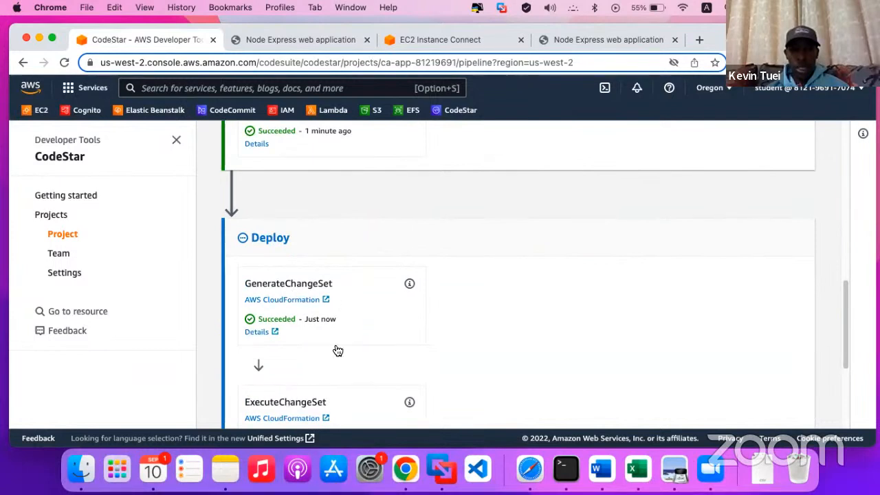
scroll(336, 350, "down", 3)
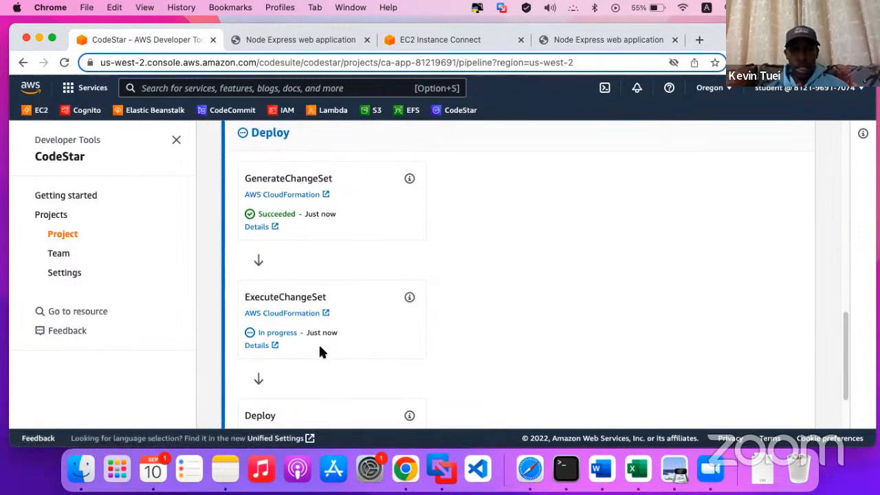
- Examine the pipeline's Deploy stage, covering the GenerateChangeSet, ExecuteChangeSet and AWS CodeDeploy actions
scroll(318, 342, "down", 1)
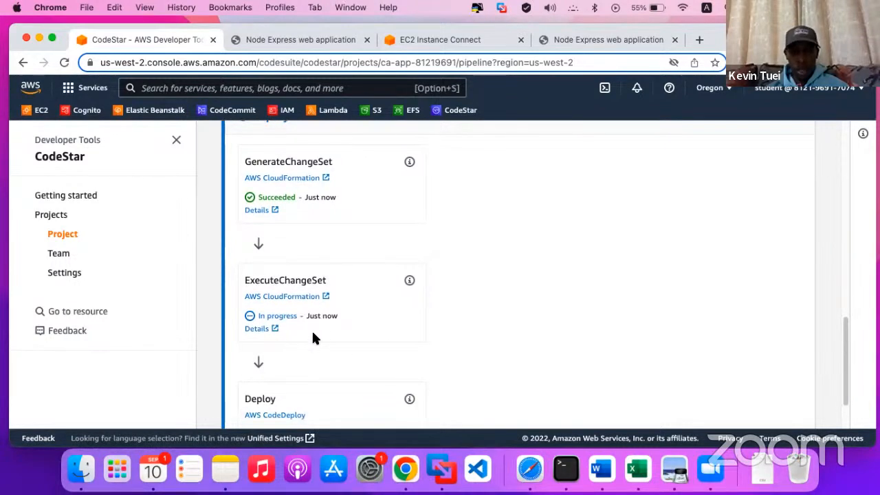
scroll(389, 355, "down", 3)
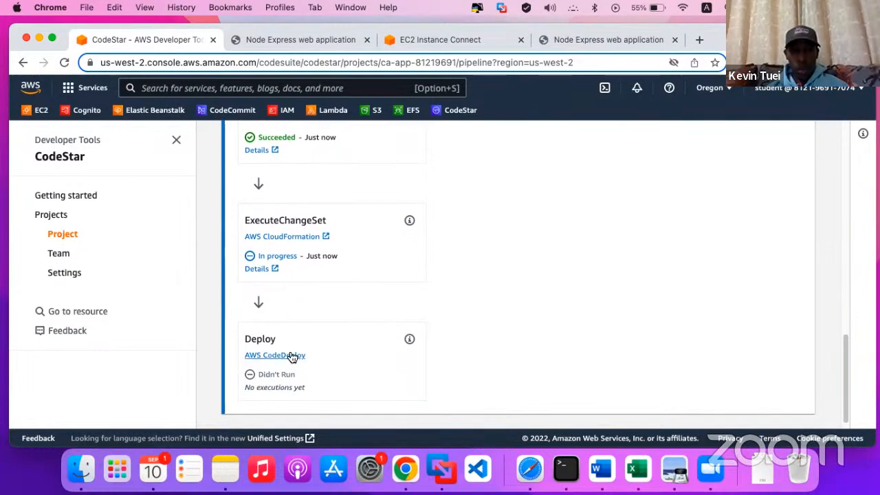
scroll(299, 365, "up", 6)
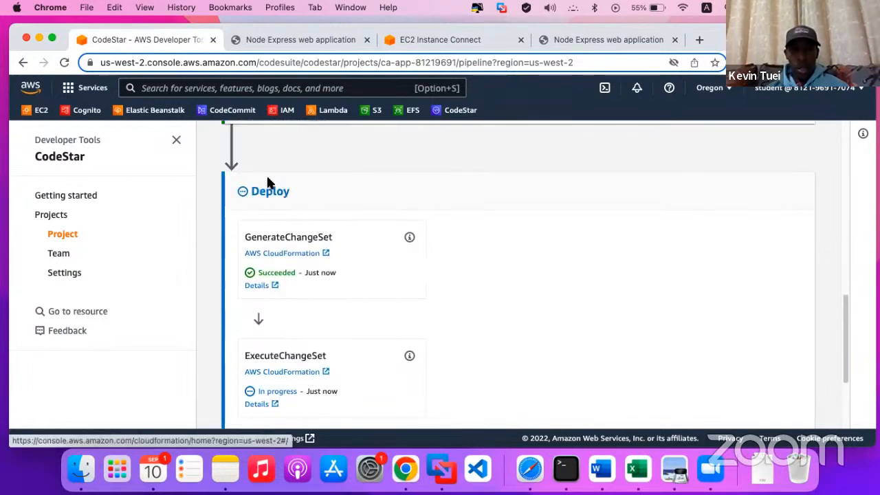
left_click_drag(290, 193, 238, 195)
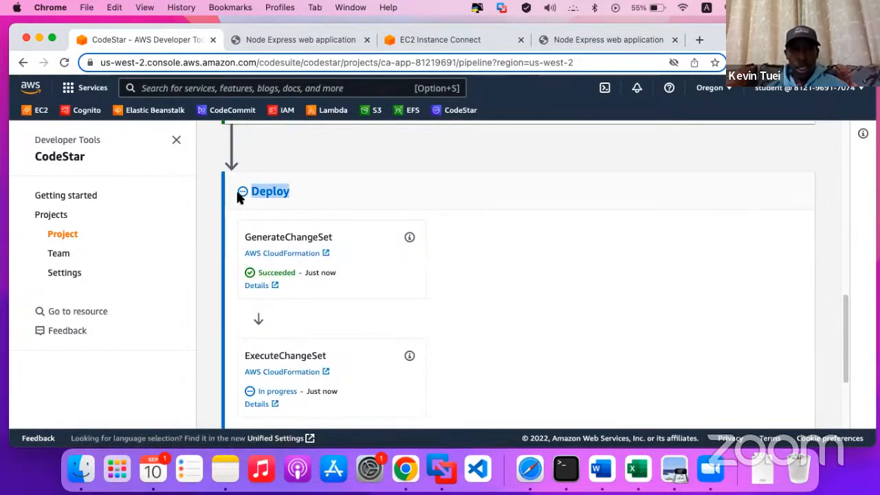
scroll(302, 345, "down", 5)
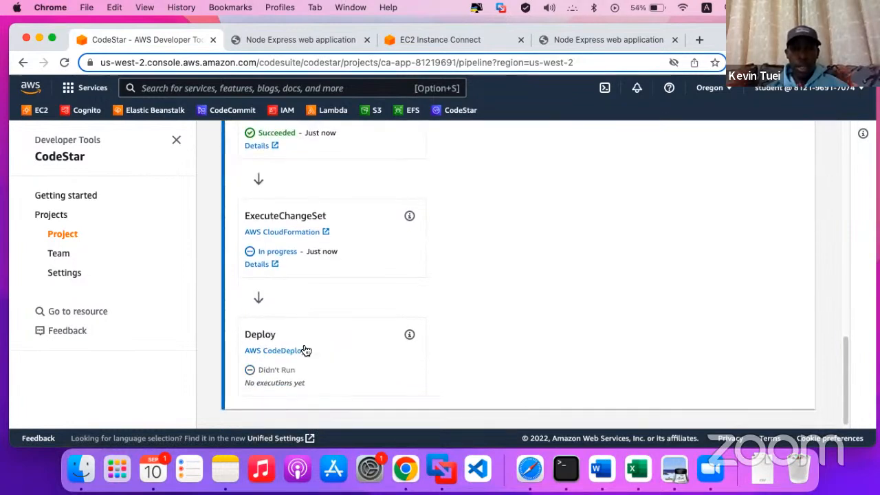
left_click_drag(306, 351, 245, 353)
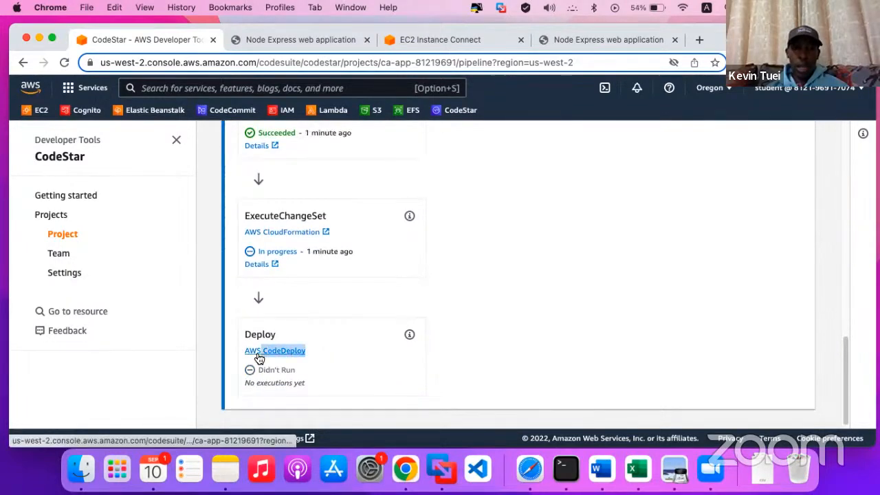
left_click(330, 364)
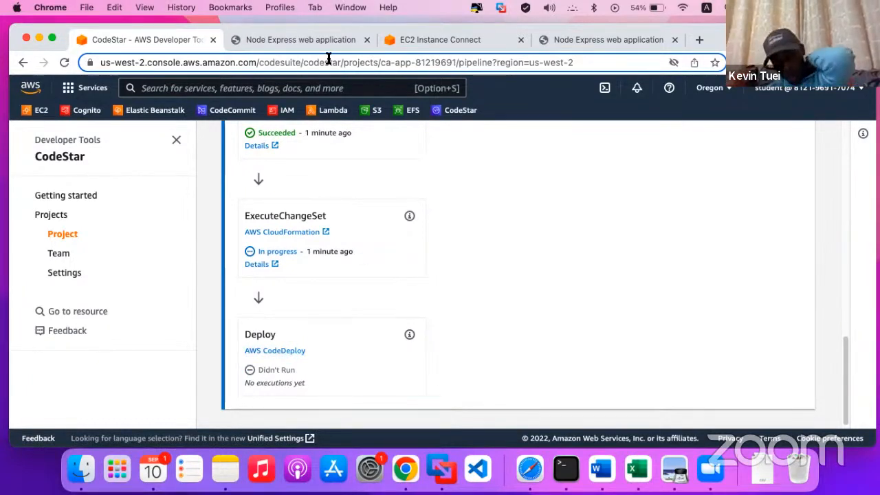
- Switch to the Cloud Academy lab page and read the deployment group instructions, highlighting the note about Rollback enabled
key("ctrl+Up")
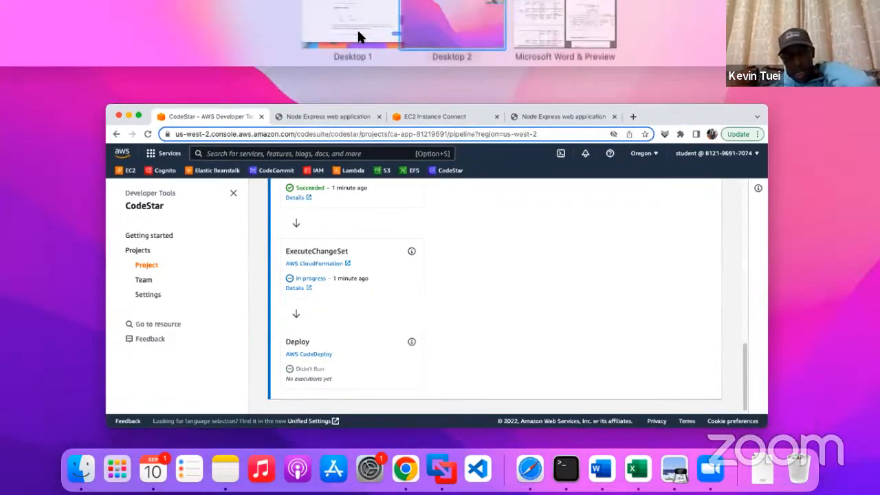
left_click(358, 37)
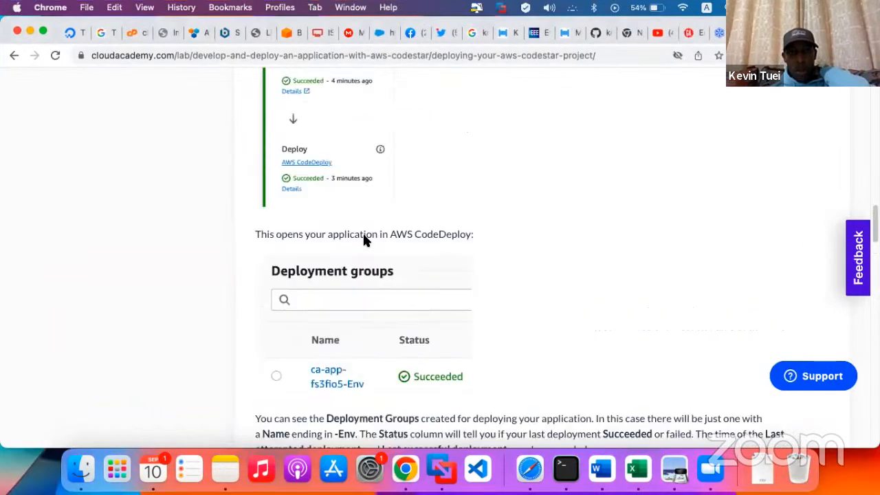
scroll(344, 202, "up", 2)
scroll(344, 202, "up", 1)
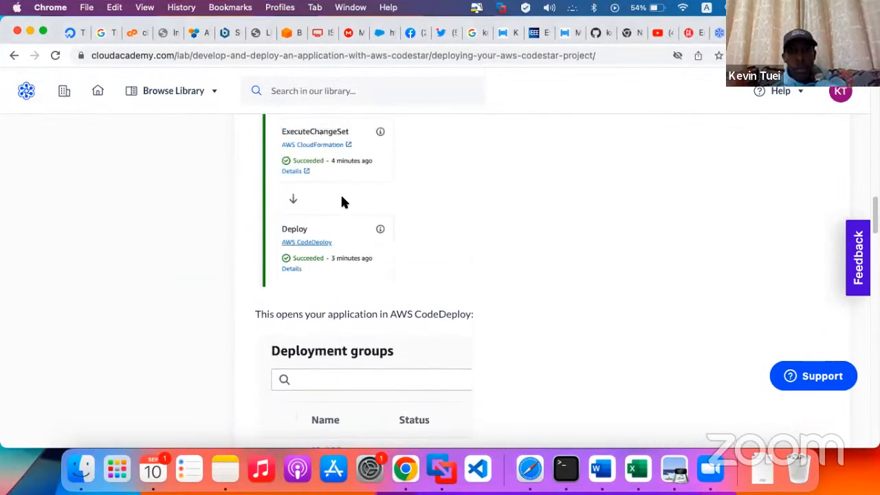
scroll(351, 220, "down", 3)
scroll(402, 361, "down", 2)
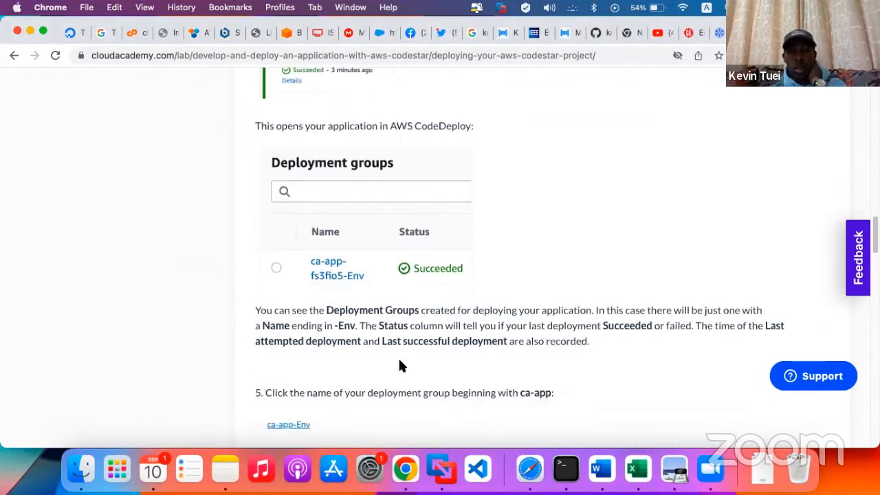
scroll(402, 365, "down", 1)
scroll(402, 366, "down", 2)
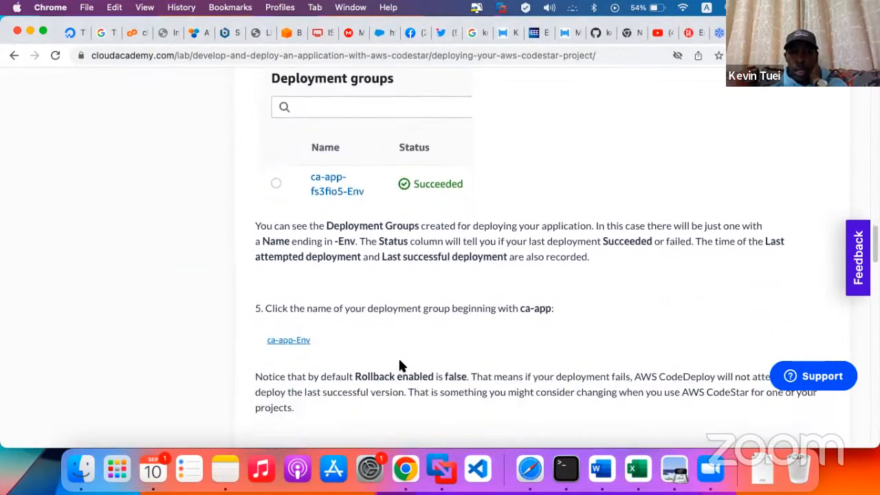
scroll(401, 366, "down", 2)
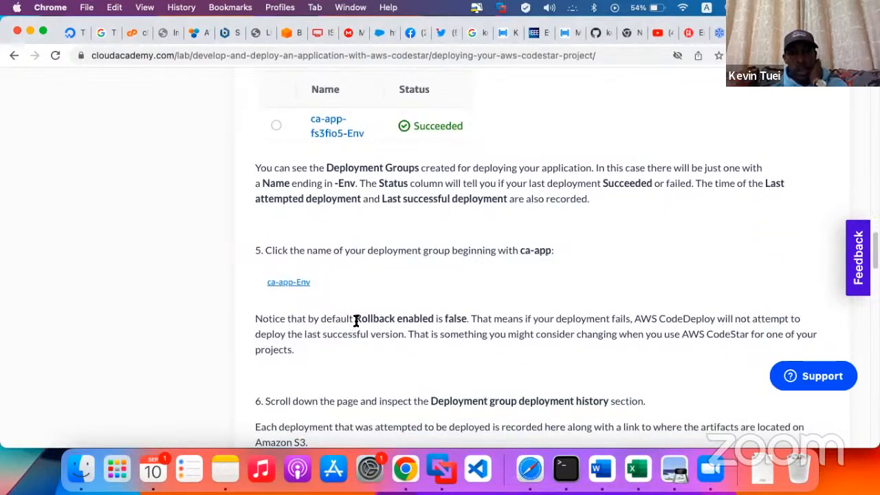
scroll(357, 332, "down", 3)
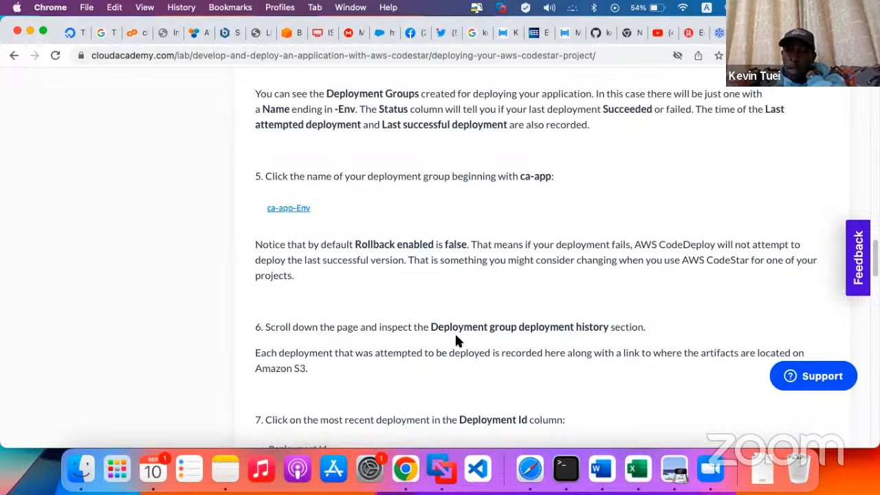
left_click_drag(406, 275, 216, 246)
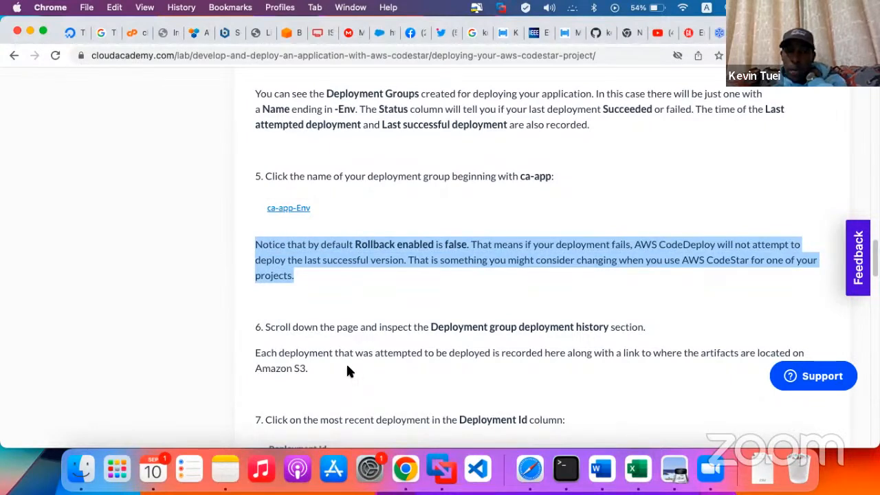
- Read lab steps 6 to 10 on deployment history, deployment details and life-cycle events, and return to step 4
scroll(347, 372, "down", 3)
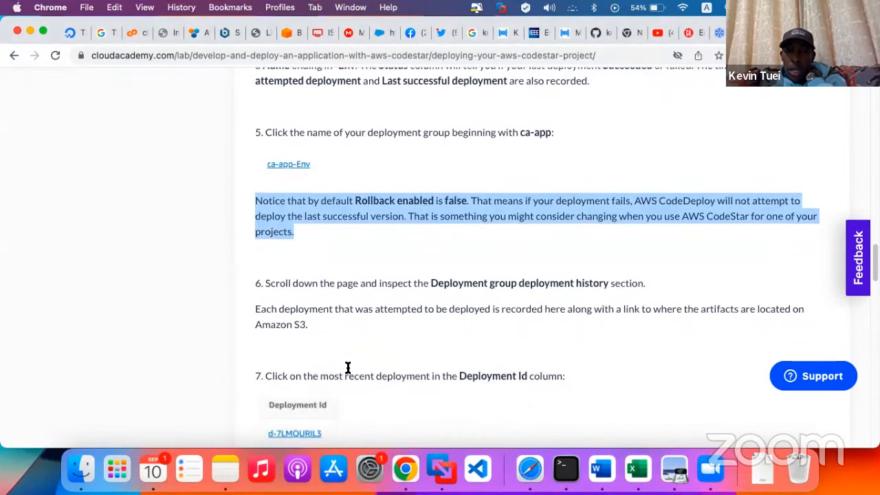
scroll(348, 369, "down", 3)
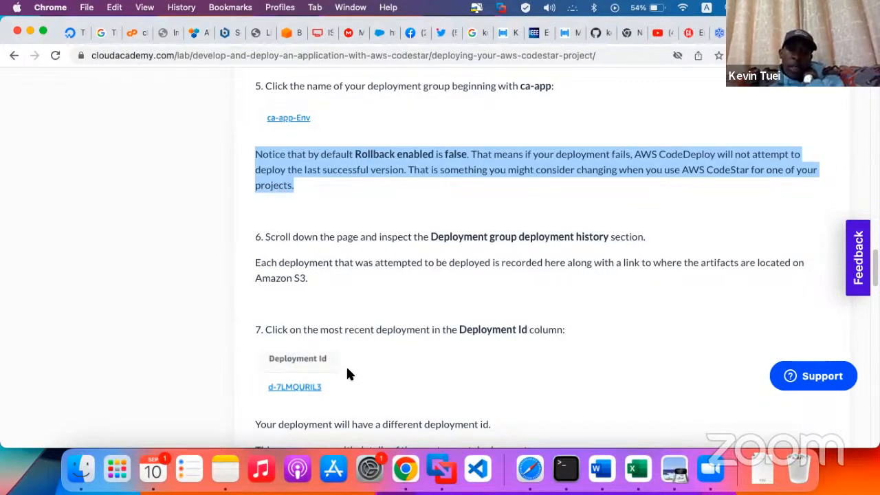
scroll(409, 375, "down", 1)
scroll(408, 375, "down", 5)
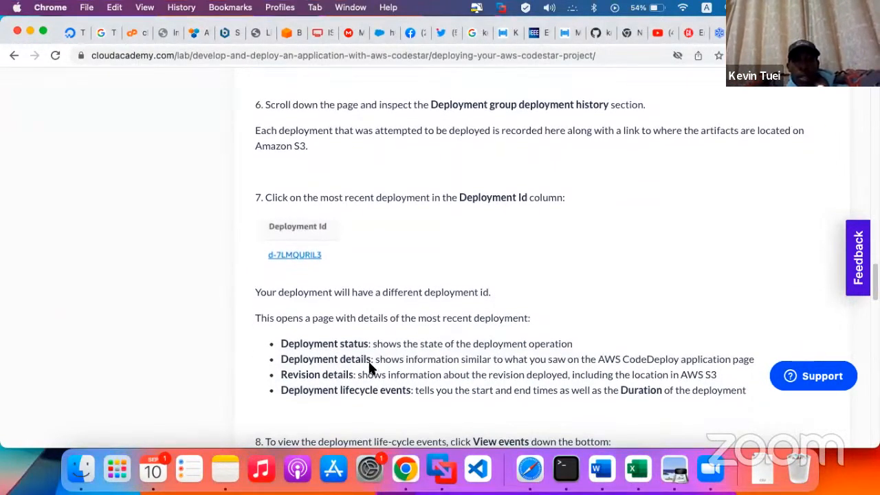
scroll(369, 369, "down", 2)
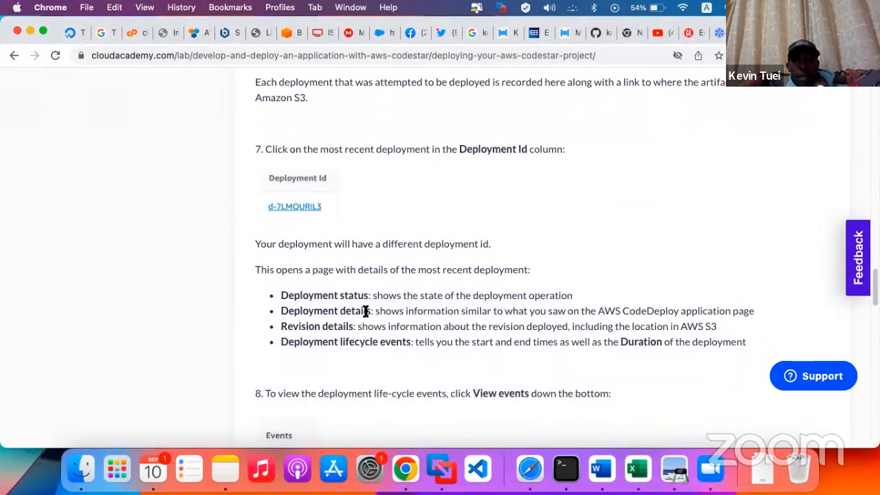
scroll(367, 315, "down", 3)
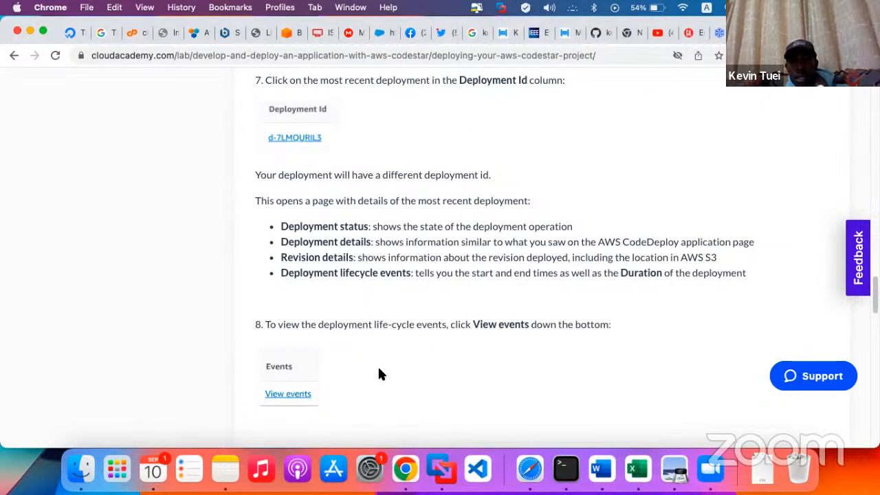
scroll(377, 365, "down", 6)
scroll(382, 377, "down", 3)
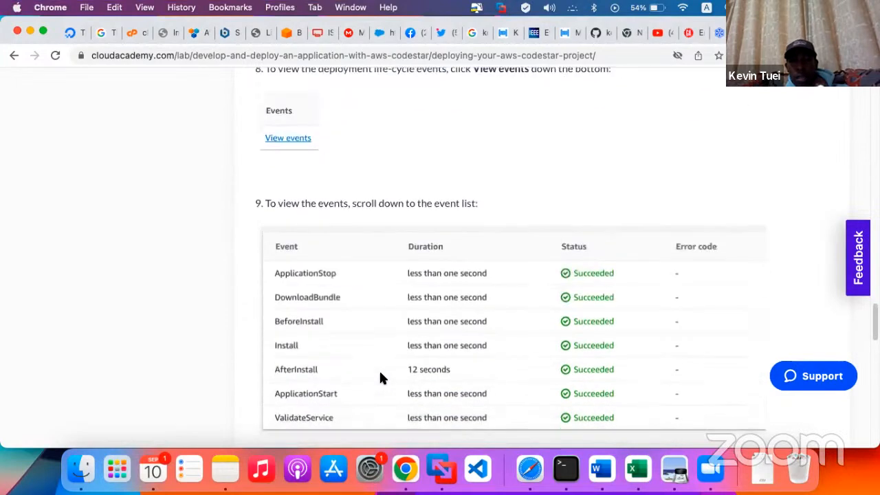
scroll(365, 344, "down", 5)
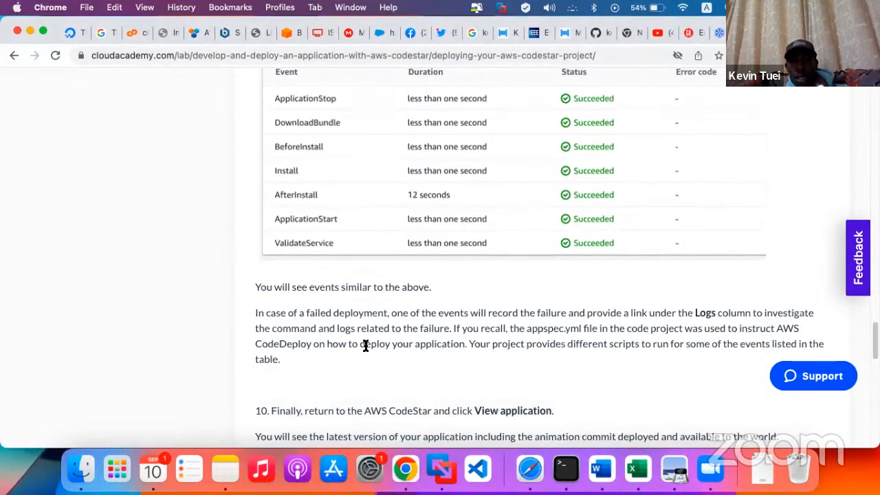
scroll(364, 341, "up", 5)
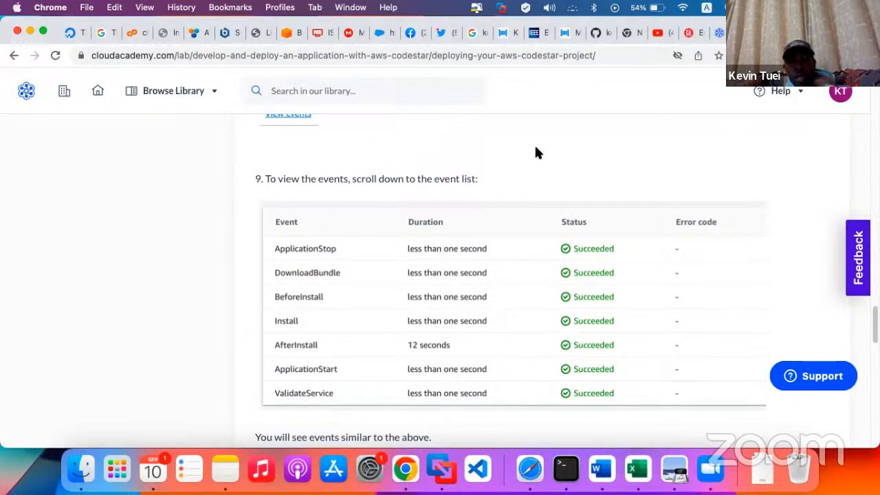
scroll(534, 153, "up", 10)
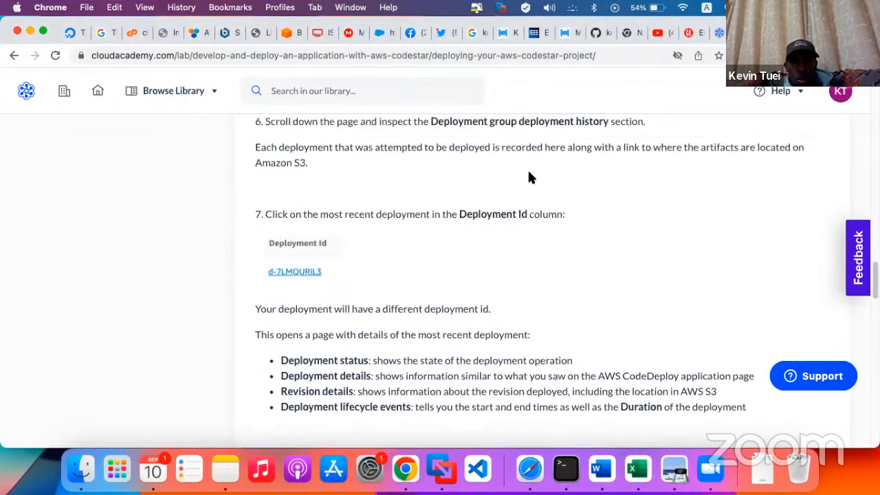
scroll(529, 172, "up", 15)
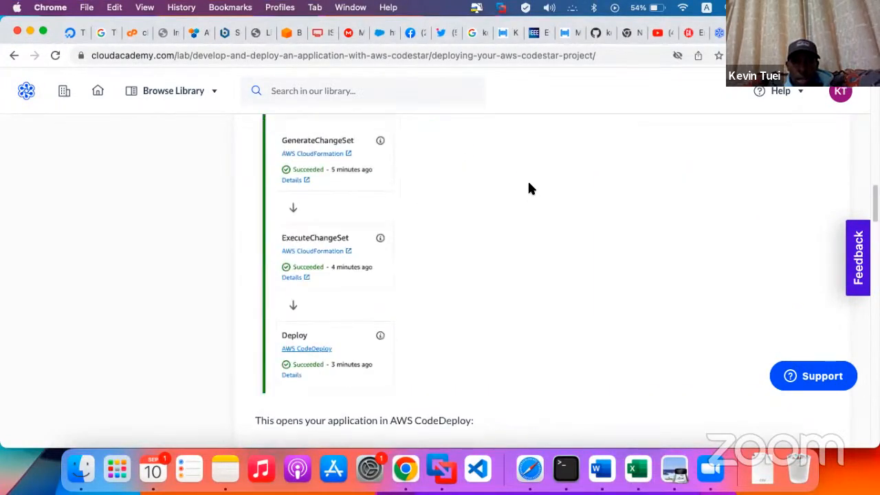
scroll(529, 188, "up", 5)
- Return to the CodeStar pipeline in the AWS console and open the Deploy action's application in AWS CodeDeploy
key("ctrl+Up")
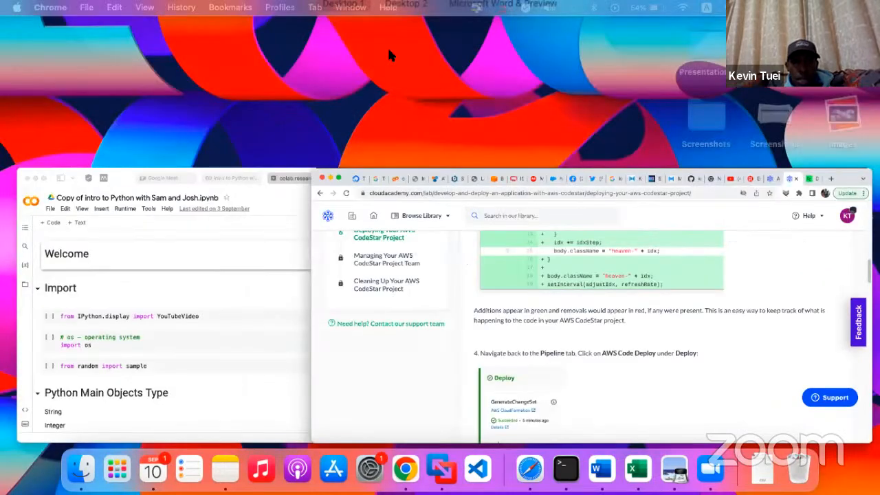
left_click(404, 61)
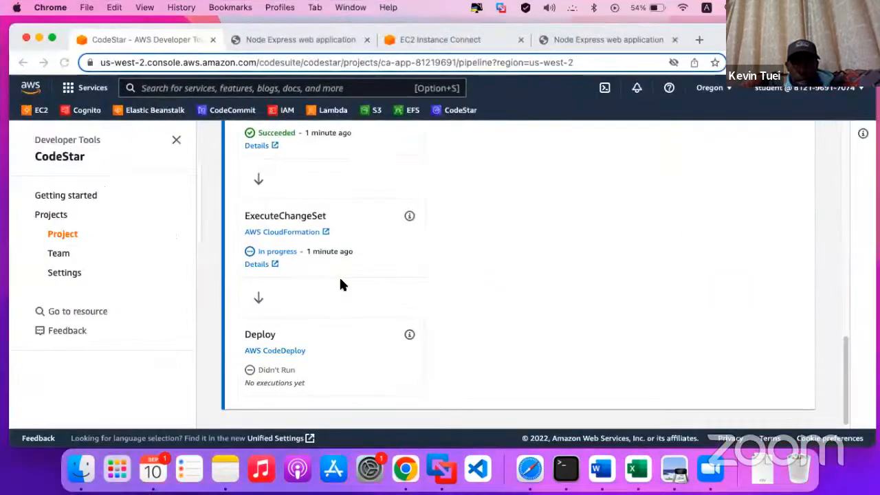
scroll(339, 276, "down", 1)
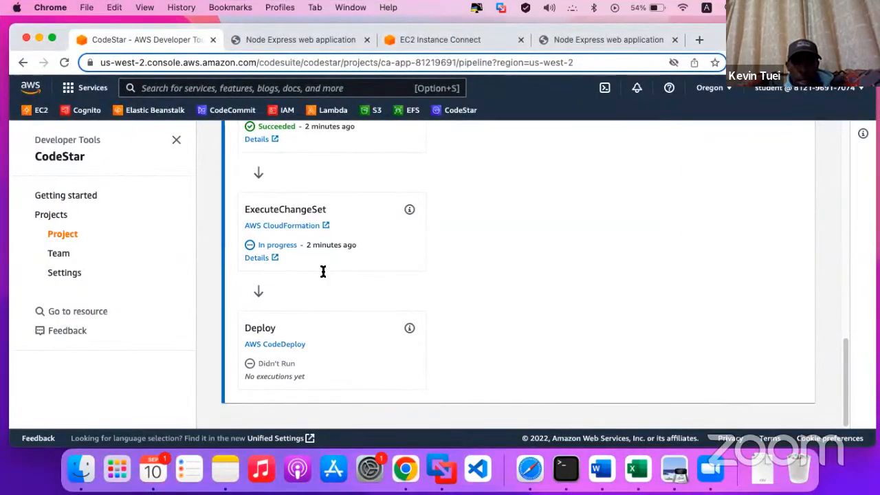
left_click(296, 344)
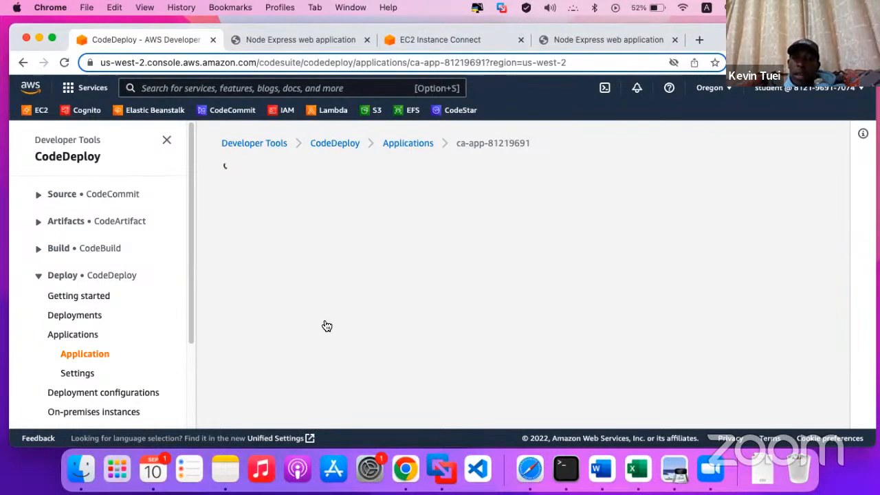
- Open the application's deployment group whose name ends in -Env
scroll(325, 323, "down", 2)
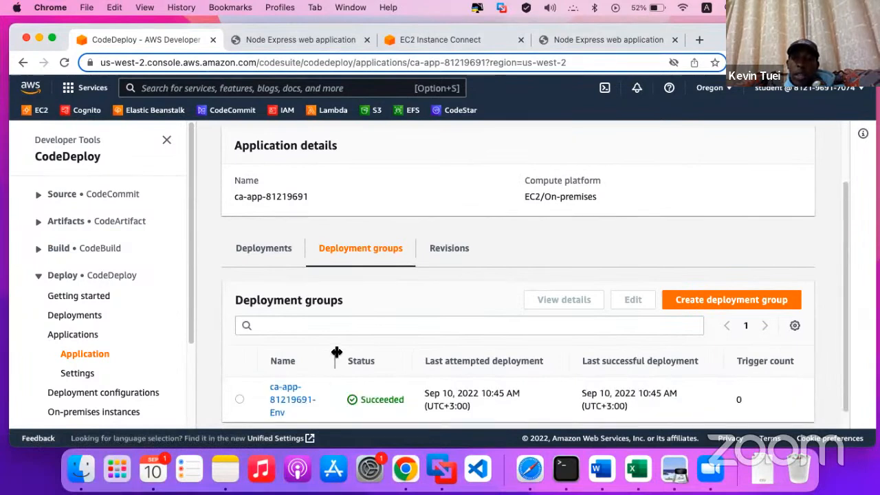
scroll(323, 360, "down", 1)
left_click(290, 378)
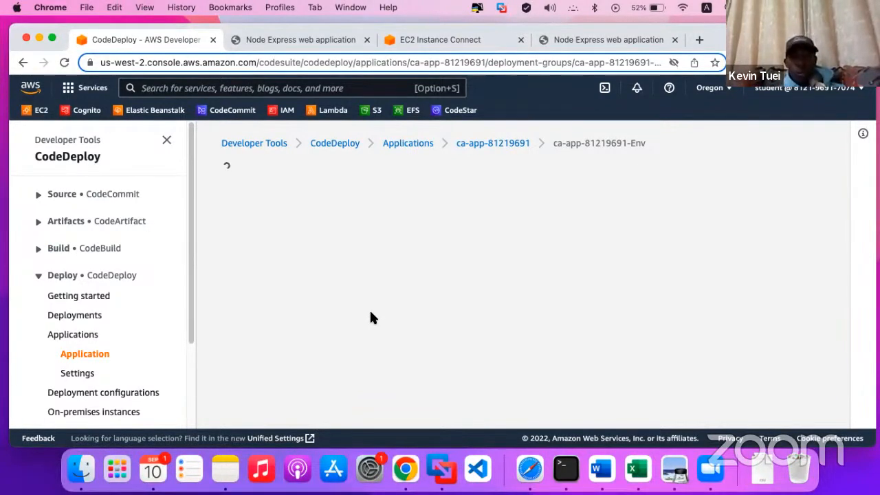
- Examine the deployment group's details and environment configuration, highlighting the Rollback enabled value
scroll(353, 275, "down", 10)
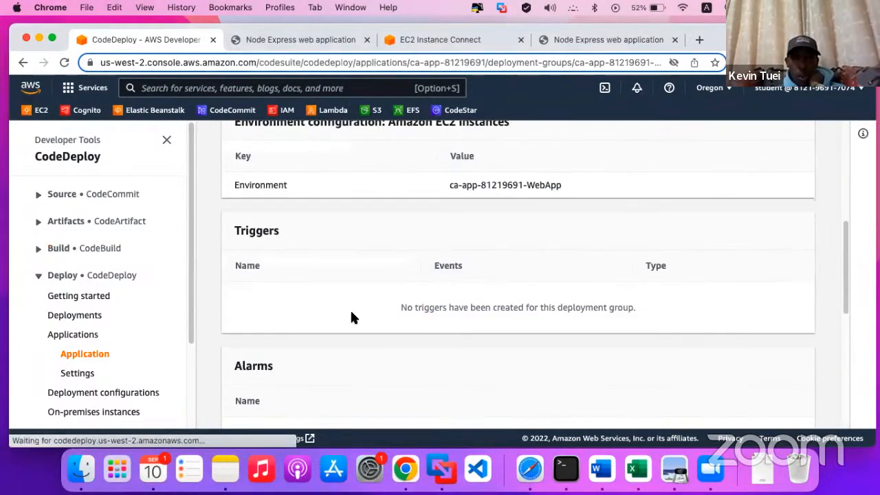
scroll(351, 317, "up", 10)
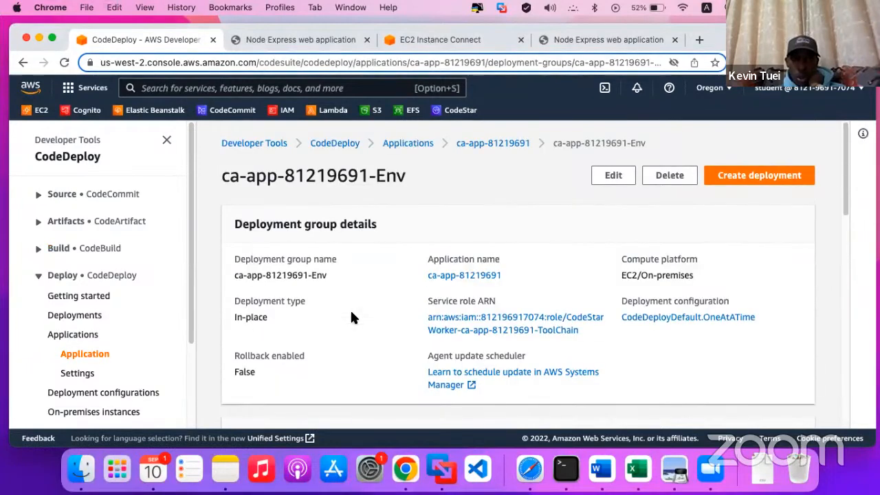
scroll(352, 317, "down", 3)
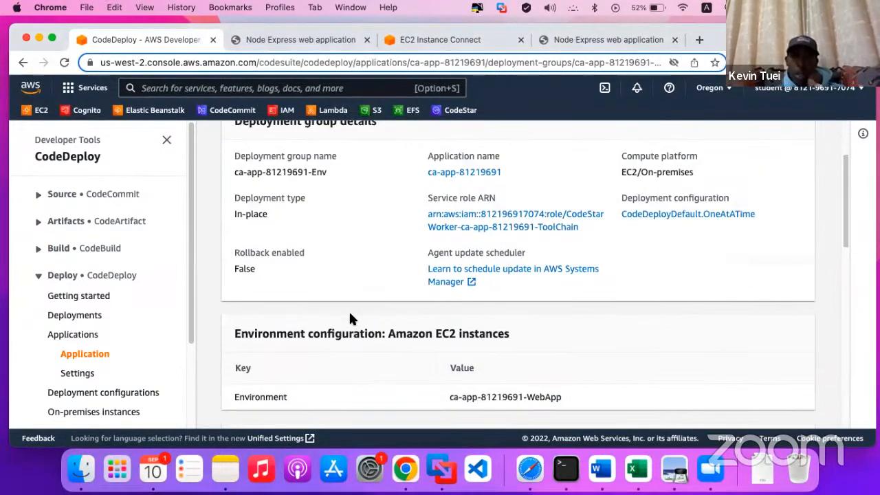
double_click(235, 266)
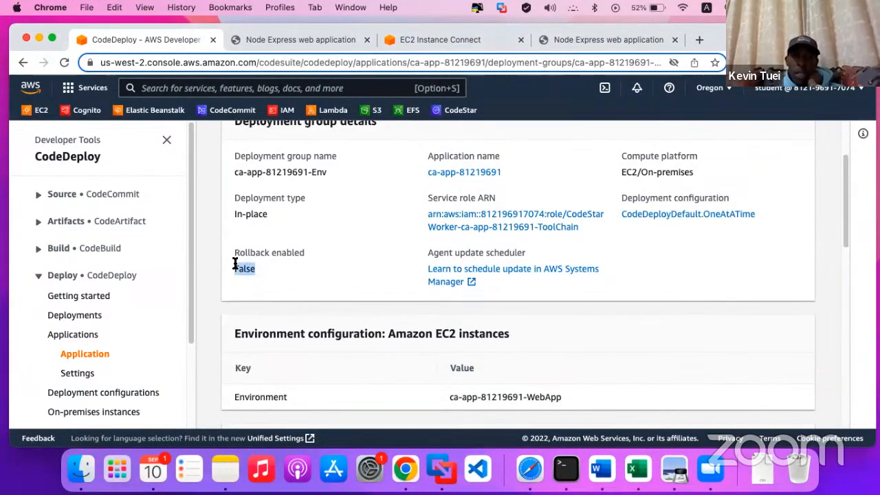
- Open the deployment group for editing and examine its settings from service role and deployment type through the optional advanced options and rollbacks
scroll(335, 307, "up", 3)
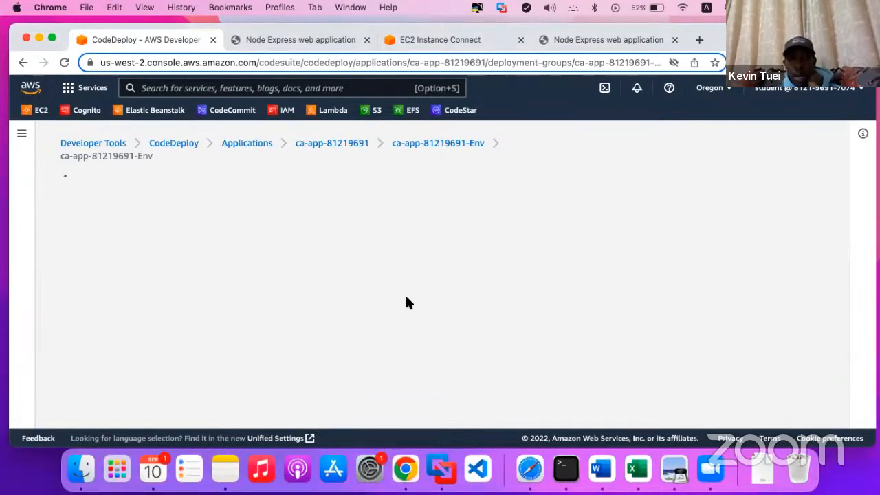
scroll(323, 318, "down", 1)
scroll(325, 319, "down", 10)
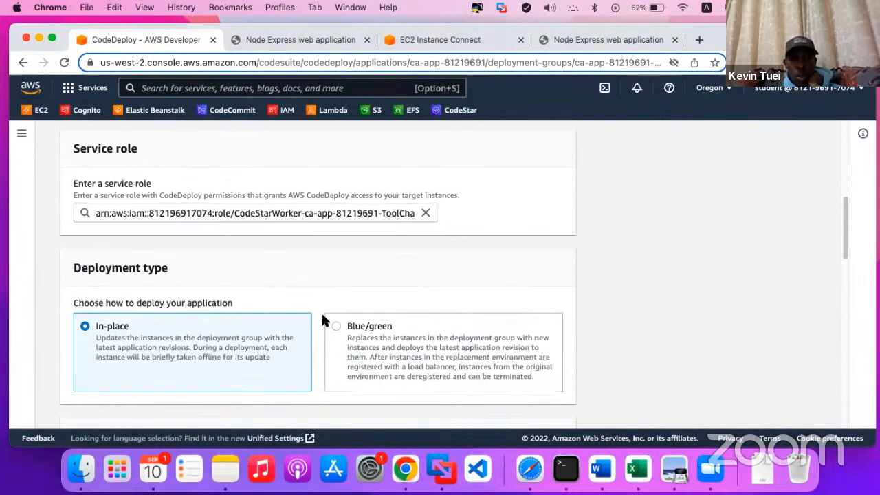
scroll(324, 318, "down", 12)
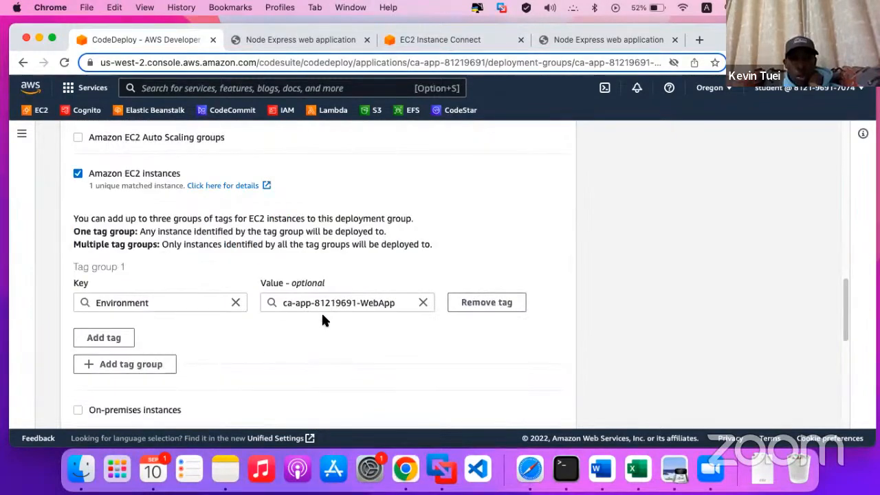
scroll(325, 321, "down", 2)
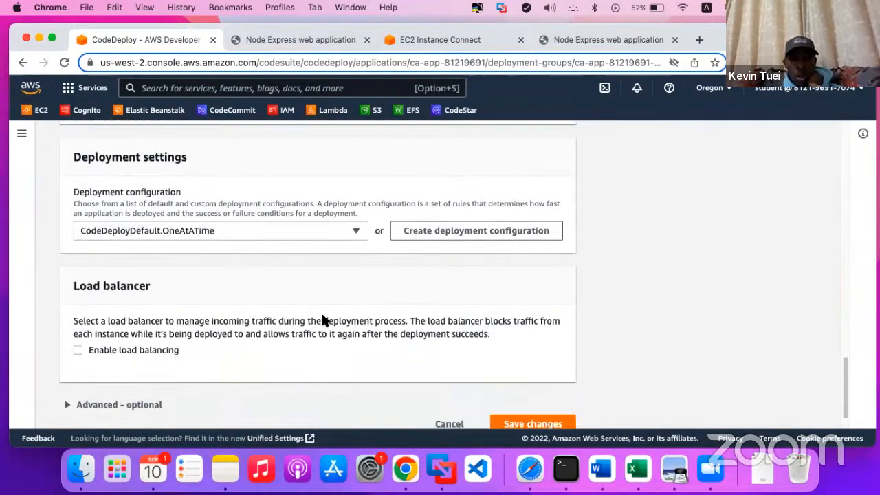
left_click(127, 373)
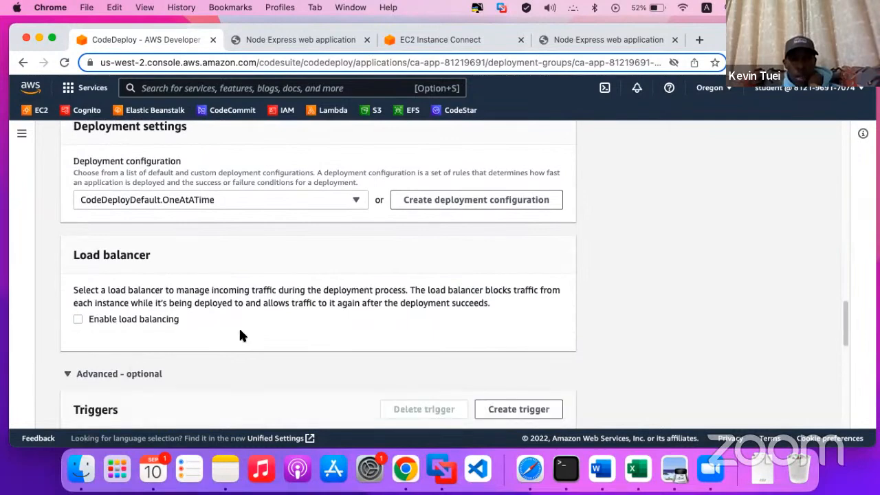
scroll(240, 335, "down", 5)
scroll(240, 335, "down", 4)
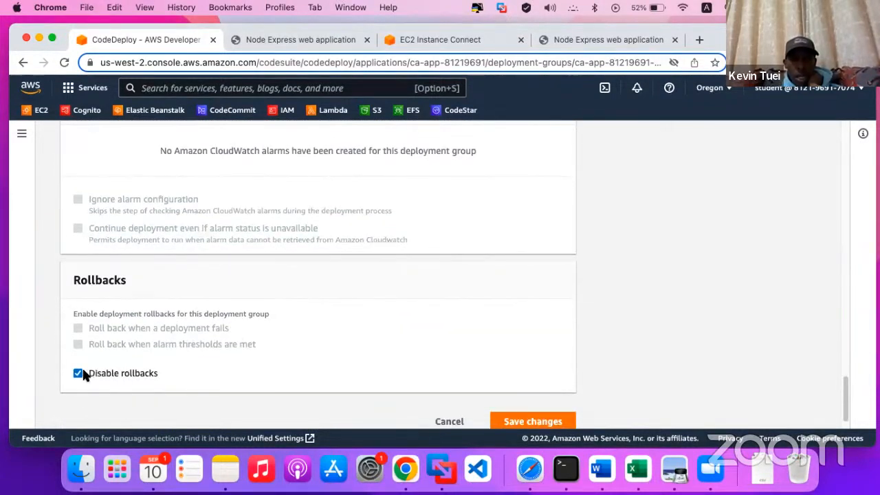
- Clear Disable rollbacks to try the deployment group's rollback options and discard the changes
left_click(83, 372)
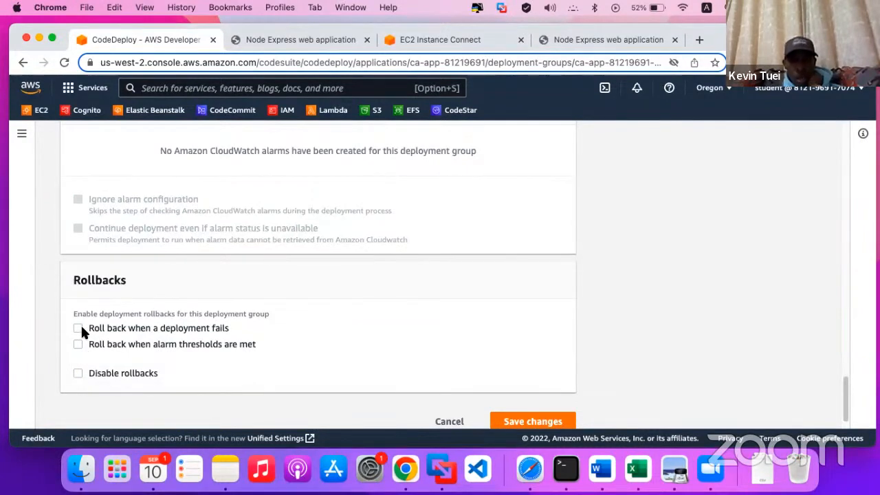
left_click(448, 422)
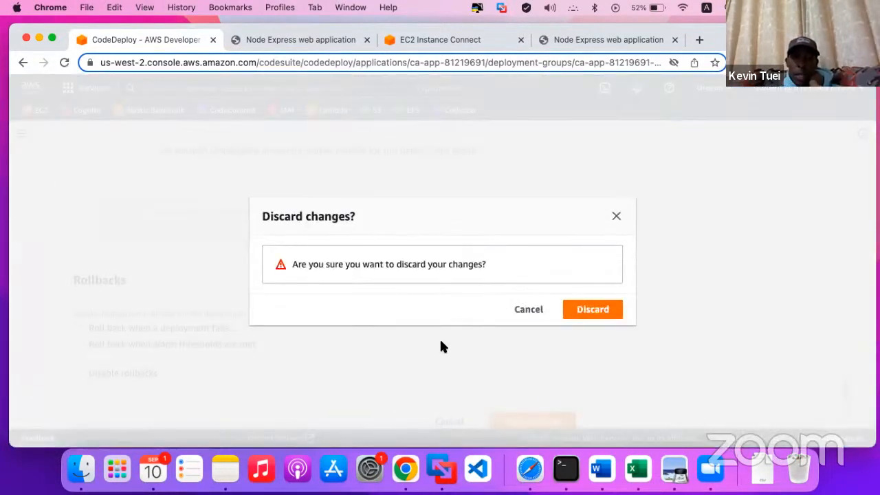
left_click(569, 315)
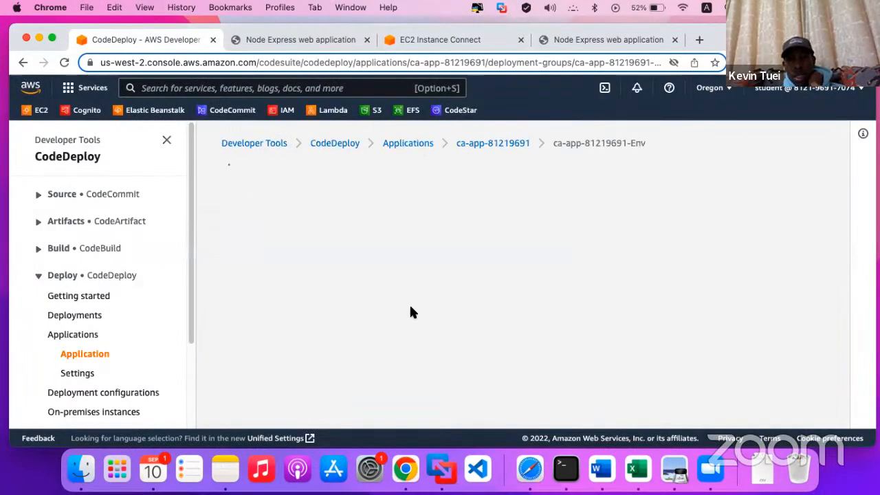
- Open the most recent deployment from the deployment group's deployment history
scroll(412, 312, "down", 5)
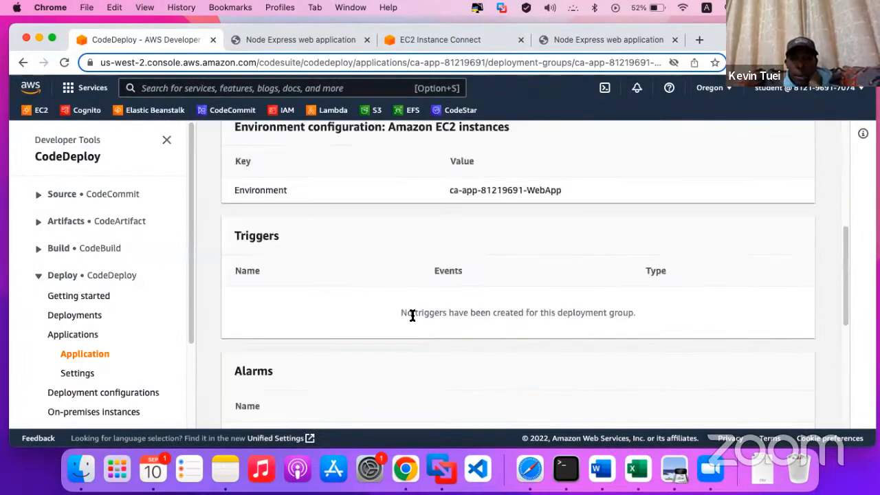
scroll(412, 315, "down", 5)
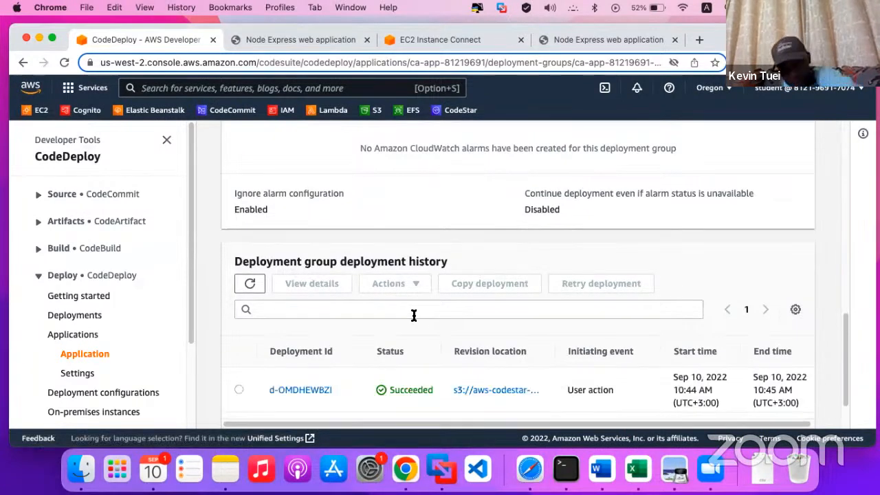
scroll(344, 357, "down", 1)
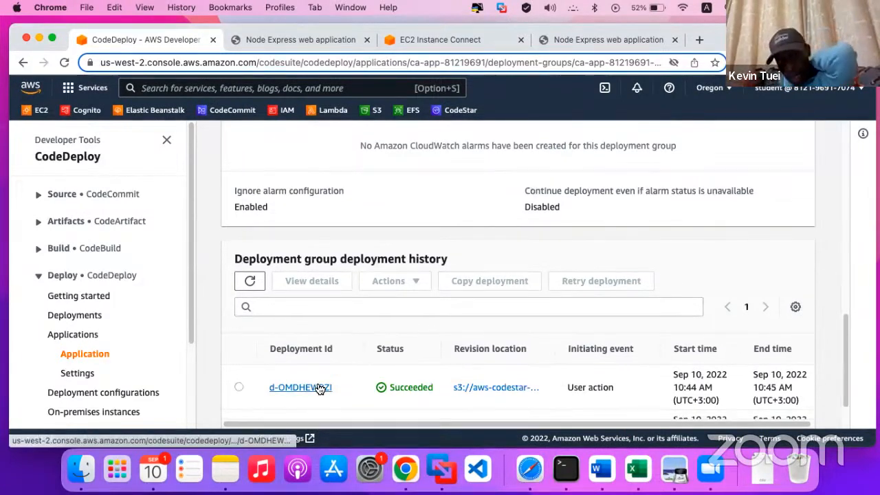
left_click(318, 387)
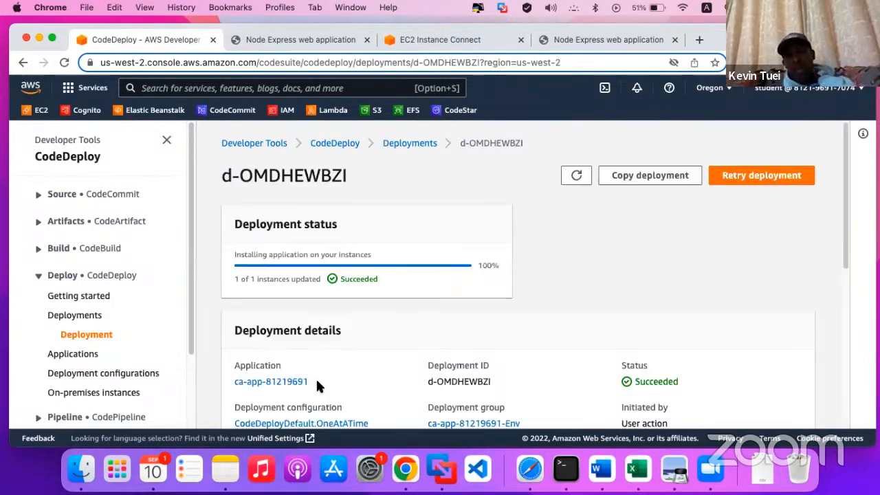
- Examine the deployment's status, deployment details, revision details and deployment lifecycle events
scroll(317, 361, "down", 4)
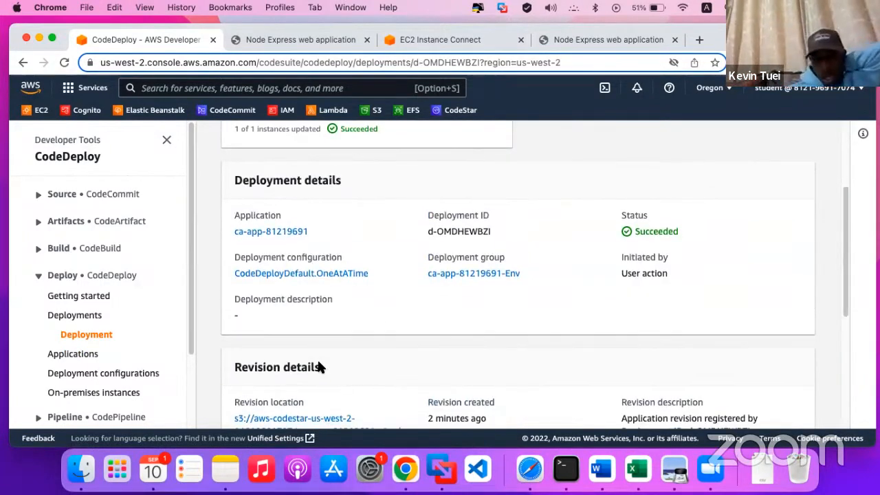
scroll(318, 363, "down", 3)
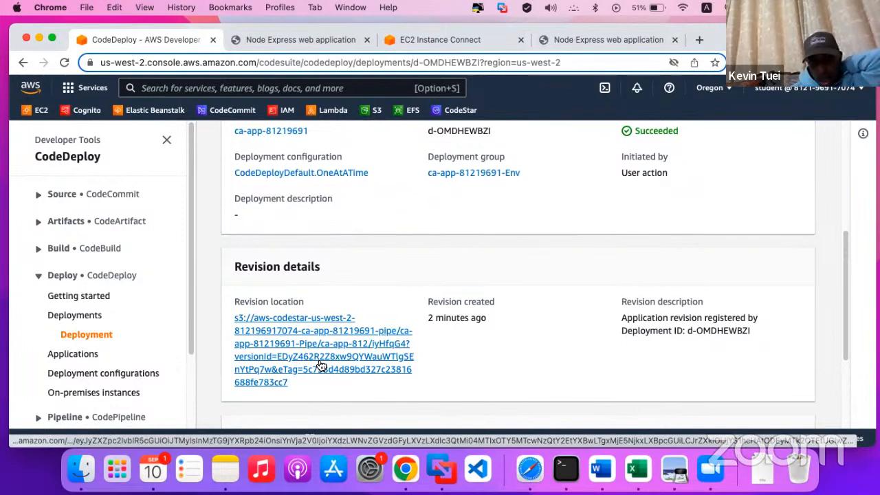
scroll(322, 358, "down", 5)
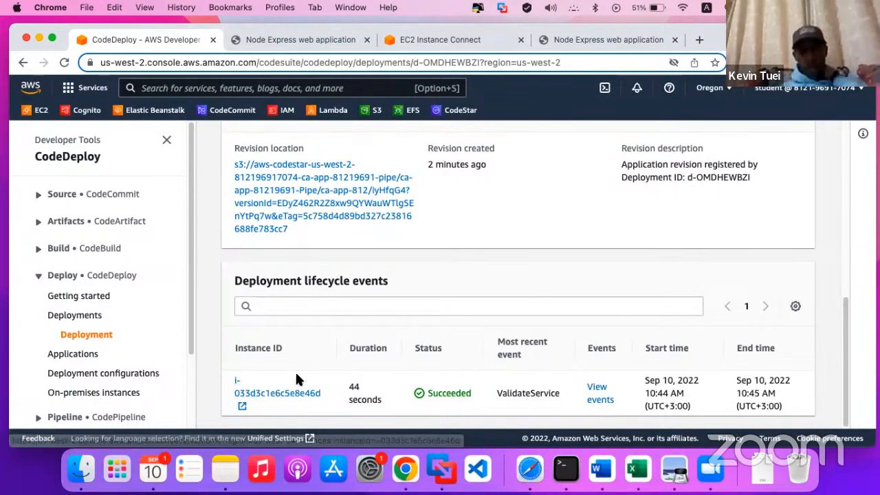
scroll(301, 382, "up", 2)
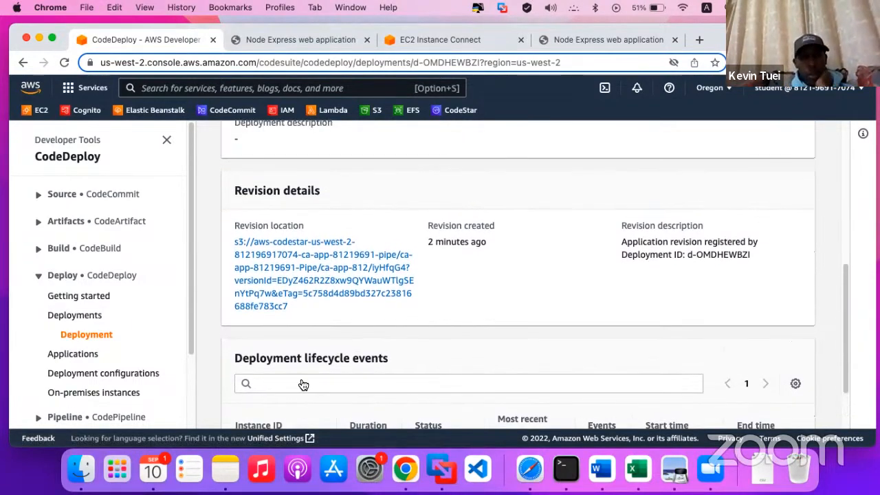
scroll(303, 384, "up", 7)
scroll(301, 385, "down", 8)
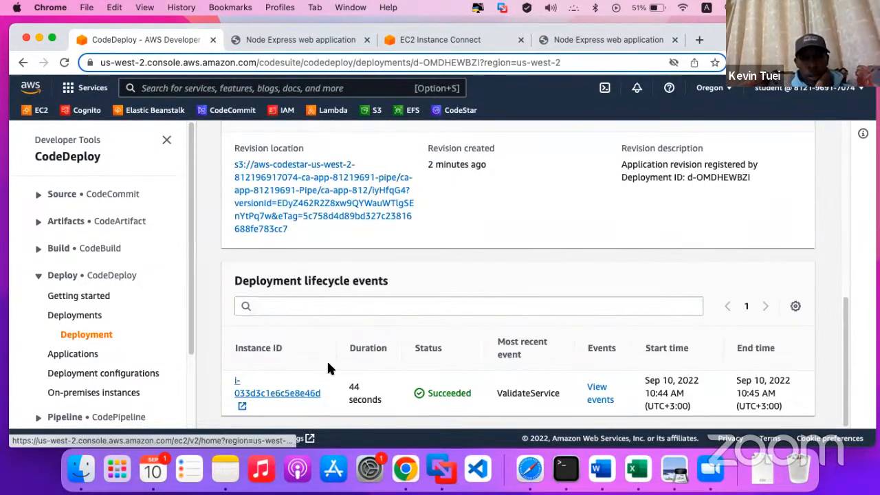
scroll(328, 366, "up", 8)
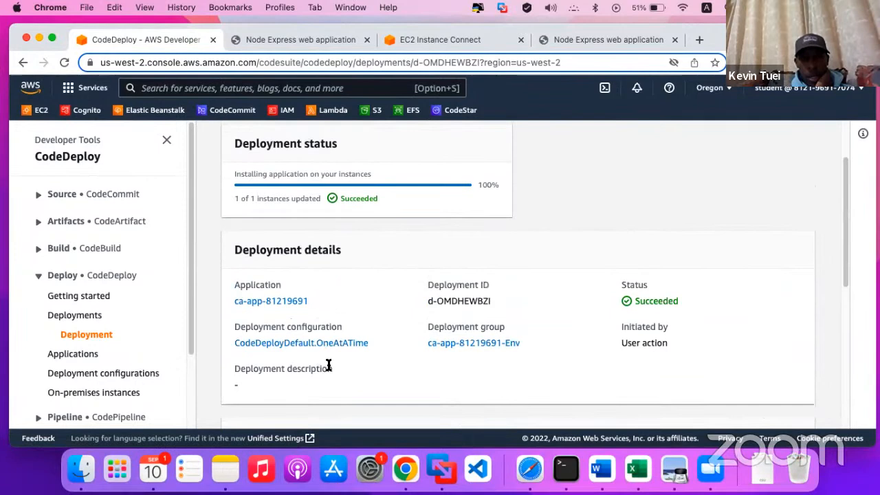
scroll(328, 365, "down", 8)
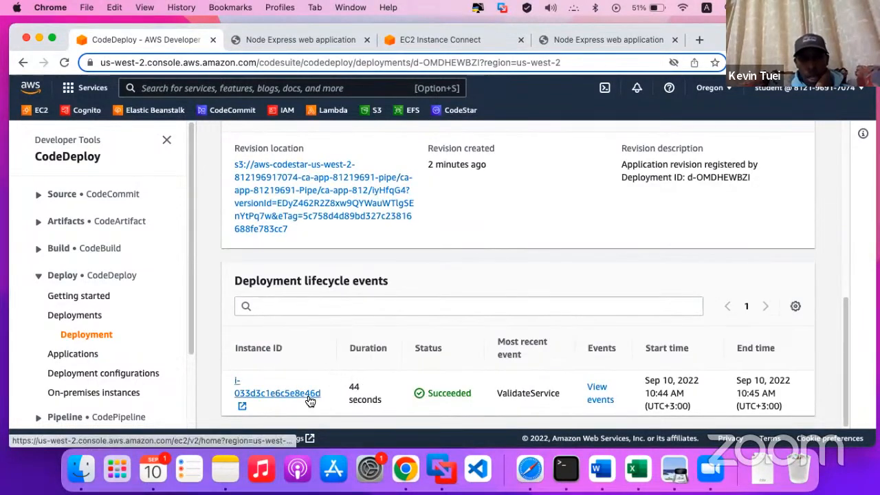
- Open the events of the deployment's EC2 instance and examine the table from ApplicationStop to ValidateService
left_click(598, 397)
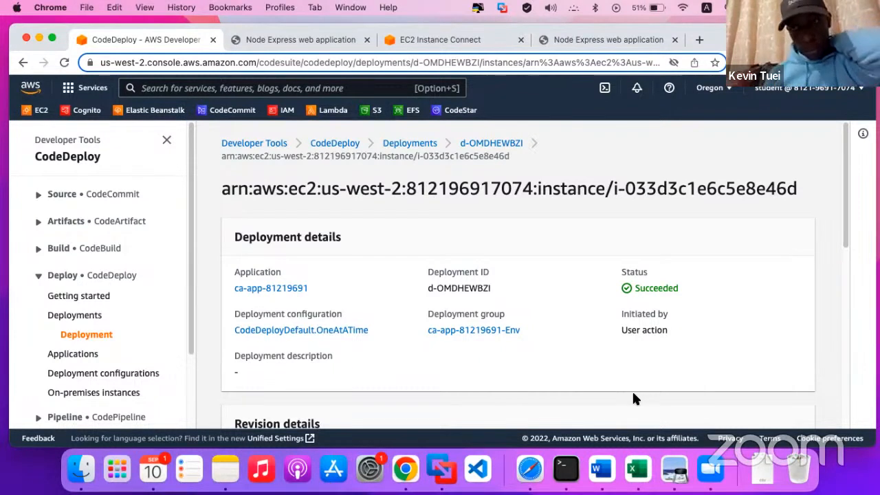
scroll(634, 402, "down", 1)
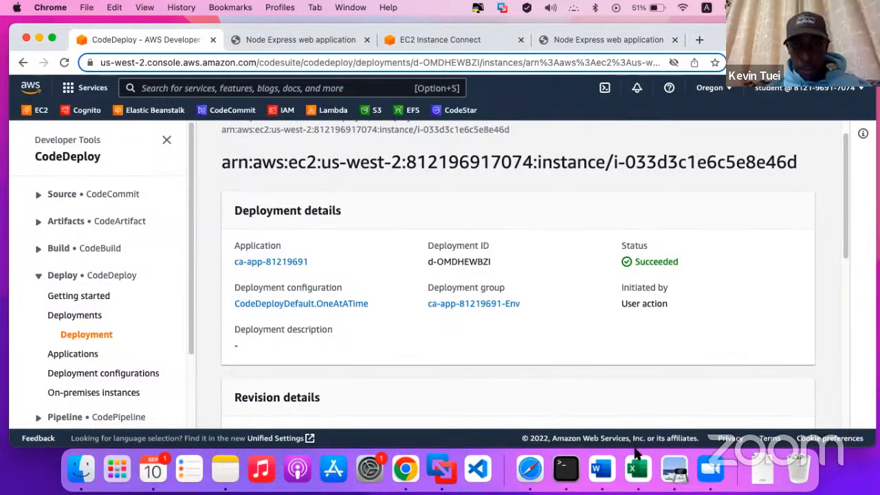
scroll(497, 383, "down", 5)
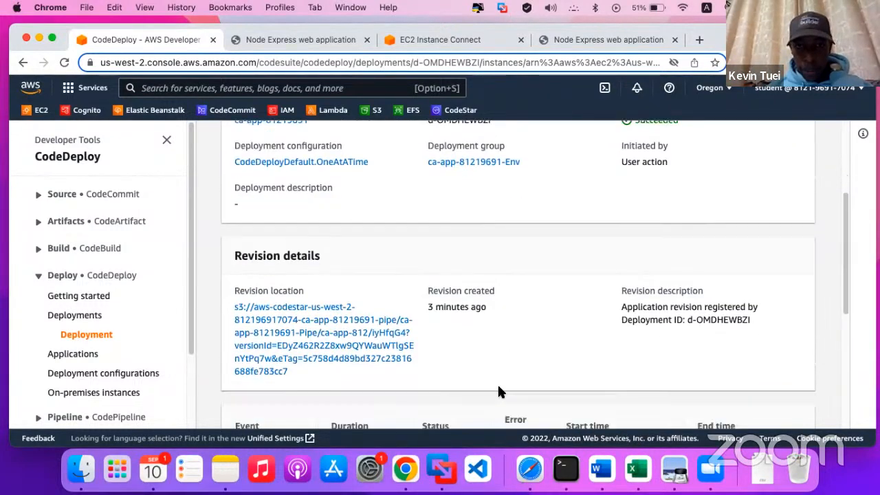
scroll(500, 391, "down", 2)
scroll(466, 371, "down", 4)
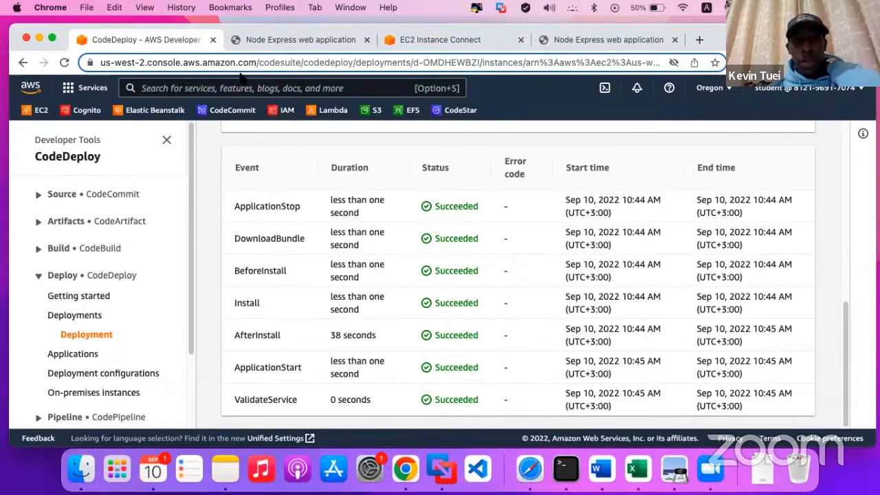
- Switch to the Cloud Academy lab page and read the notes on failed deployments, step 10 and the summary
key("ctrl+Up")
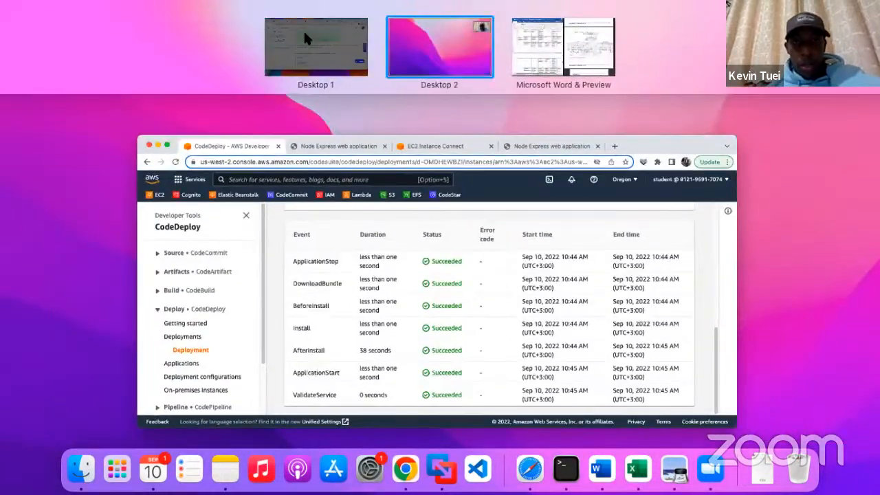
left_click(304, 31)
scroll(338, 305, "down", 15)
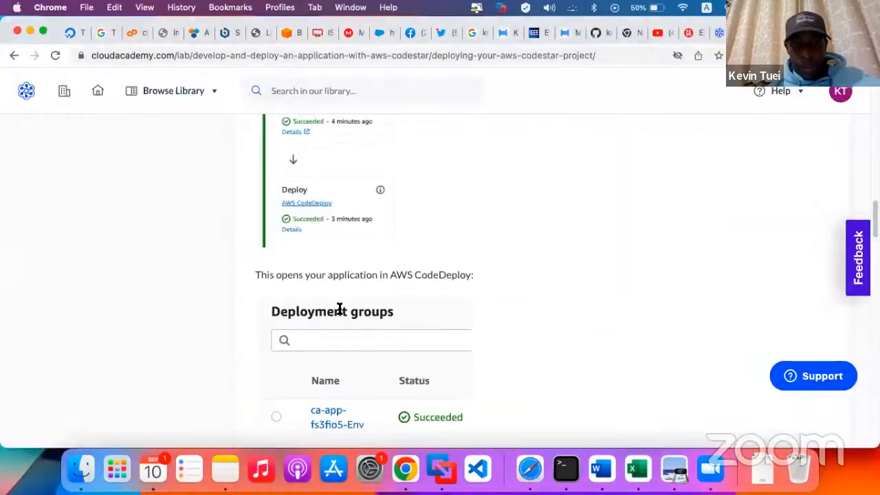
scroll(343, 316, "up", 5)
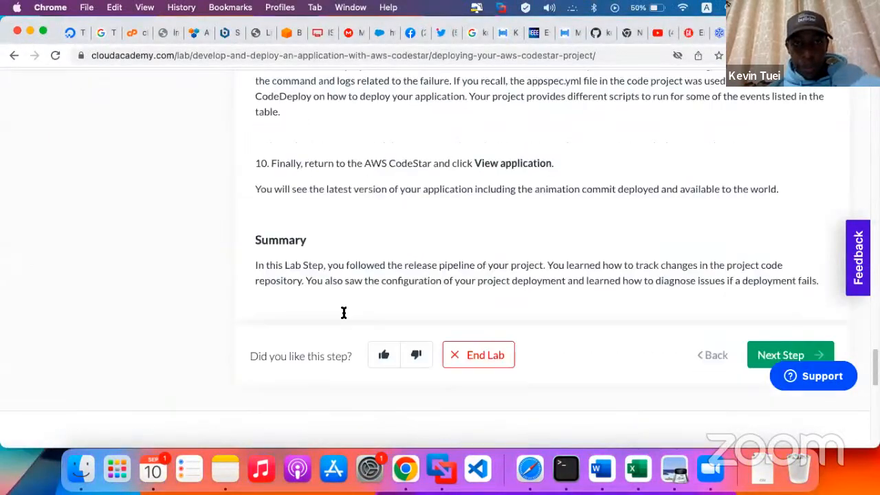
scroll(343, 296, "up", 3)
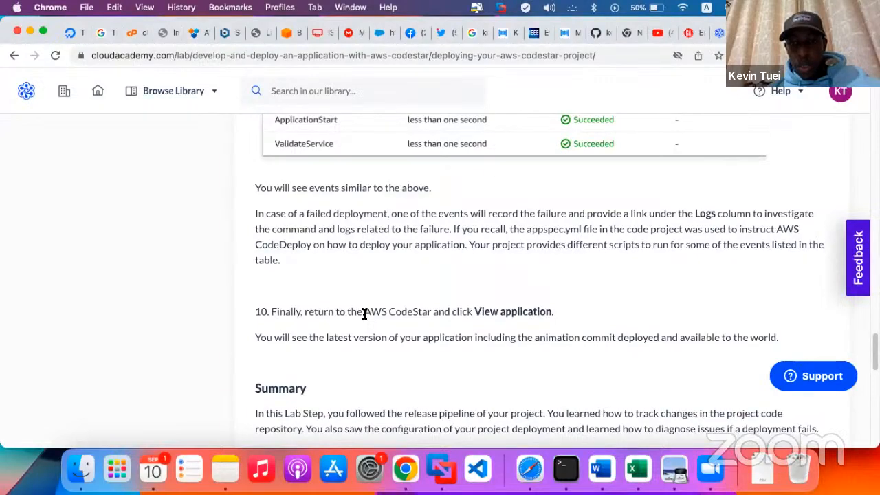
scroll(364, 313, "down", 2)
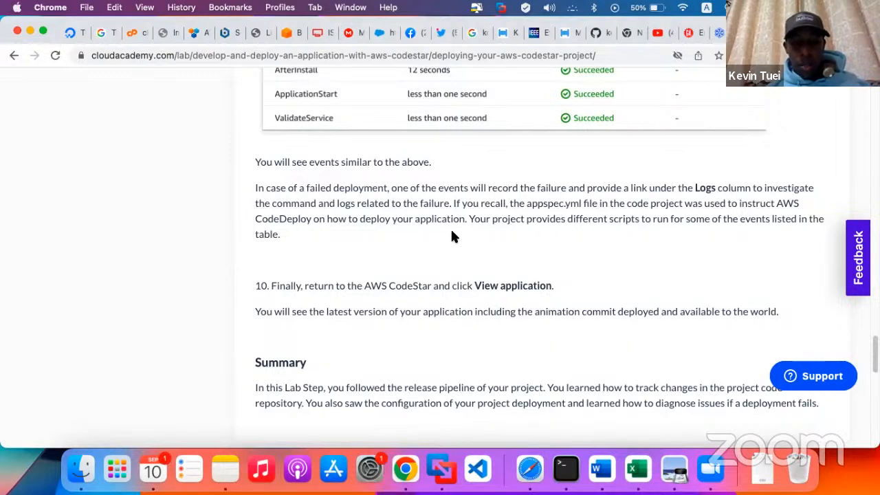
- Return to the AWS browser window and view the deployed Node Express web application
key("ctrl+Up")
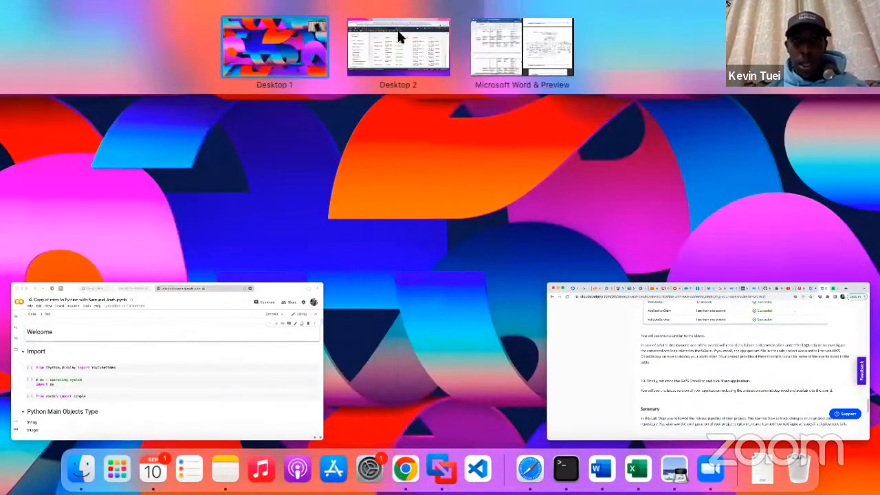
left_click(399, 36)
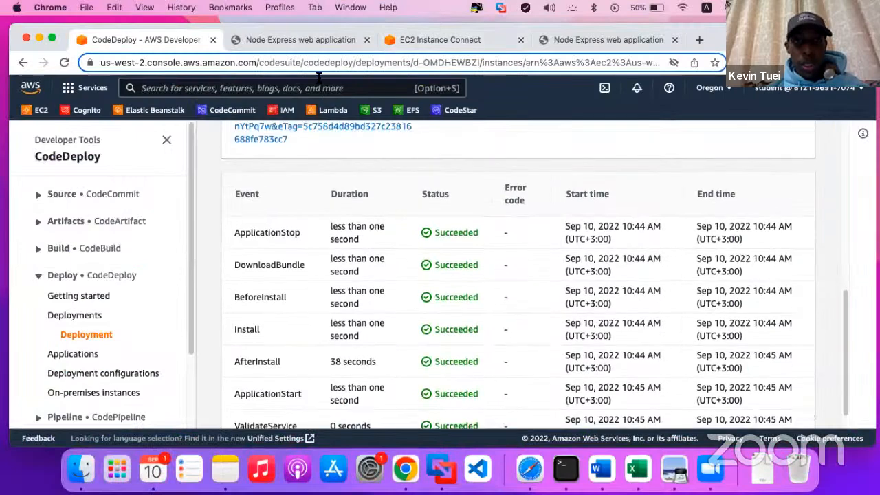
left_click(307, 42)
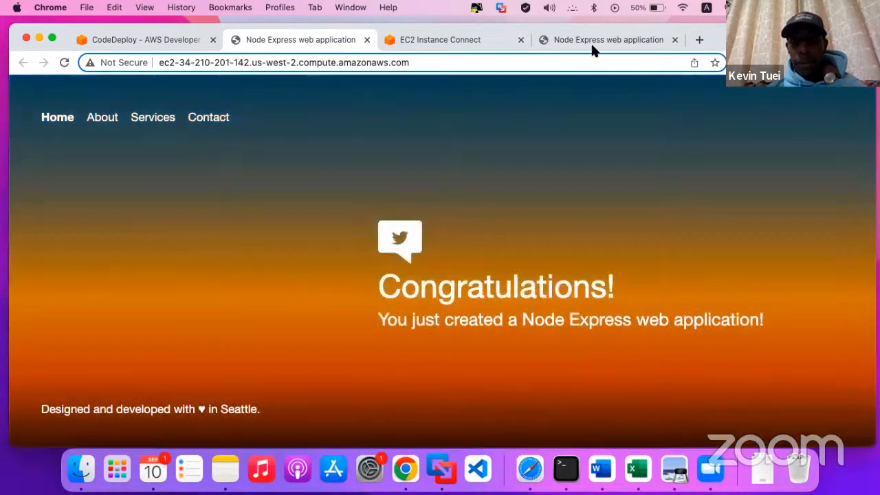
- Reload the Node Express application served on port 3000 and return to the EC2 Instance Connect terminal
left_click(596, 40)
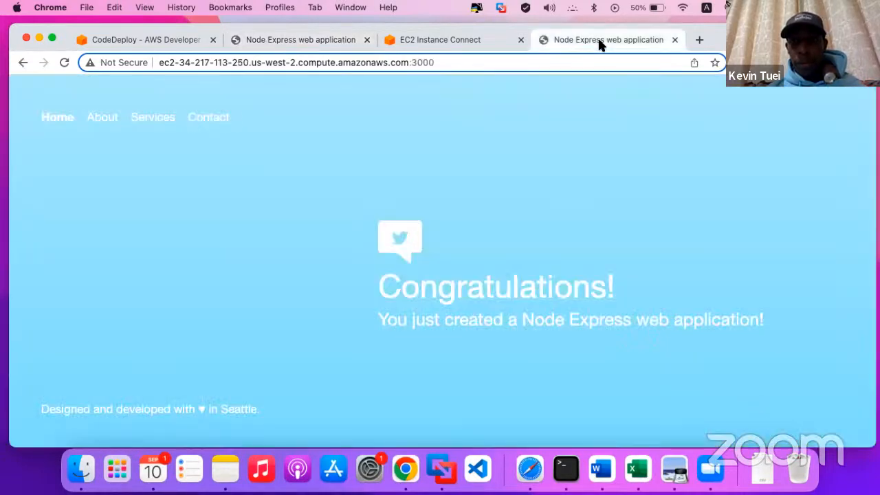
left_click(65, 62)
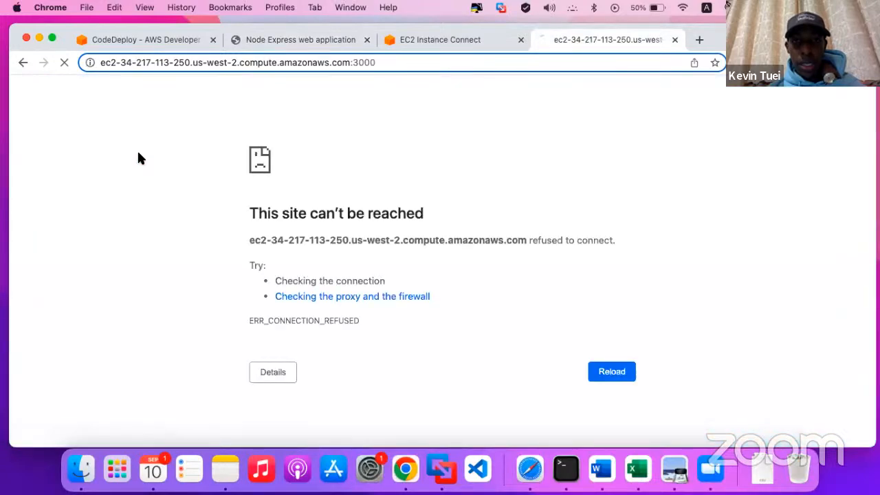
left_click(460, 41)
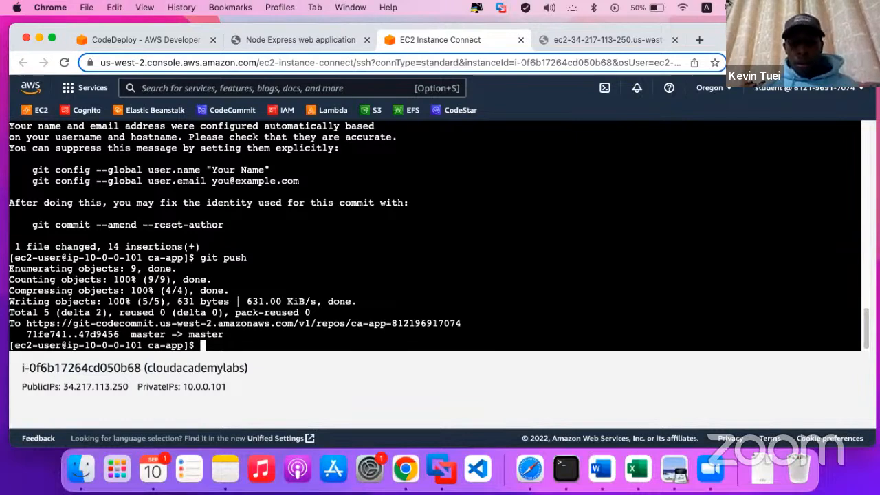
- Run node app.js in the instance terminal and reload the application page served on port 3000
type("node a")
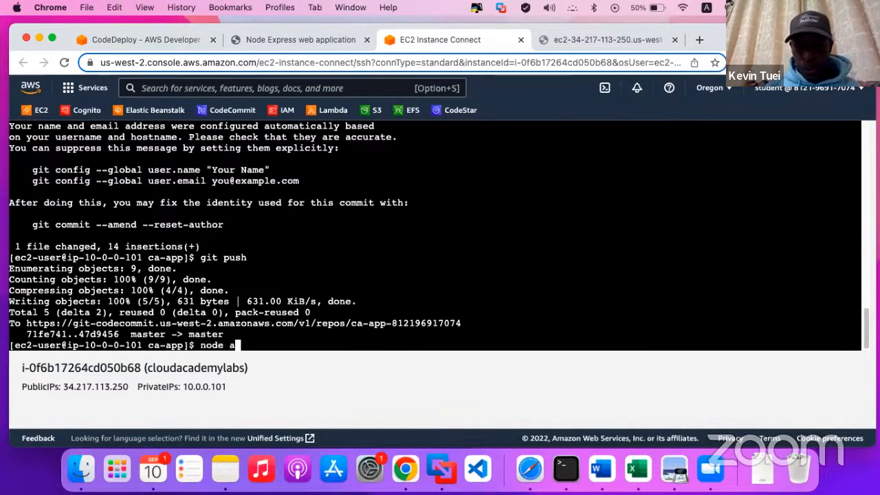
type("pp.js")
key("Return")
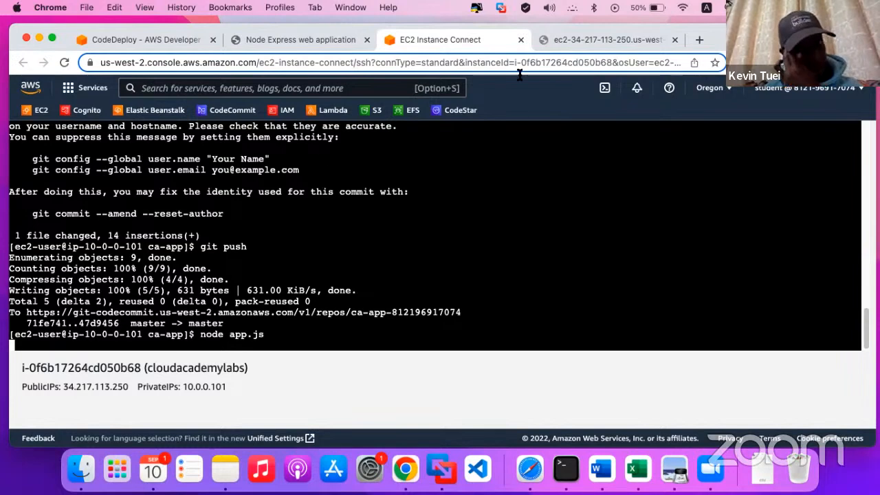
left_click(565, 39)
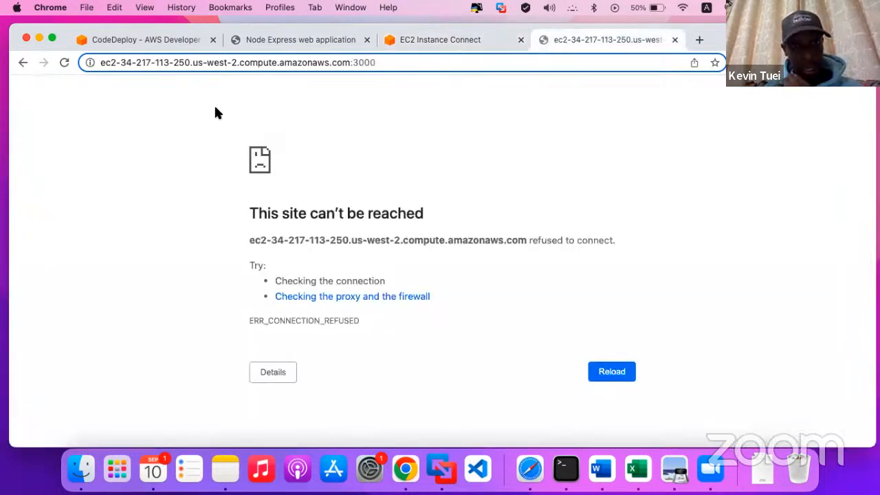
left_click(67, 61)
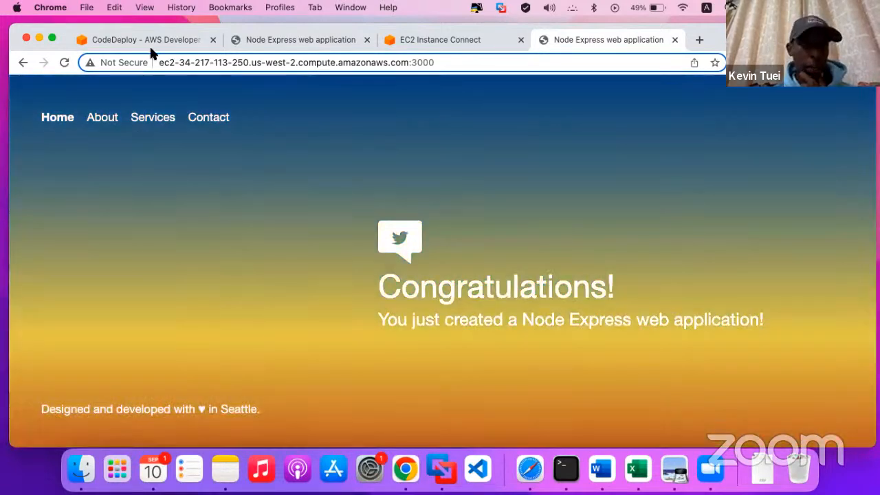
- Return to the Cloud Academy lab page, review the deployment step's summary and advance to the next lab step
left_click(150, 43)
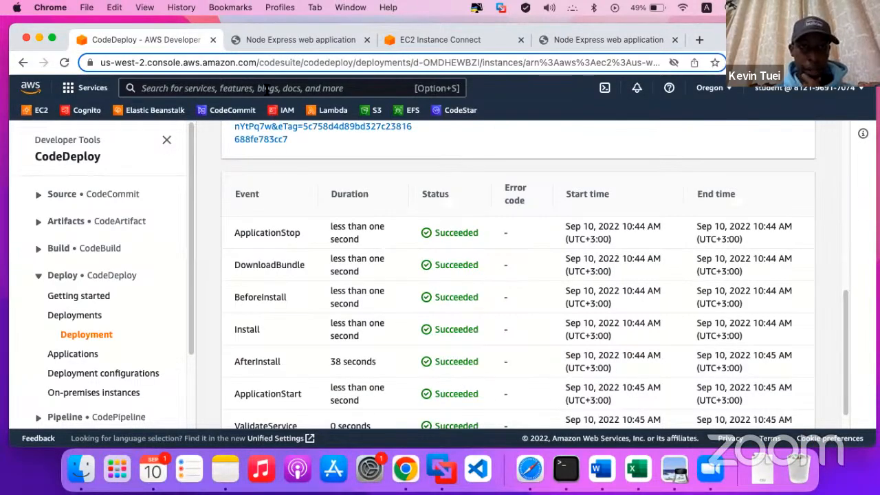
key("ctrl+Up")
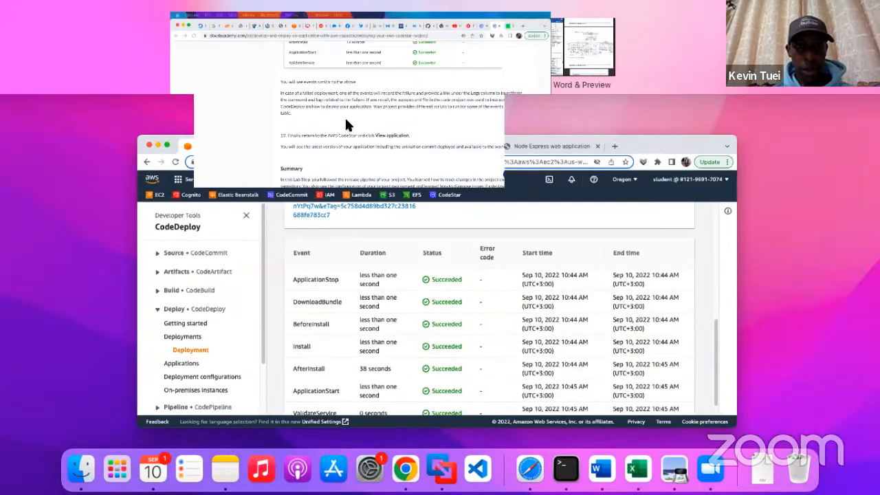
left_click(345, 116)
scroll(610, 387, "down", 10)
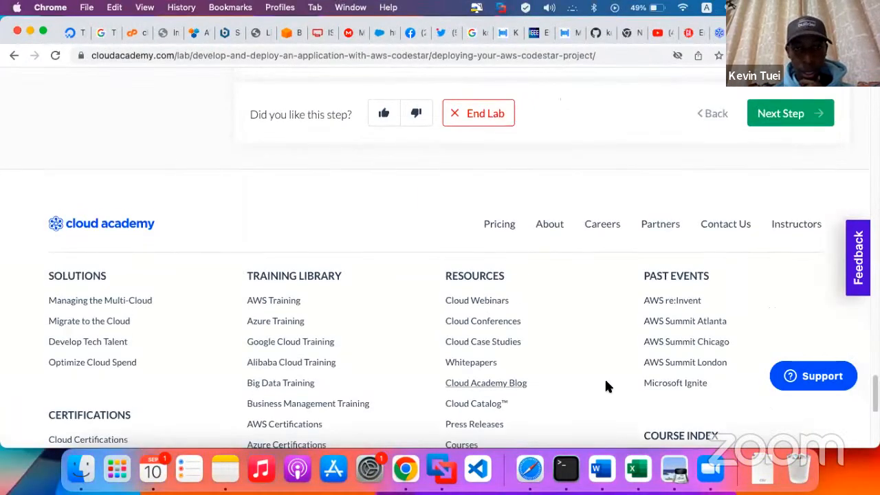
scroll(605, 385, "up", 5)
scroll(694, 351, "down", 1)
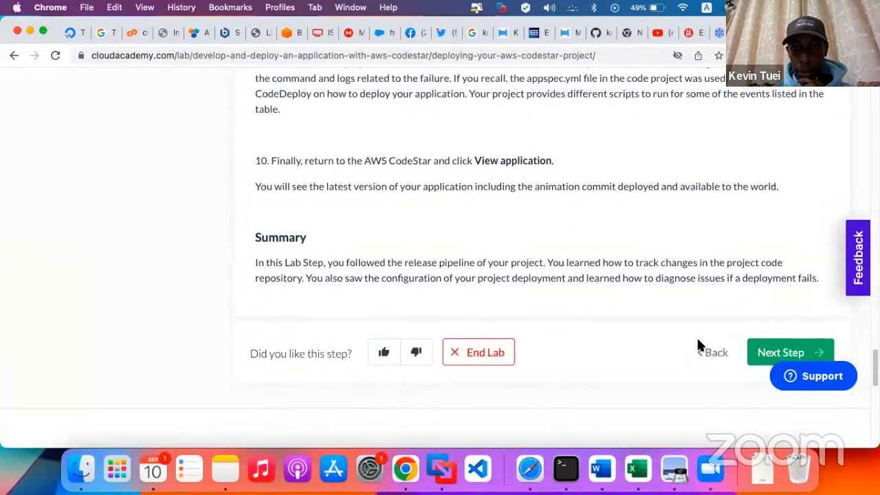
scroll(736, 315, "down", 1)
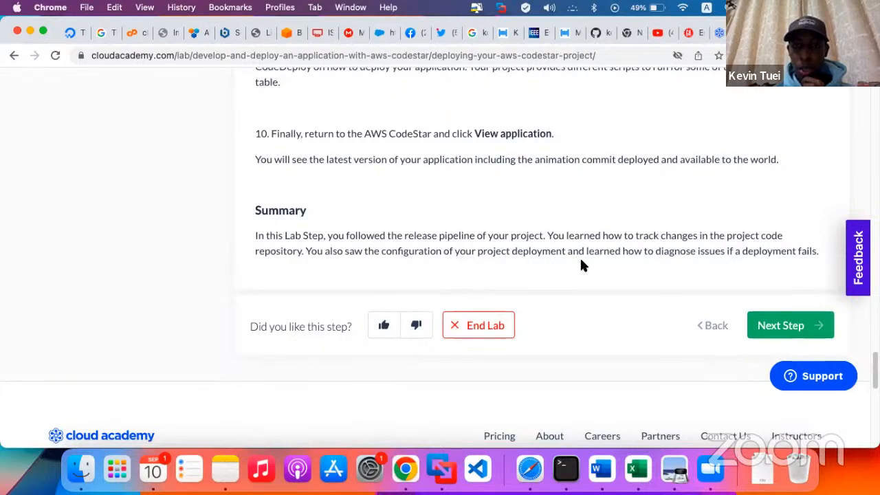
left_click(767, 328)
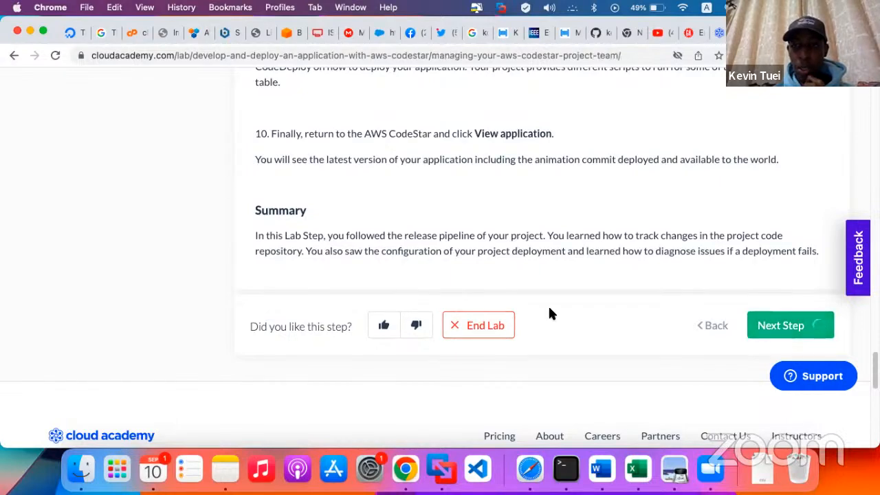
- Read through the Managing Your AWS CodeStar Project Team instructions, from the introduction to the team member values in instruction 3
scroll(548, 305, "up", 10)
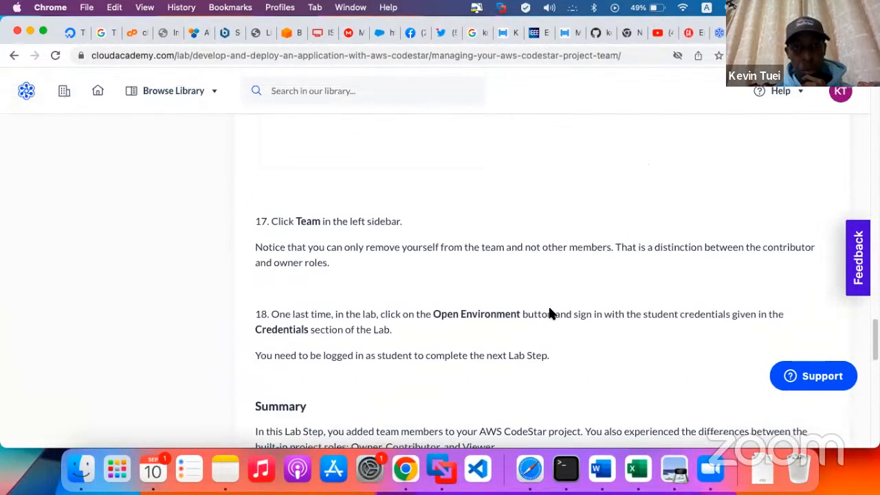
scroll(550, 309, "up", 10)
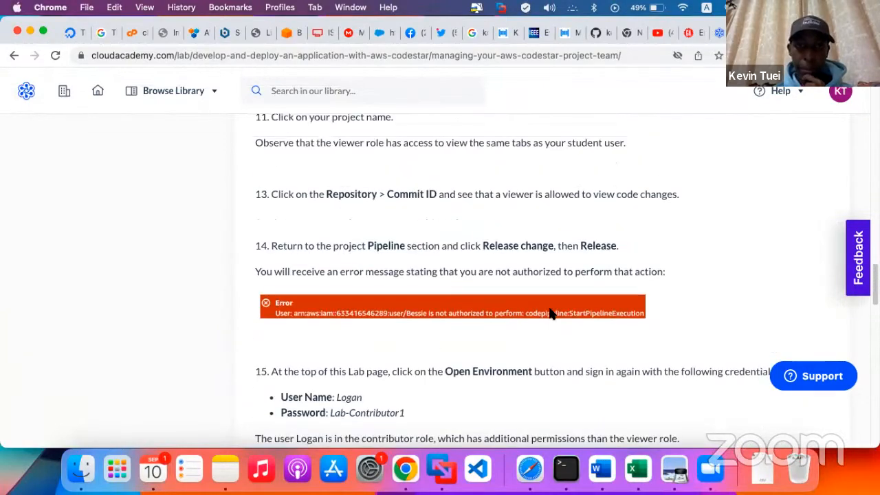
scroll(550, 313, "up", 15)
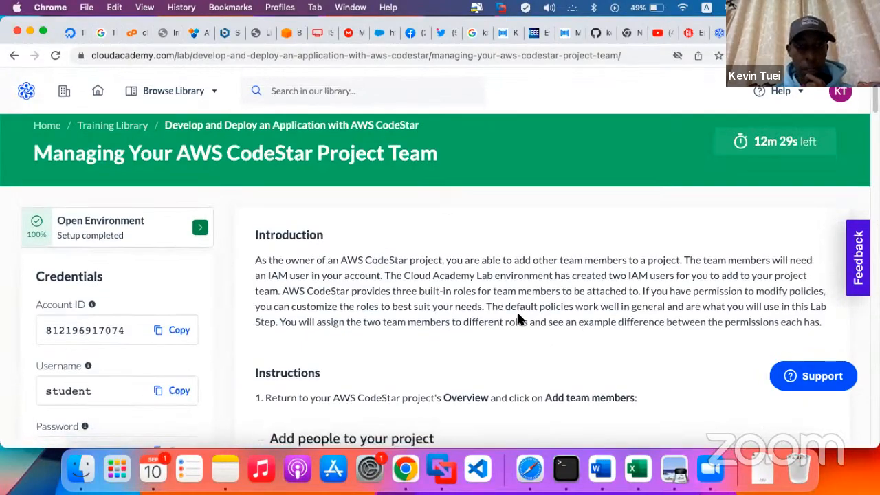
scroll(281, 337, "down", 5)
scroll(281, 337, "down", 10)
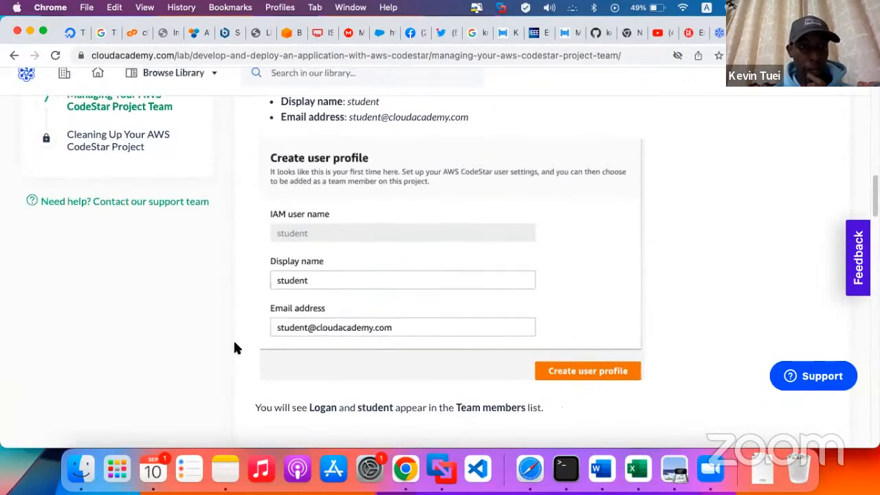
scroll(234, 348, "up", 5)
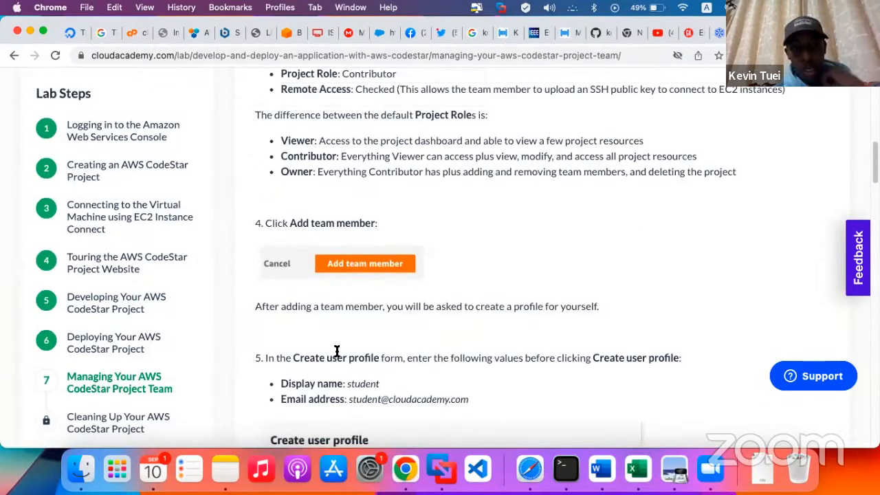
scroll(340, 352, "up", 10)
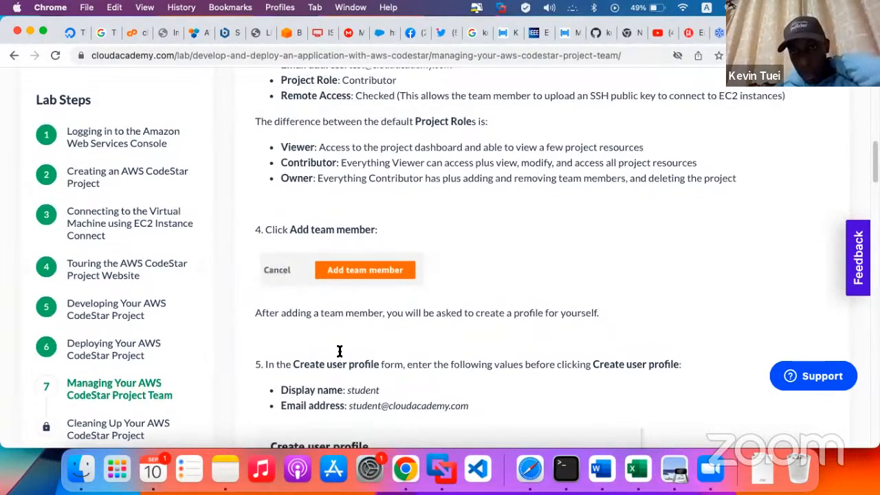
scroll(339, 352, "down", 5)
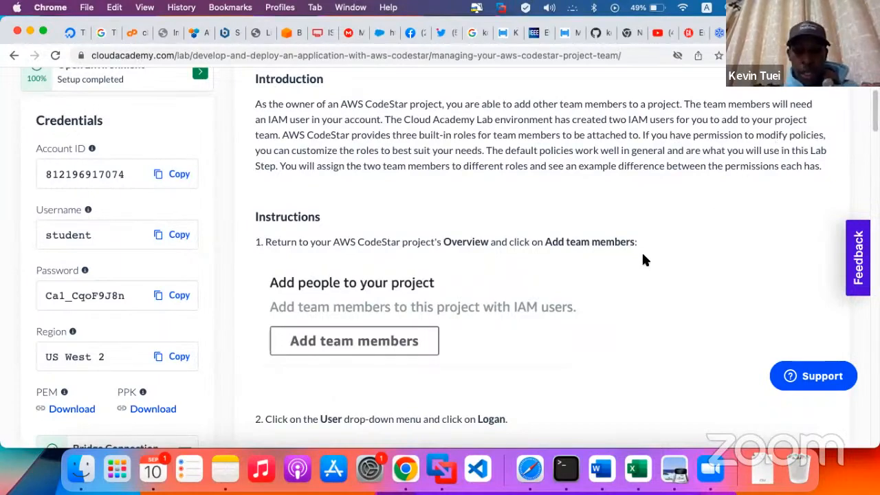
scroll(643, 255, "down", 3)
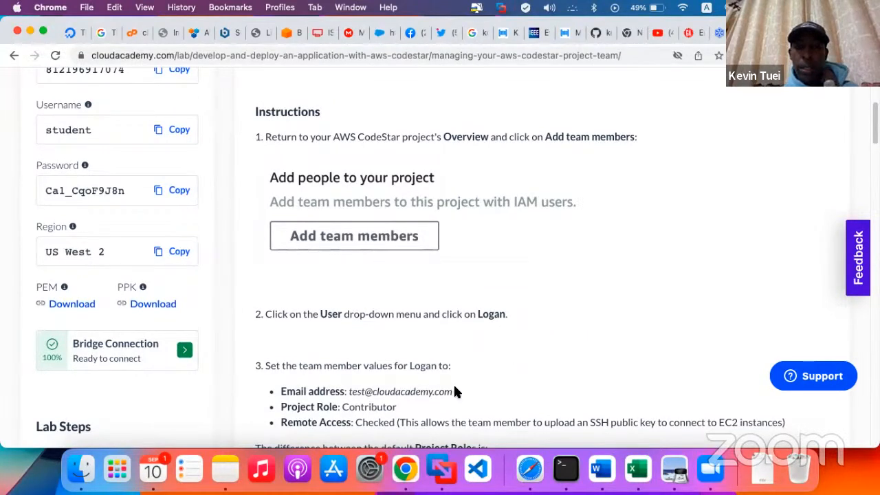
scroll(453, 402, "down", 2)
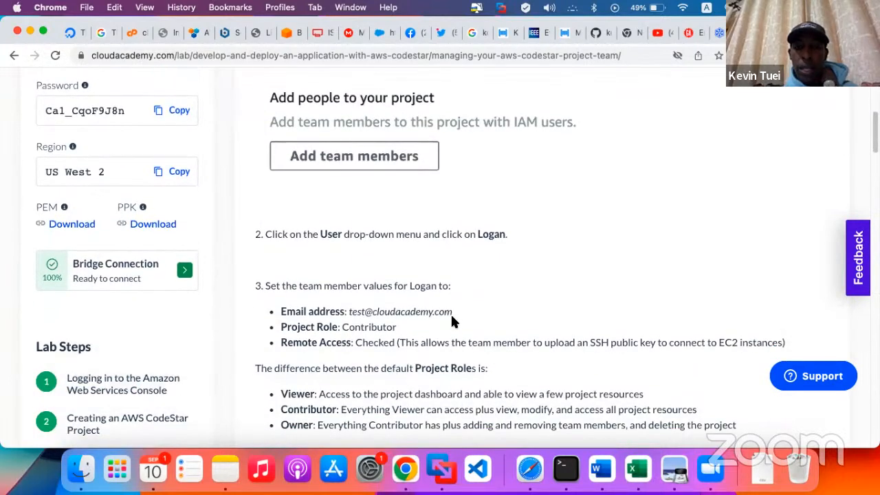
- Copy the team member's email address given in instruction 3 of the lab
left_click_drag(452, 313, 346, 315)
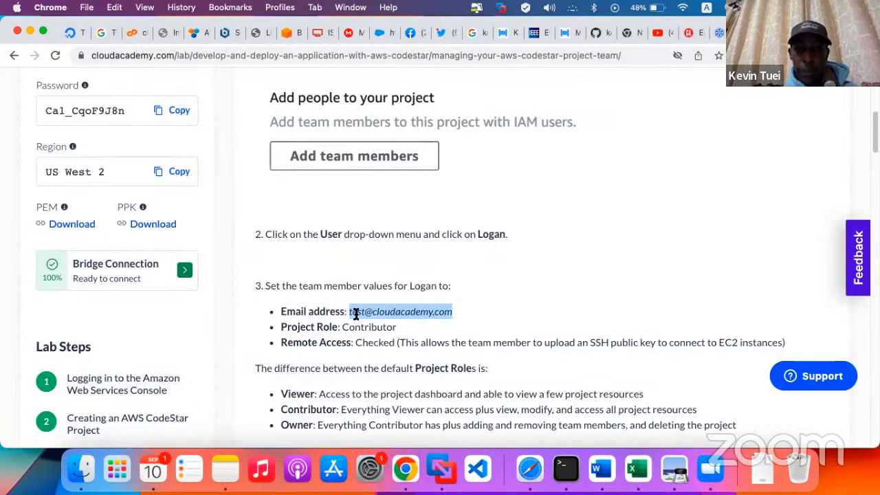
right_click(364, 313)
left_click(393, 334)
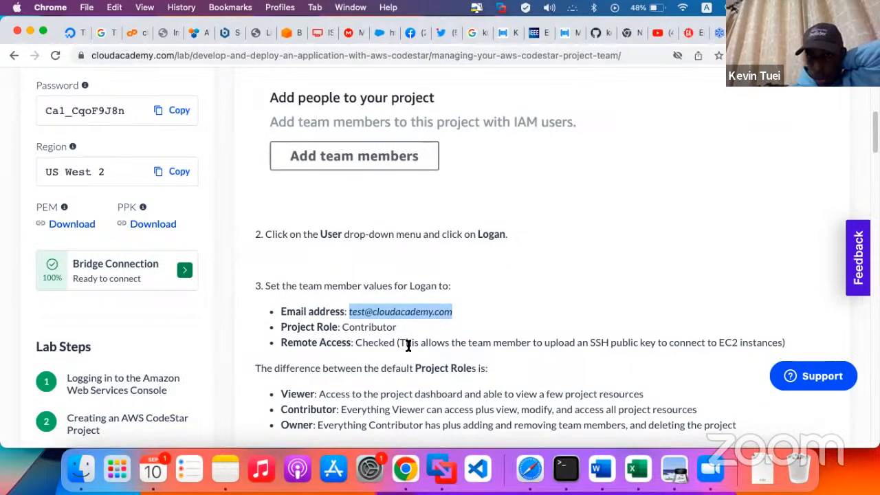
- Read the differences between the Viewer, Contributor and Owner roles and the instructions for adding a team member and creating a user profile
scroll(408, 345, "down", 1)
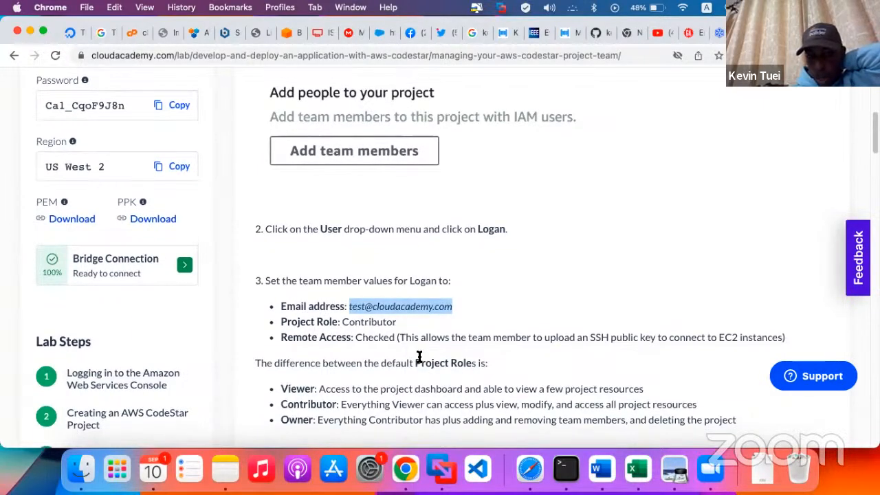
scroll(418, 357, "down", 1)
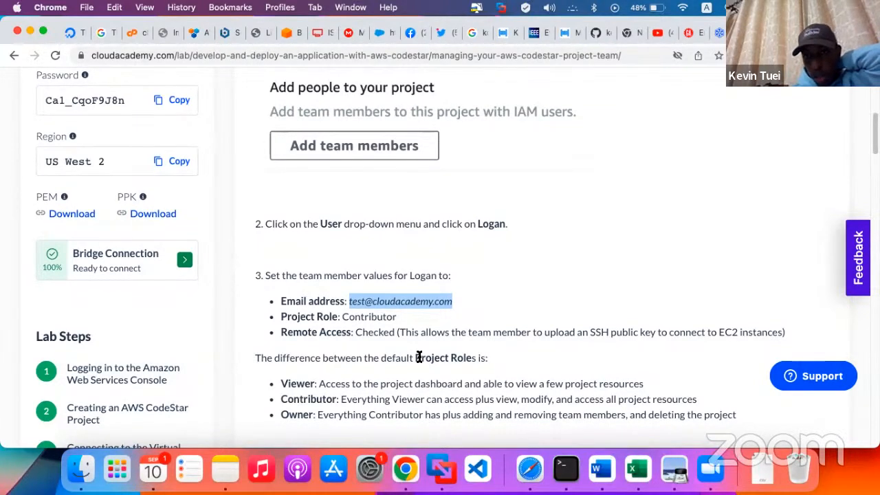
scroll(419, 359, "down", 2)
scroll(420, 359, "down", 4)
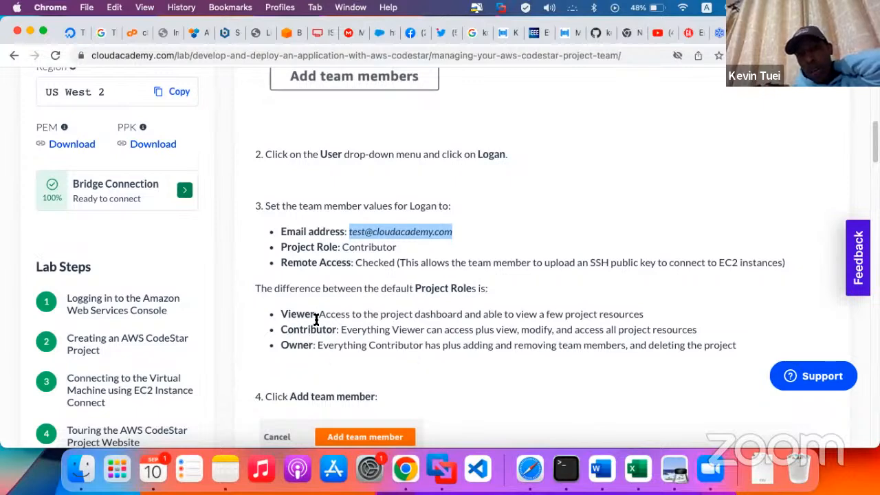
scroll(321, 361, "down", 2)
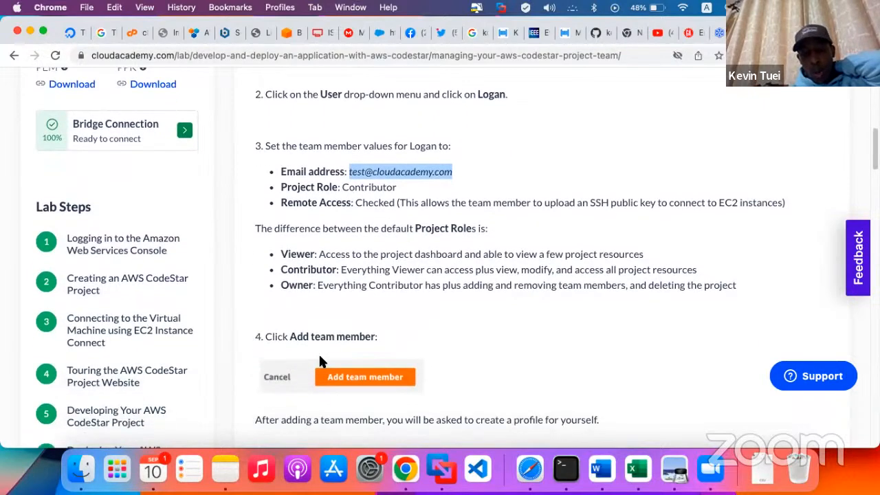
scroll(319, 352, "down", 6)
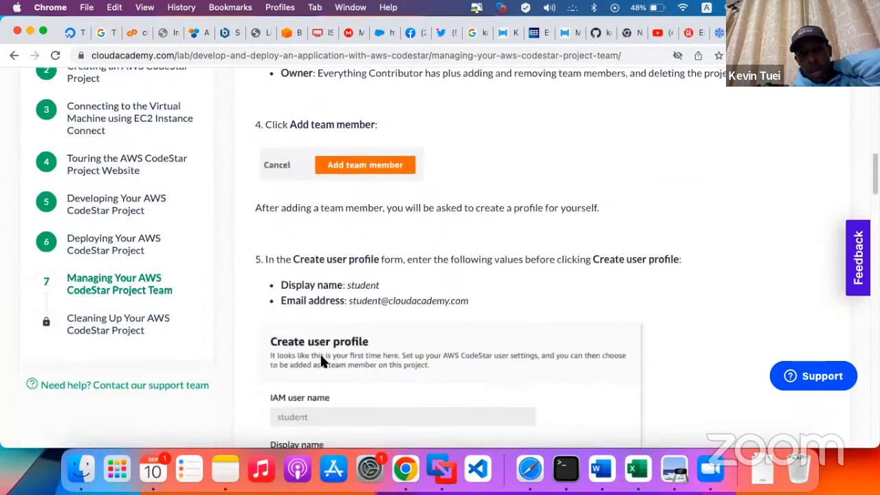
scroll(320, 356, "down", 3)
scroll(320, 343, "up", 6)
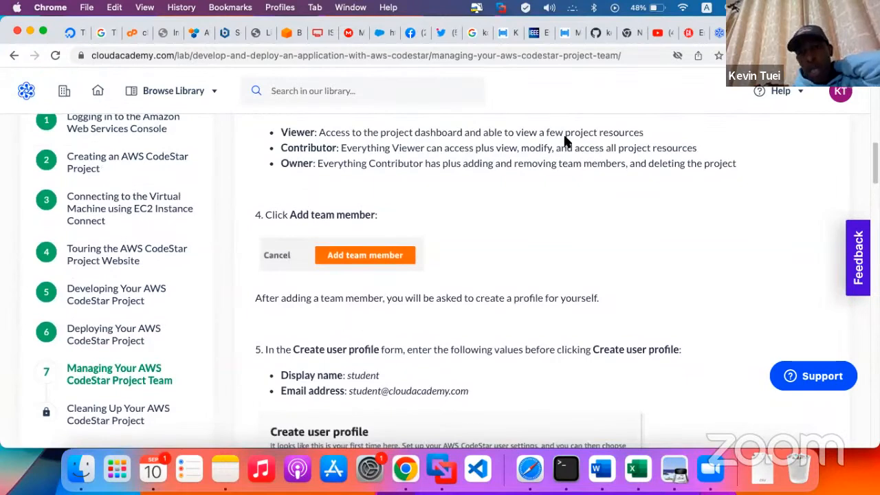
- Switch back to the AWS console window showing the CodeDeploy deployment details
key("ctrl+super+f")
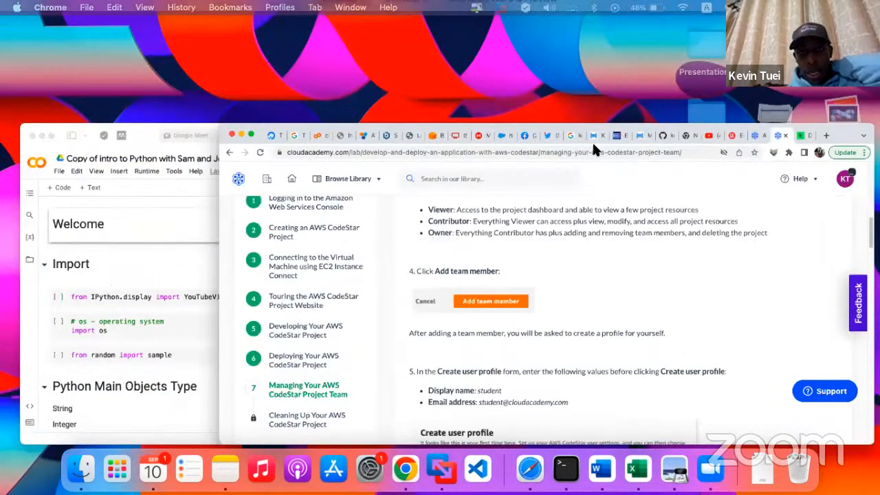
key("ctrl+Up")
left_click_drag(473, 34, 322, 234)
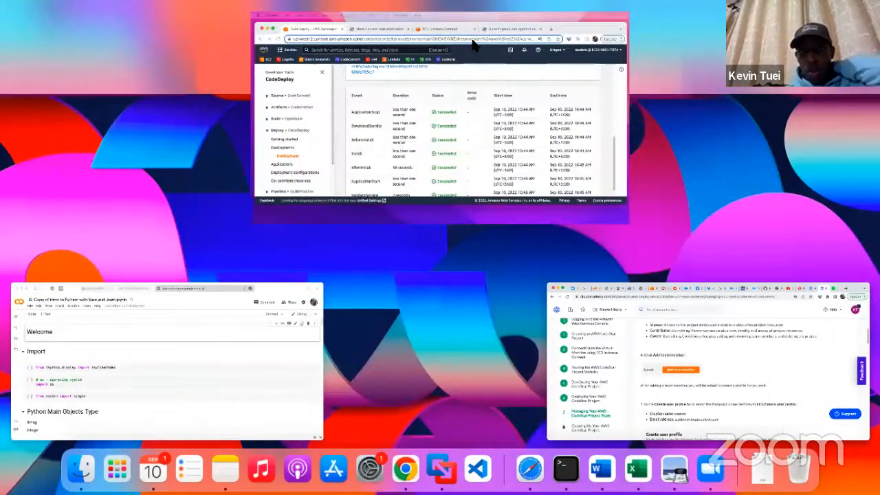
left_click(321, 234)
scroll(320, 239, "up", 5)
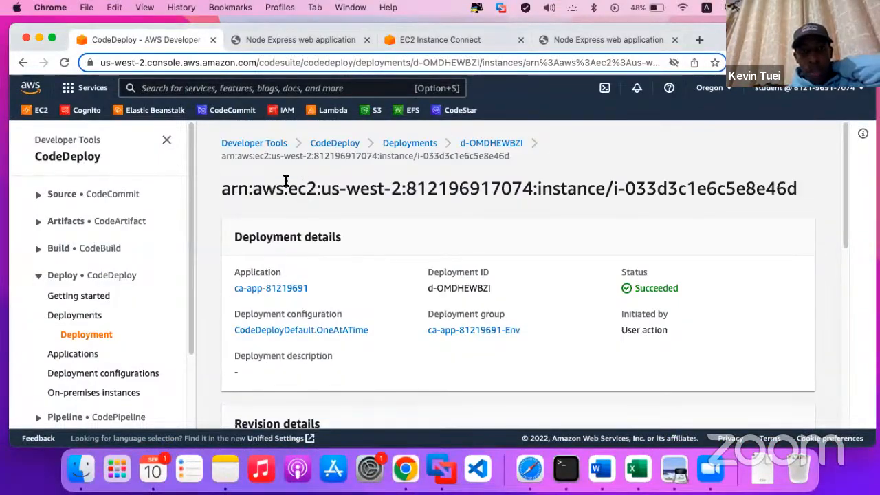
- Open the ca-app project from the CodeStar projects list and look through its overview and project resources
left_click(436, 112)
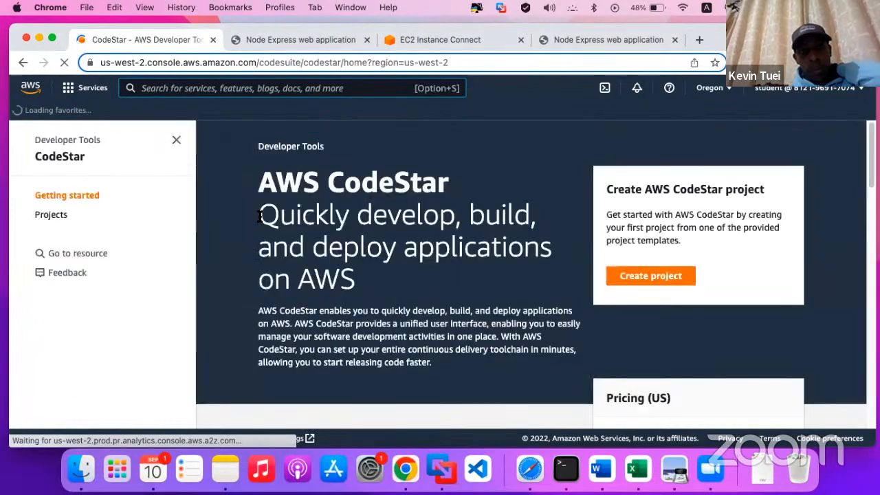
left_click(58, 216)
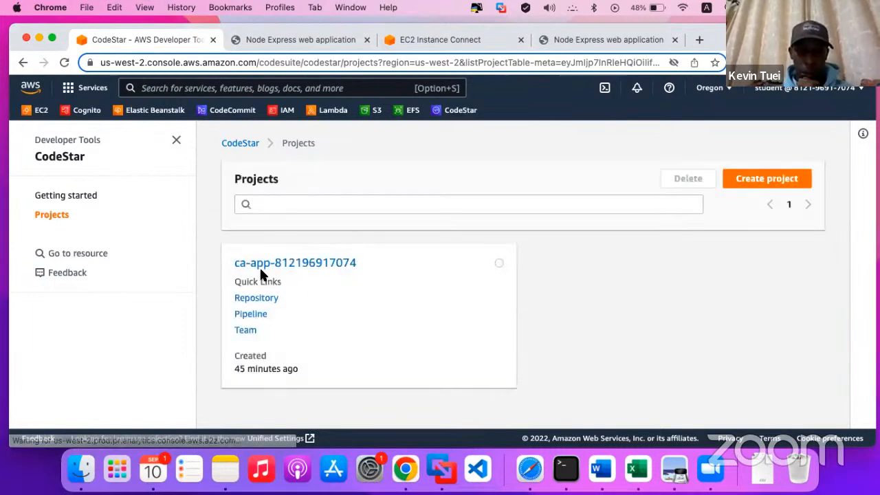
left_click(268, 267)
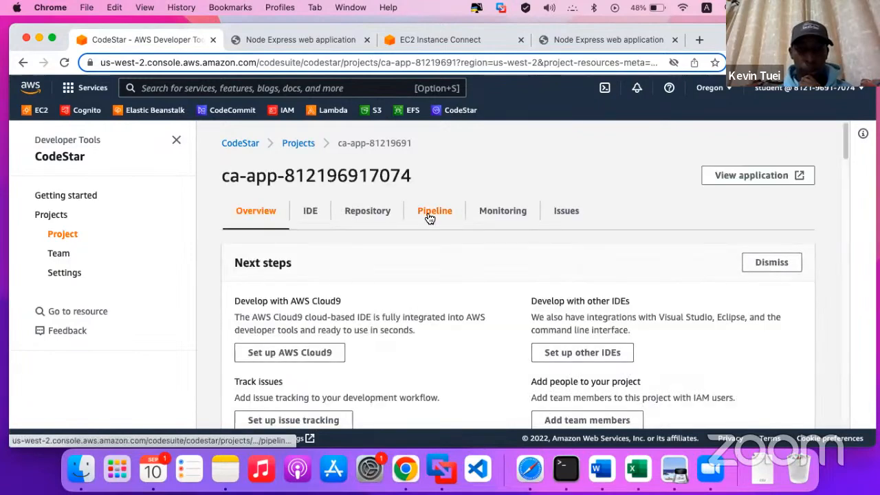
scroll(444, 312, "down", 5)
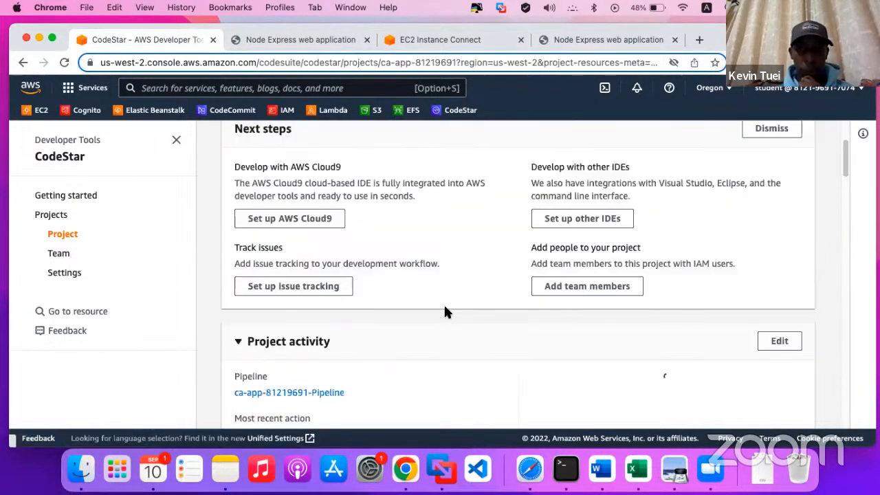
scroll(444, 311, "down", 10)
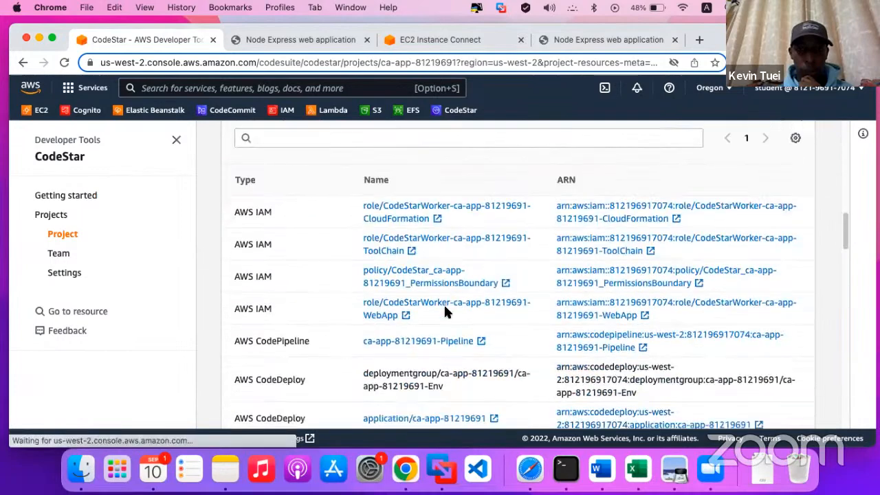
- Open the ca-app project's Team page and look over its Create user profile form
scroll(445, 312, "down", 15)
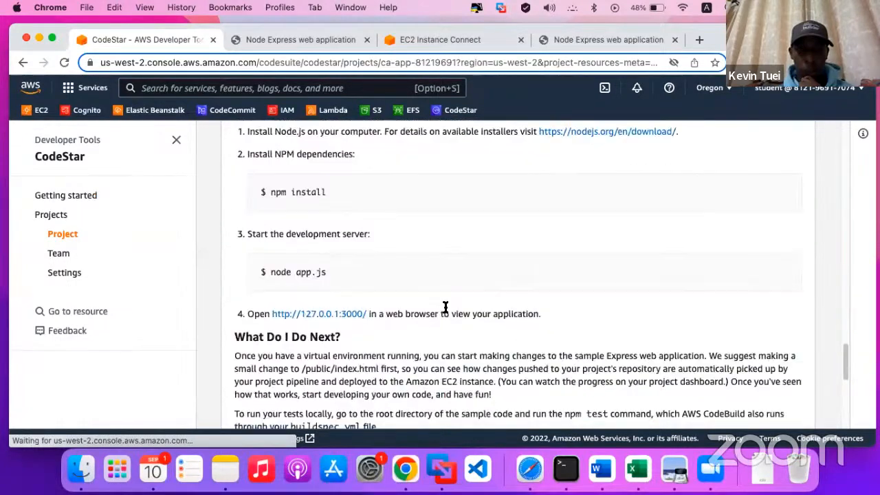
left_click(61, 255)
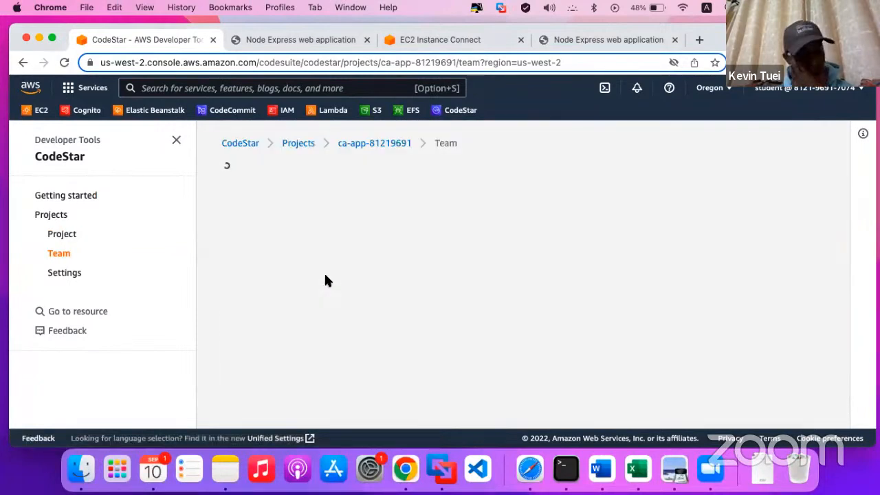
left_click(56, 252)
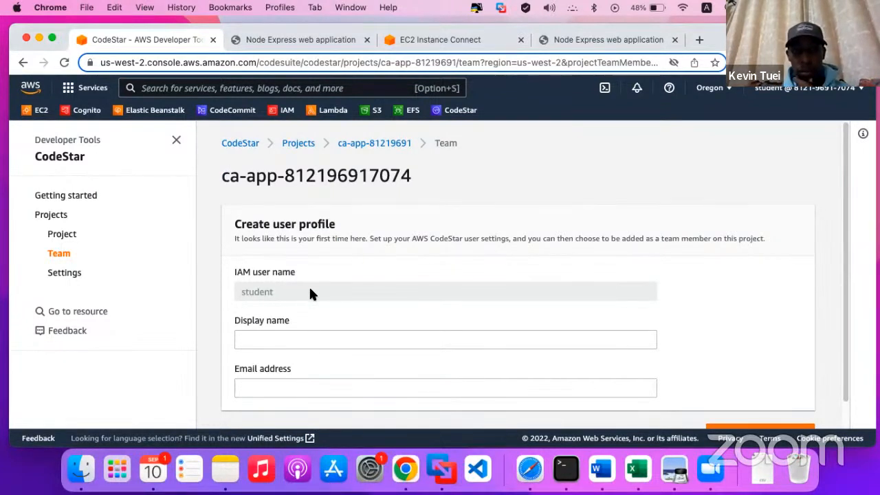
scroll(313, 298, "down", 1)
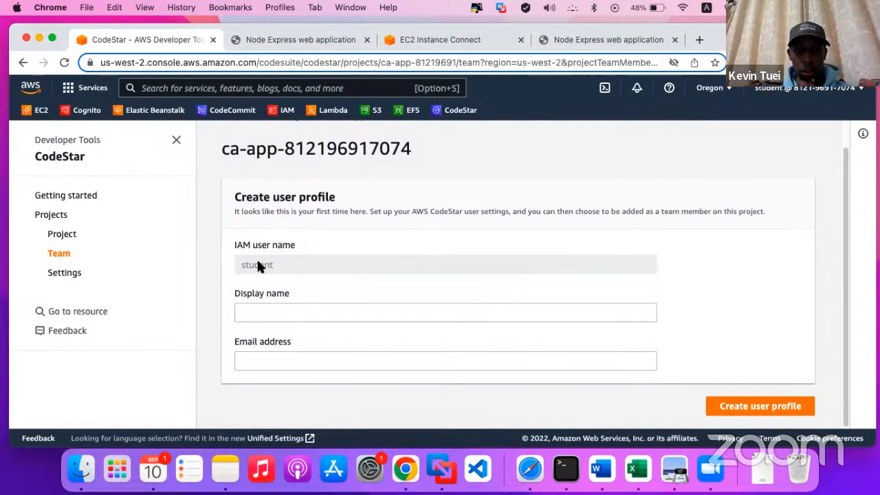
- Start adding a team member from the project overview and choose the IAM user named in lab instruction 2
left_click(90, 241)
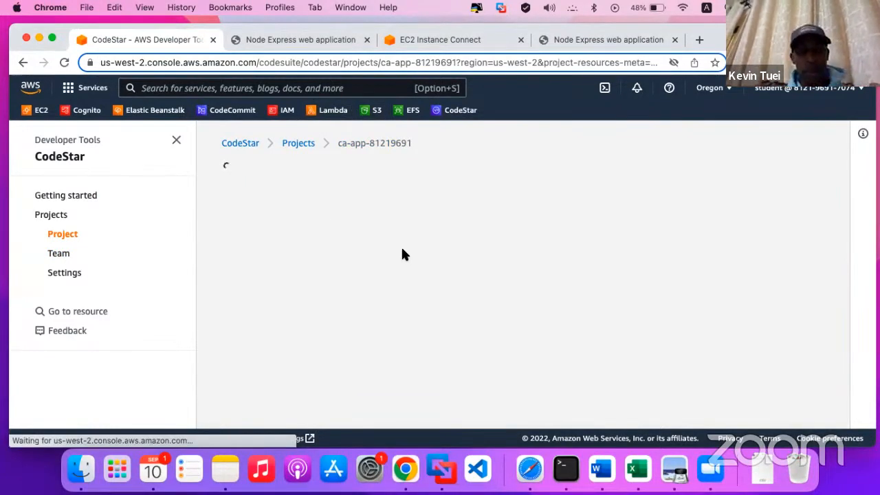
scroll(406, 258, "down", 5)
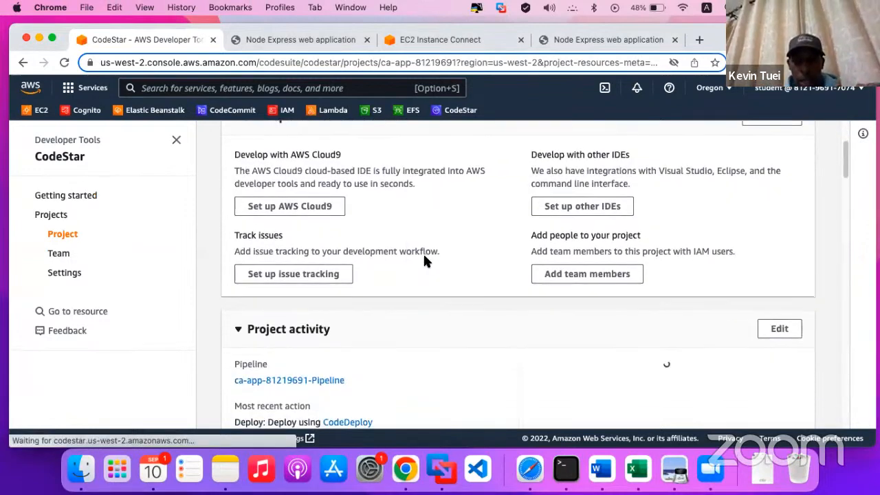
left_click(562, 271)
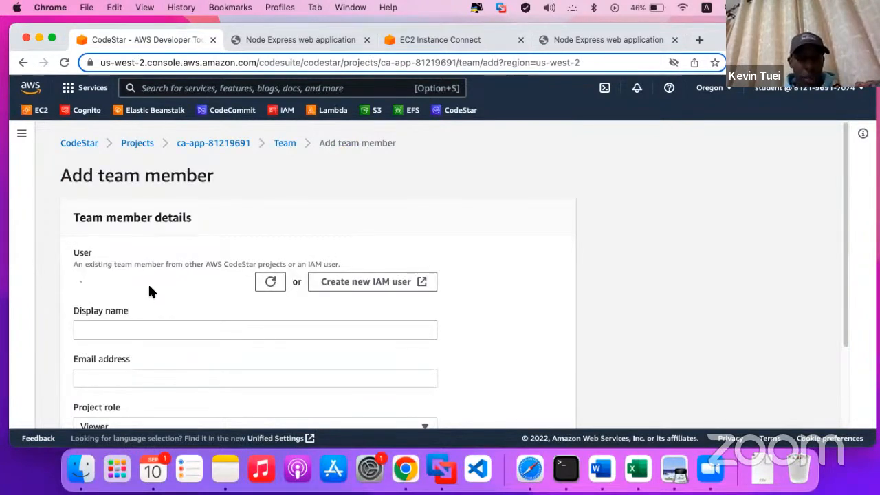
left_click(237, 282)
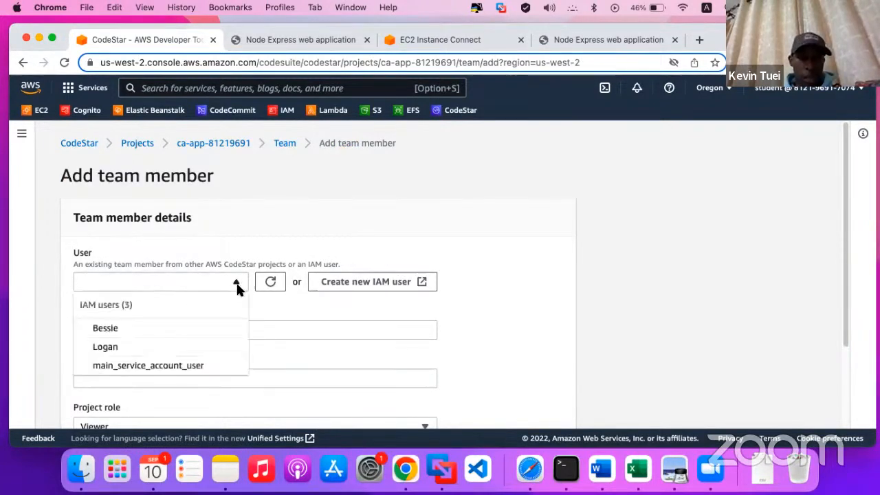
left_click(204, 347)
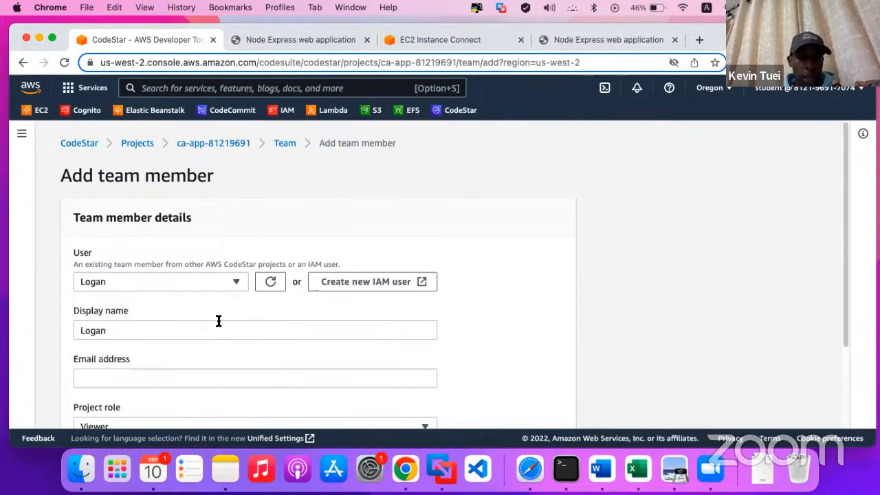
- Check the team member values in lab instructions 2 and 3, and return to the Add team member form
key("ctrl+Up")
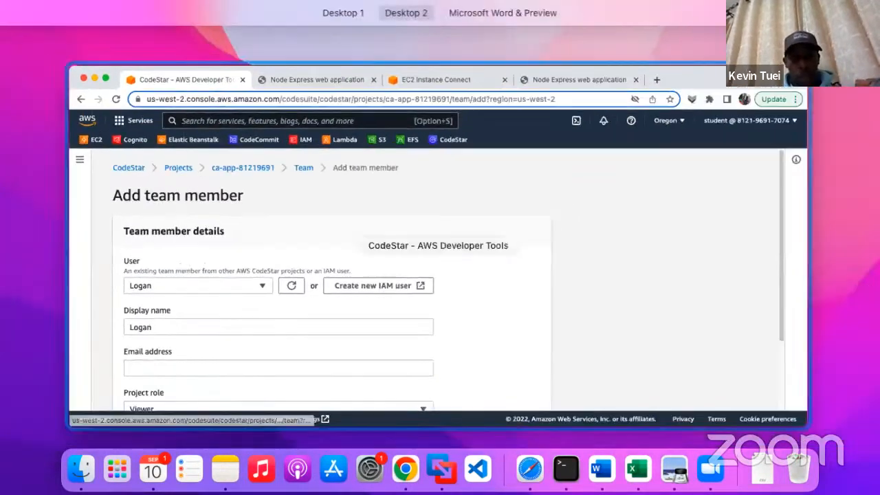
left_click(335, 60)
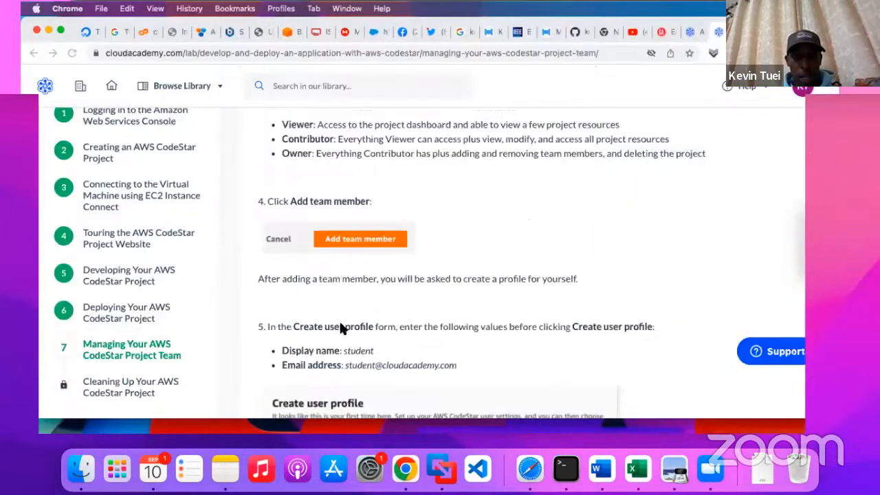
scroll(339, 323, "up", 5)
scroll(341, 329, "up", 1)
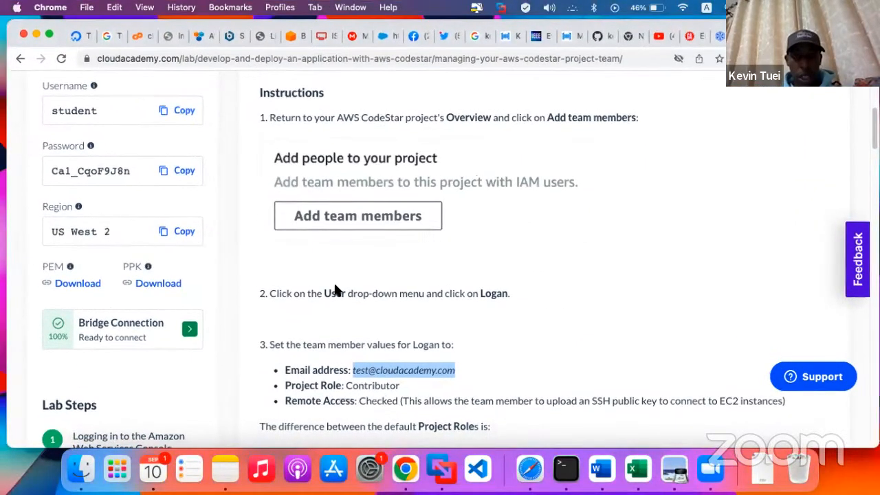
key("ctrl+Up")
left_click(444, 48)
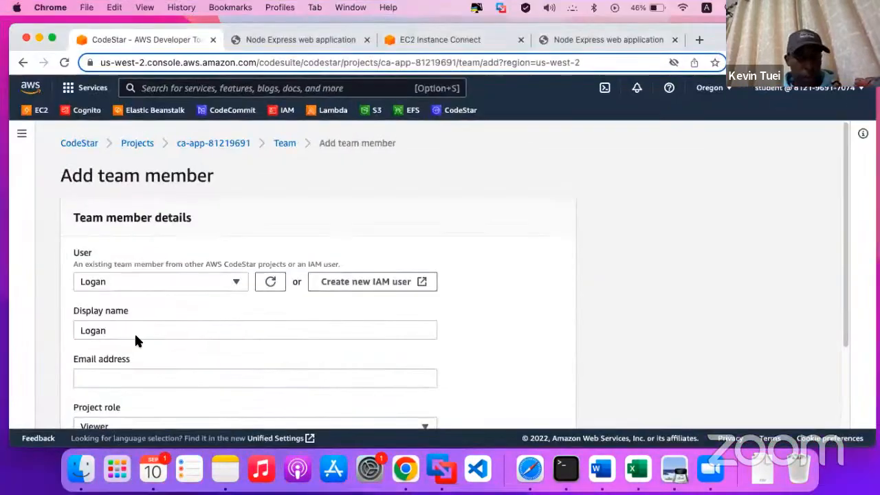
key("ctrl+Up")
left_click(143, 351)
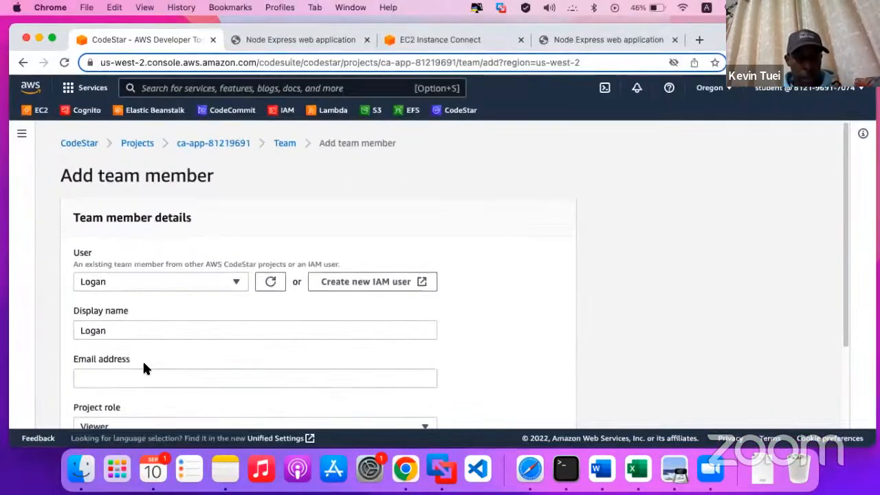
- Add the team member with the copied email address, the Contributor project role and SSH access to project instances allowed
left_click(142, 368)
key("super+v")
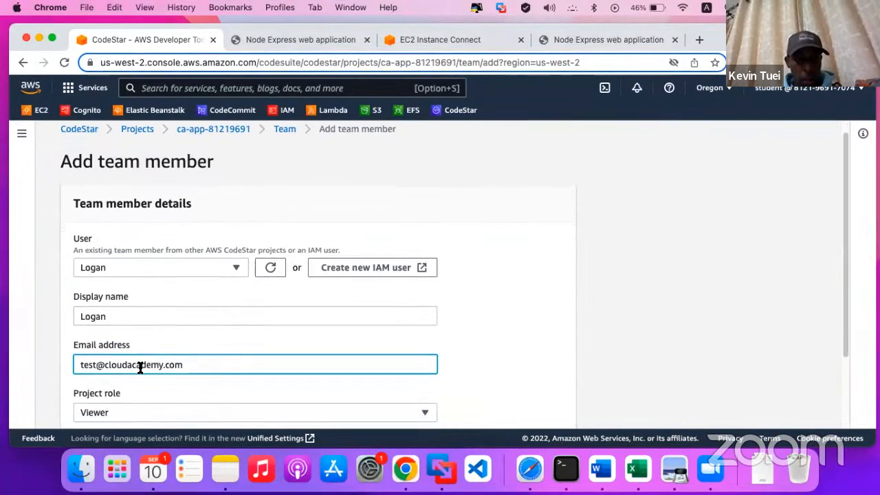
scroll(147, 358, "down", 2)
left_click(146, 356)
left_click(140, 322)
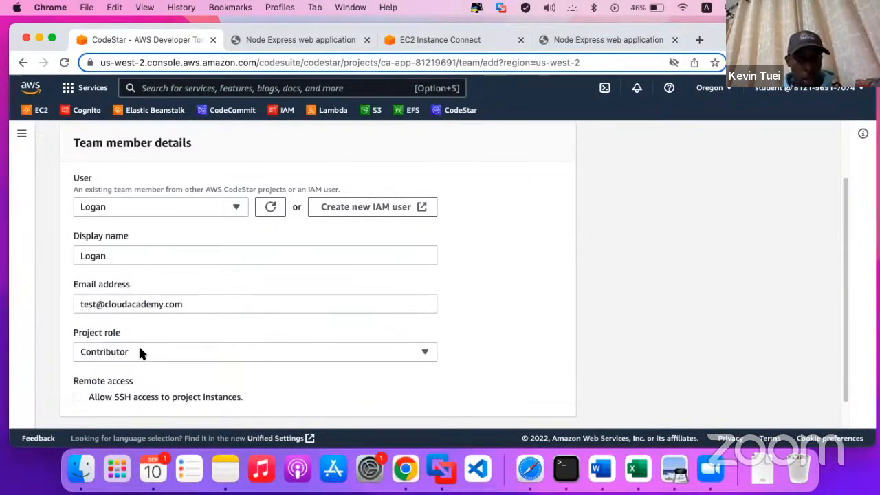
left_click(78, 397)
scroll(276, 350, "down", 1)
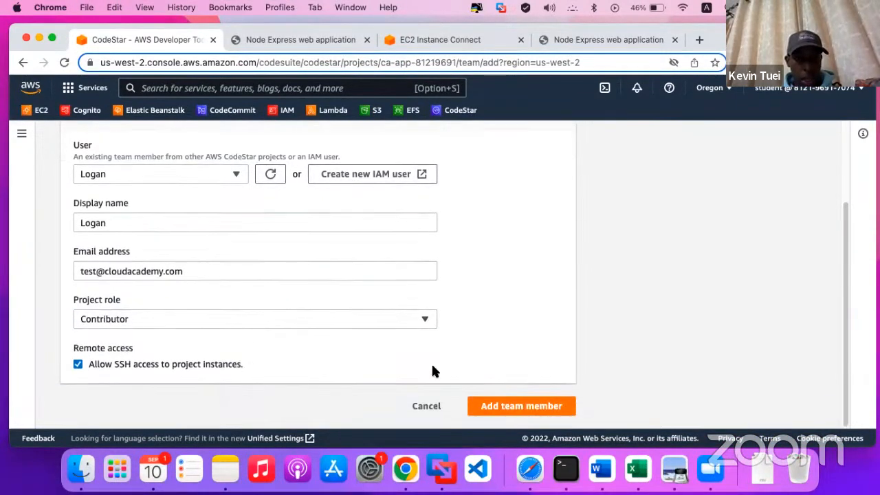
left_click(510, 411)
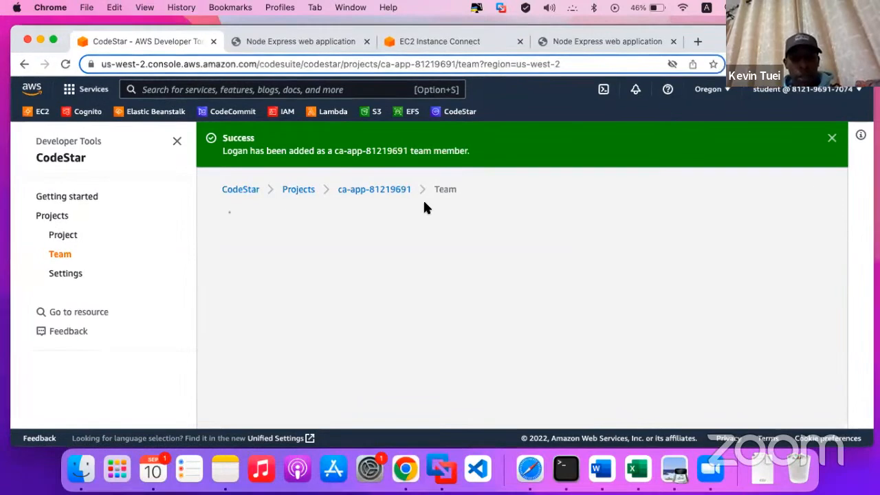
- Switch to the lab page and copy the user profile's email address given in instruction 5
key("ctrl+Up")
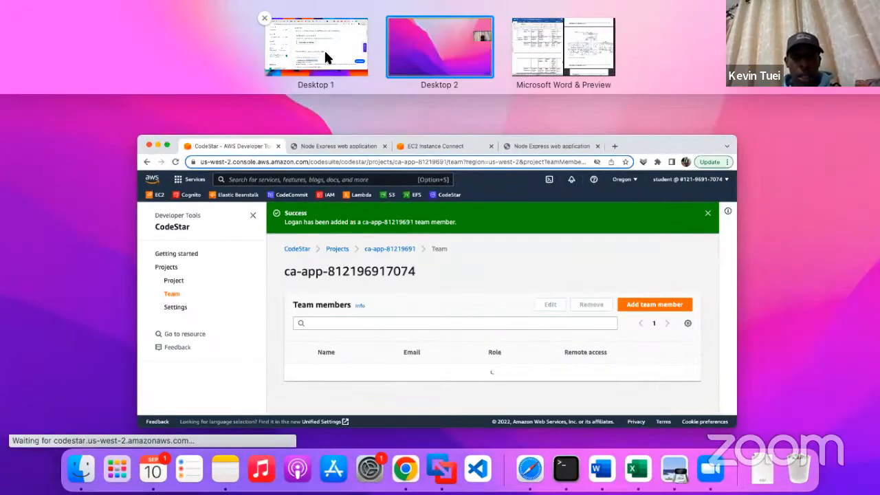
left_click(323, 78)
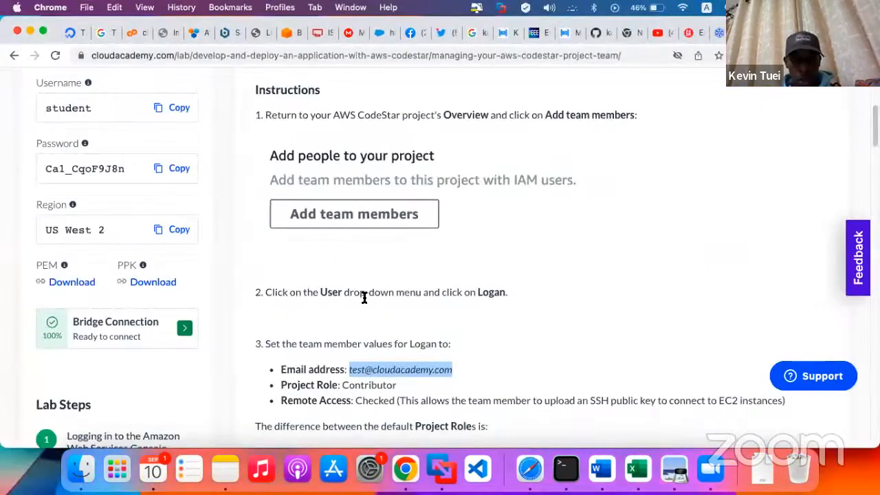
scroll(364, 297, "down", 6)
scroll(364, 297, "up", 3)
scroll(383, 302, "down", 7)
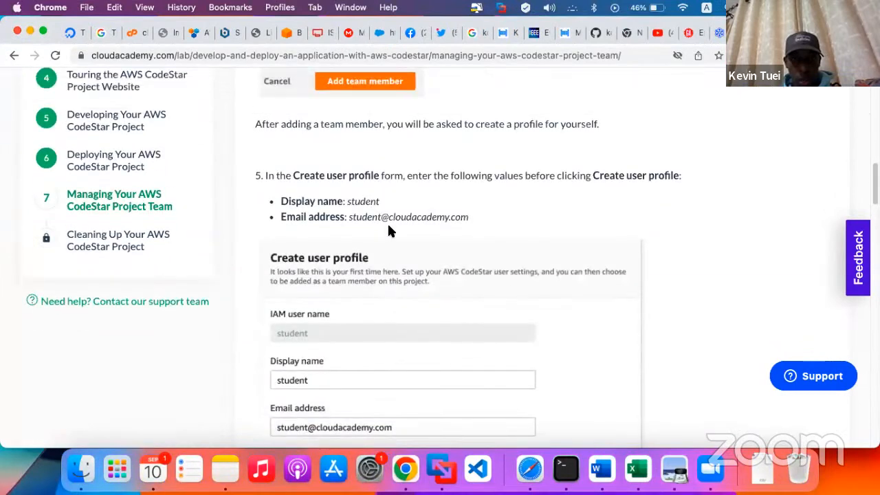
left_click_drag(468, 216, 350, 221)
key("super+c")
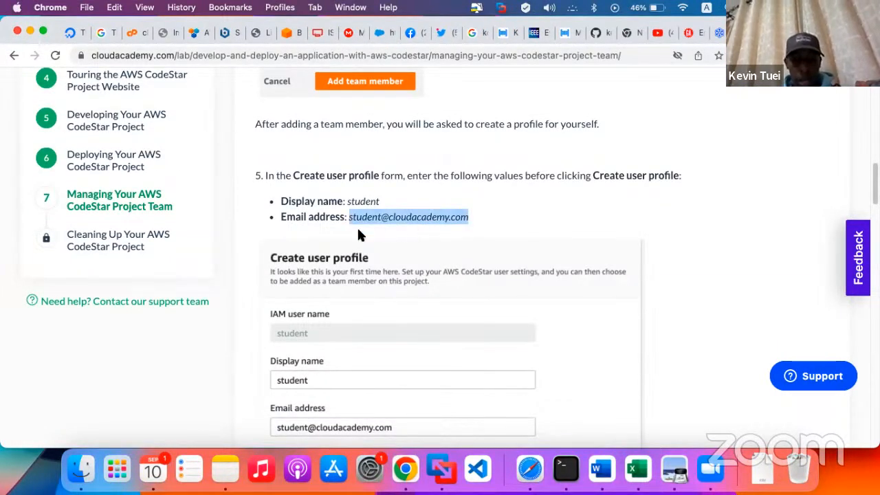
- Look over lab instructions 6 and 7 and switch back to the Create user profile form in the AWS console
scroll(372, 293, "down", 6)
scroll(372, 293, "up", 2)
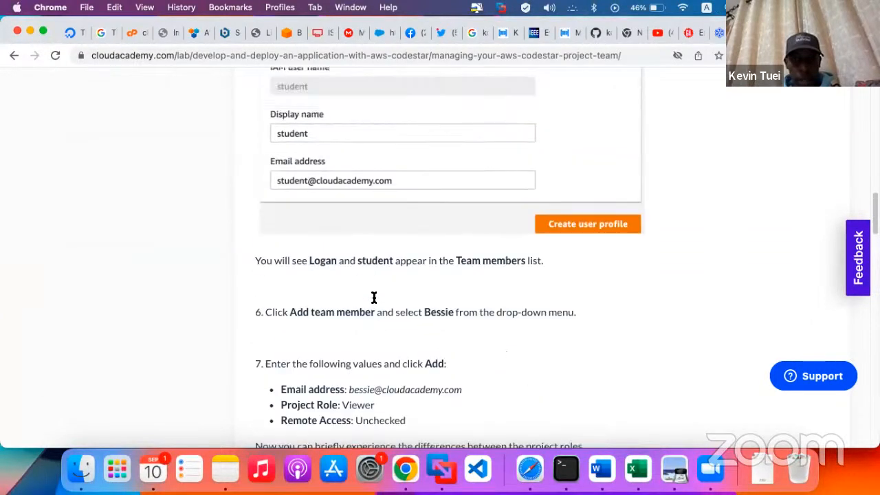
scroll(372, 294, "up", 1)
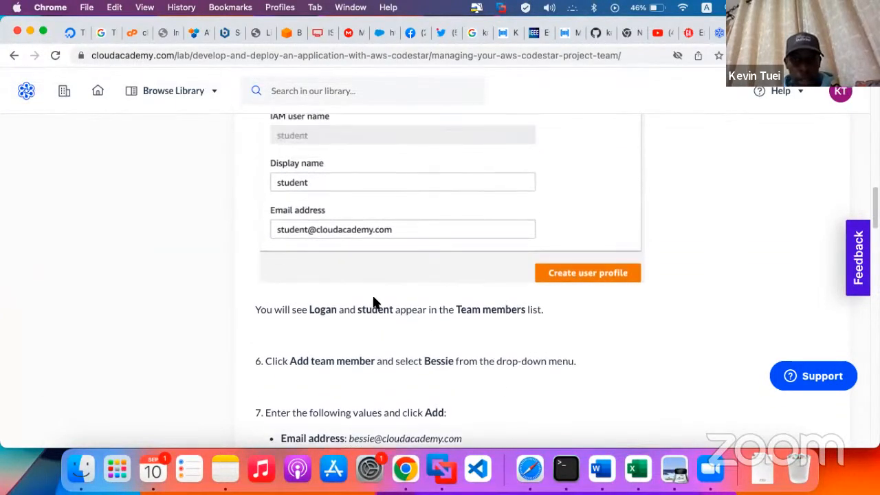
key("ctrl+Up")
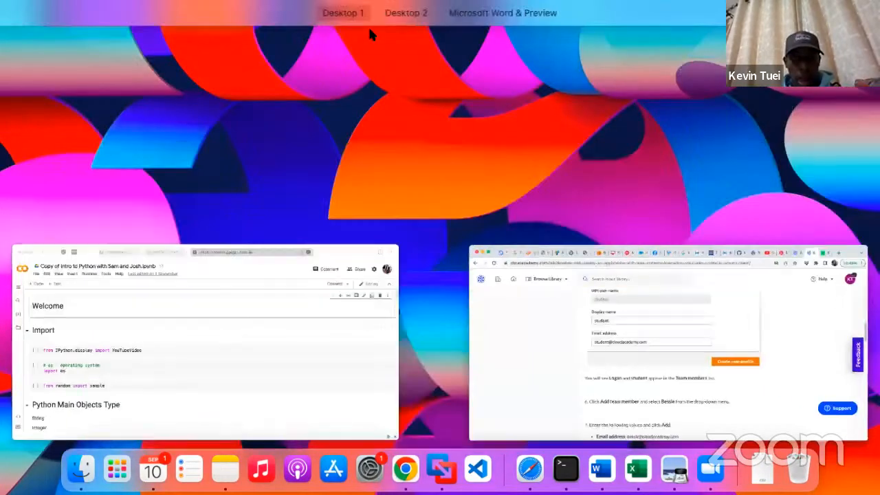
left_click(462, 43)
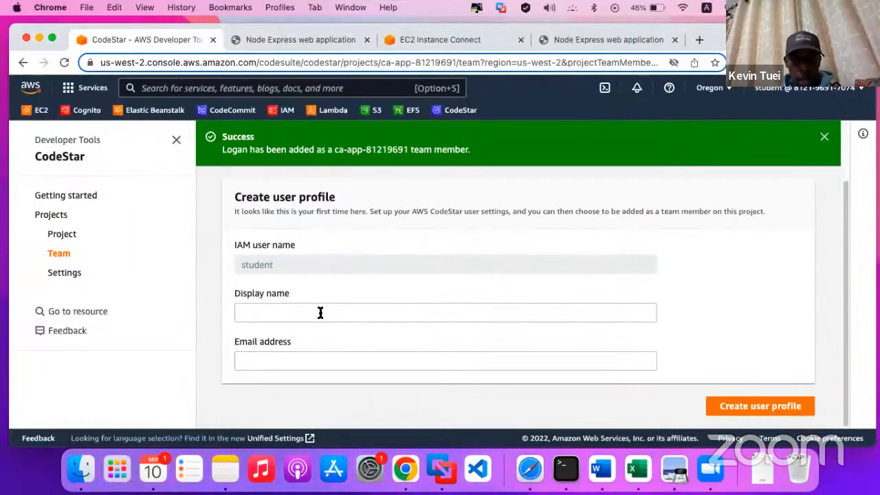
- Create the user profile with the display name Student and the copied email address
left_click(320, 313)
type("S")
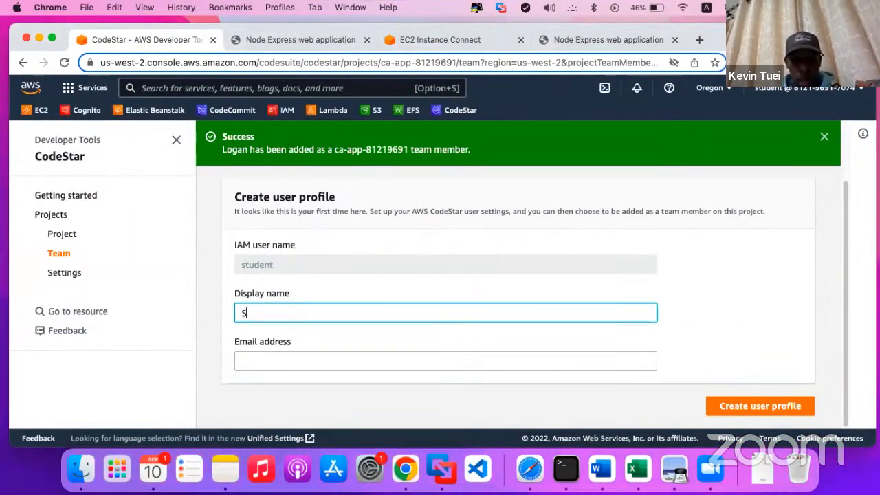
type("tudent")
key("Tab")
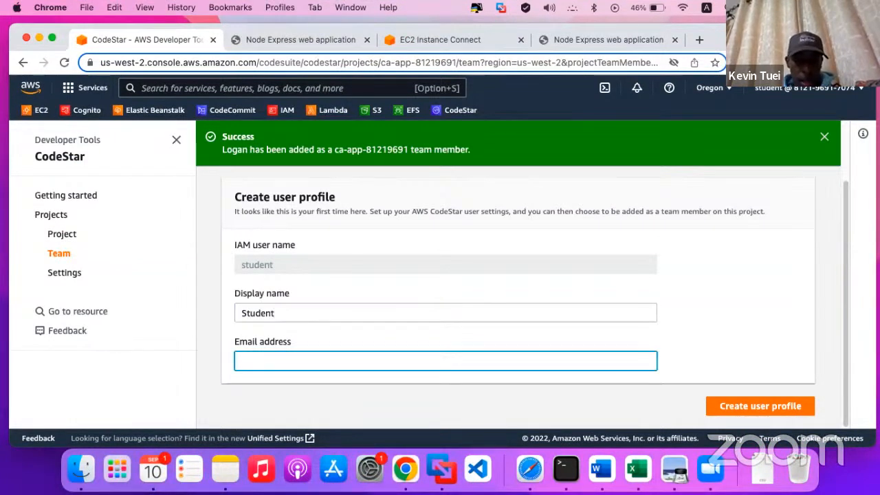
key("super+v")
left_click(751, 404)
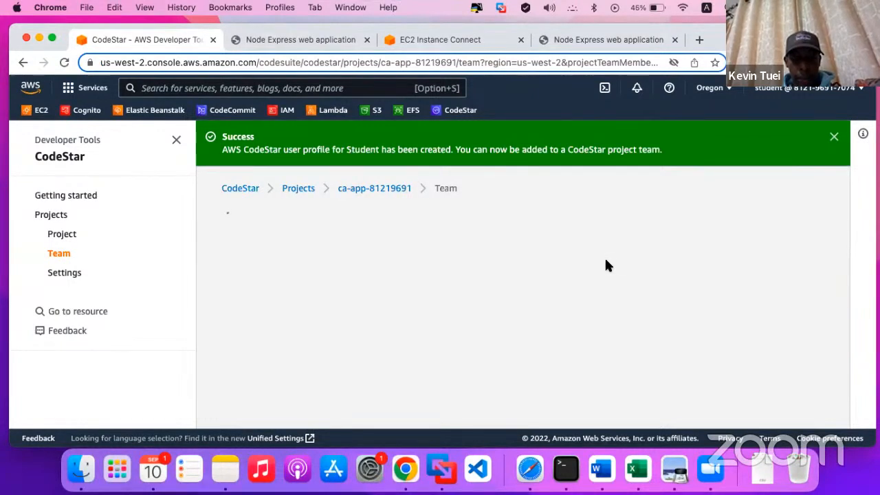
- Read lab instructions 6 to 9 on adding the second team member and signing in as a viewer, and return to the project's Team page
key("ctrl+Up")
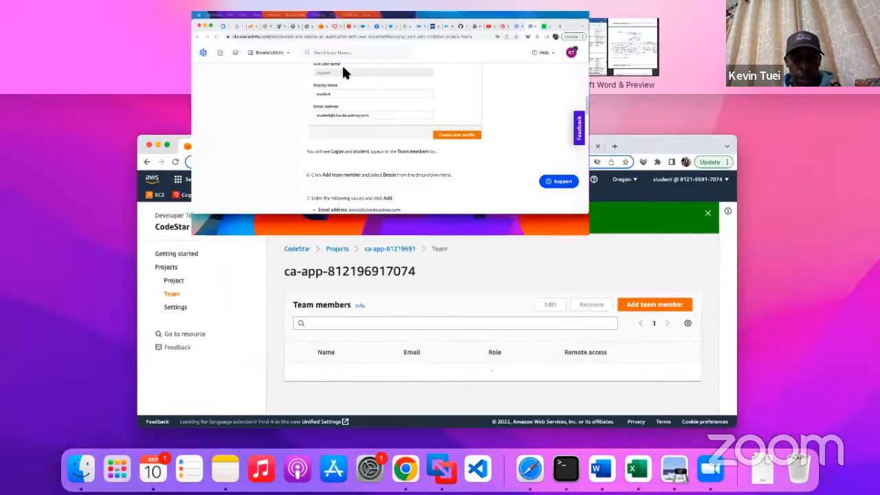
left_click(342, 64)
scroll(346, 314, "down", 3)
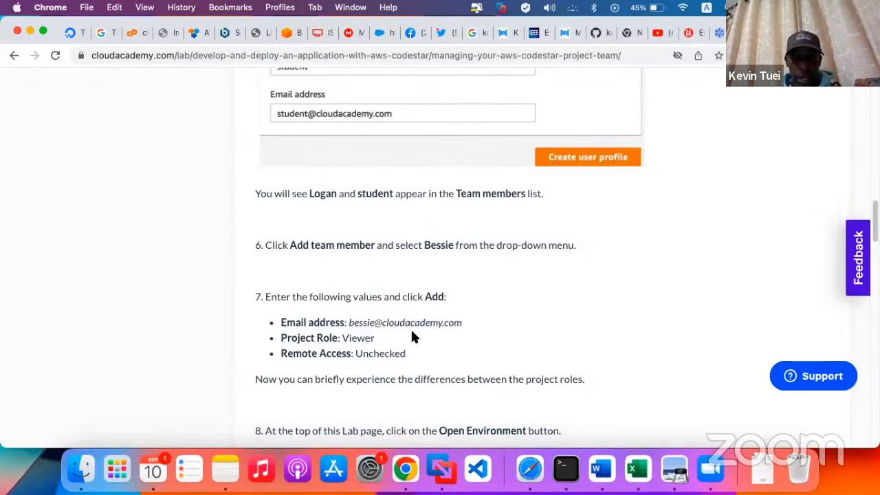
scroll(412, 347, "down", 1)
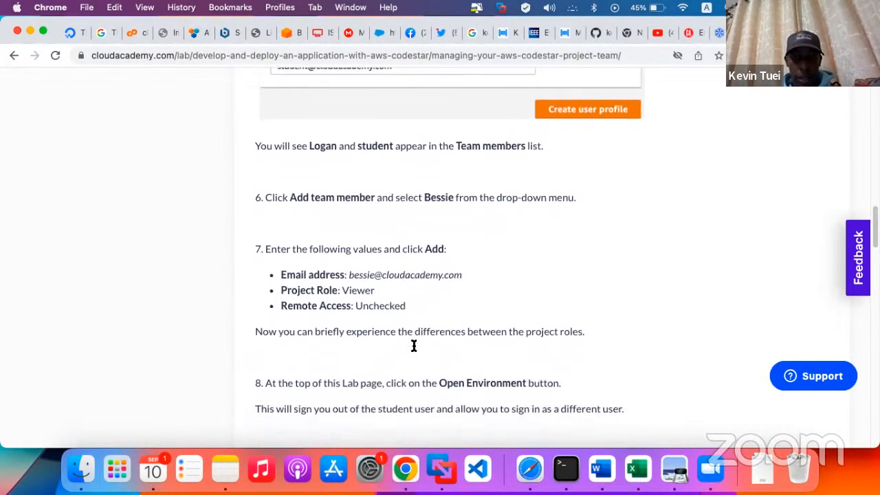
scroll(413, 351, "down", 4)
scroll(414, 351, "down", 1)
scroll(413, 347, "up", 1)
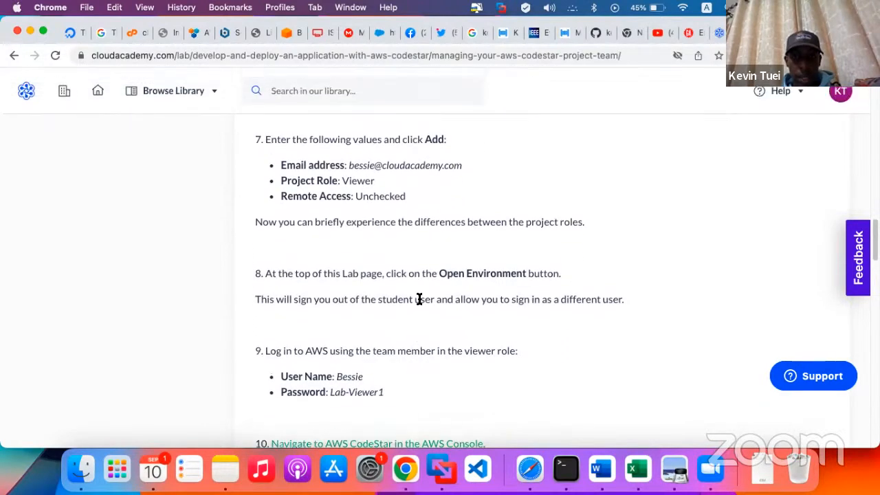
key("ctrl+Up")
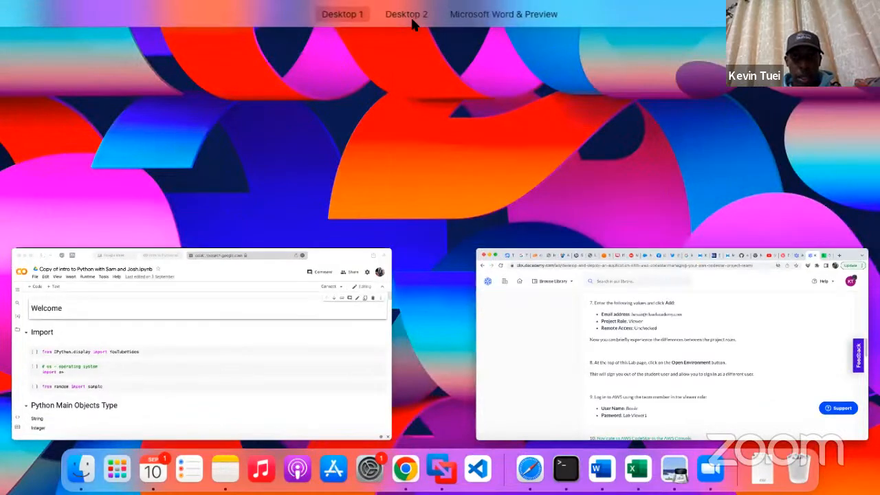
mouse_move(410, 15)
left_click(413, 61)
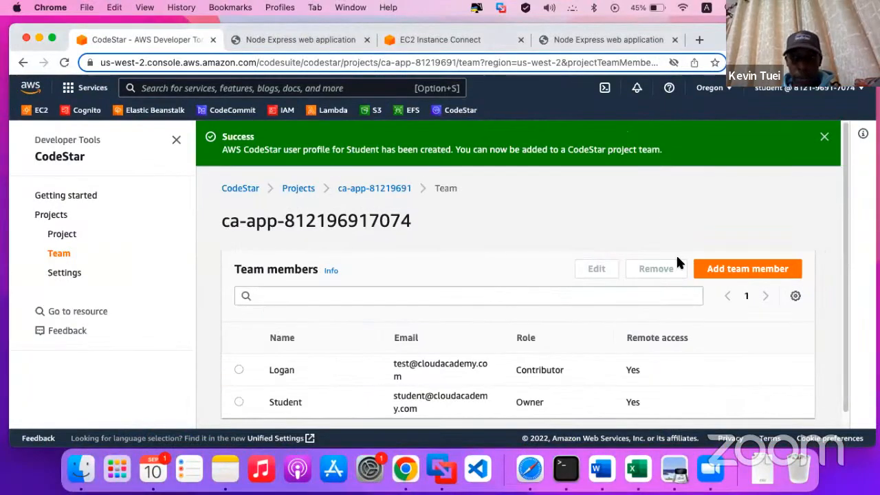
- Start adding a team member and choose the IAM user named in lab instruction 6
left_click(748, 269)
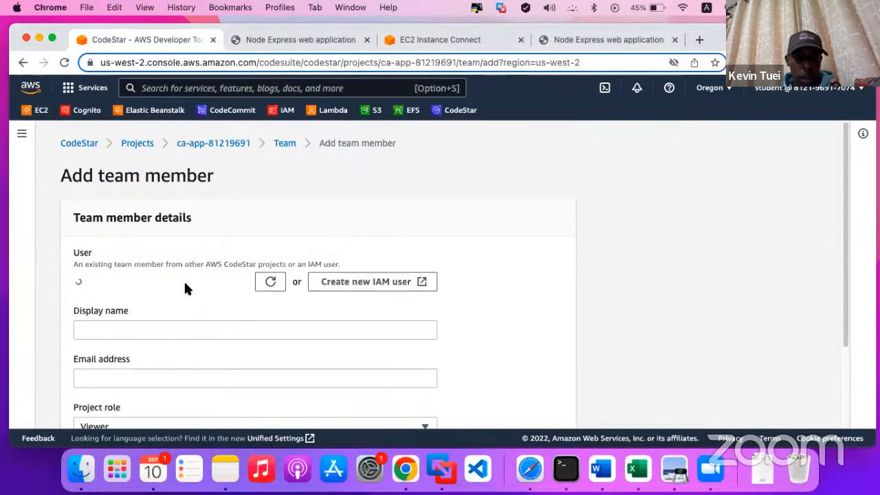
left_click(190, 282)
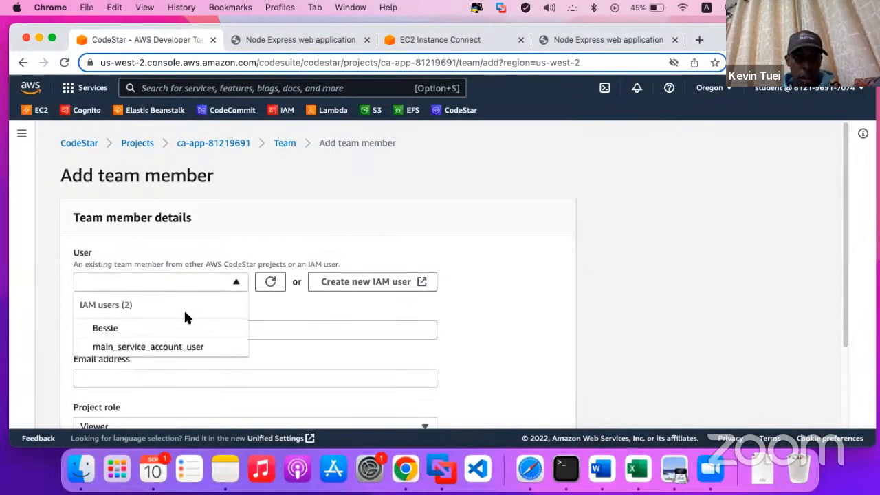
left_click(172, 336)
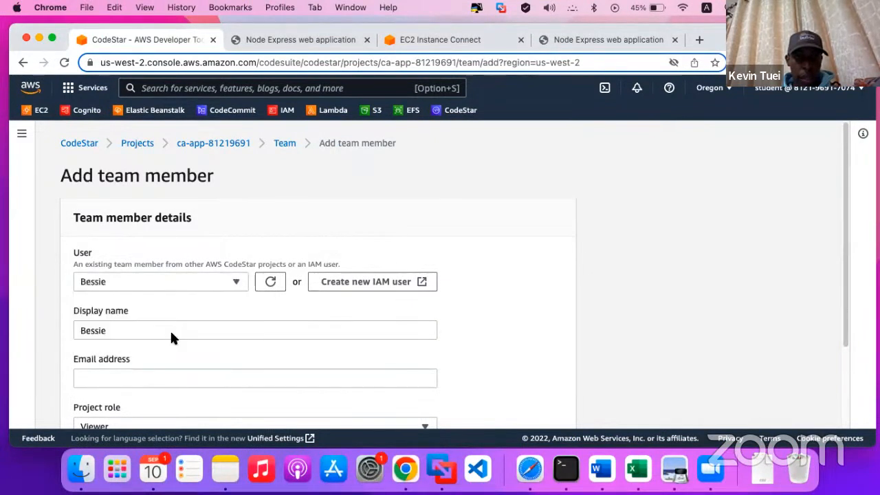
left_click(172, 376)
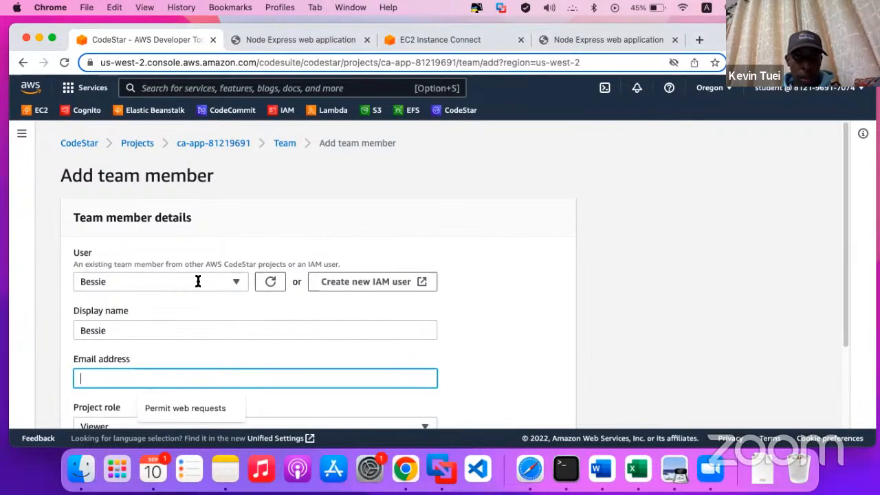
- Switch to the lab page and copy the team member's email address given in instruction 7
key("ctrl+Up")
left_click(324, 73)
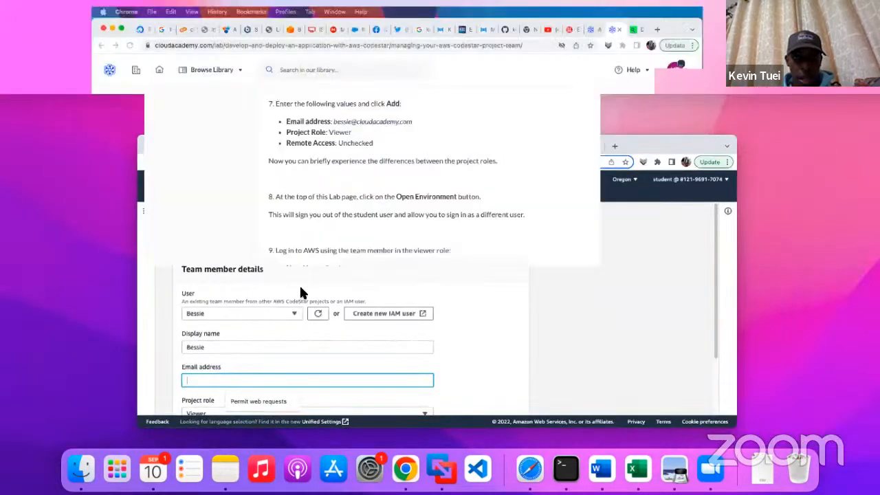
left_click_drag(460, 167, 349, 171)
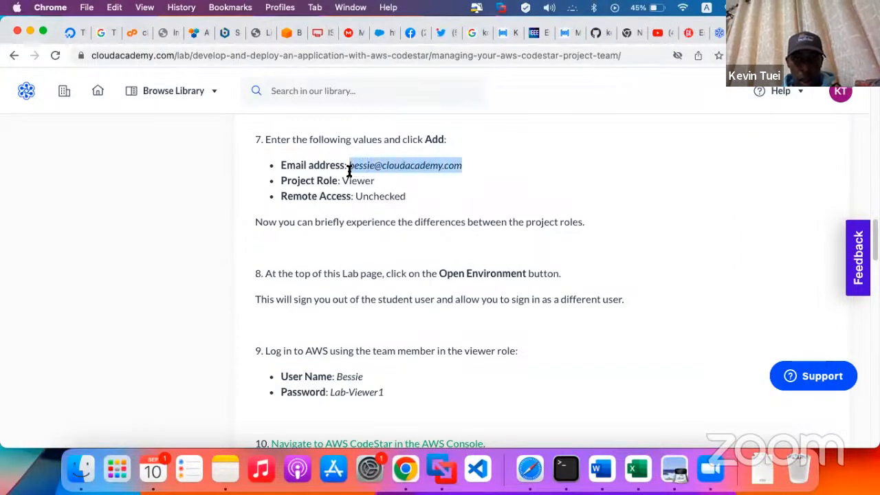
key("super+c")
- Return to the Add team member form, paste the copied email address and add the member as Viewer without remote access
key("F2")
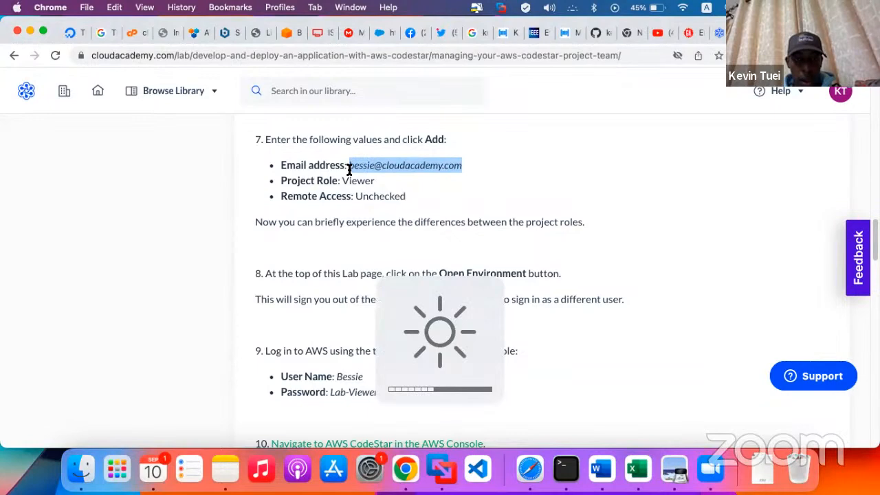
key("F3")
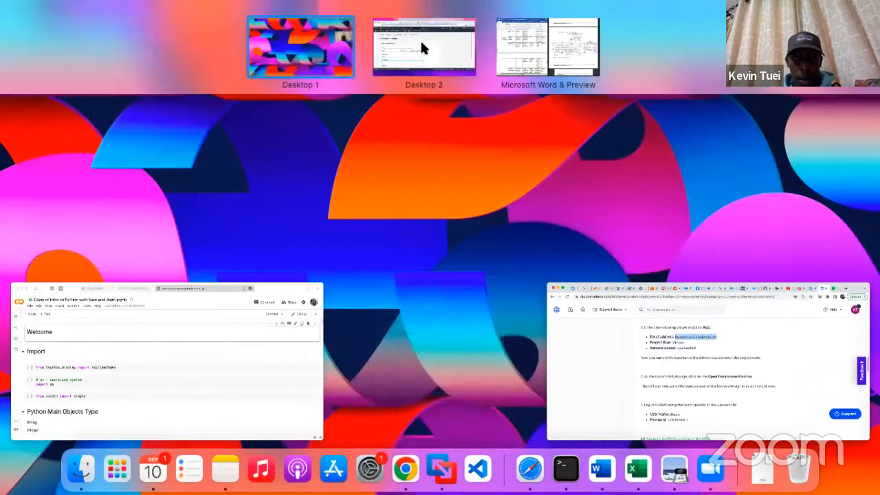
left_click(420, 39)
key("super+v")
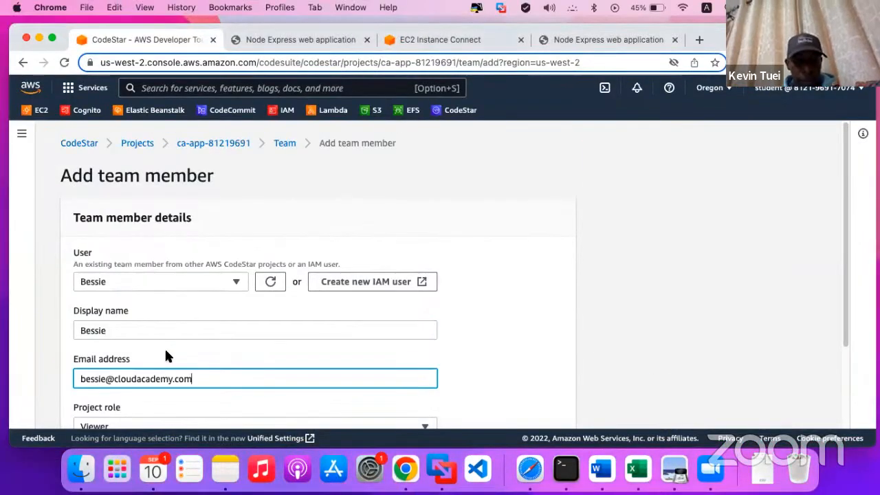
scroll(153, 334, "down", 3)
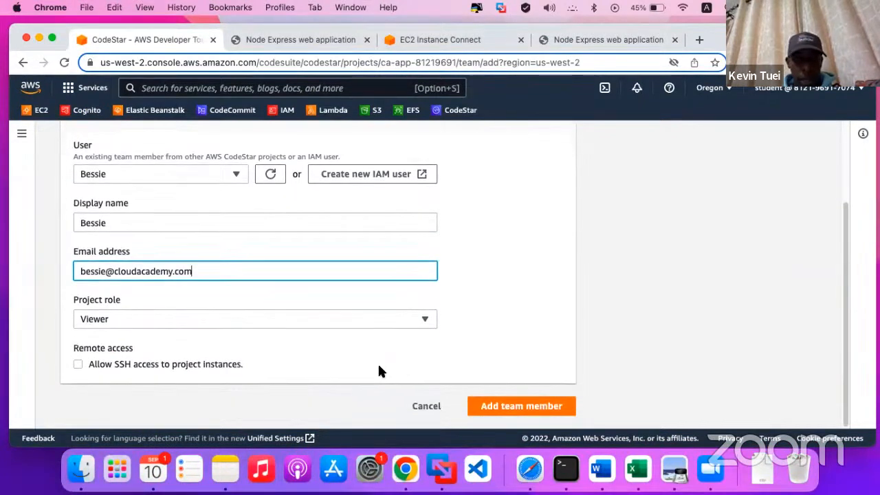
left_click(530, 413)
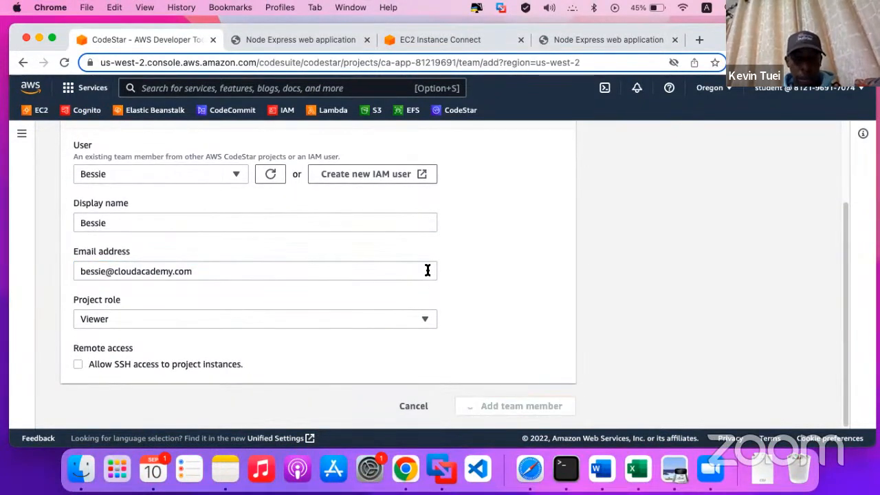
- Switch back to the lab page, look over instructions 8 to 14 and dismiss the time warning
key("XF86MonBrightnessDown")
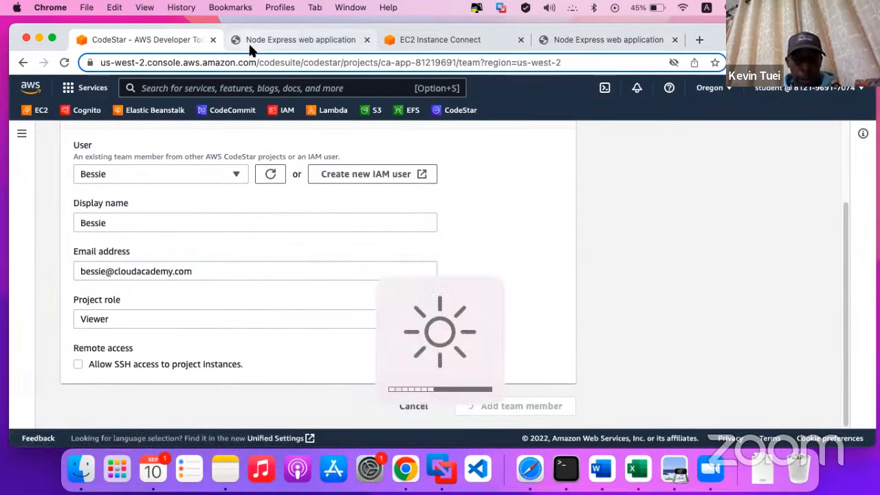
key("ctrl+Up")
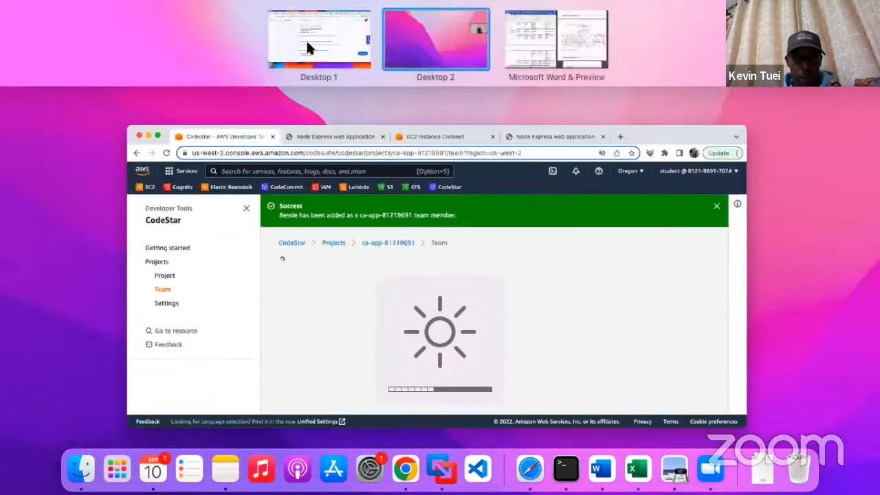
left_click(308, 46)
scroll(326, 279, "down", 5)
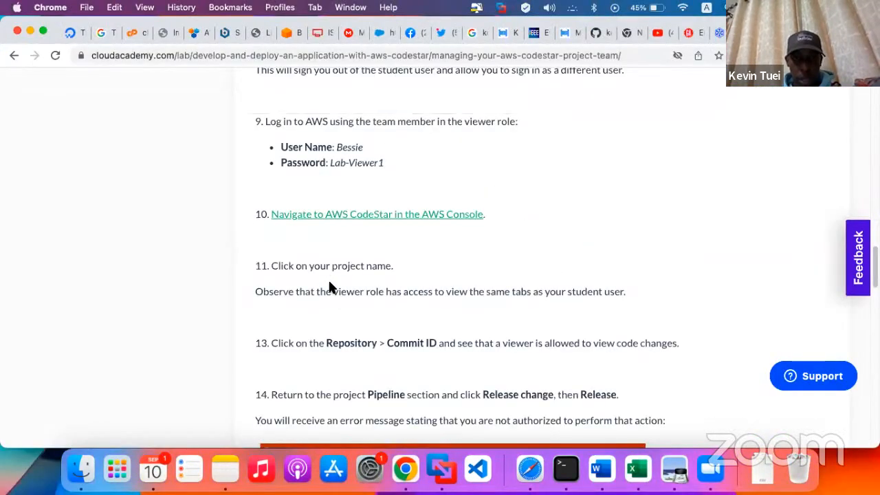
scroll(329, 283, "up", 2)
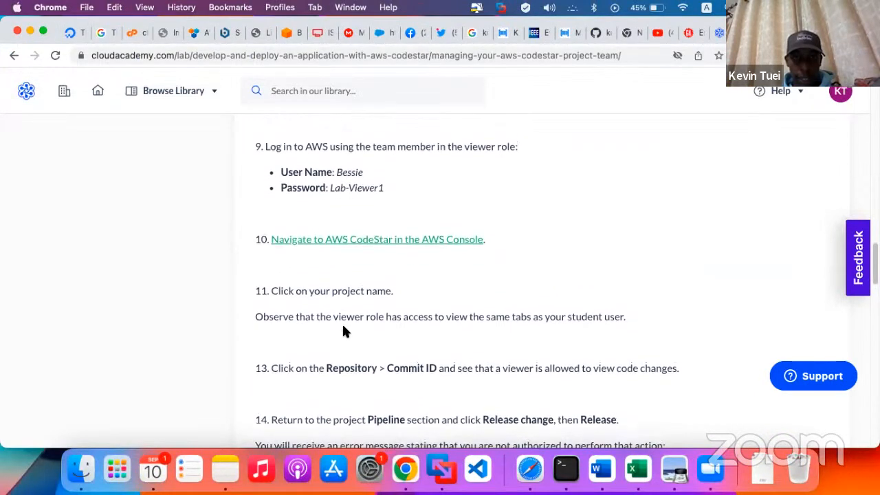
scroll(343, 332, "up", 3)
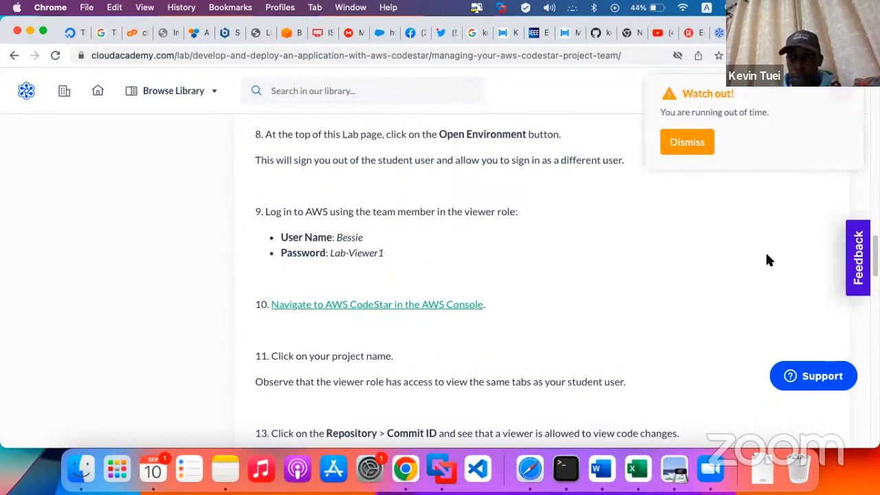
left_click(681, 146)
- Read lab instructions 8 to 16 on signing in as the viewer and the contributor and testing a pipeline release
scroll(622, 282, "up", 10)
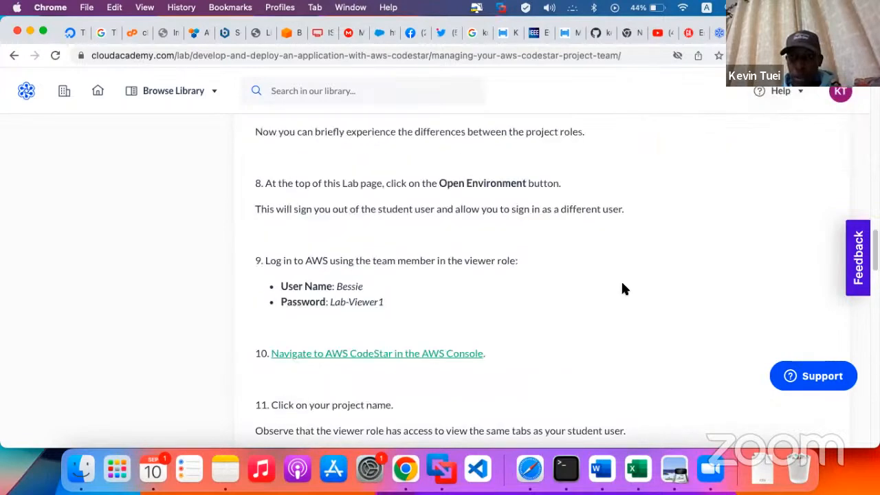
scroll(622, 288, "up", 5)
scroll(622, 287, "down", 15)
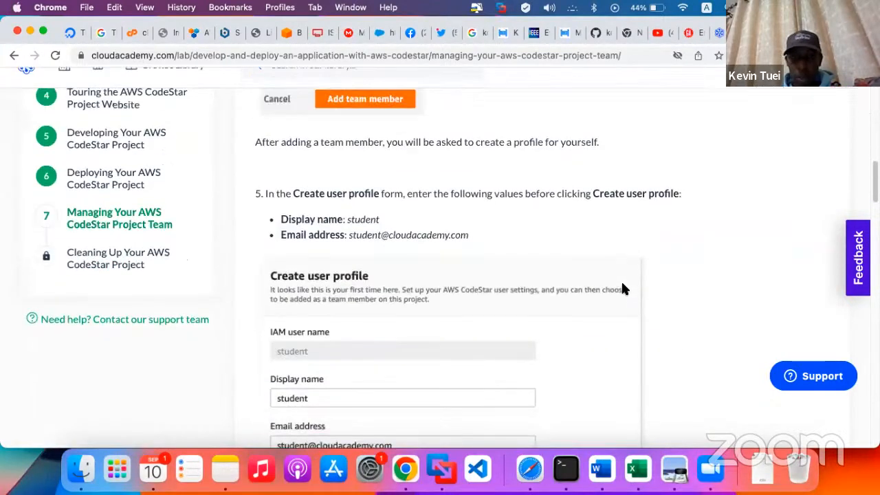
scroll(622, 284, "down", 5)
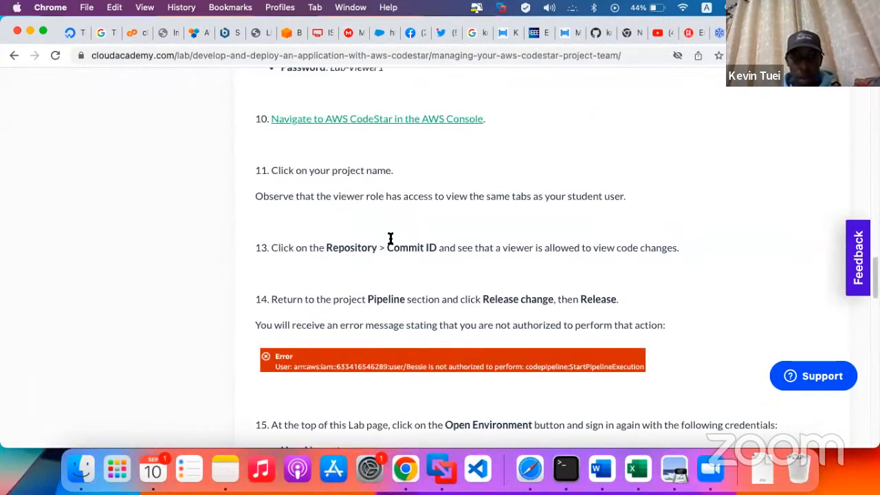
scroll(391, 248, "down", 3)
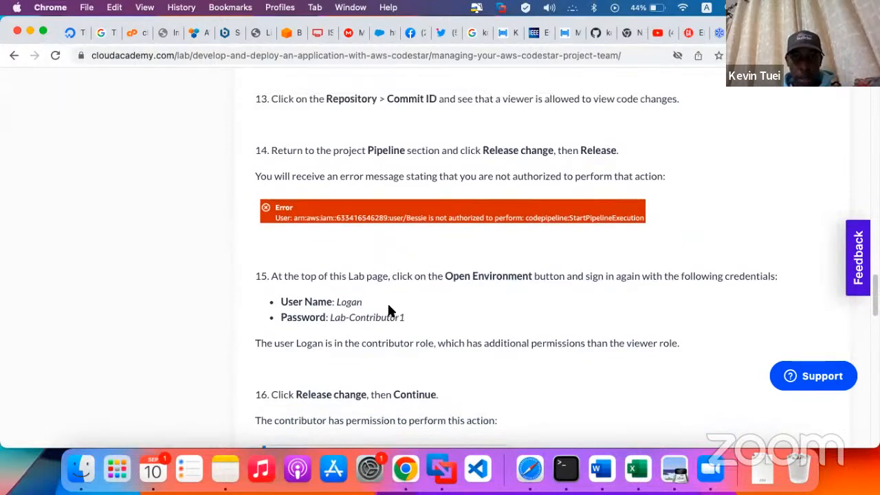
scroll(389, 308, "down", 2)
scroll(385, 289, "down", 2)
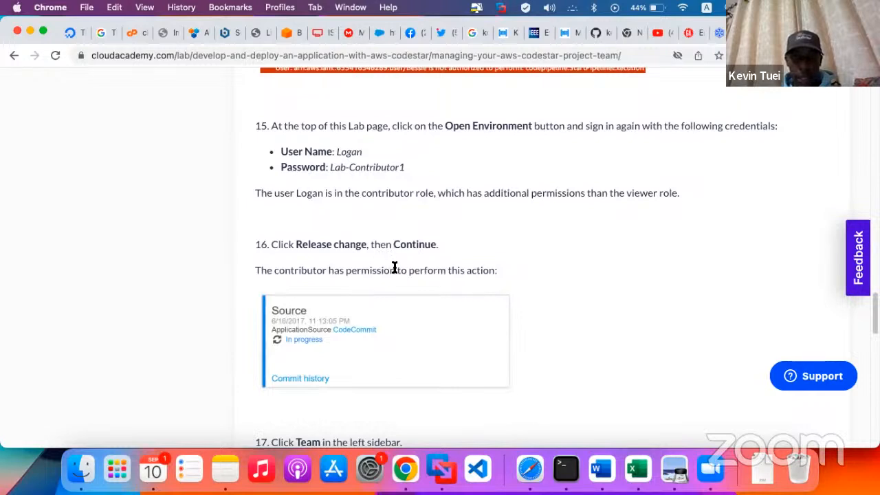
scroll(395, 267, "up", 4)
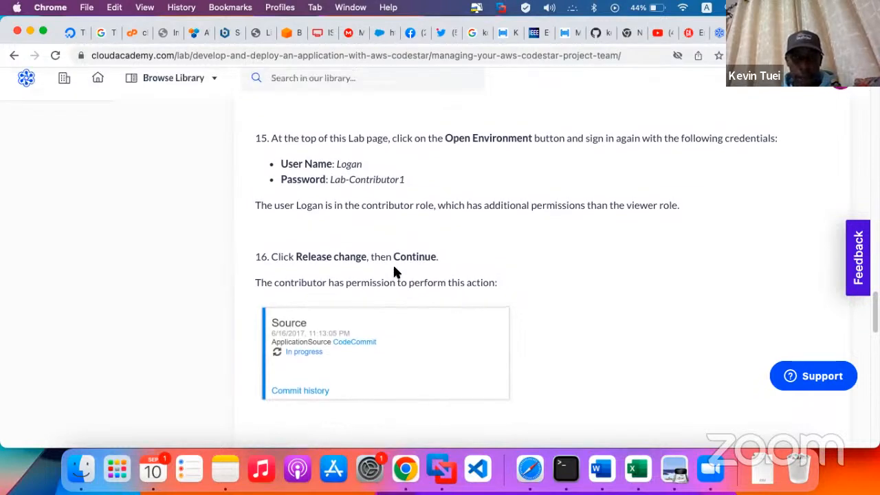
scroll(394, 268, "up", 7)
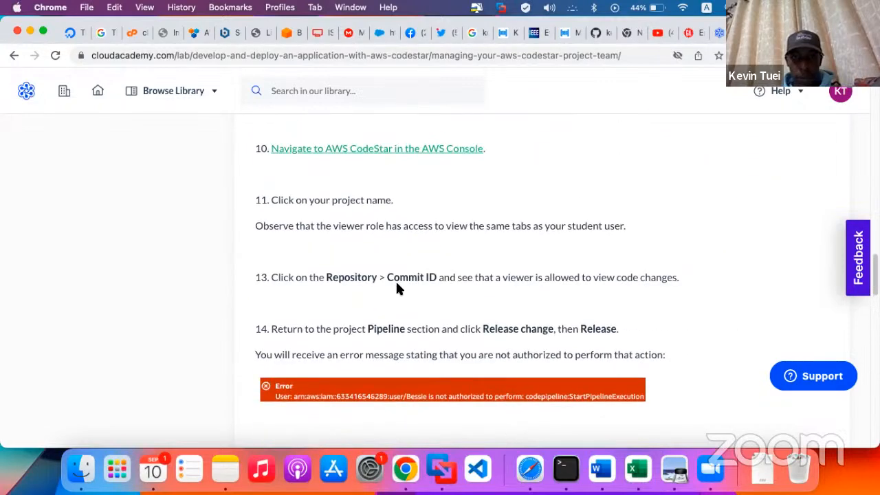
scroll(396, 280, "up", 3)
scroll(398, 289, "up", 3)
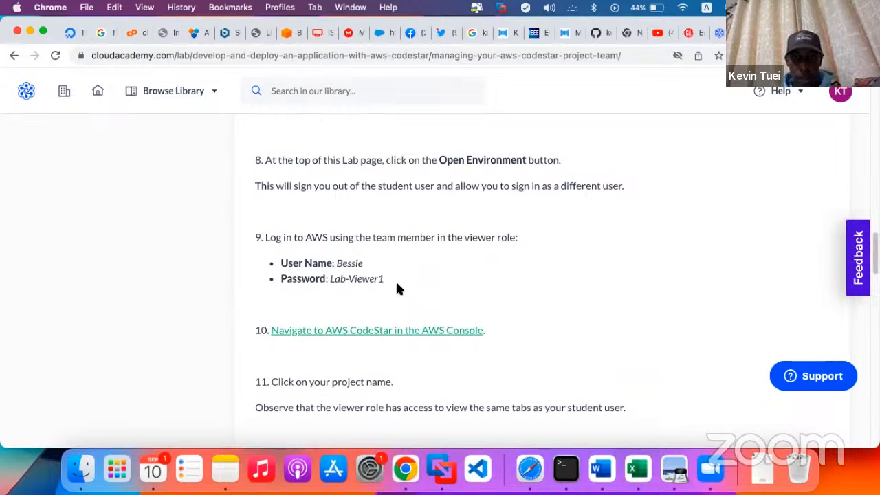
scroll(395, 289, "up", 1)
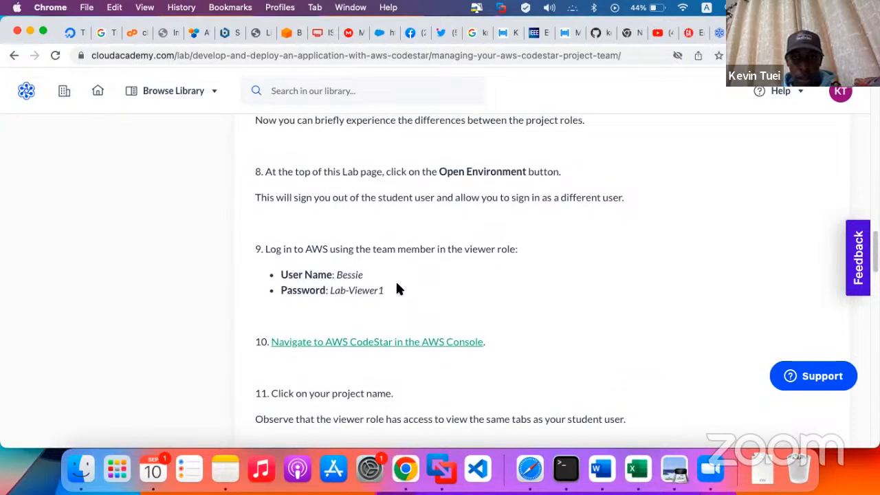
scroll(398, 289, "up", 2)
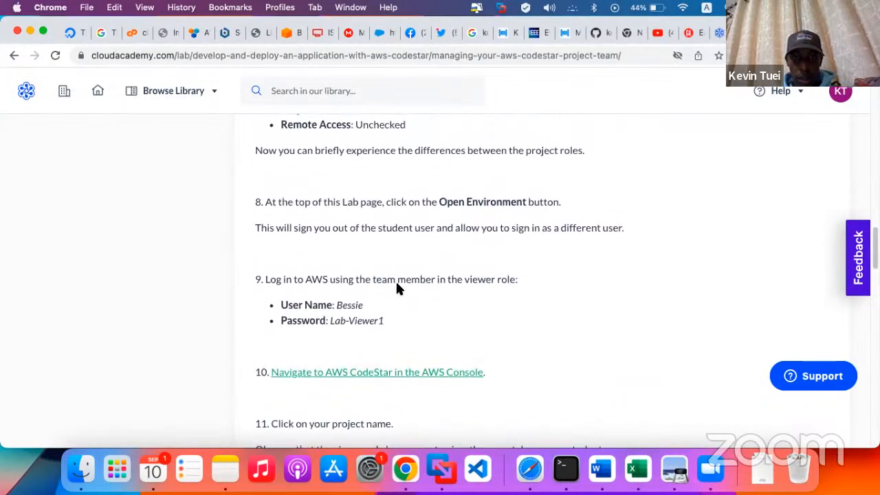
scroll(397, 284, "up", 1)
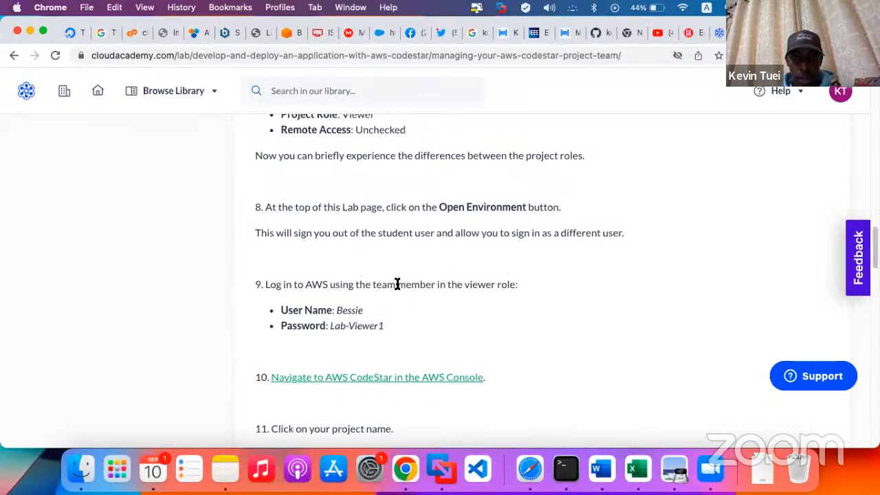
- Open the lab environment from the top of the lab page to reach the AWS console
scroll(397, 286, "up", 20)
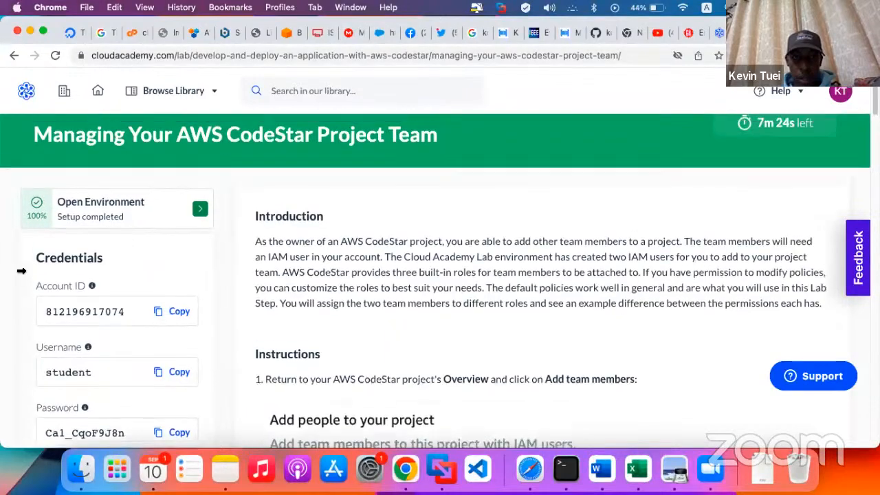
scroll(55, 265, "up", 3)
left_click(92, 256)
key("ctrl+Up")
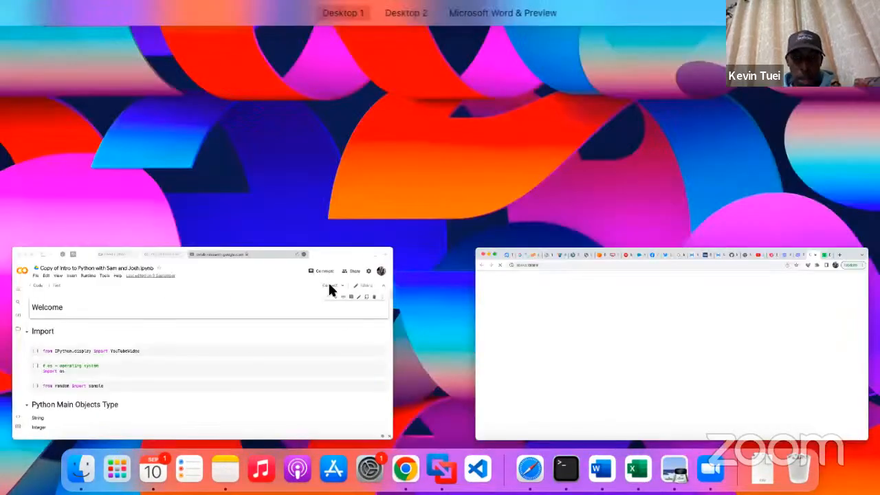
left_click(395, 206)
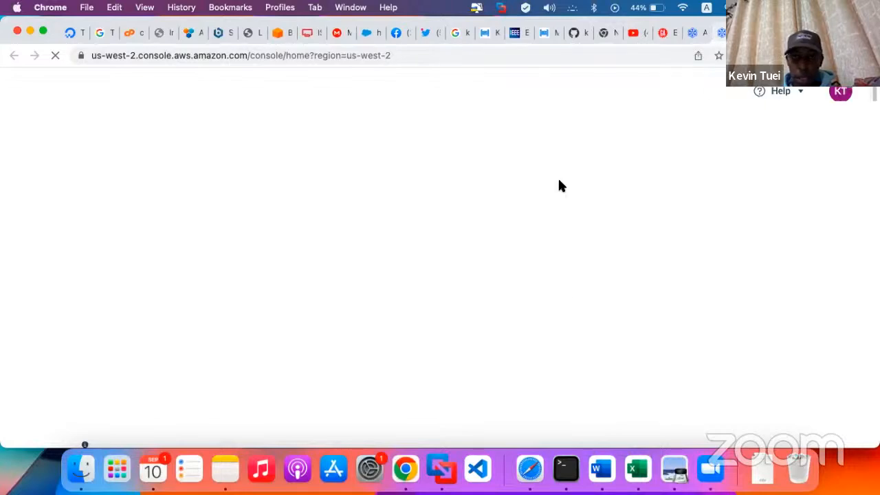
- Return to the lab page and reread instructions 9 to 16 on the viewer and contributor sign-ins and permissions
key("ctrl+Tab")
scroll(341, 357, "down", 10)
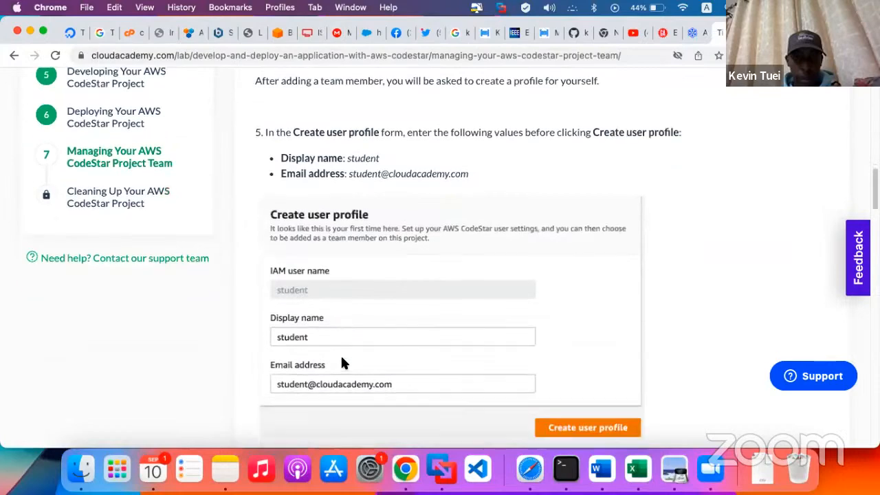
scroll(342, 363, "down", 10)
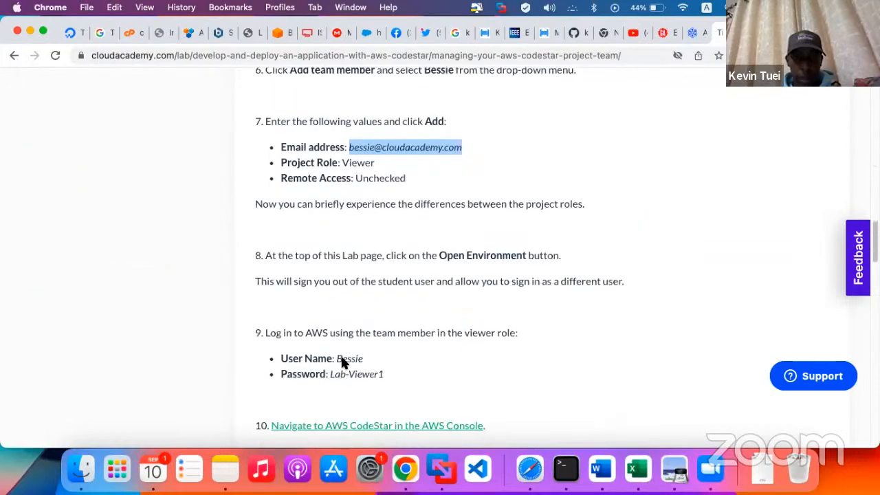
scroll(375, 379, "down", 3)
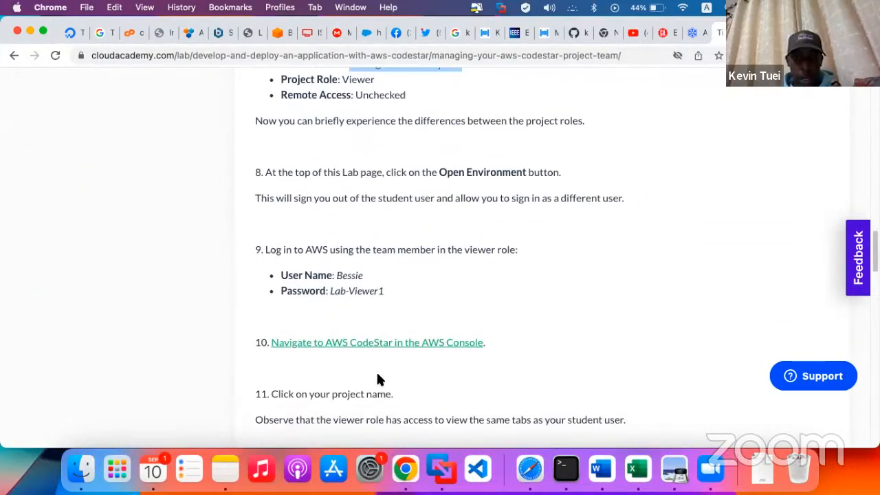
scroll(377, 374, "down", 3)
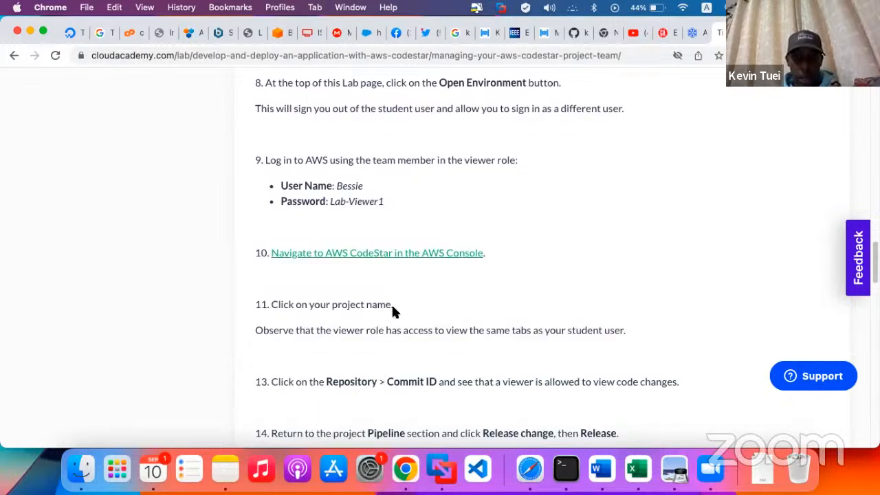
scroll(392, 307, "down", 4)
scroll(397, 327, "down", 9)
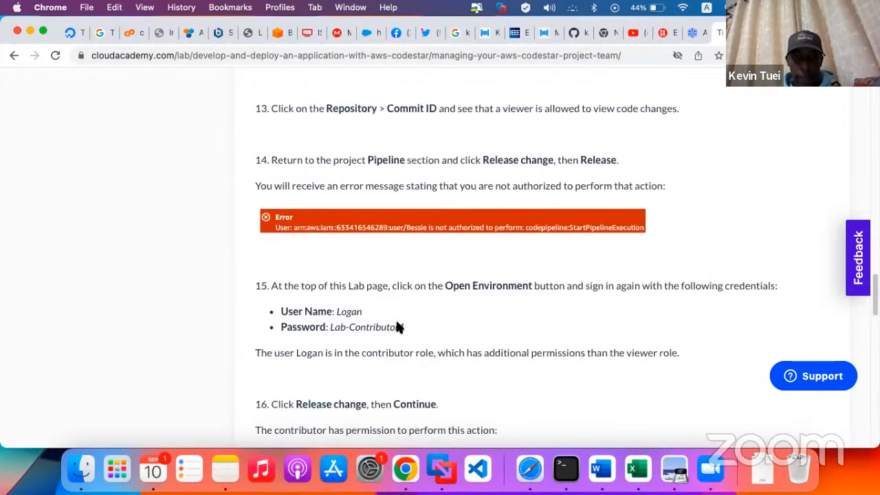
- Look over lab instructions 14 to 17 and copy the contributor's password from instruction 15
scroll(397, 327, "down", 5)
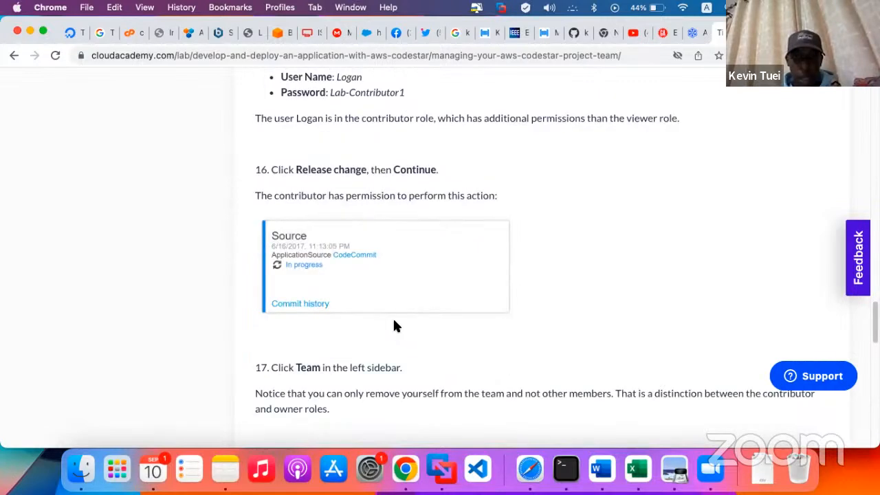
scroll(396, 326, "up", 2)
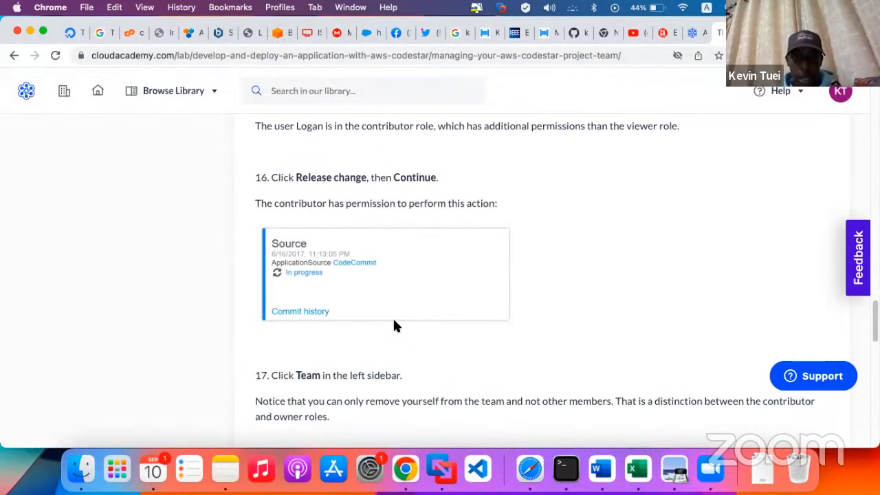
scroll(394, 326, "up", 5)
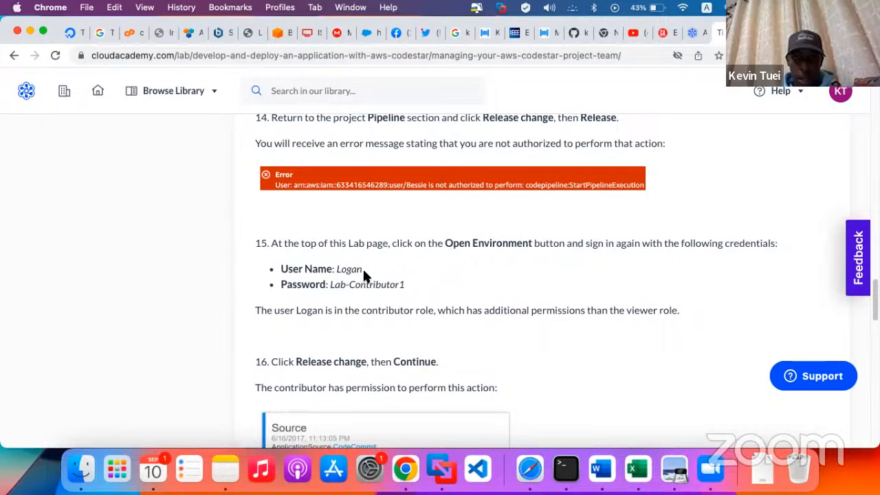
left_click_drag(404, 284, 330, 285)
key("super+c")
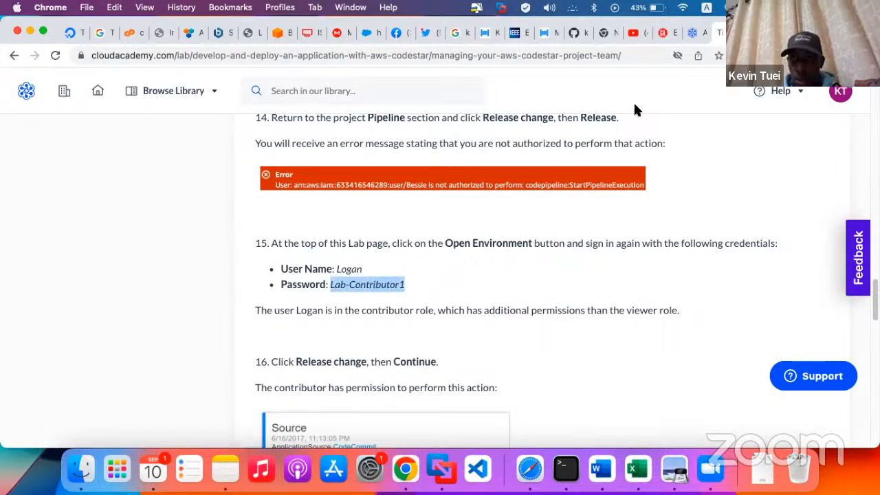
- Sign in to AWS as the contributor IAM user with the copied password and the contributor's user name
key("ctrl+Tab")
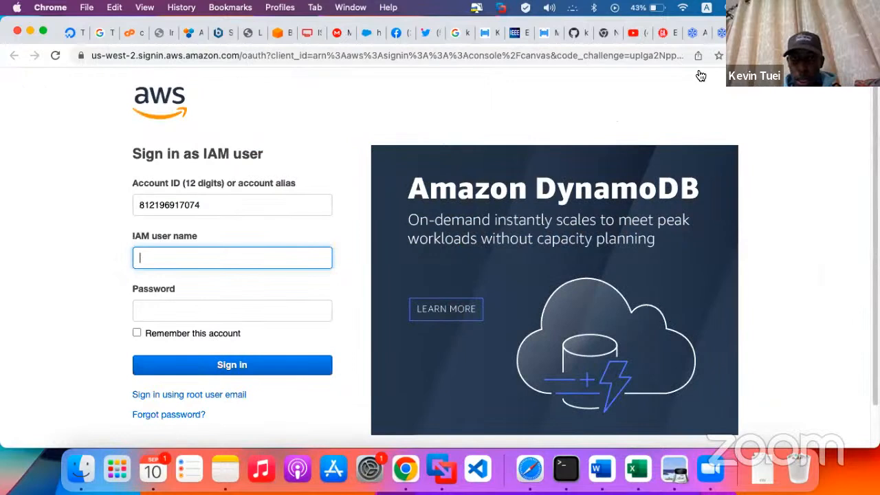
left_click(232, 312)
key("super+v")
left_click(171, 255)
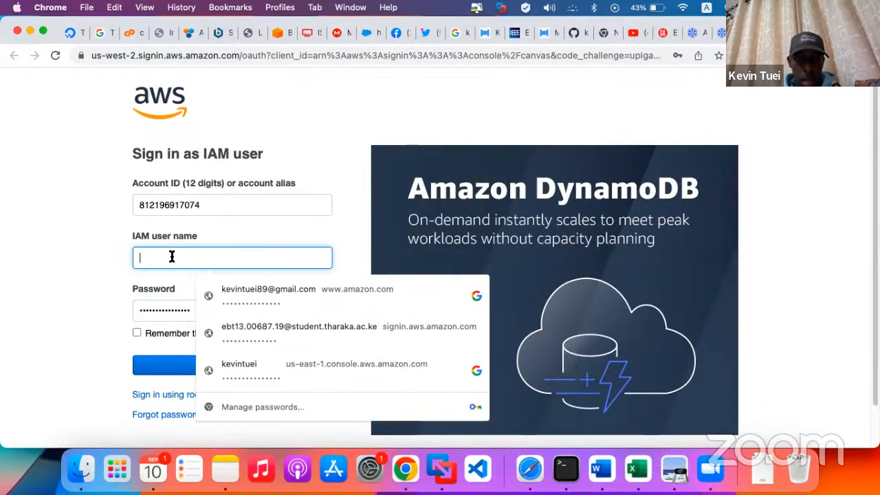
type("Logana")
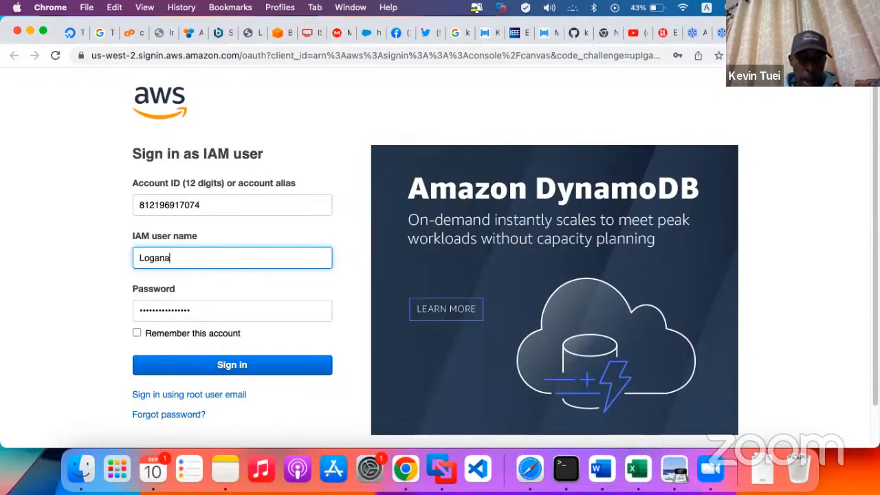
key("BackSpace")
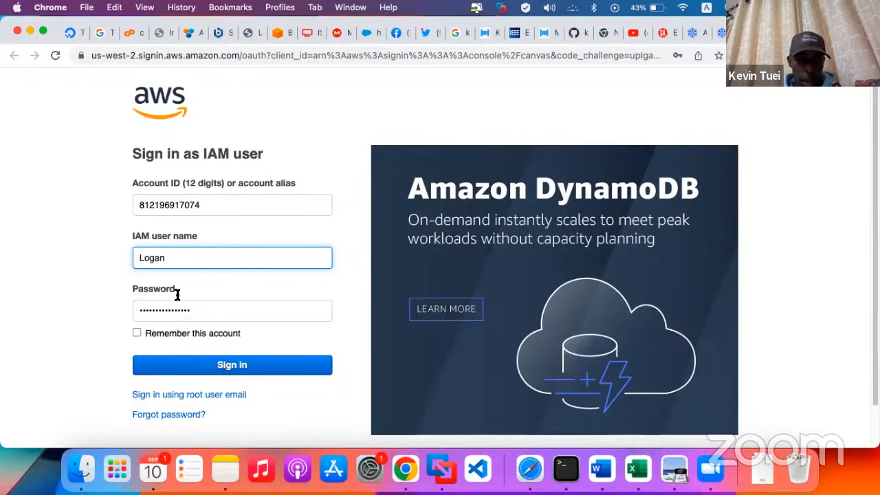
left_click(226, 371)
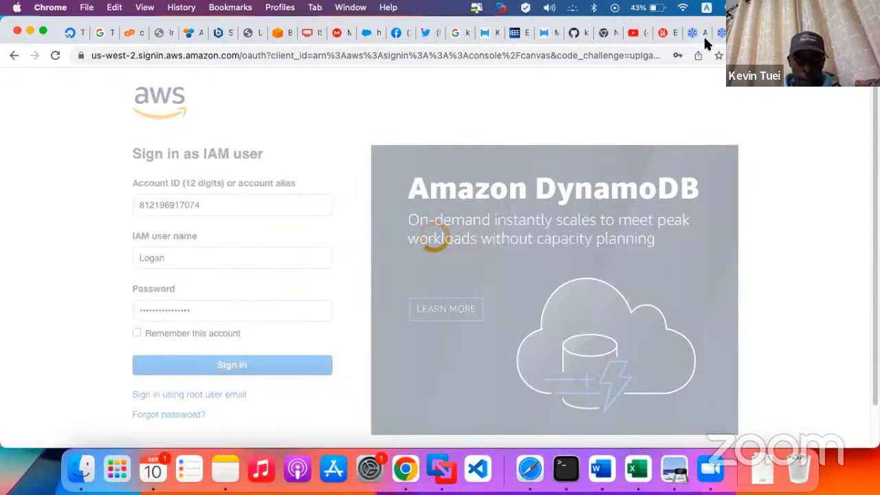
- Return to the lab page and review instructions 10 to 17 while checking whether the AWS console has loaded
left_click(722, 34)
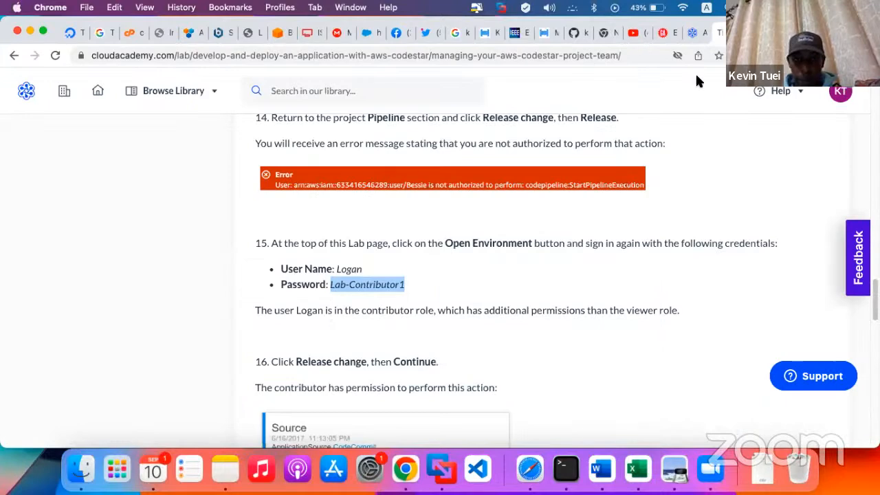
scroll(462, 335, "down", 4)
scroll(461, 335, "up", 2)
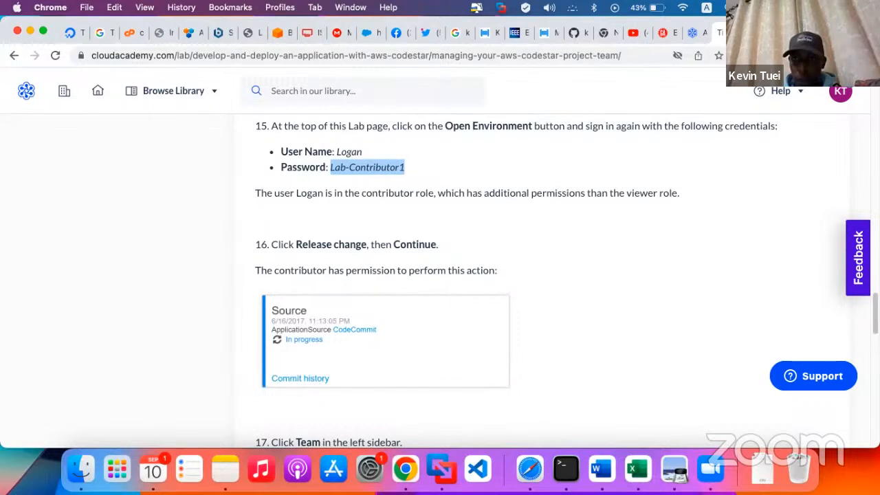
left_click(716, 33)
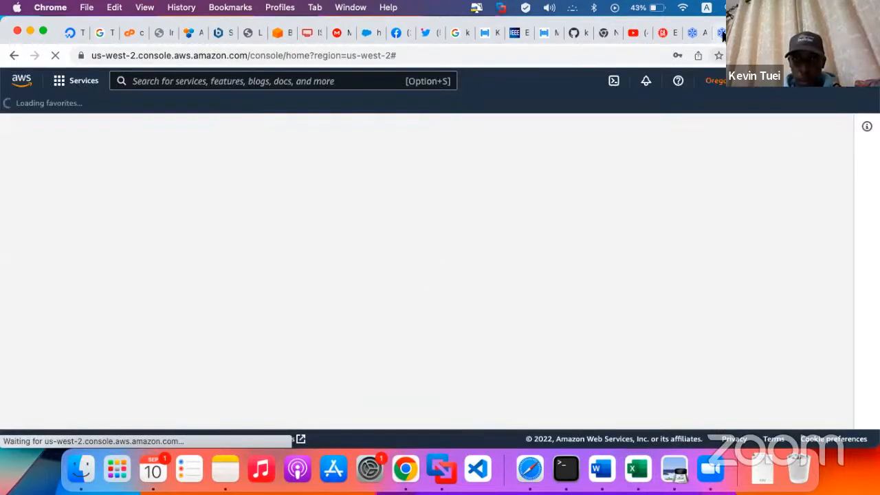
left_click(716, 33)
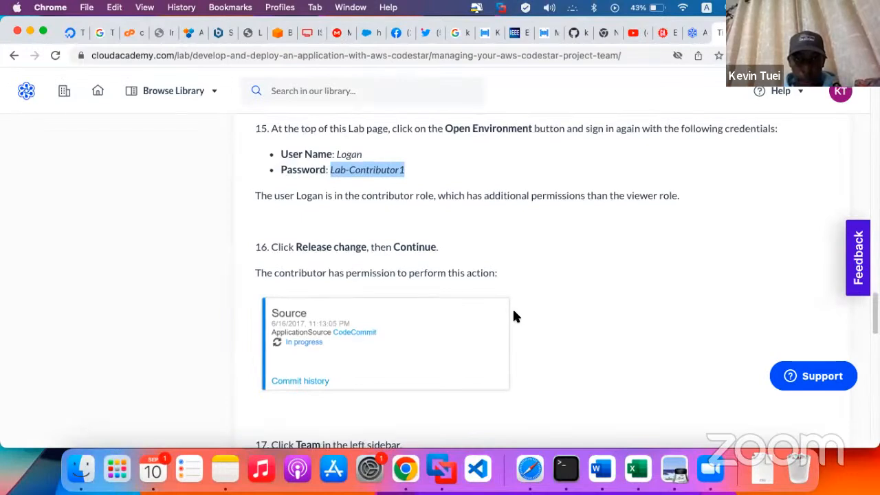
scroll(516, 318, "up", 2)
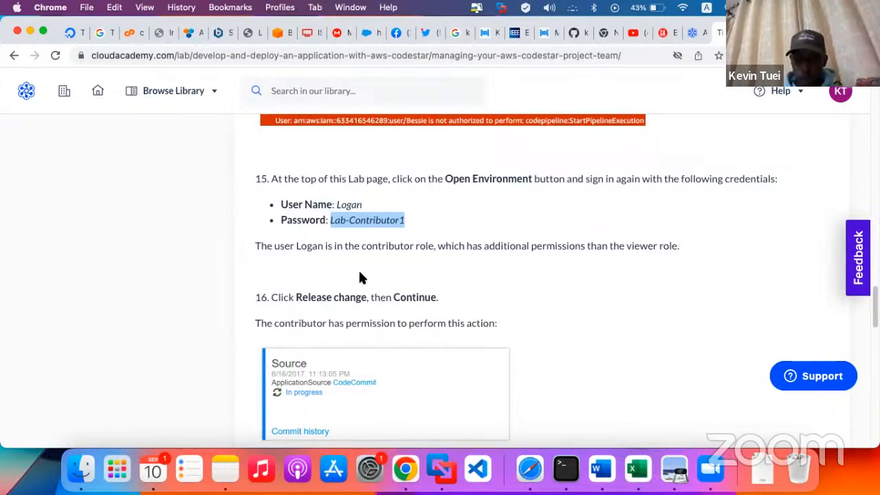
scroll(360, 277, "up", 5)
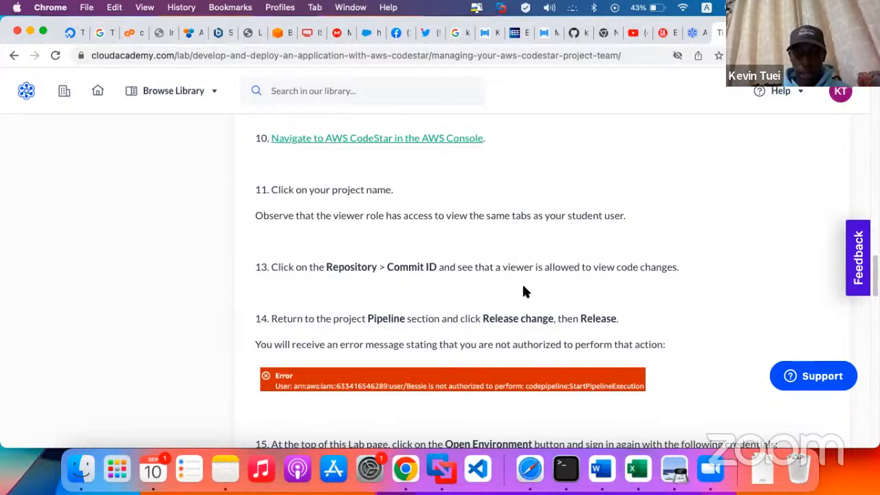
- Open CodeStar from the AWS console home and dismiss the browser's offer to save the password
left_click(450, 138)
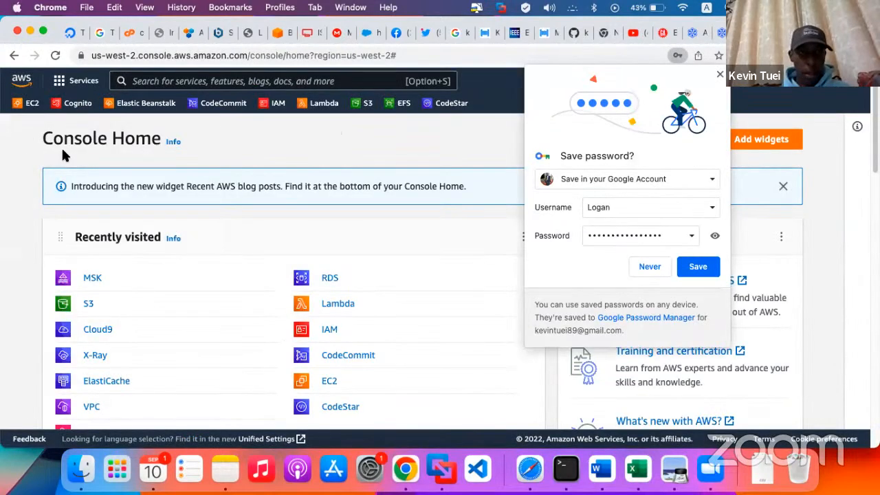
left_click(451, 103)
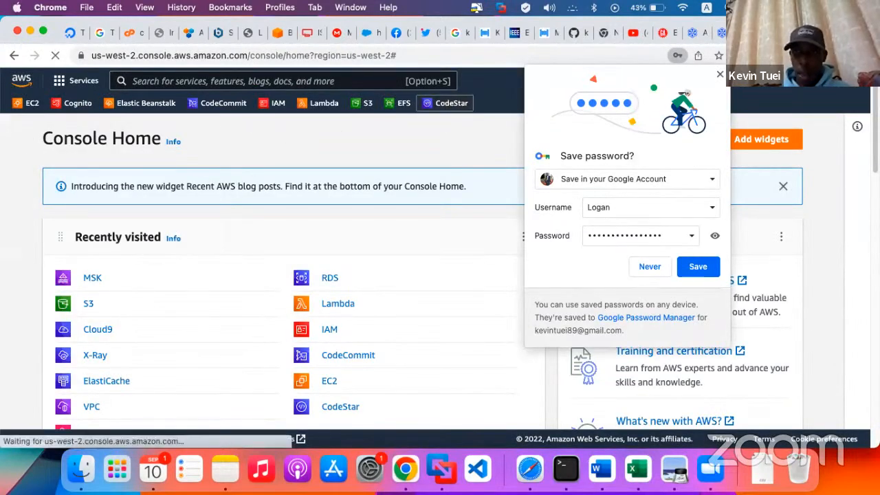
left_click(720, 74)
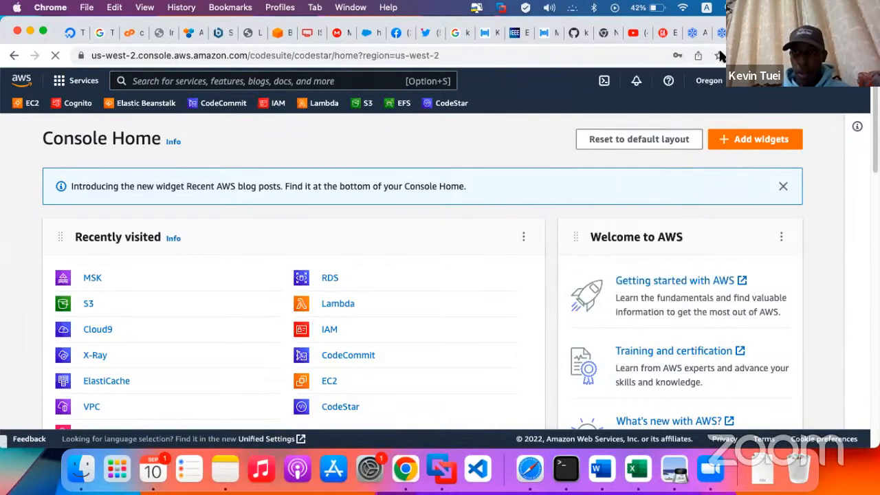
- Follow the AWS CodeStar link in lab instruction 10 and open the project's repository from the project list
left_click(720, 34)
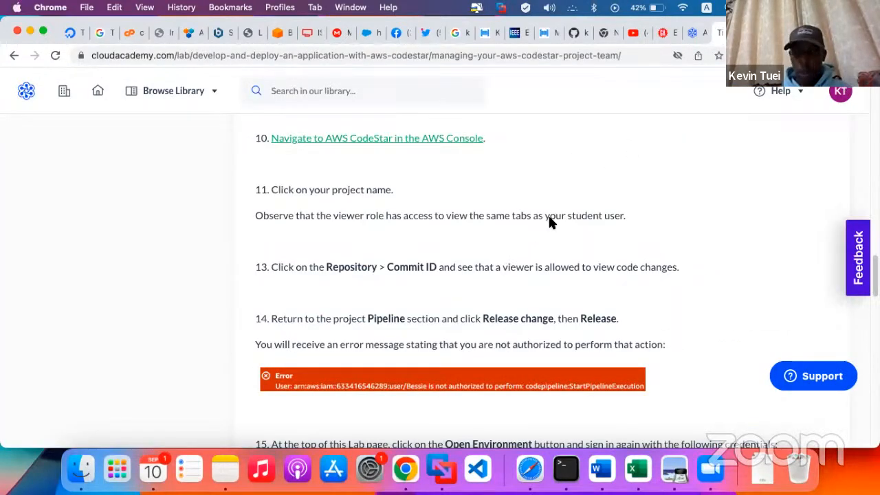
left_click(376, 138)
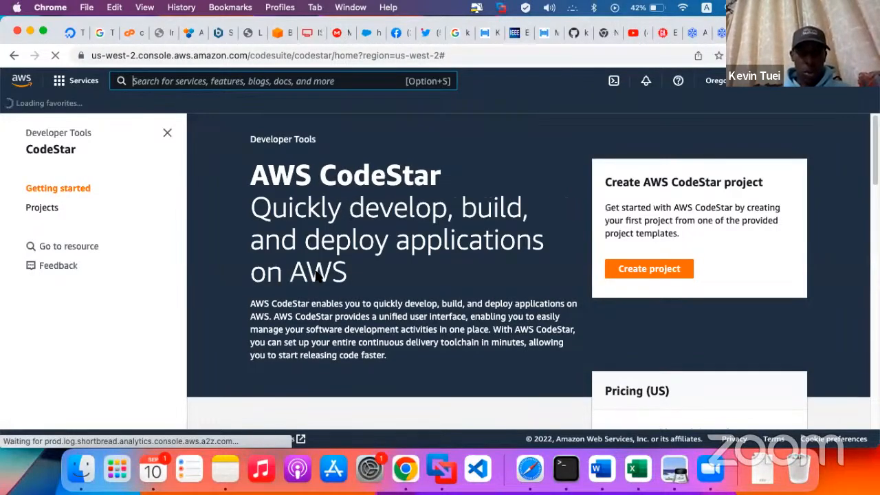
left_click(41, 207)
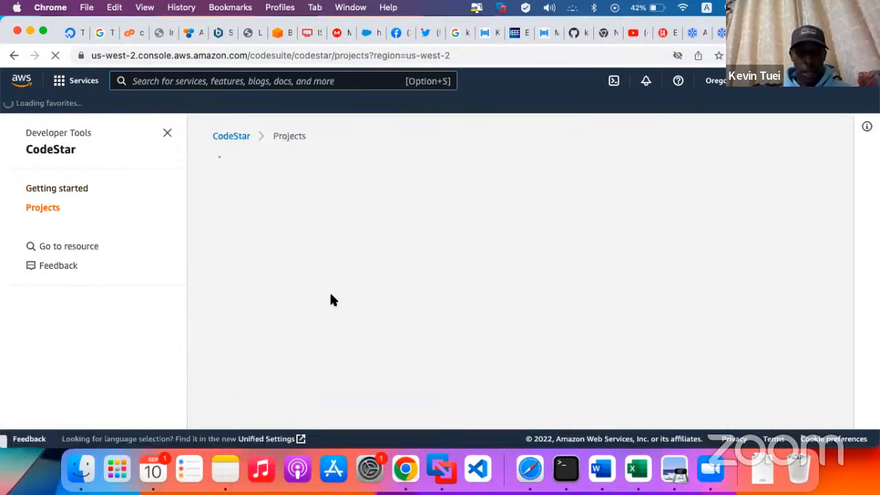
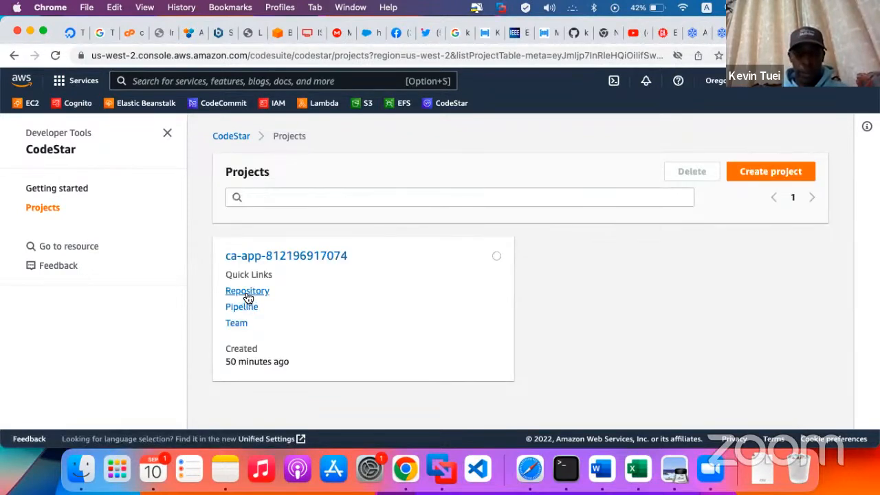
left_click(247, 293)
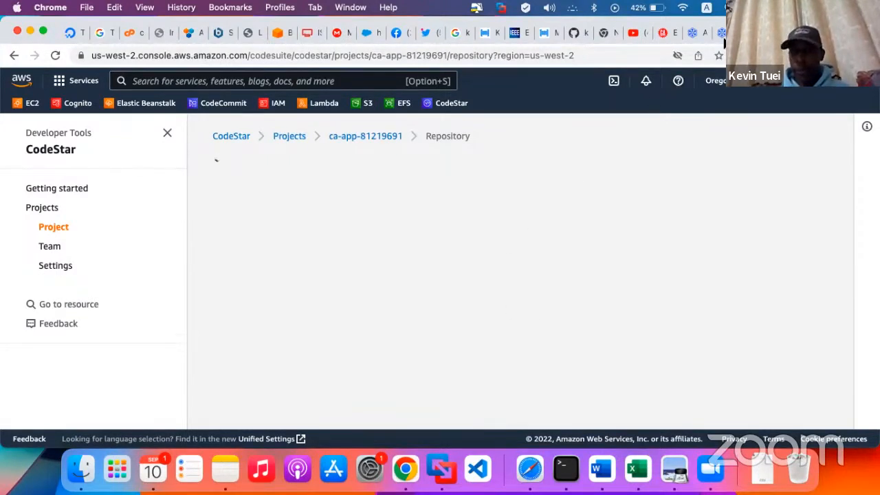
- Reread lab instructions 11 to 16 on viewing the repository and releasing a pipeline change
left_click(721, 33)
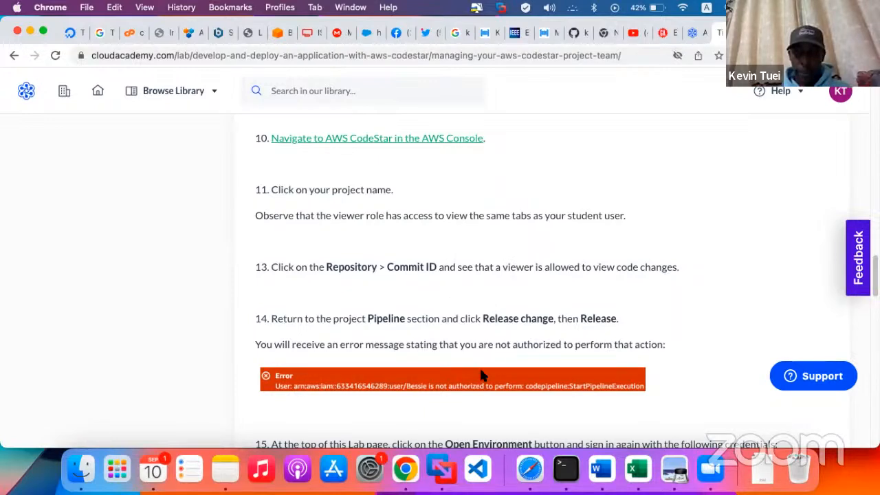
scroll(481, 375, "down", 2)
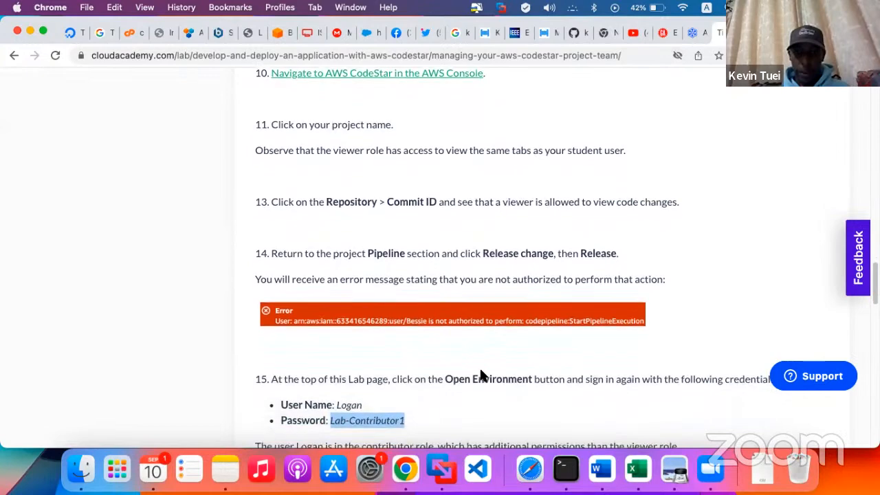
scroll(482, 375, "down", 2)
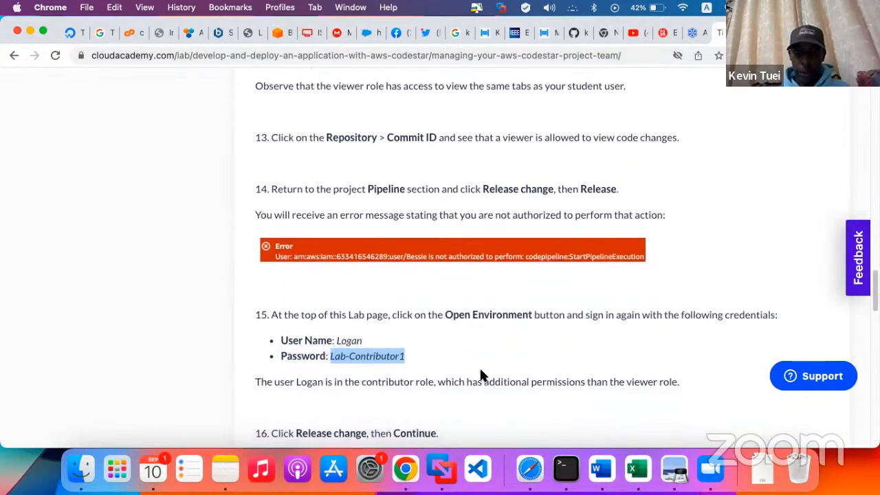
scroll(480, 372, "up", 1)
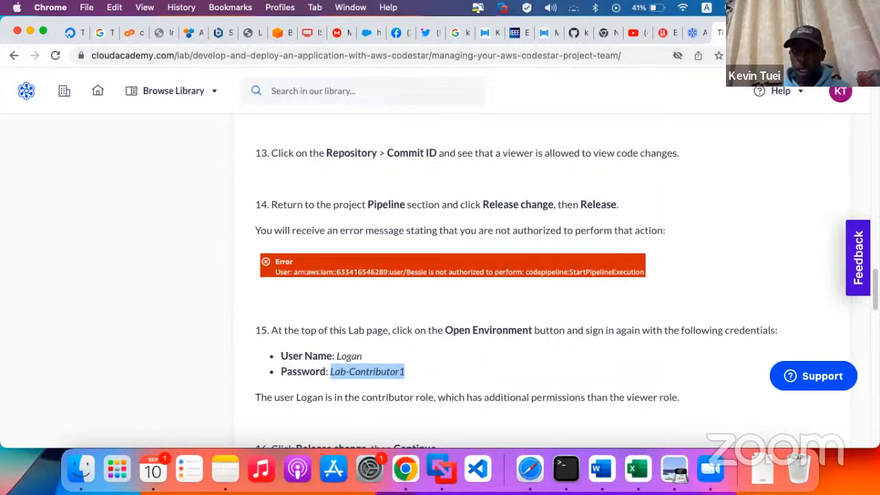
- Switch back to the CodeStar project and release the most recent change through its pipeline
key("super+grave")
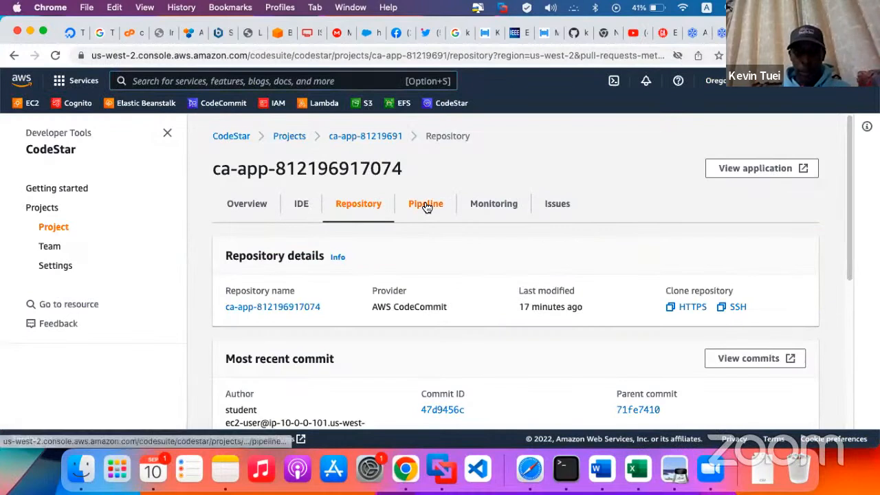
left_click(426, 206)
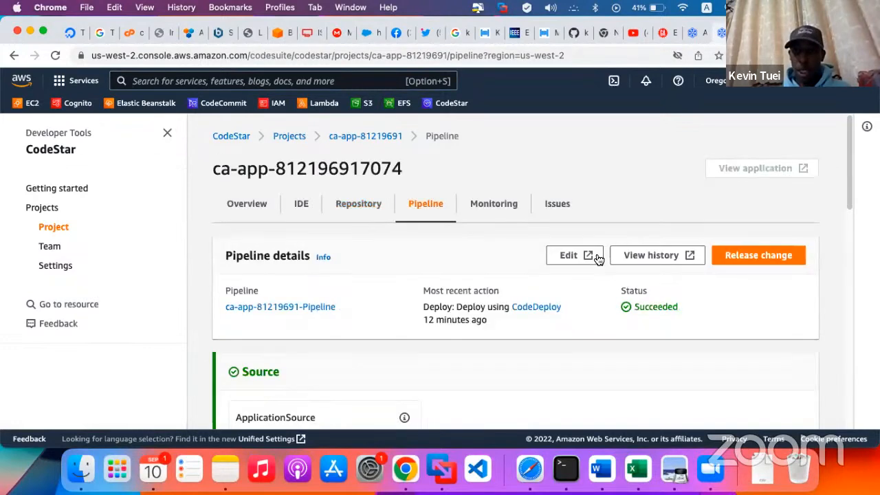
left_click(722, 260)
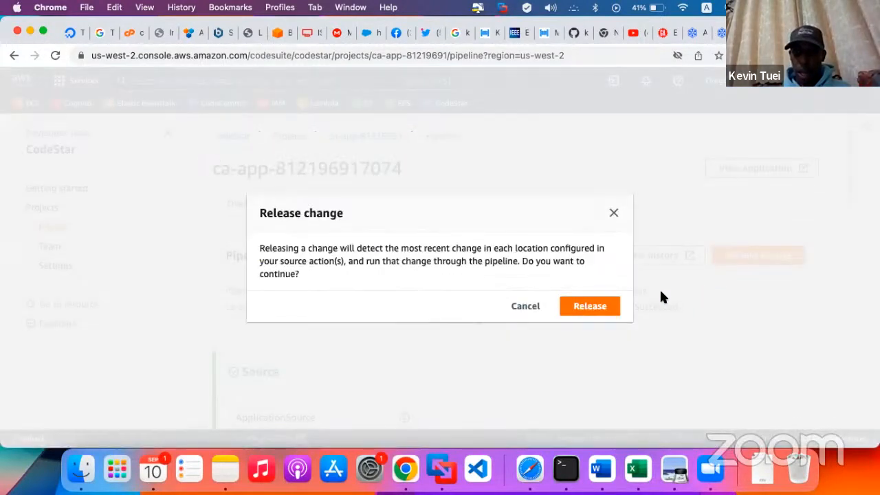
left_click(591, 313)
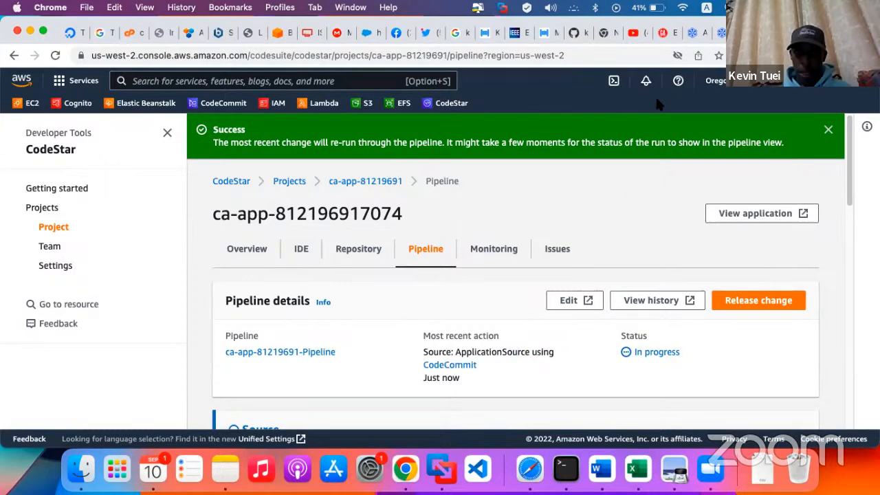
- Return to the lab page and read instructions 14 to 17 on the contributor's release and team permissions
left_click(718, 33)
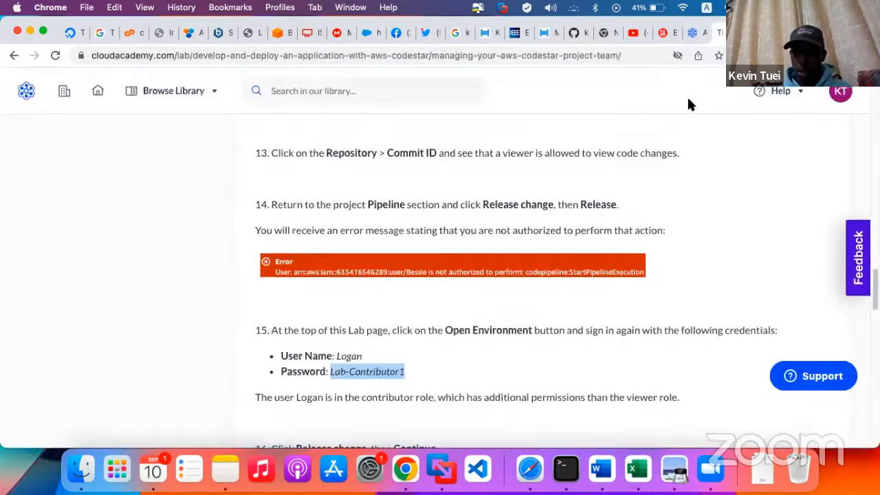
scroll(529, 344, "down", 1)
scroll(530, 348, "down", 4)
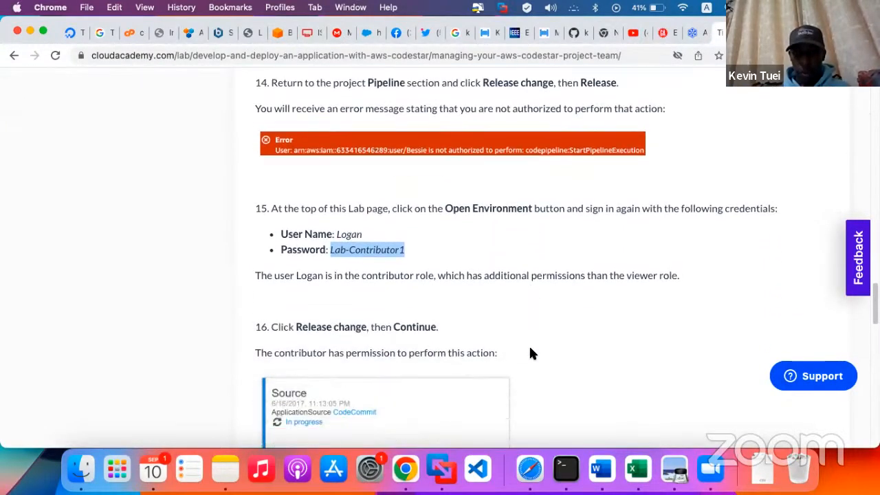
scroll(531, 351, "down", 1)
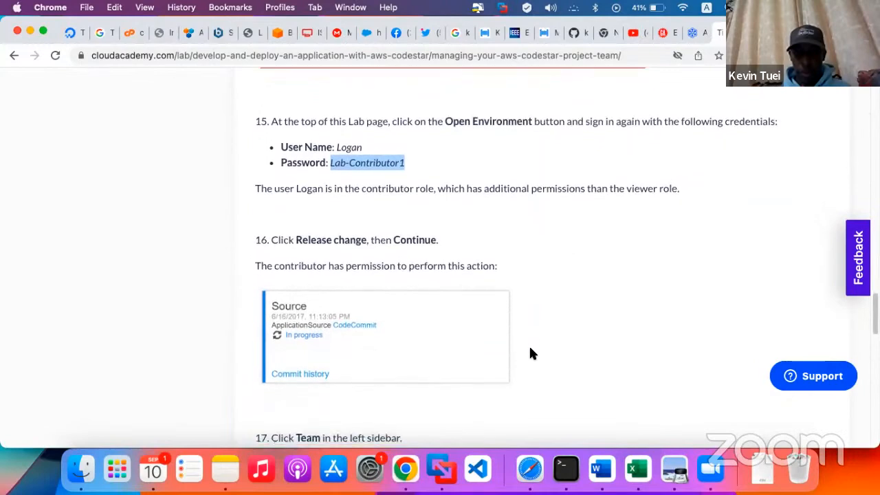
scroll(530, 354, "down", 5)
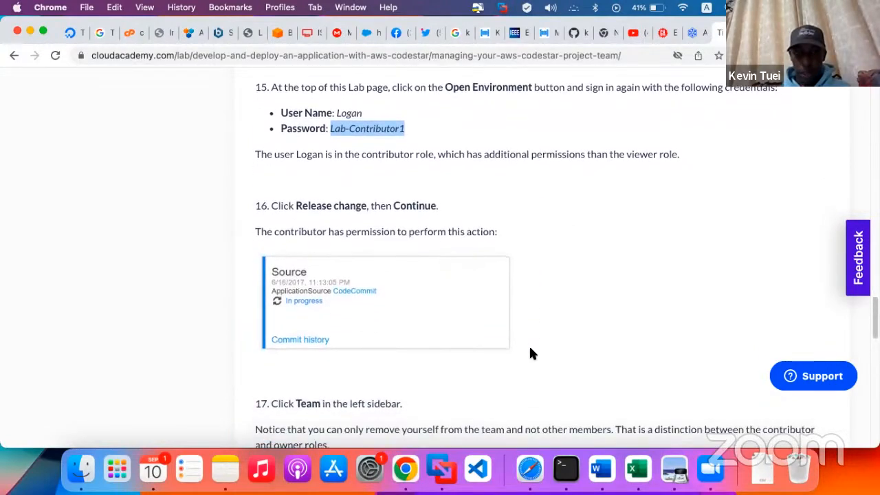
- Finish reading lab instructions 17 and 18 and the summary, and advance to the Cleaning Up Your AWS CodeStar Project lab step
scroll(530, 353, "down", 3)
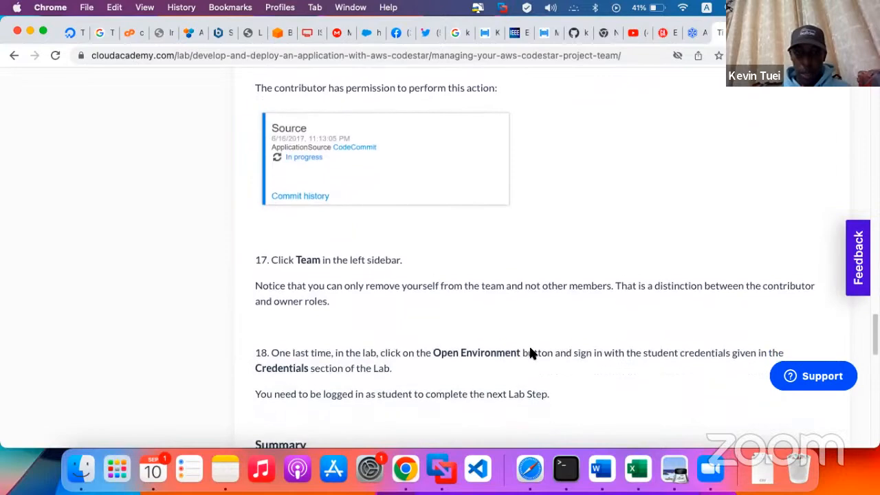
scroll(530, 353, "down", 3)
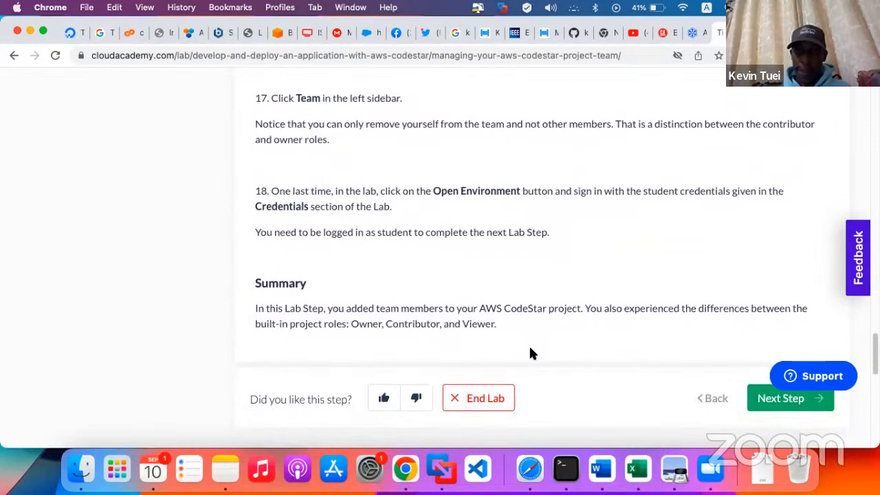
scroll(530, 353, "down", 1)
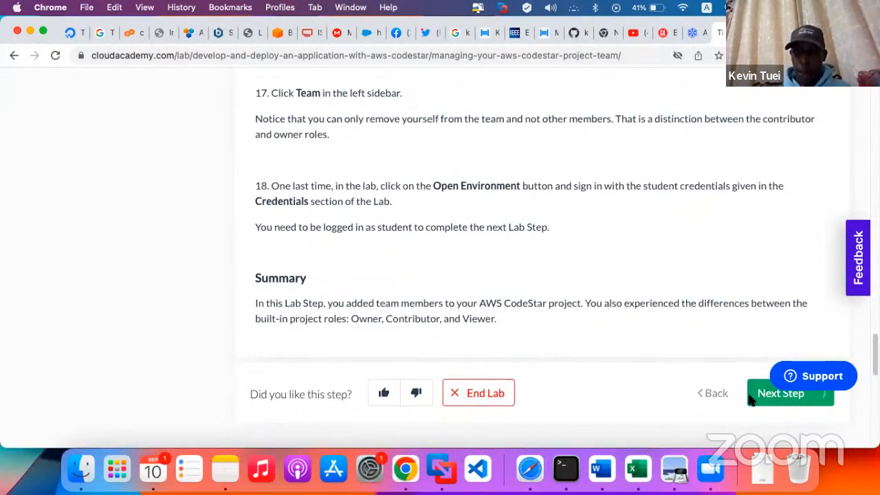
scroll(560, 301, "up", 10)
scroll(560, 301, "up", 20)
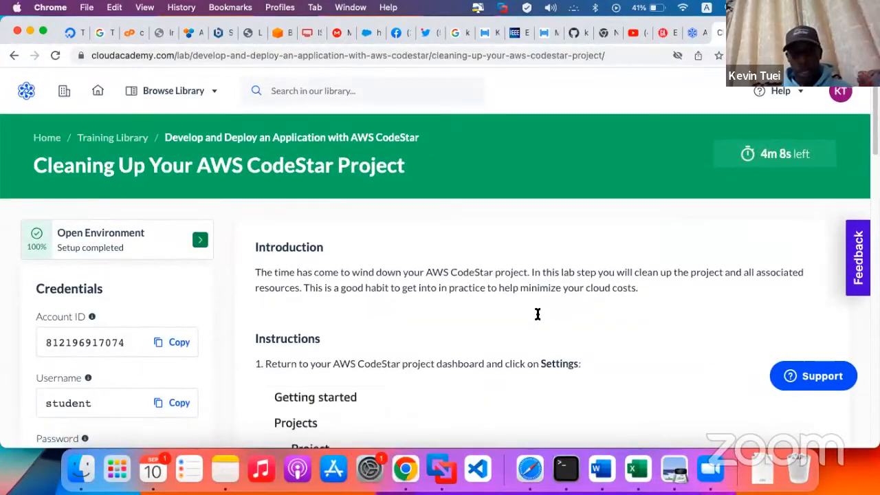
- Read cleanup instructions 1 to 4 on deleting the CodeStar project and its resources
scroll(537, 315, "down", 4)
scroll(538, 318, "down", 3)
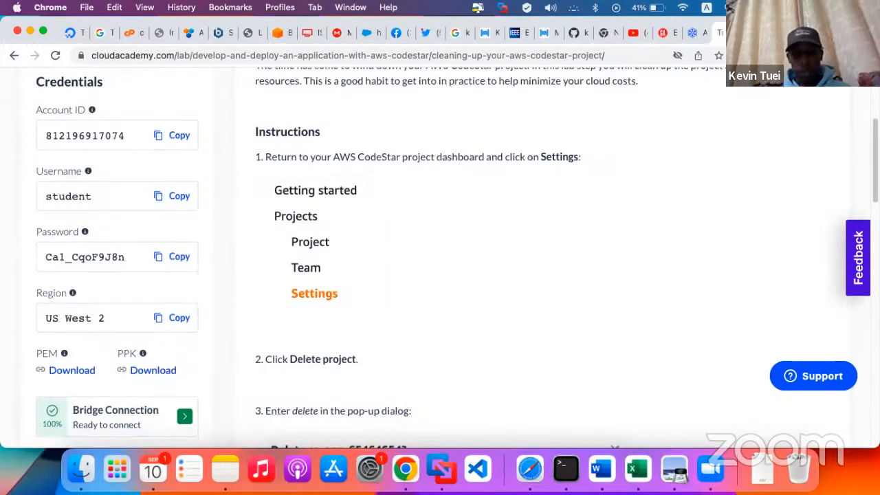
scroll(662, 182, "down", 6)
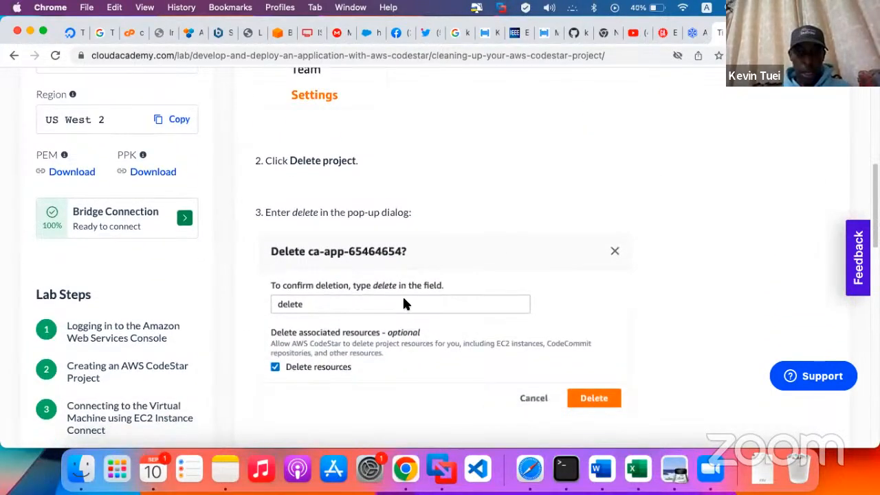
scroll(405, 304, "down", 6)
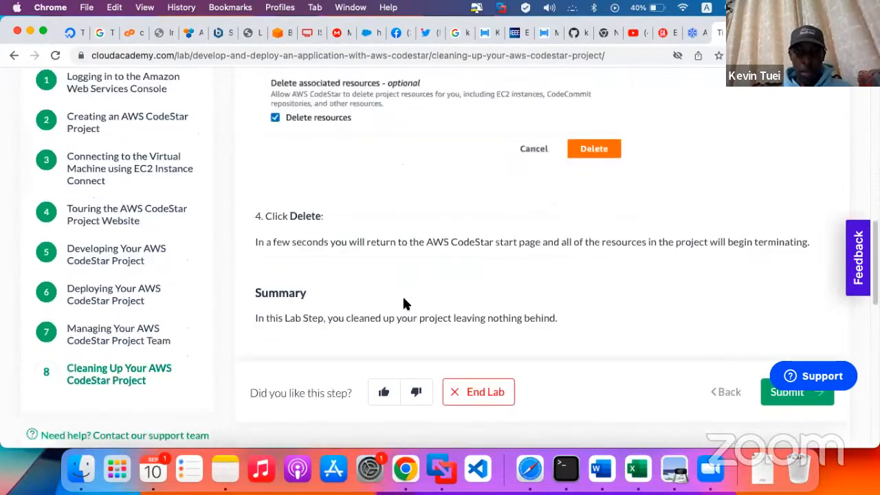
- Reload the signed-out CodeStar team page on the other desktop, then close it and return to the lab page
key("ctrl+Up")
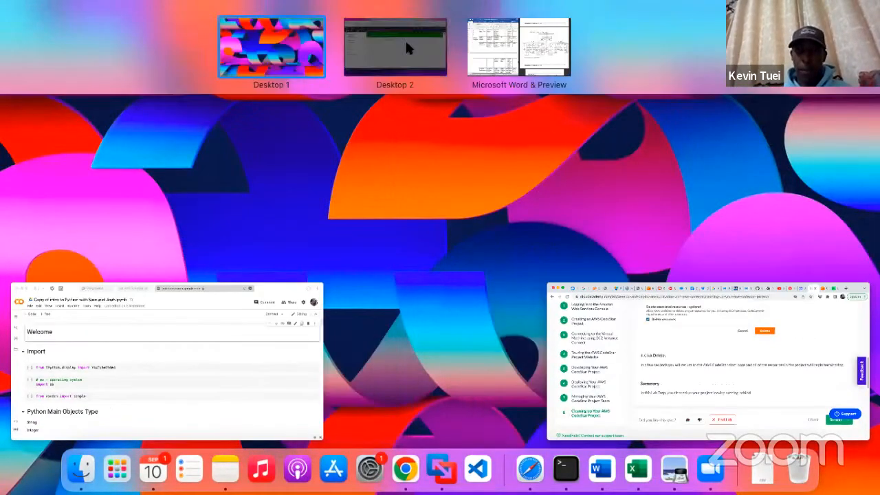
left_click(405, 39)
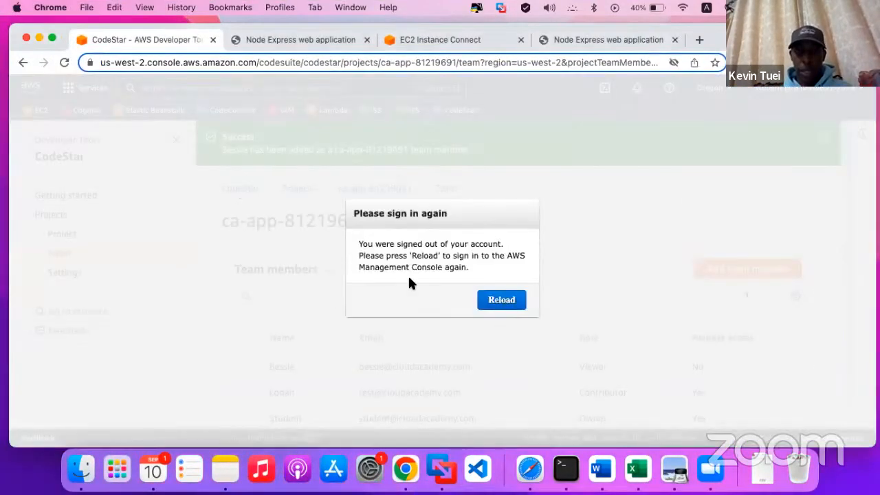
left_click(507, 311)
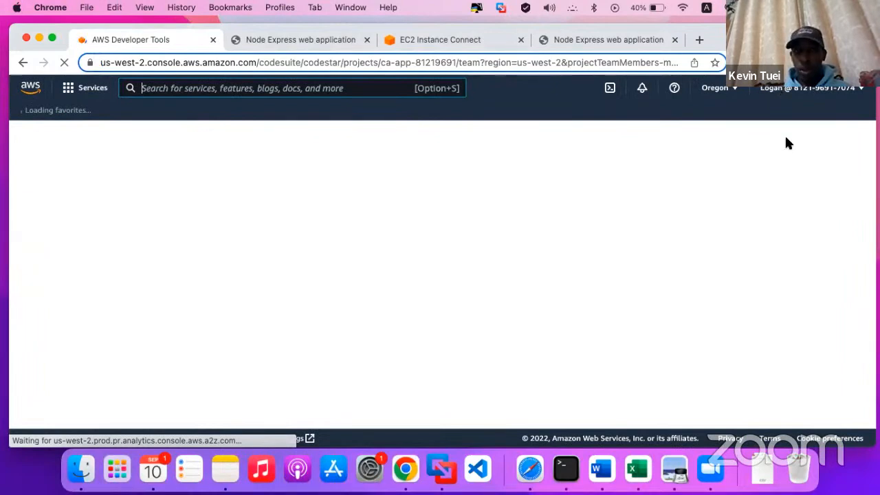
left_click(783, 89)
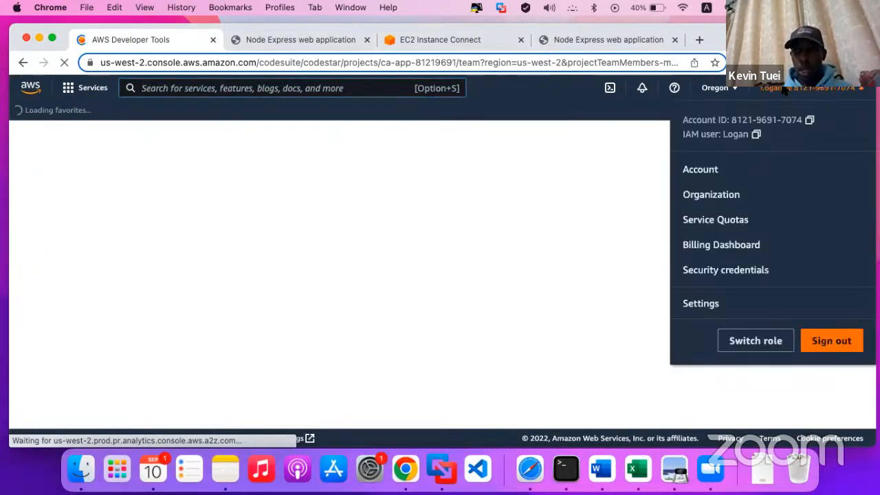
left_click(451, 172)
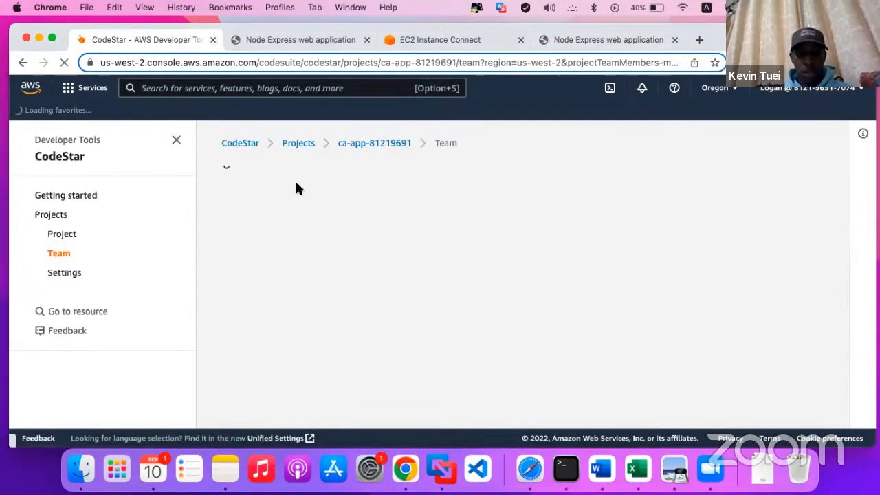
key("ctrl+Right")
key("ctrl+Up")
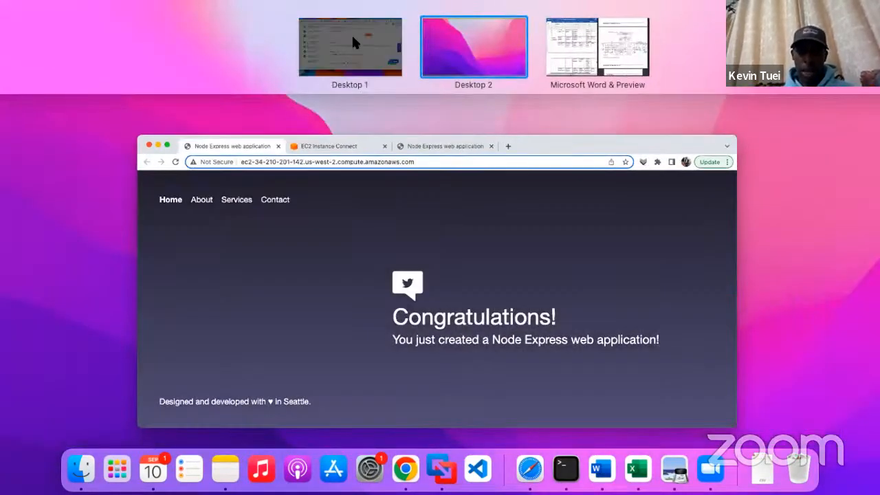
left_click(353, 40)
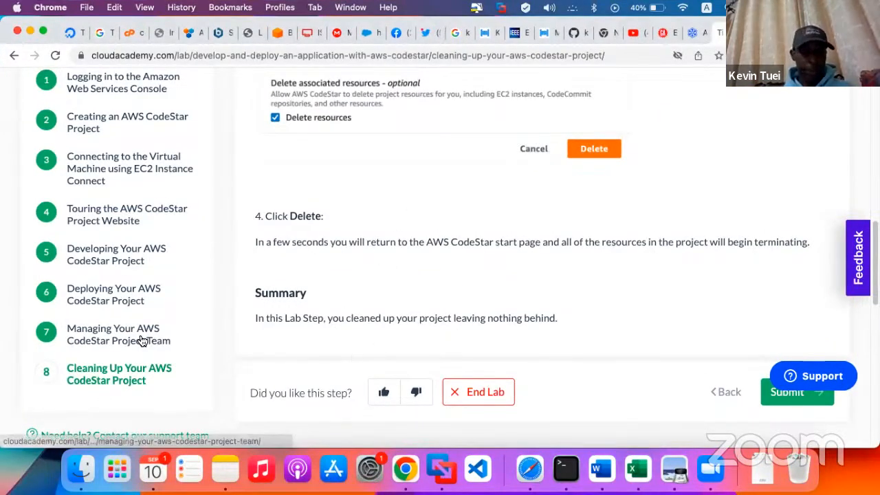
- Open the lab environment's AWS sign-in page and copy the student password from the lab credentials
scroll(139, 337, "up", 10)
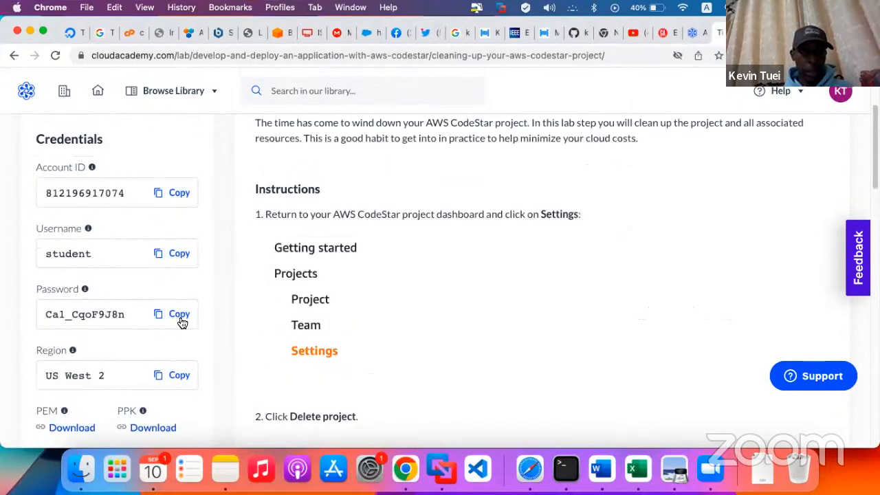
scroll(181, 322, "up", 5)
left_click(151, 257)
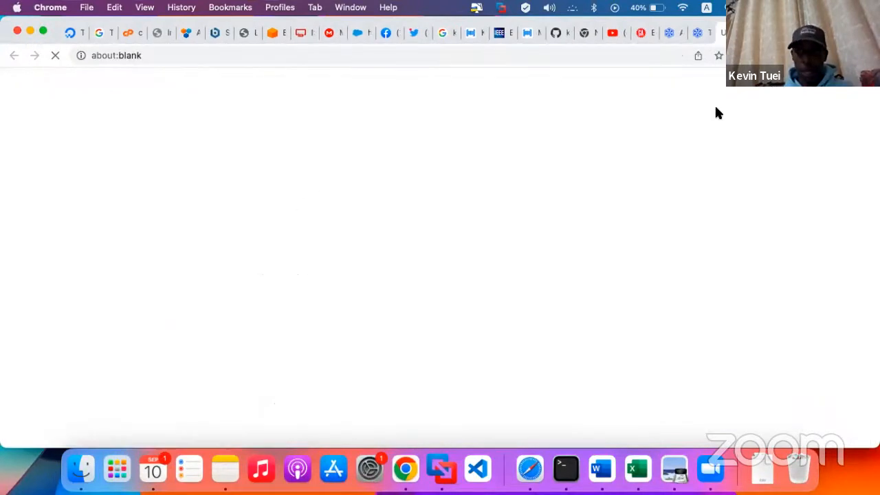
left_click(716, 38)
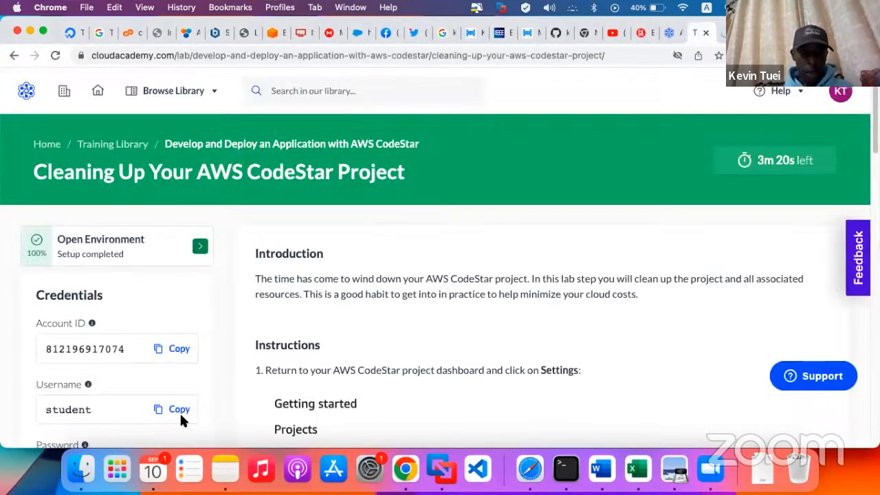
scroll(180, 412, "down", 3)
left_click(175, 384)
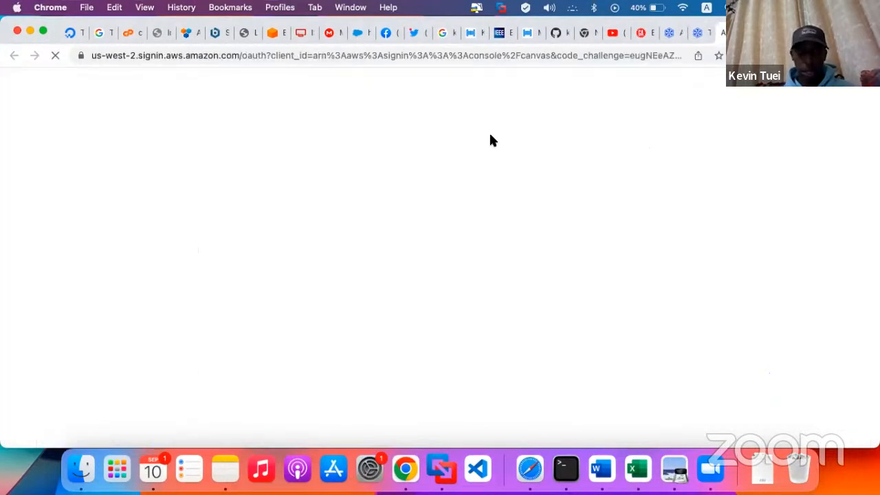
- Sign in to AWS as the IAM user student, pasting the copied account password
left_click(223, 253)
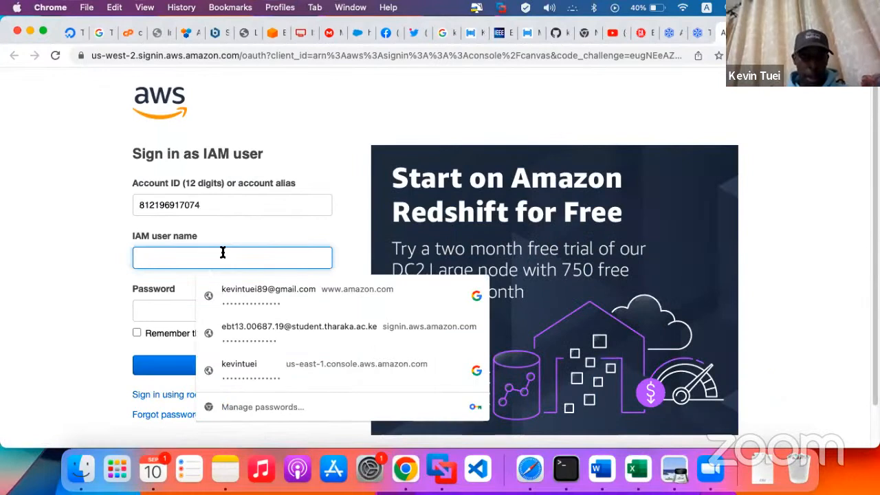
type("st")
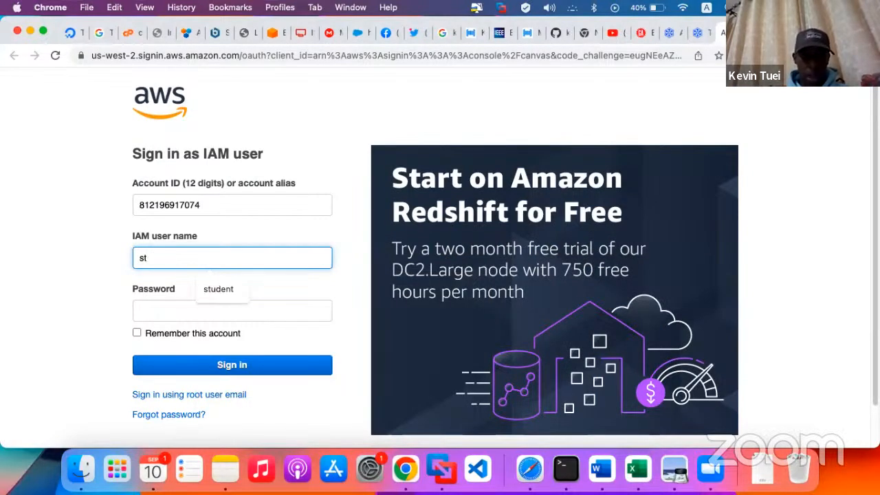
type("udent")
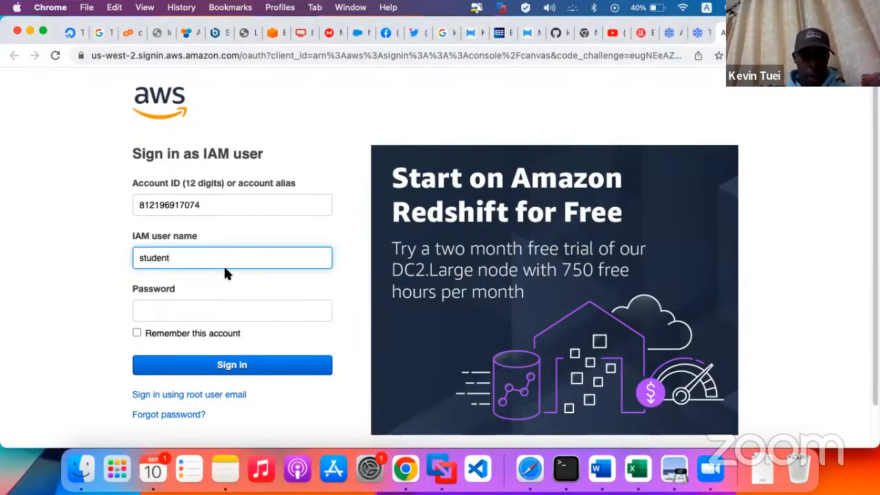
left_click(204, 312)
key("super+v")
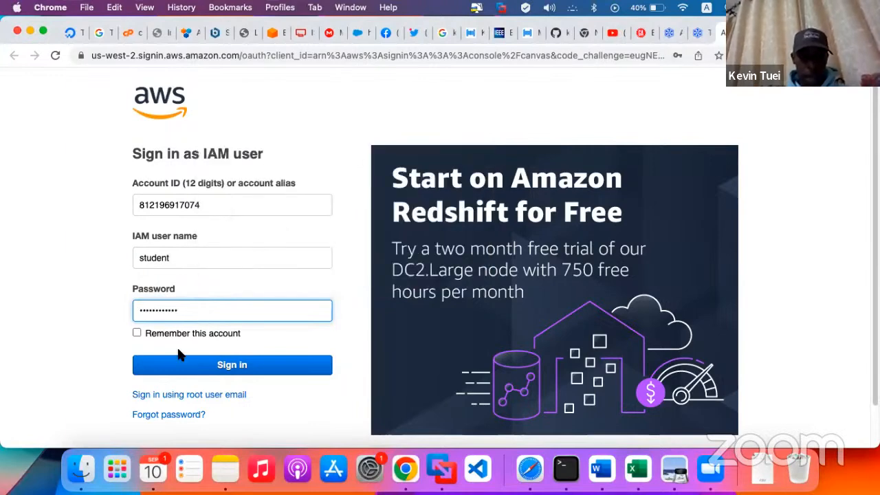
left_click(209, 370)
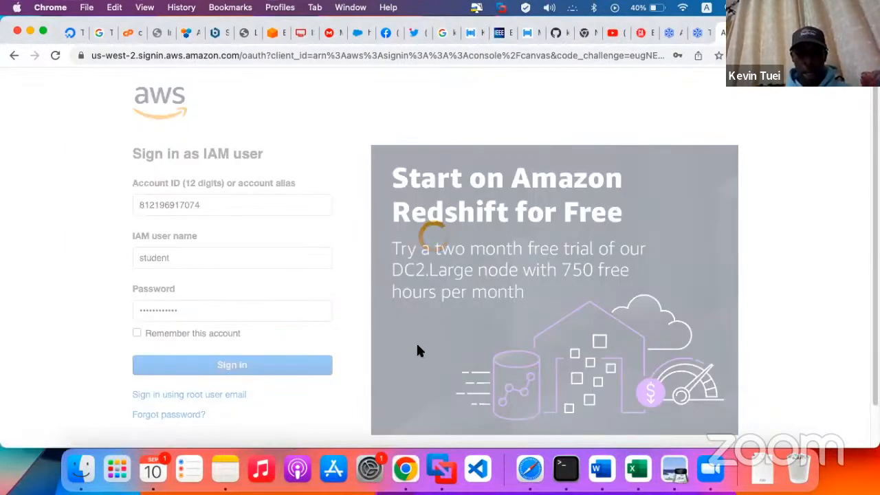
- Return to the lab page and reread the cleanup instructions for deleting the project together with its resources
left_click(697, 34)
scroll(477, 307, "down", 5)
scroll(477, 308, "down", 2)
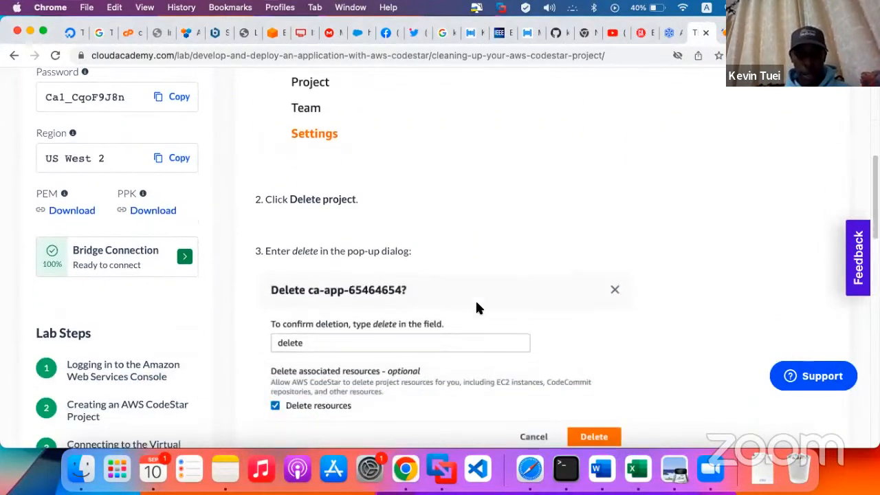
scroll(461, 317, "down", 1)
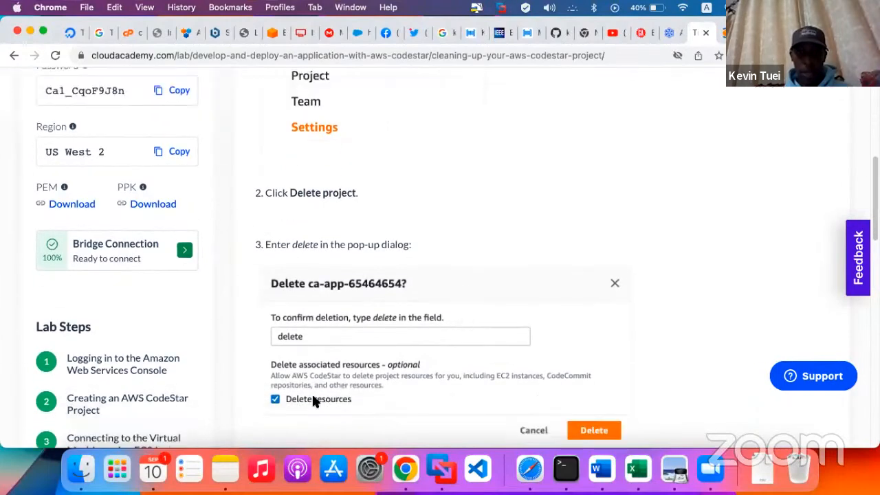
scroll(337, 406, "down", 5)
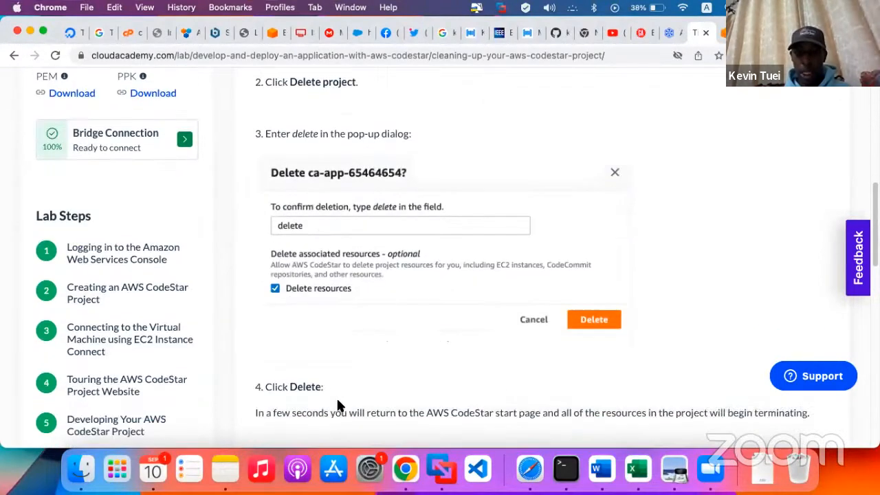
scroll(351, 379, "down", 7)
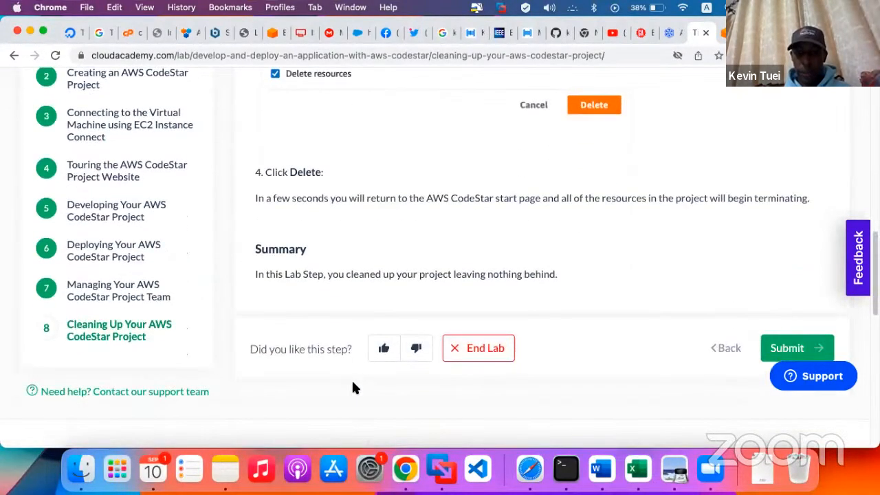
- Open the CodeStar service from the AWS console home, checking the lab page while it loads
left_click(723, 33)
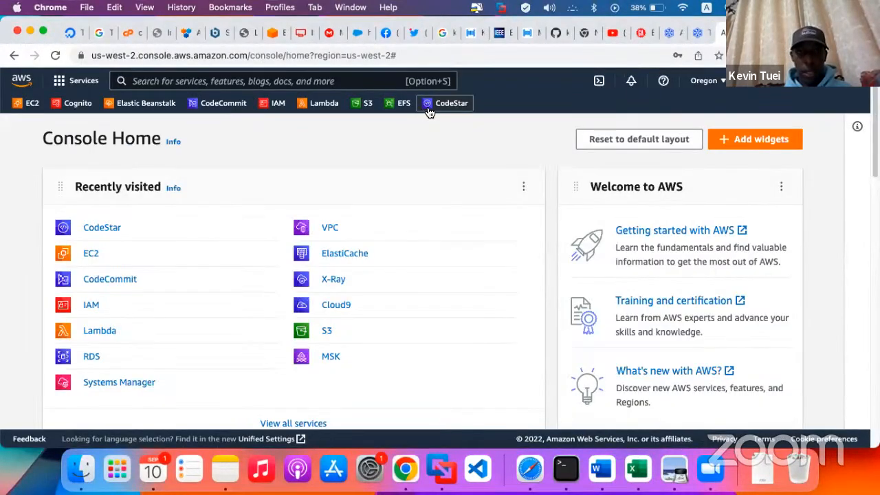
left_click(451, 102)
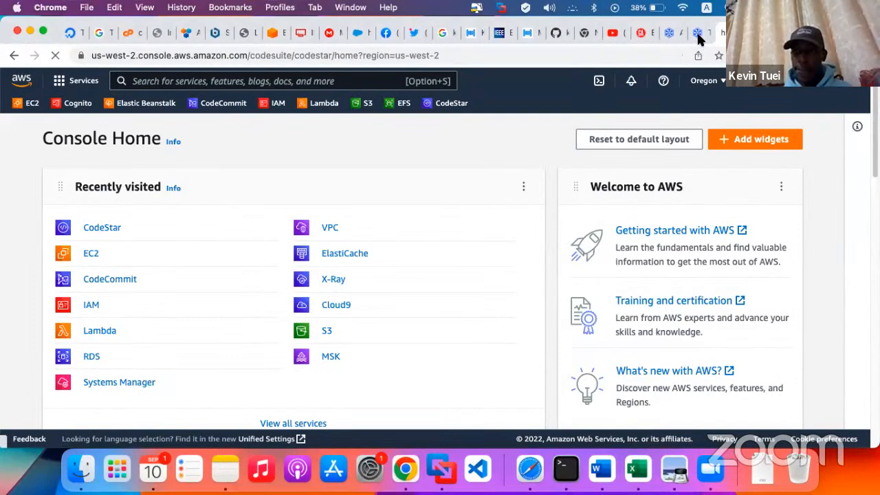
left_click(699, 34)
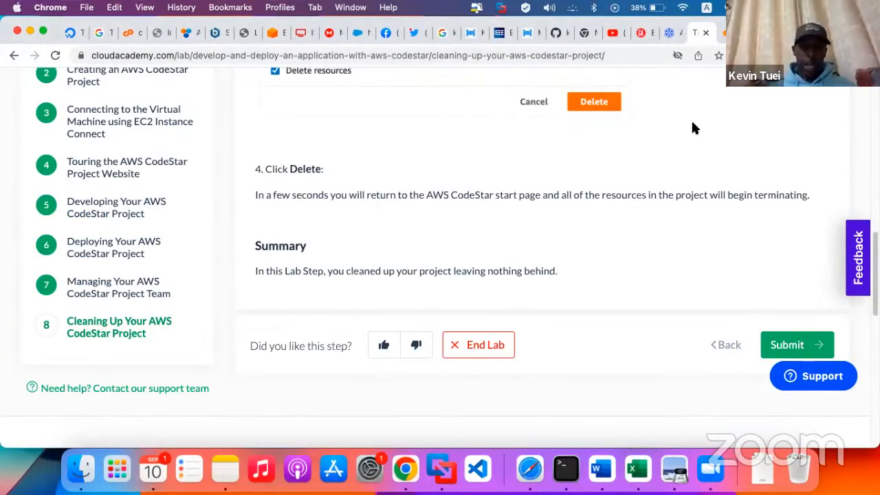
scroll(580, 56, "up", 12)
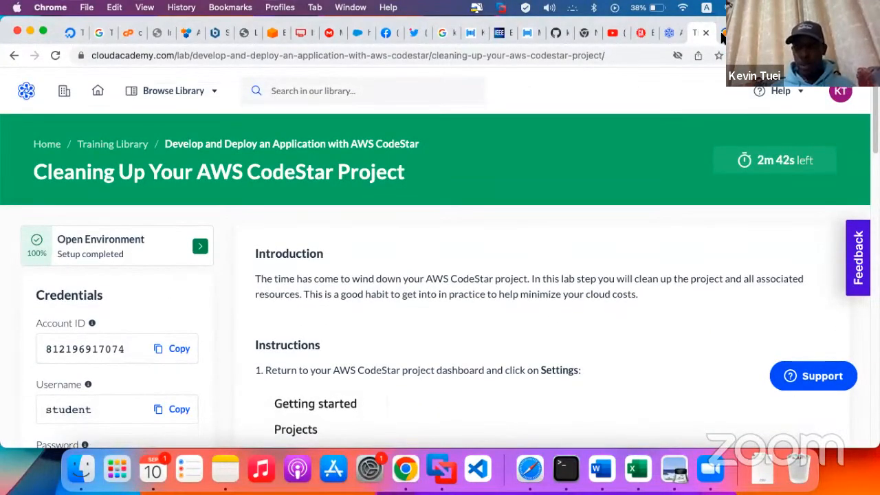
key("ctrl+Tab")
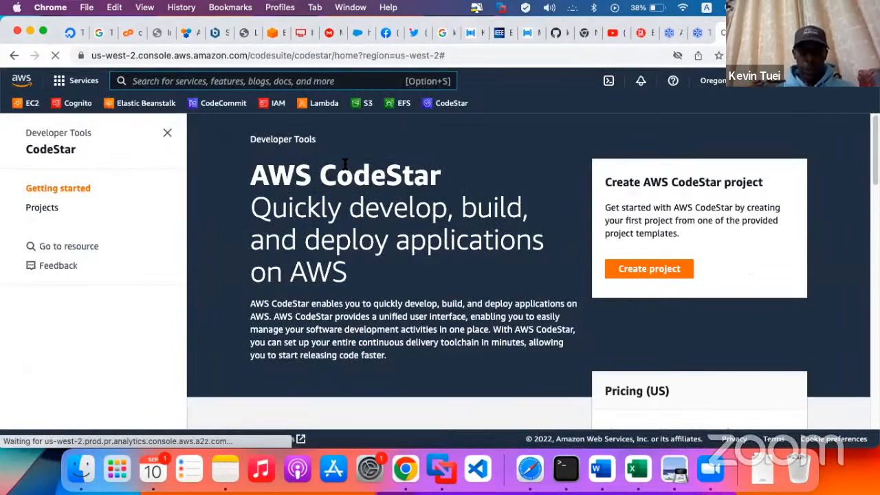
- Delete the ca-app project from the CodeStar projects list with its associated resources, confirming with the word "delete"
left_click(48, 205)
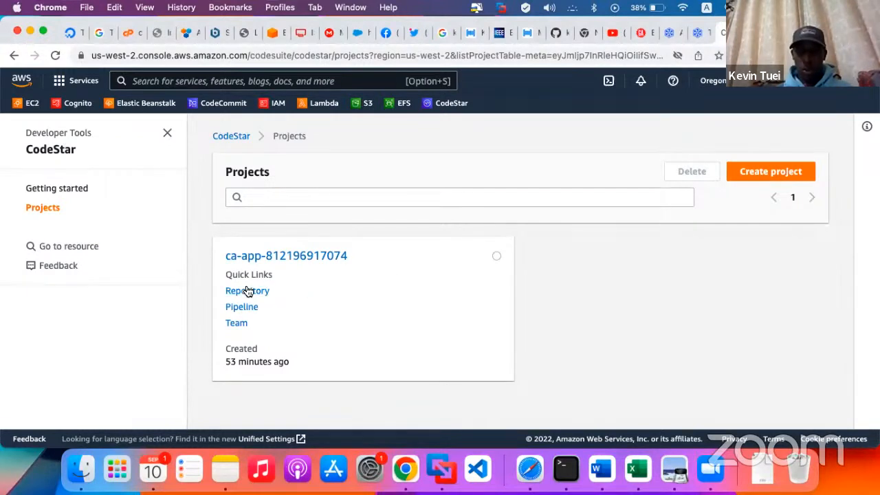
left_click(497, 257)
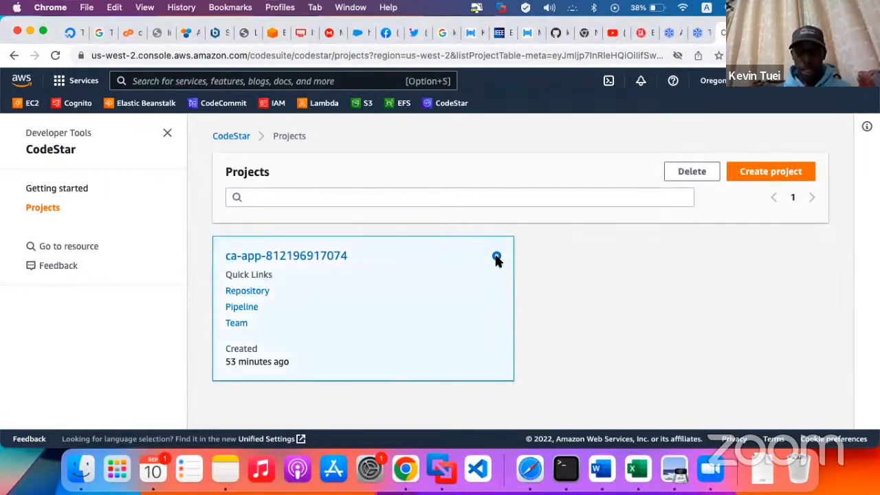
left_click(690, 172)
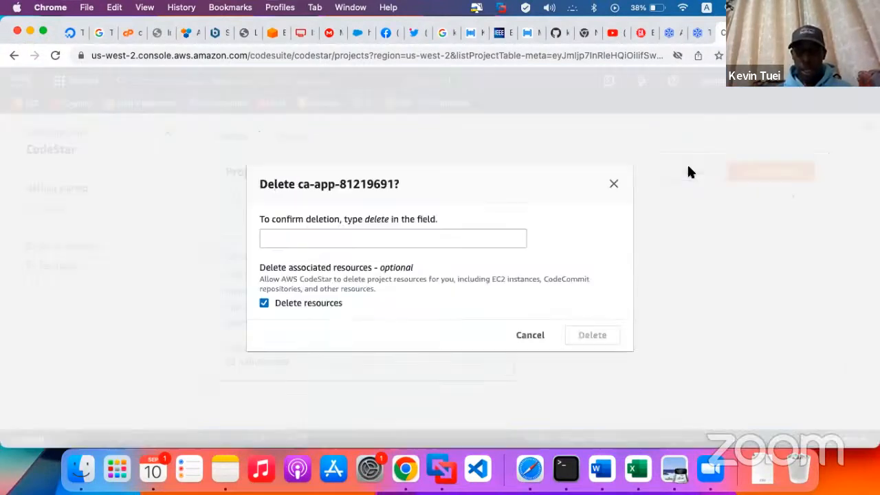
left_click(400, 239)
type("delete")
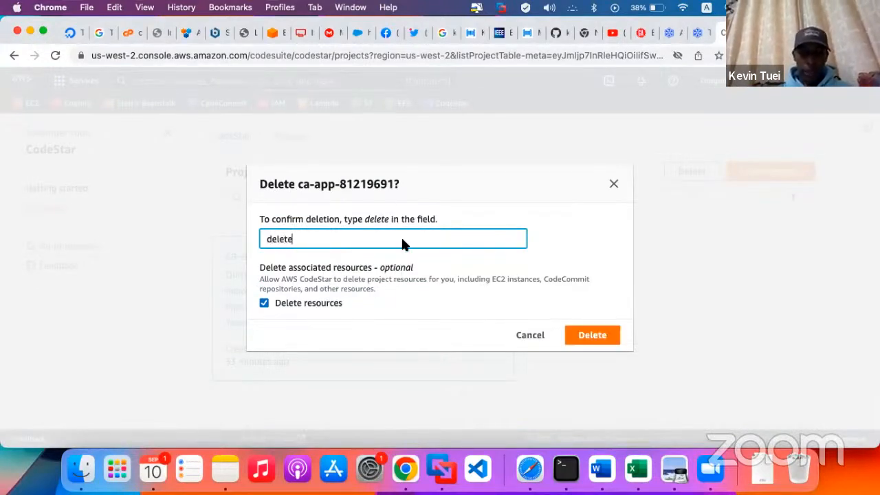
left_click(593, 338)
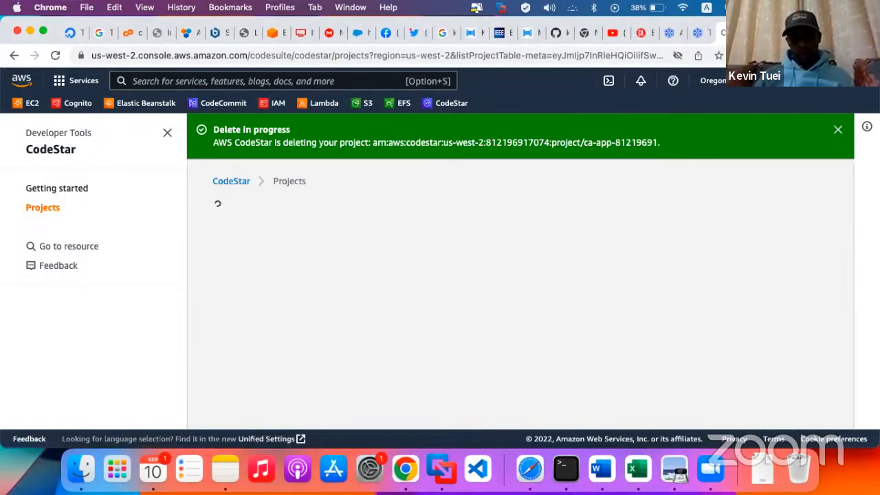
- Close the signed-out CodeStar pipeline page and check the deletion progress in the projects list
left_click(667, 33)
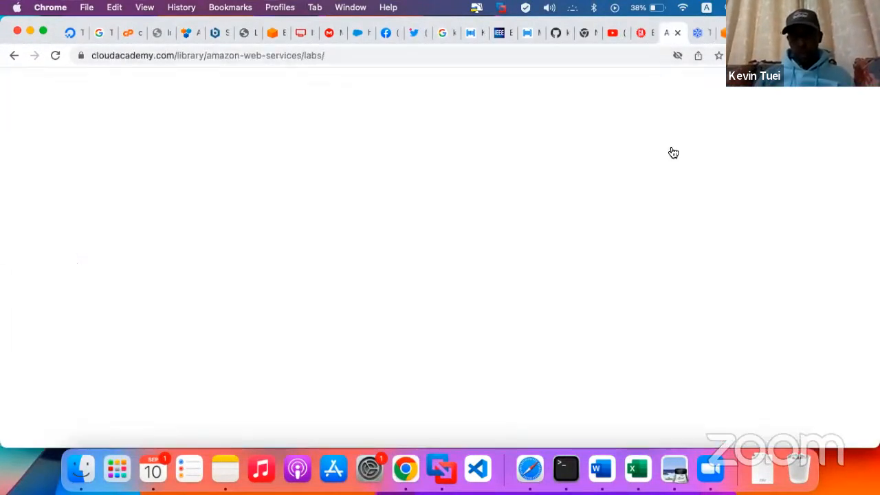
left_click(702, 33)
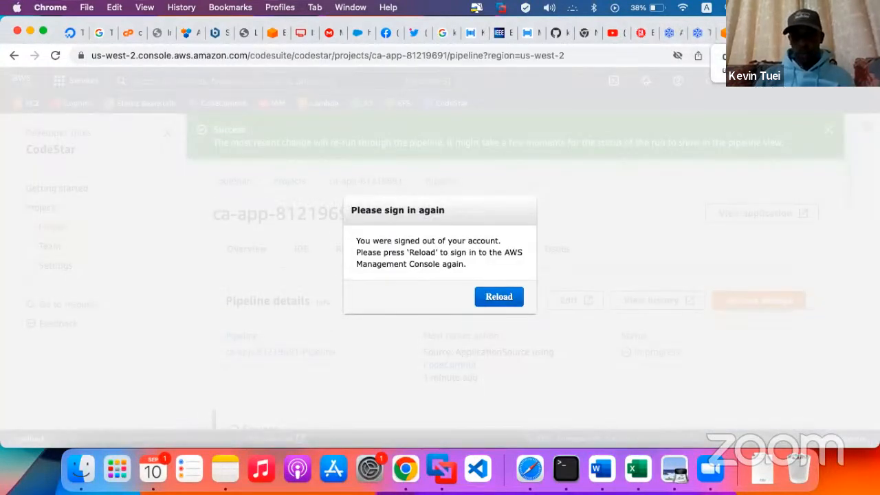
left_click(722, 34)
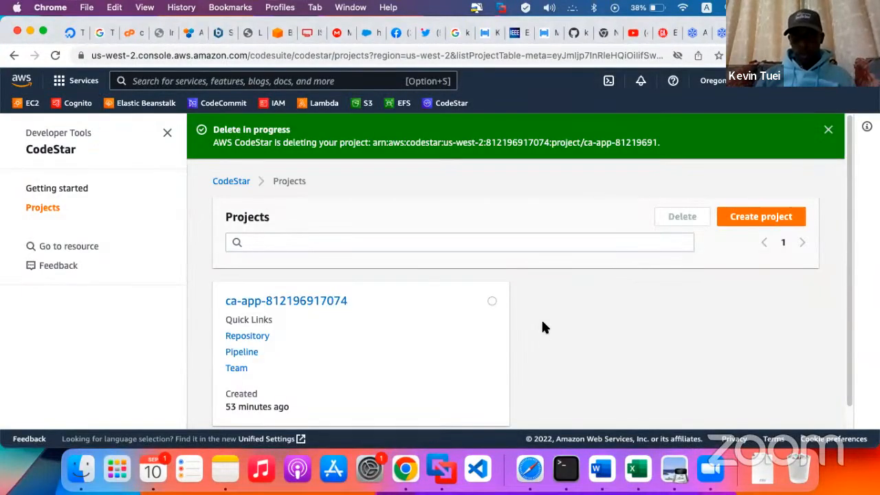
scroll(543, 324, "down", 1)
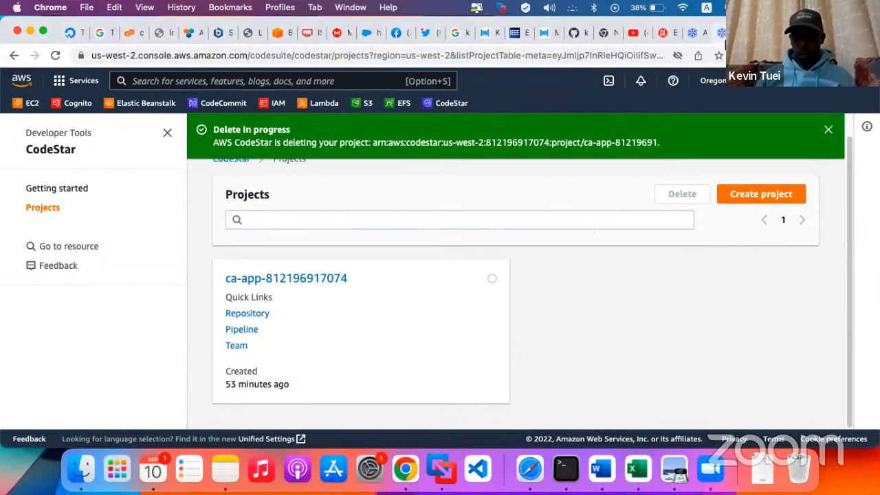
- Return to the lab's "Cleaning Up Your AWS CodeStar Project" page and submit this final step to complete the lab
left_click(722, 34)
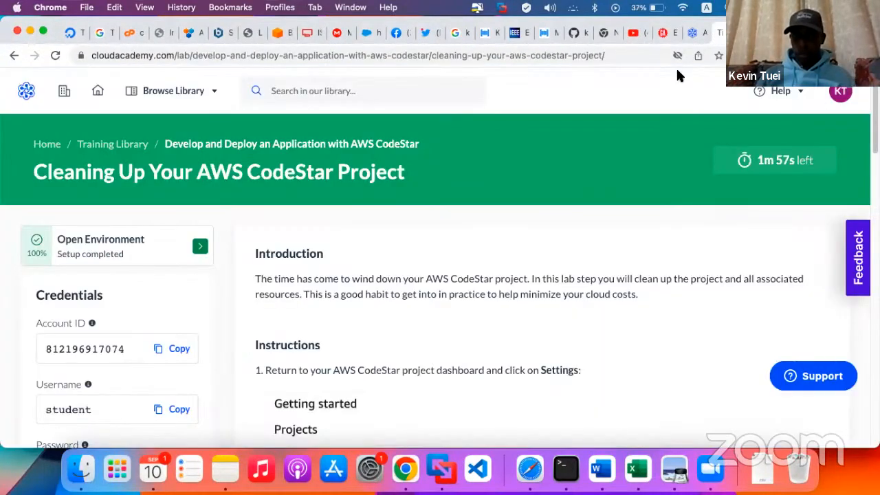
scroll(589, 350, "down", 15)
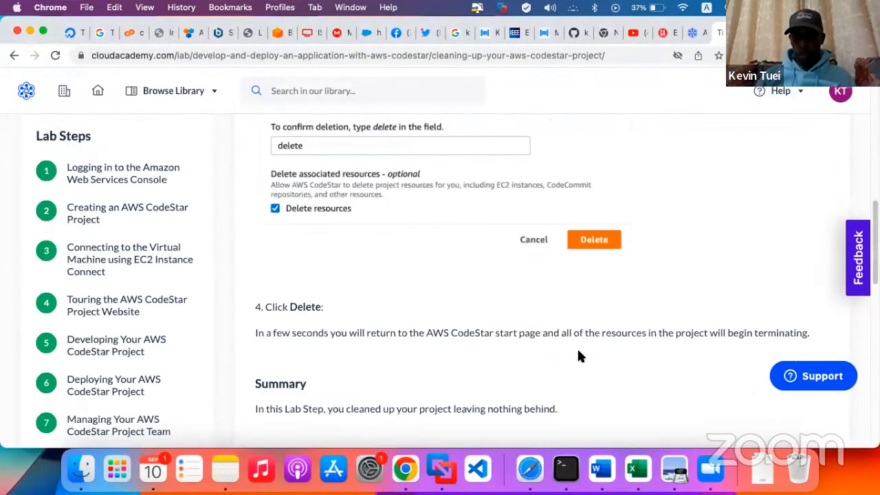
scroll(577, 344, "down", 10)
scroll(570, 300, "up", 10)
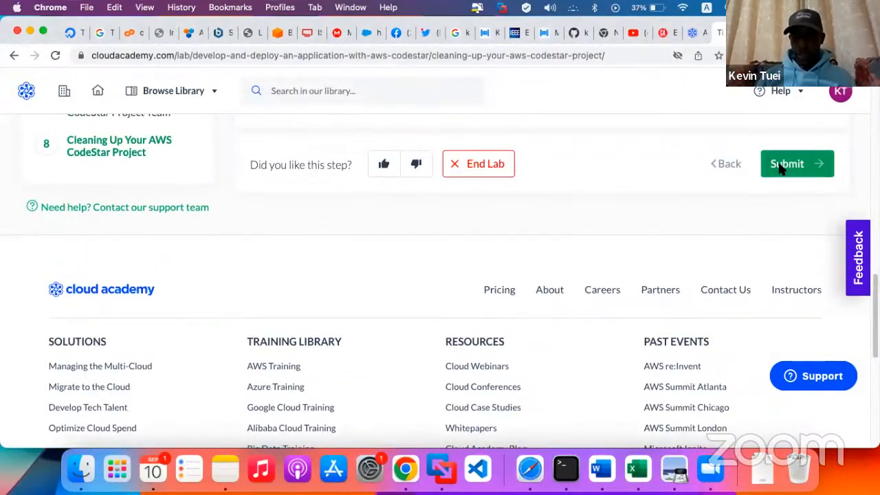
left_click(780, 168)
scroll(619, 238, "up", 8)
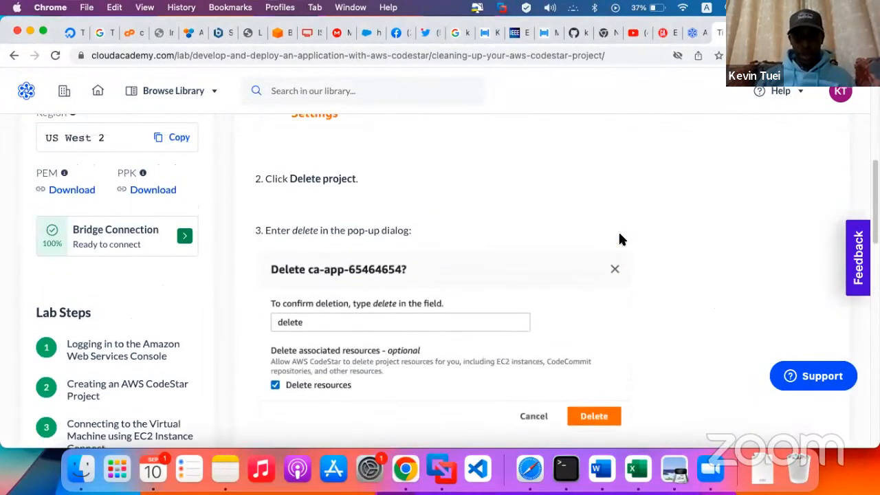
scroll(619, 239, "up", 3)
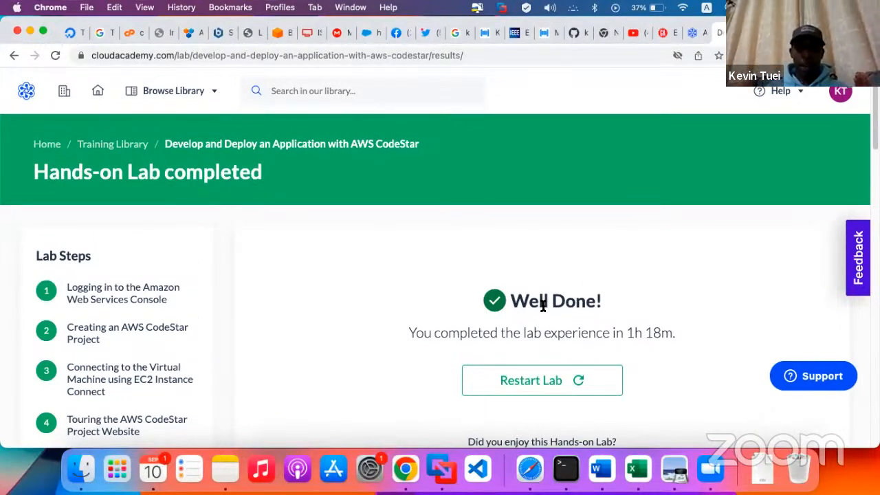
- Review the lab results page, covering the completed steps, updated skill scores, assessment feedback and recommended hands-on labs
scroll(543, 306, "down", 3)
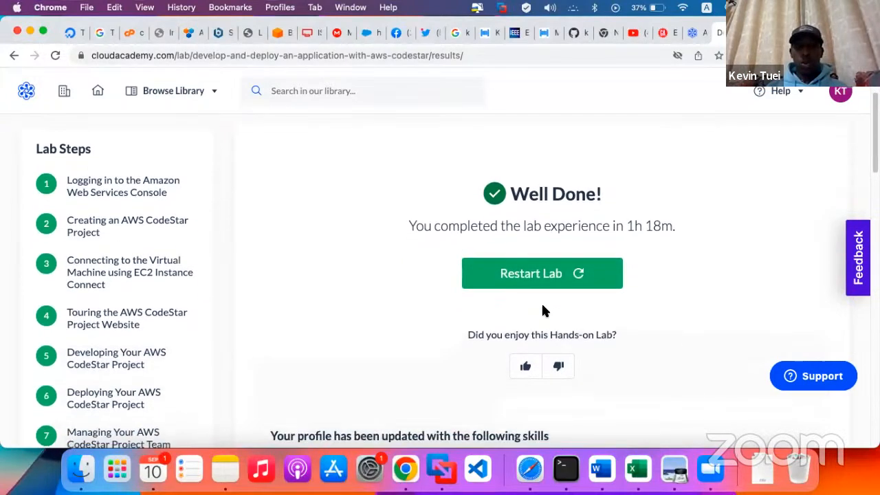
scroll(543, 310, "down", 1)
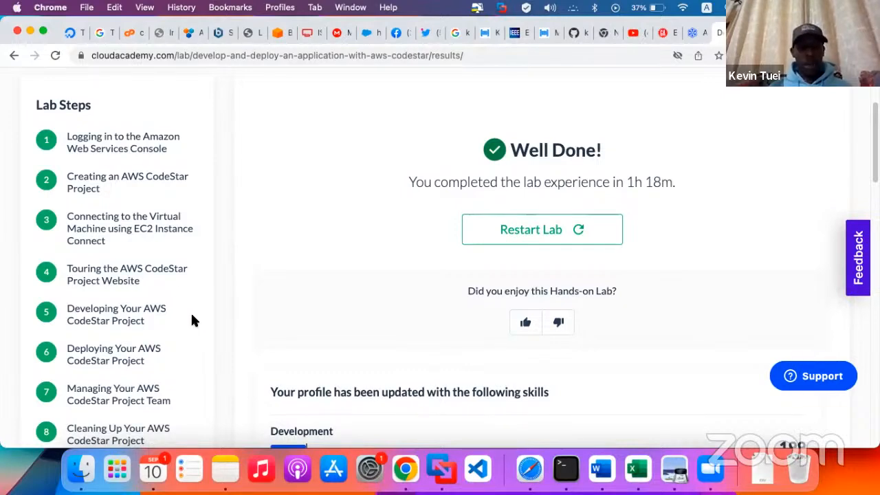
scroll(193, 320, "down", 2)
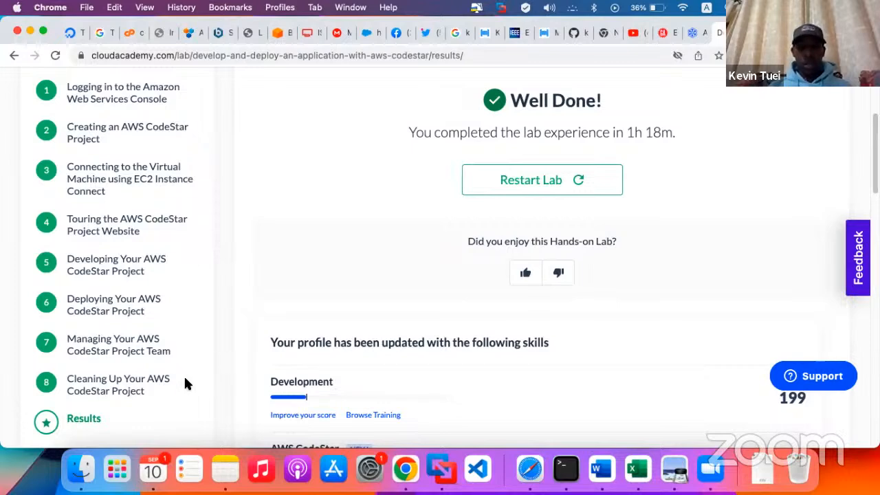
scroll(405, 380, "down", 3)
scroll(406, 381, "down", 2)
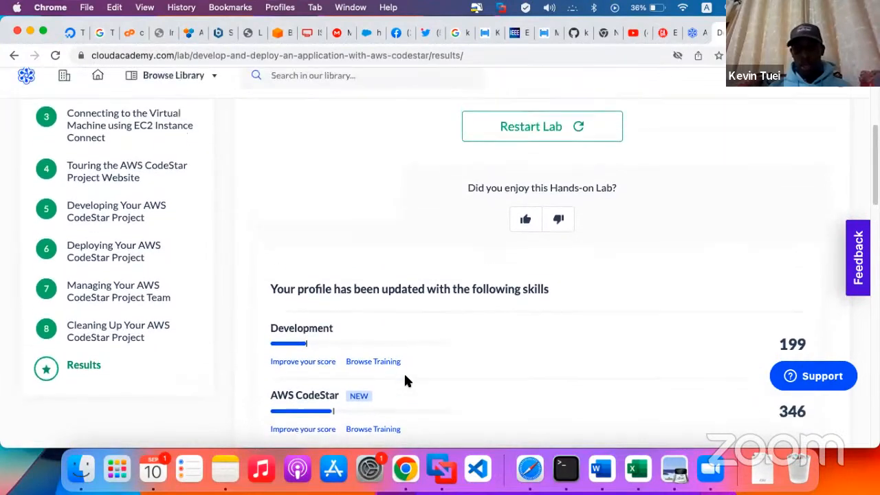
scroll(405, 381, "down", 3)
scroll(405, 380, "up", 5)
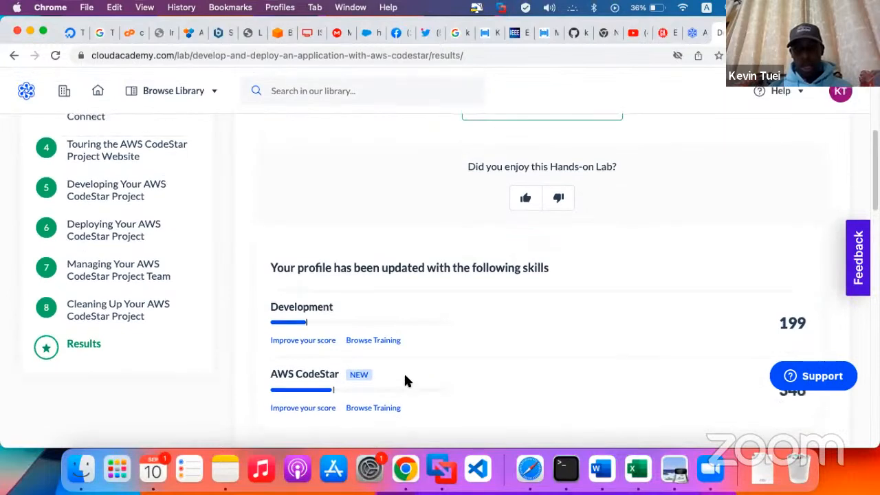
scroll(405, 378, "down", 1)
scroll(405, 378, "up", 2)
scroll(405, 378, "down", 5)
scroll(405, 380, "down", 2)
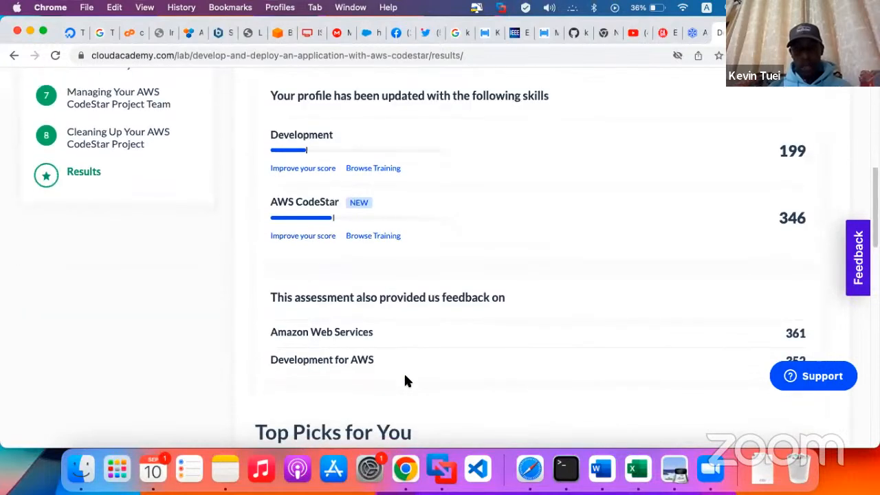
scroll(405, 380, "up", 1)
scroll(405, 380, "down", 4)
scroll(408, 383, "down", 2)
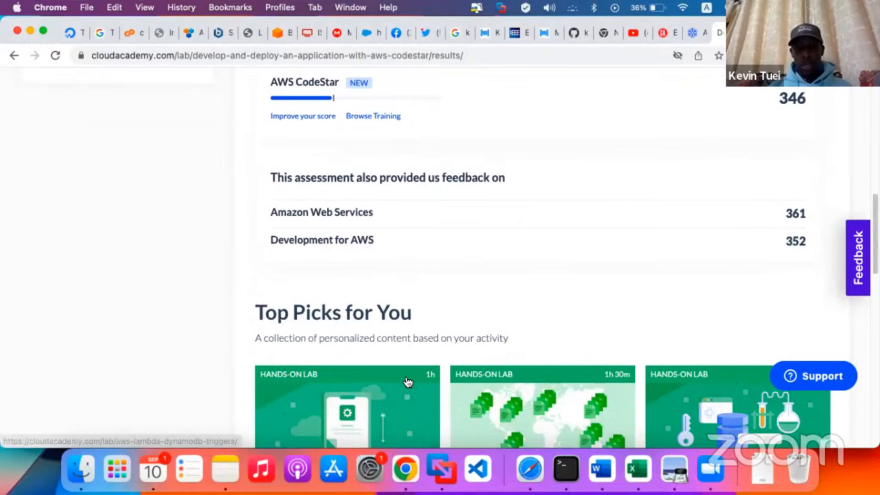
scroll(408, 383, "down", 3)
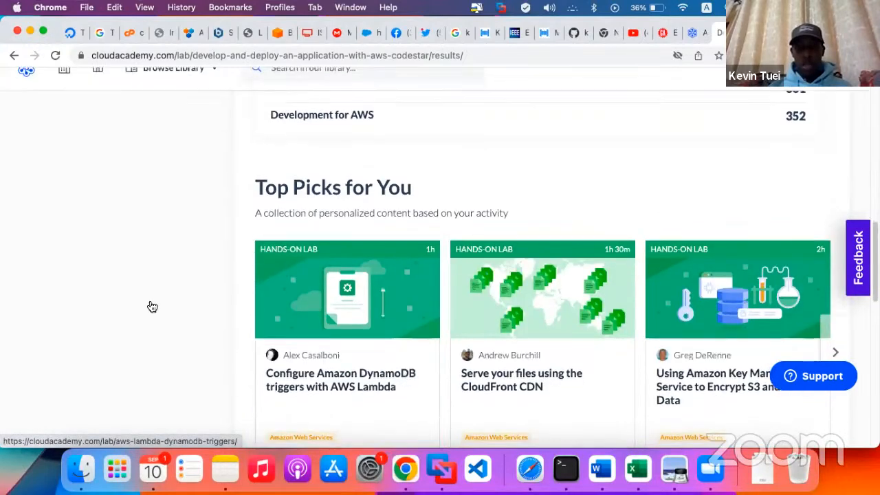
scroll(151, 304, "down", 1)
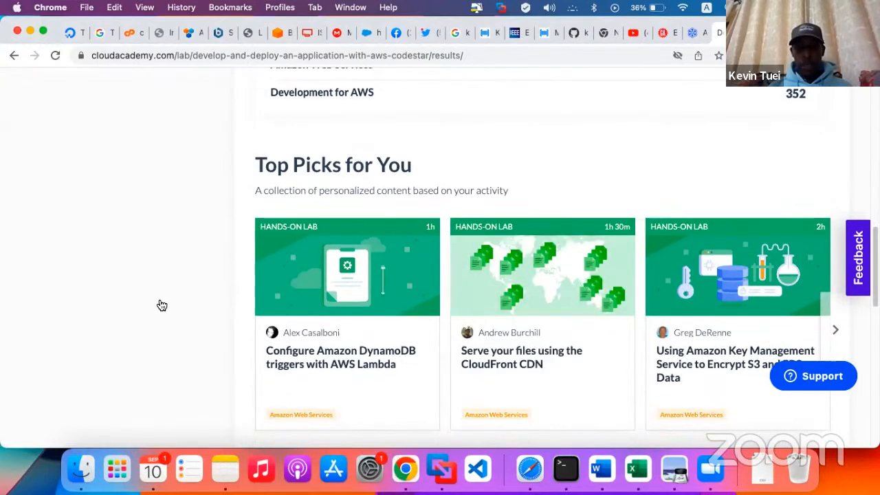
mouse_move(494, 411)
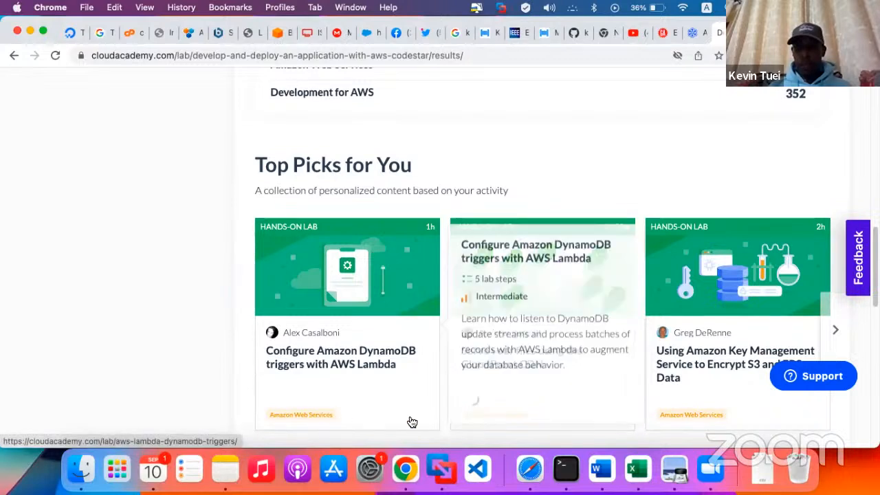